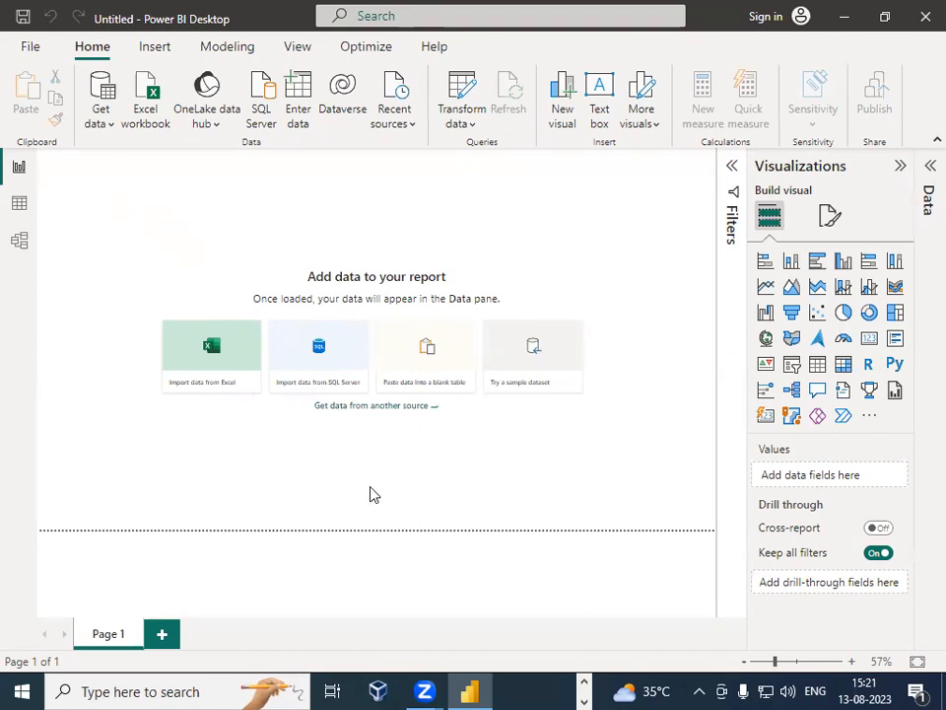
mouse_move(65, 162)
mouse_down()
mouse_move(662, 163)
mouse_move(674, 482)
mouse_move(184, 488)
mouse_move(59, 152)
mouse_up()
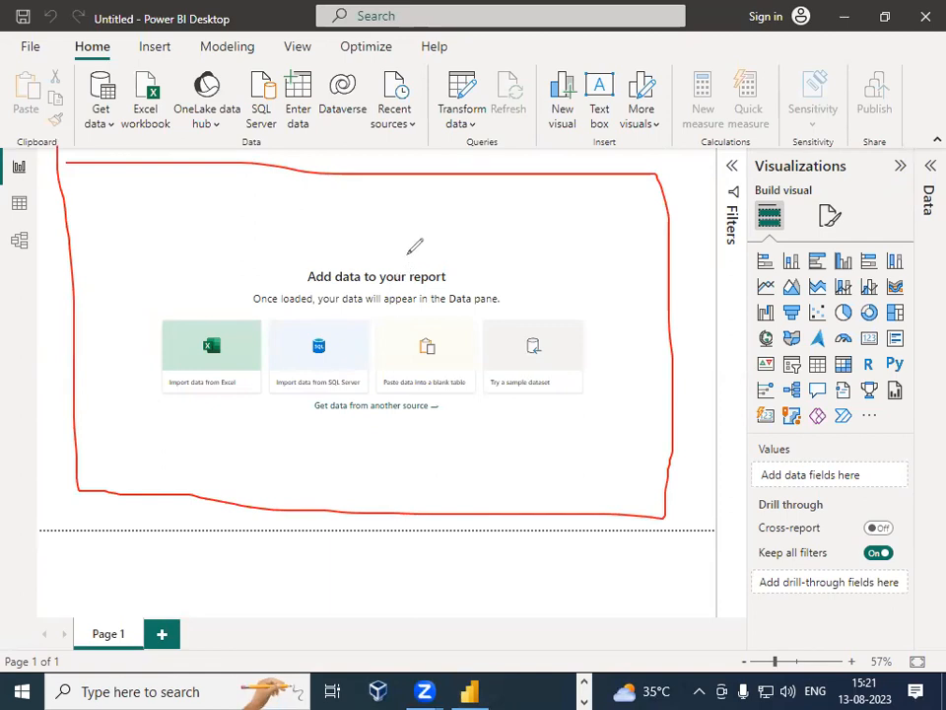
key(Escape)
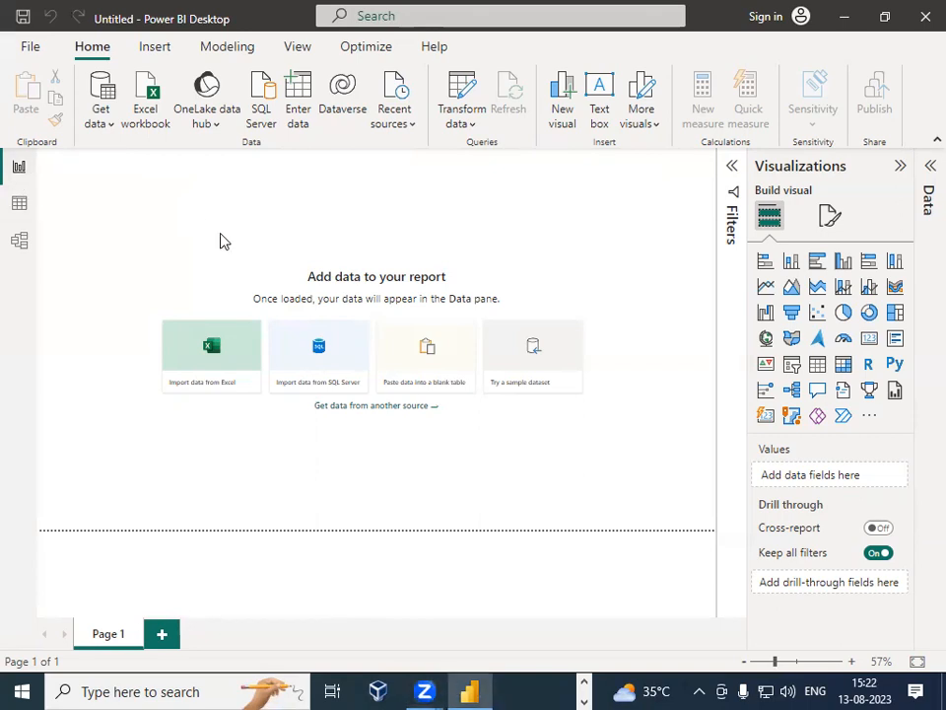
Step: Open the full Get Data connector list and browse through the available data sources, then close it
click(112, 125)
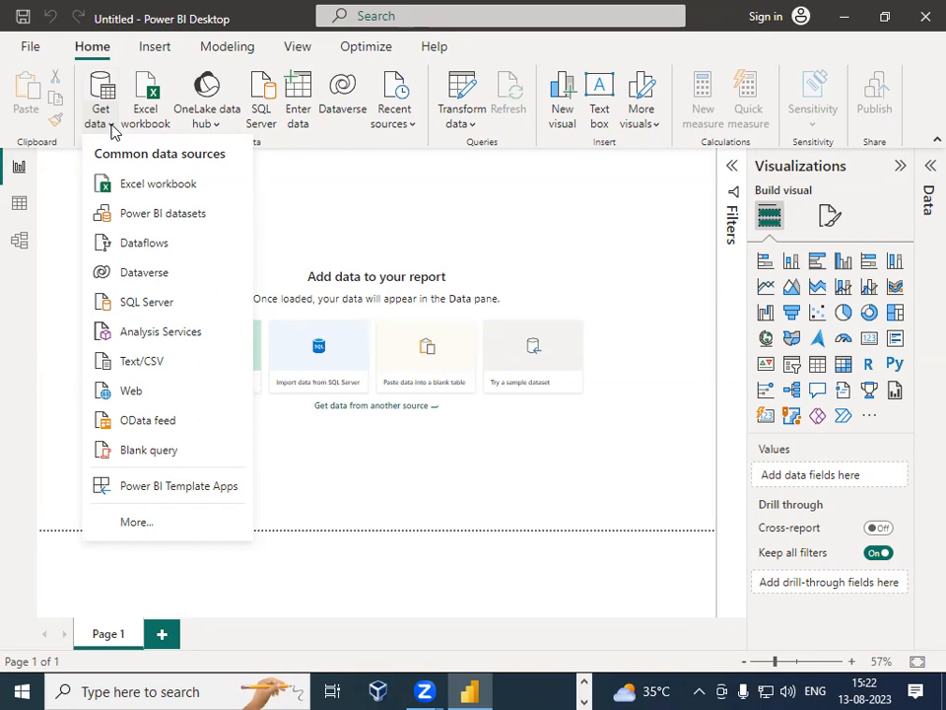
click(148, 525)
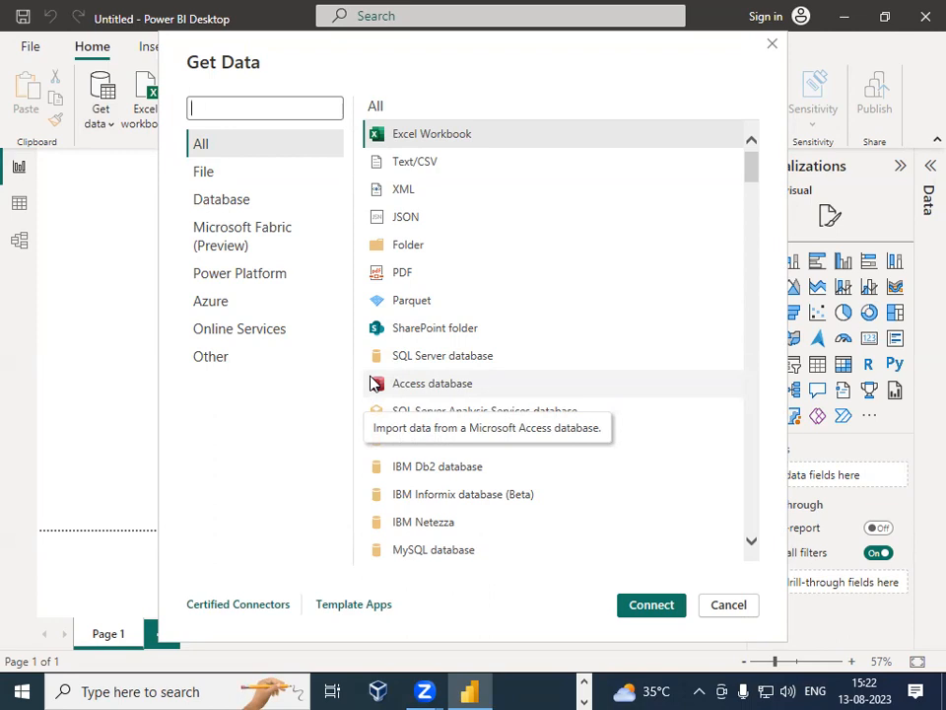
scroll(473, 248, down, 1)
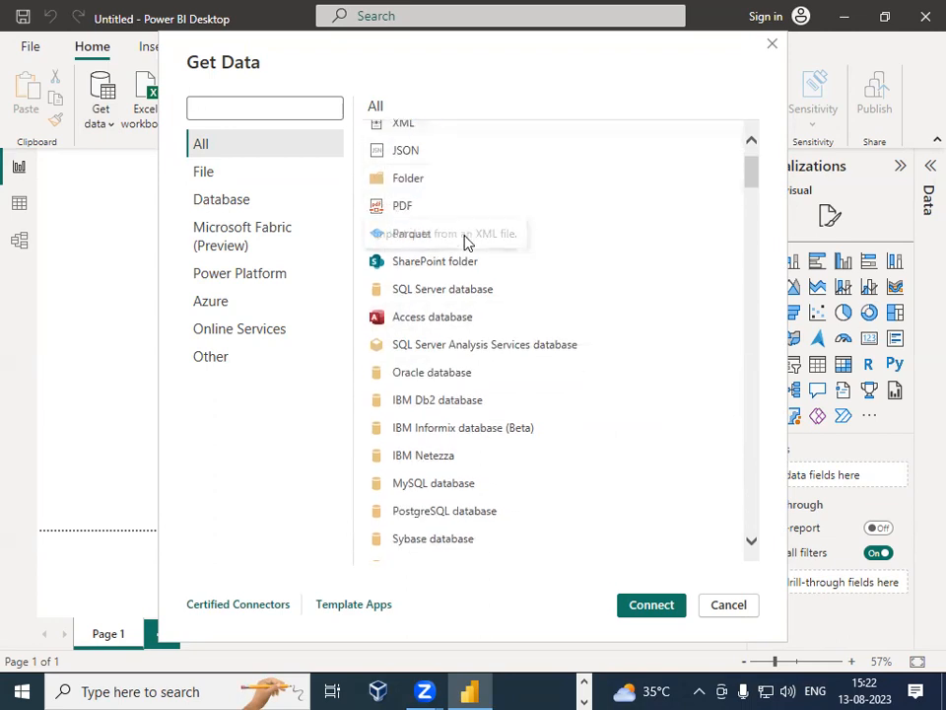
scroll(704, 250, down, 4)
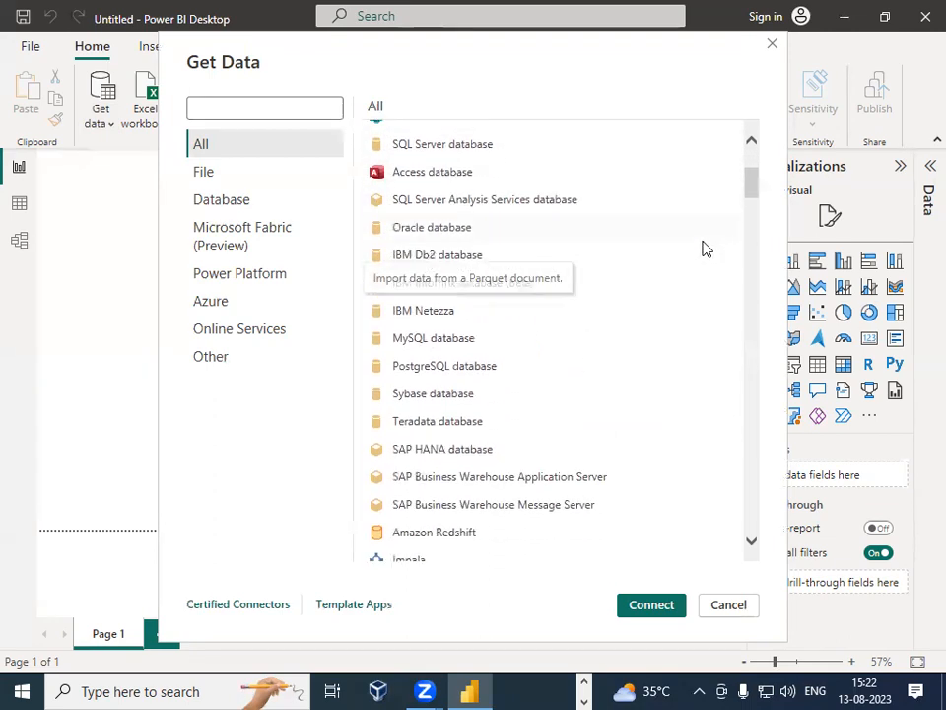
scroll(687, 285, down, 10)
scroll(687, 285, up, 1)
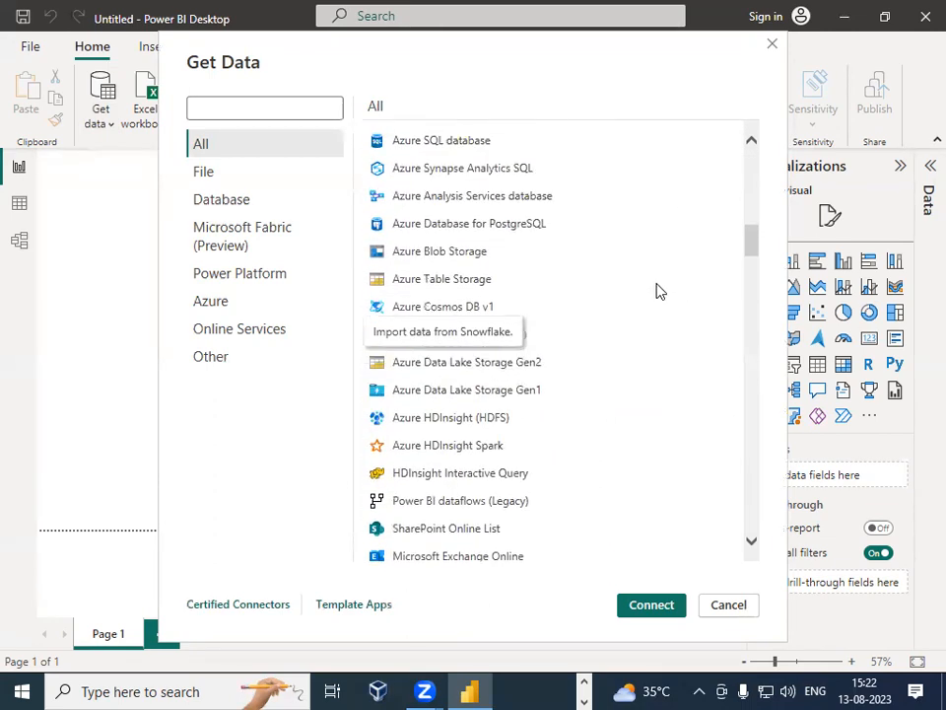
scroll(444, 355, down, 1)
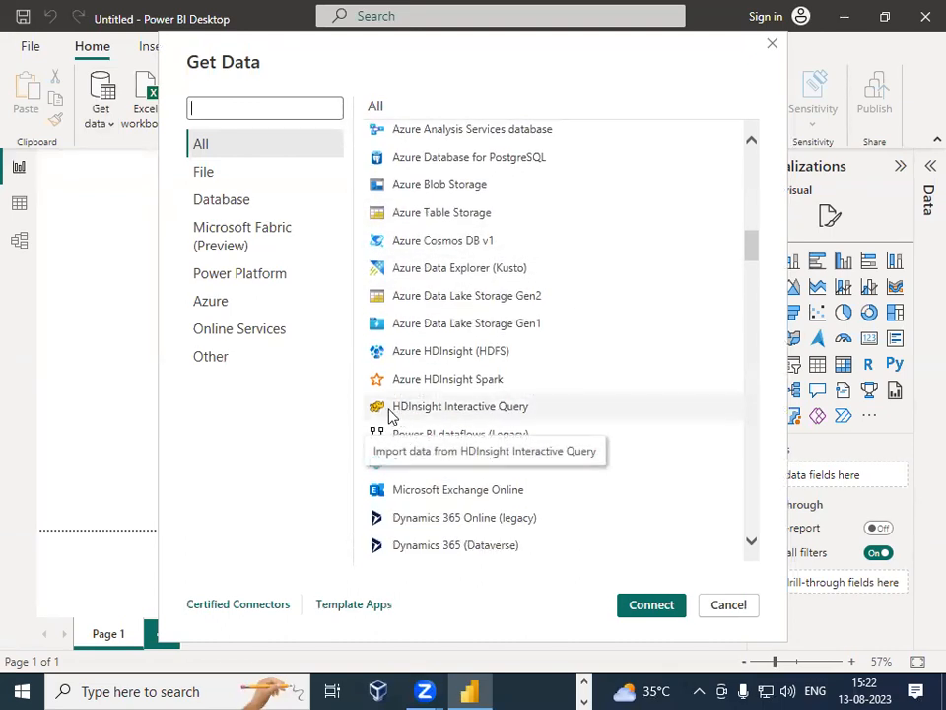
scroll(520, 416, down, 9)
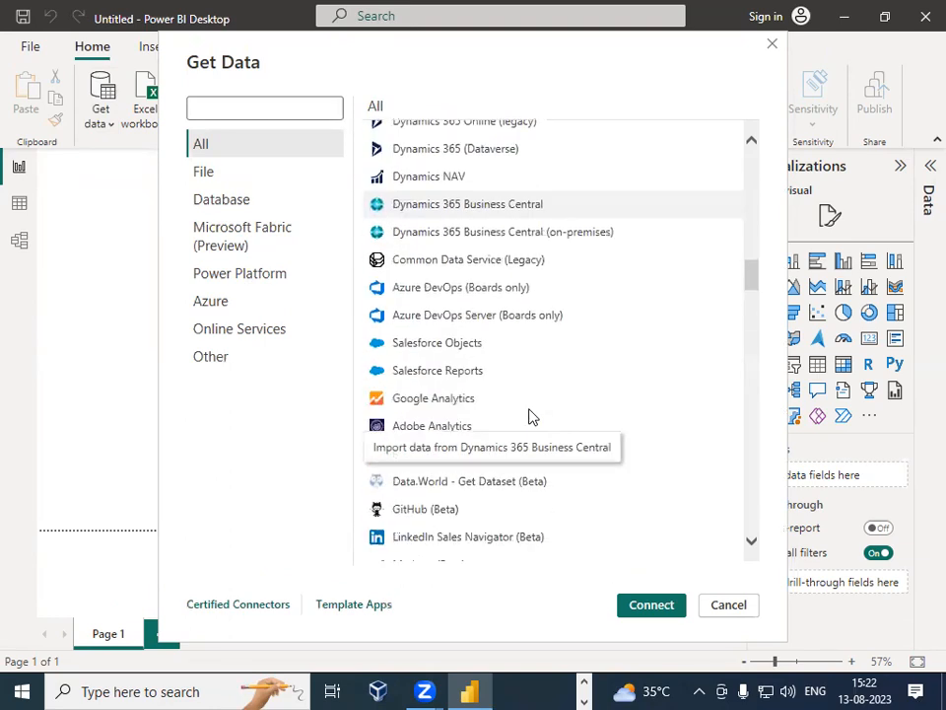
scroll(530, 416, down, 3)
scroll(530, 416, up, 1)
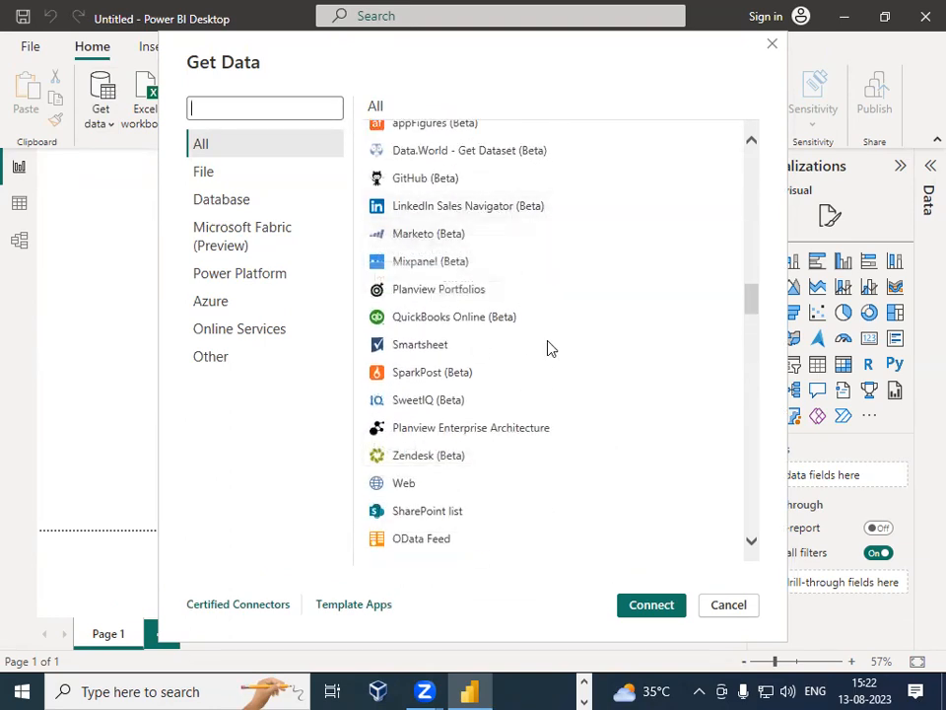
scroll(529, 404, down, 1)
scroll(529, 399, down, 12)
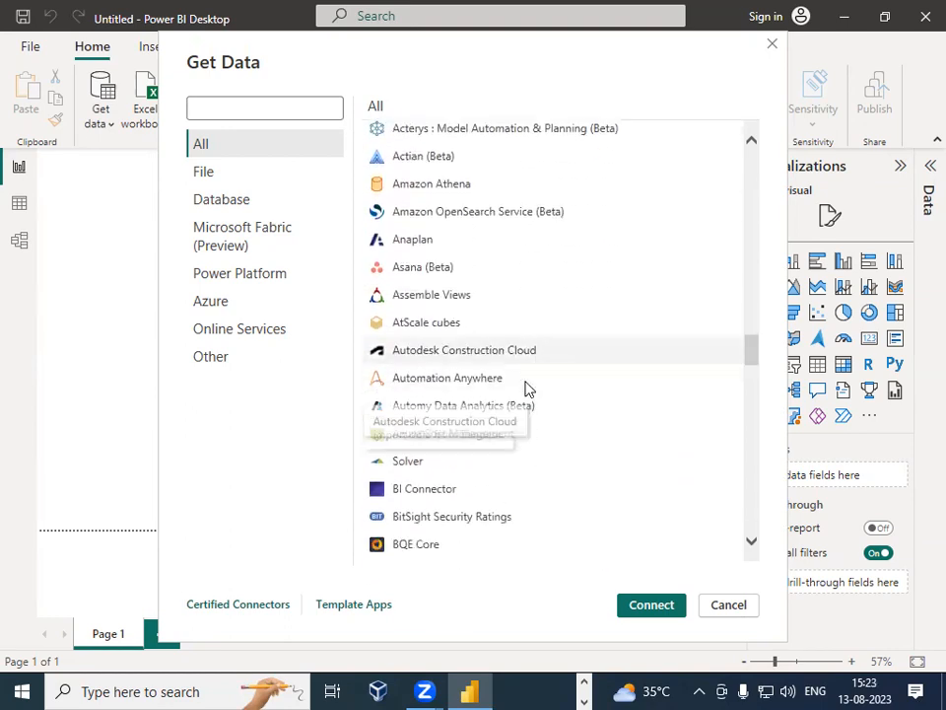
scroll(530, 390, down, 12)
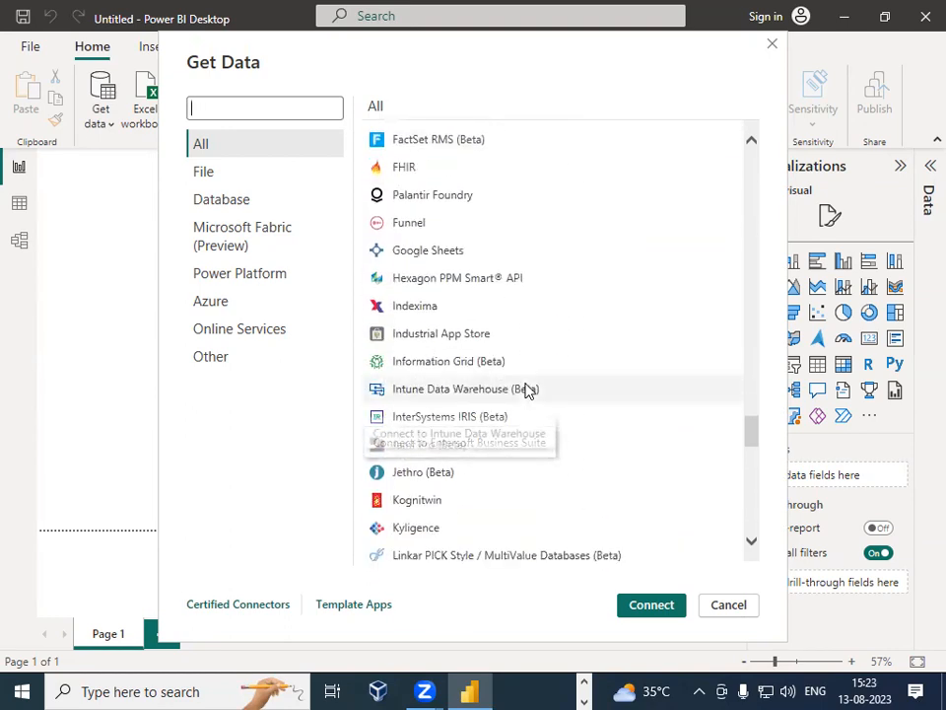
scroll(525, 390, down, 12)
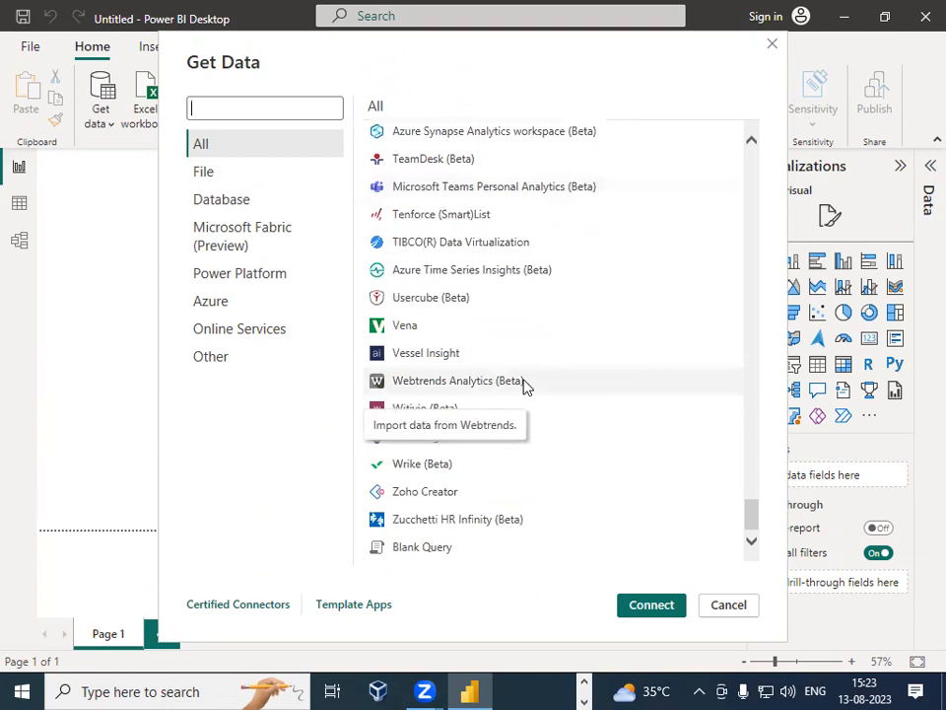
scroll(523, 382, up, 15)
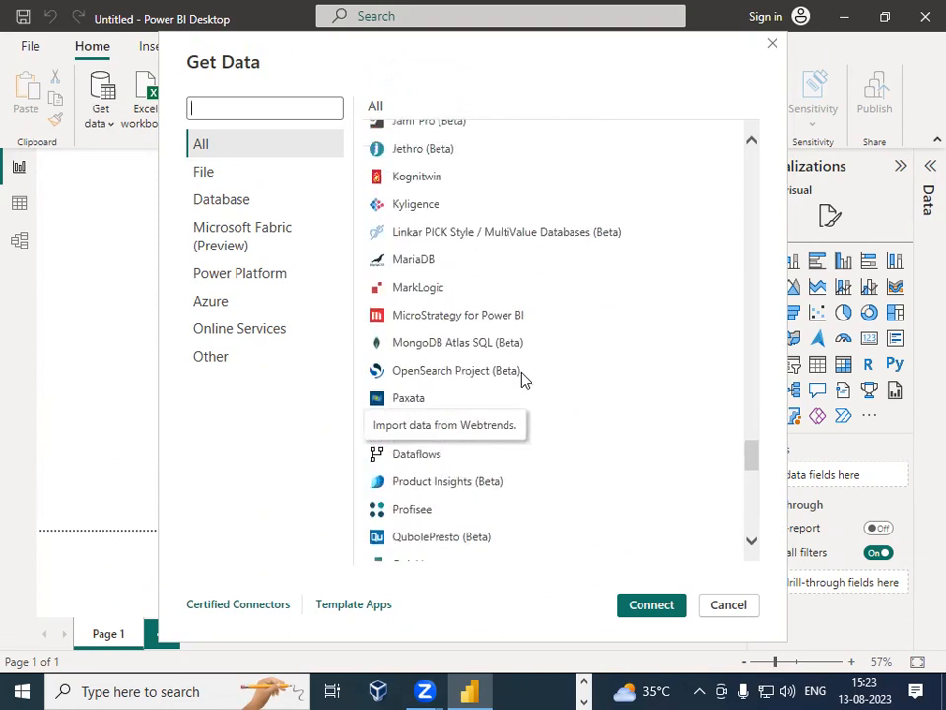
click(774, 47)
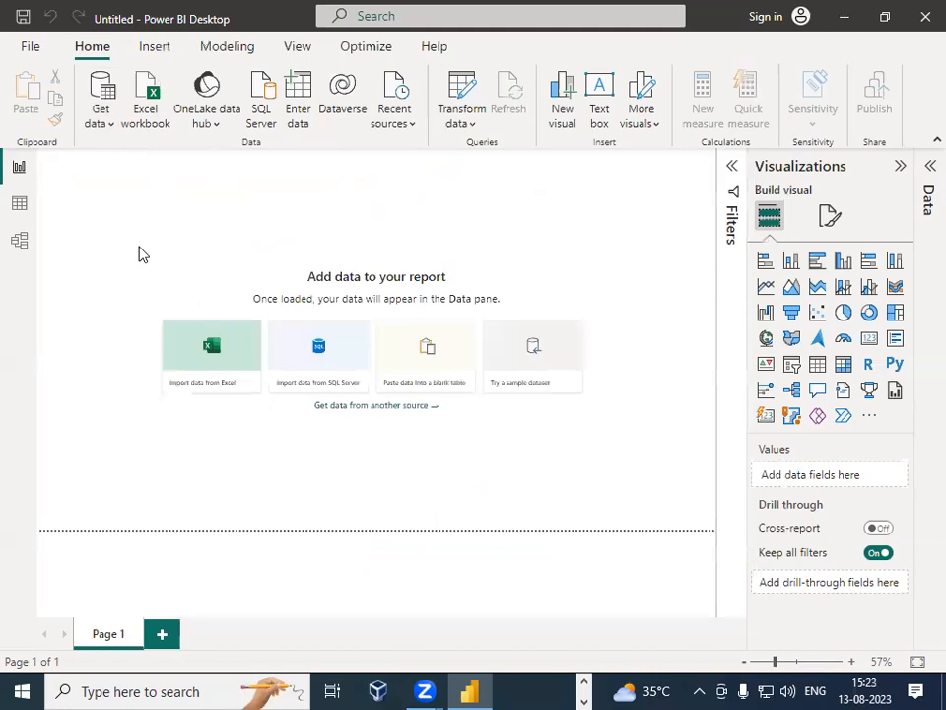
click(109, 125)
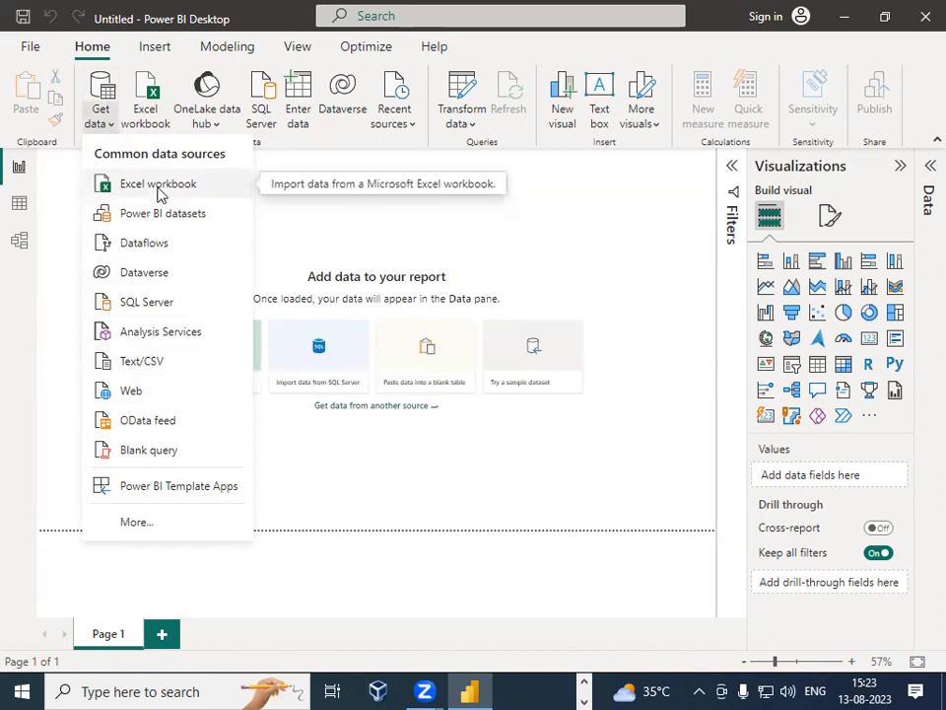
click(150, 362)
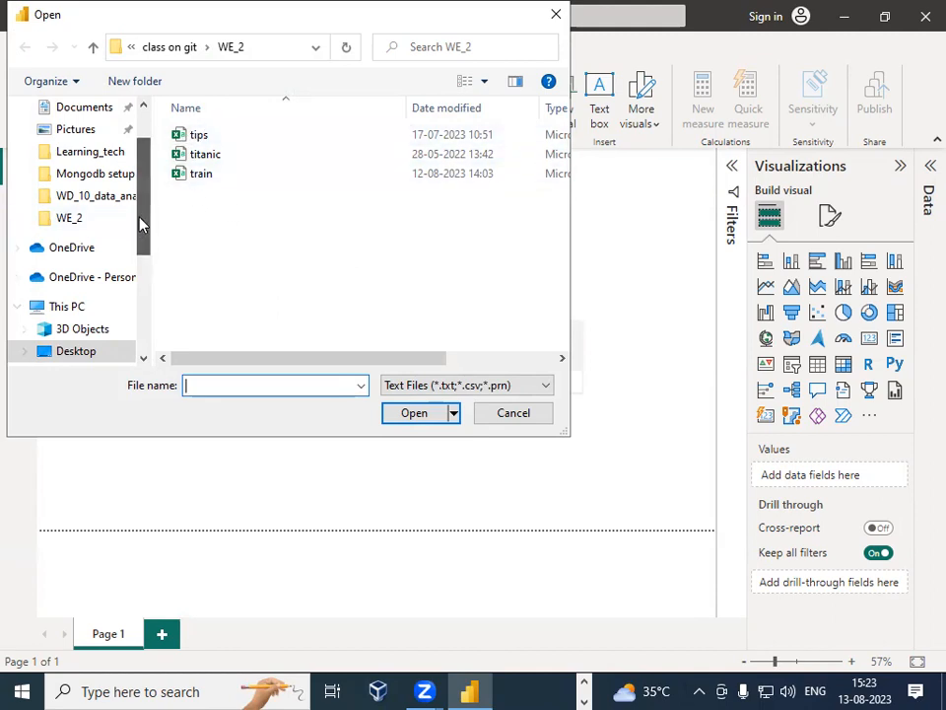
scroll(138, 197, up, 2)
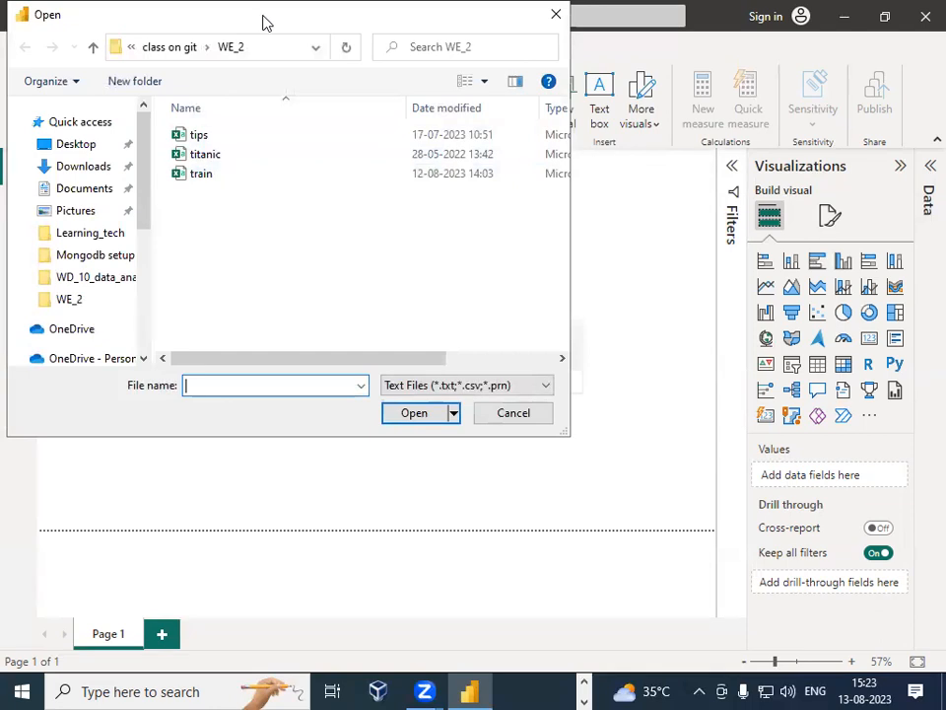
drag(271, 25, 542, 96)
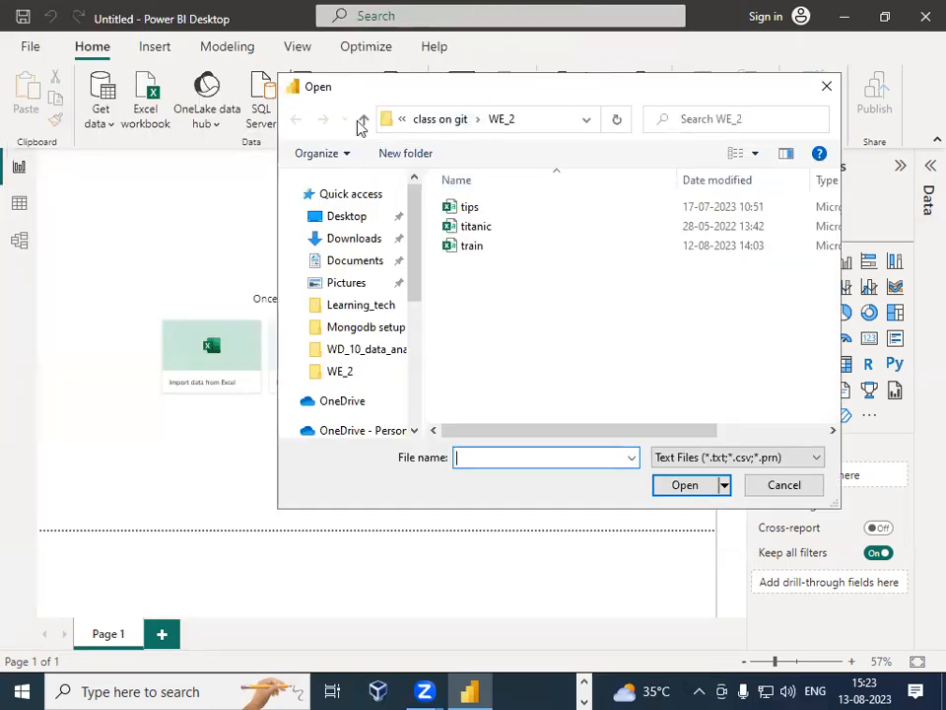
Step: Switch to Excel, open a blank workbook and close it again without changes
click(138, 692)
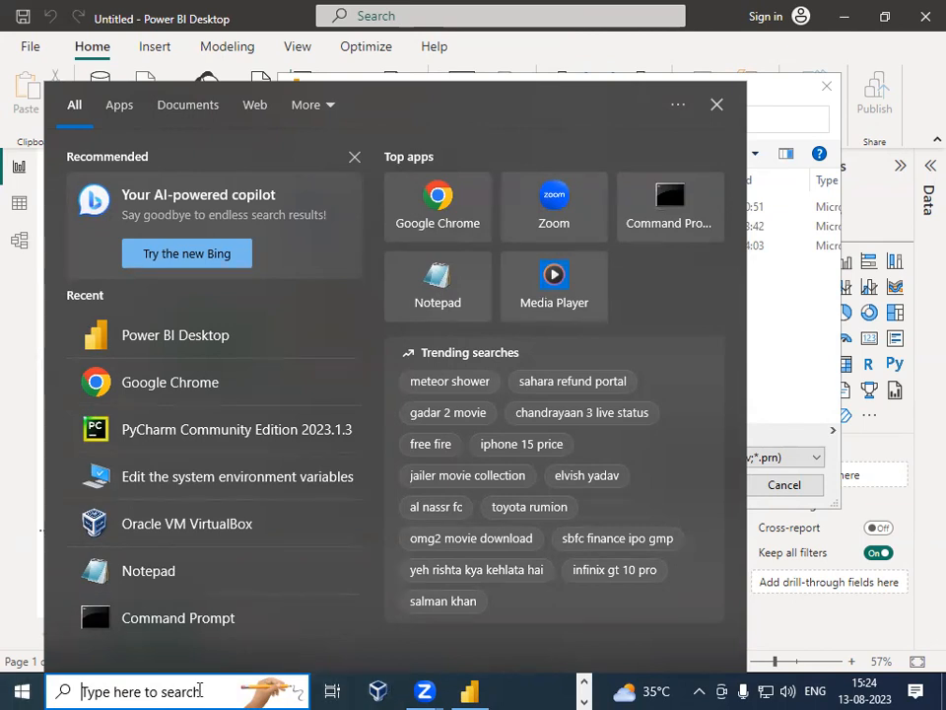
text(exc)
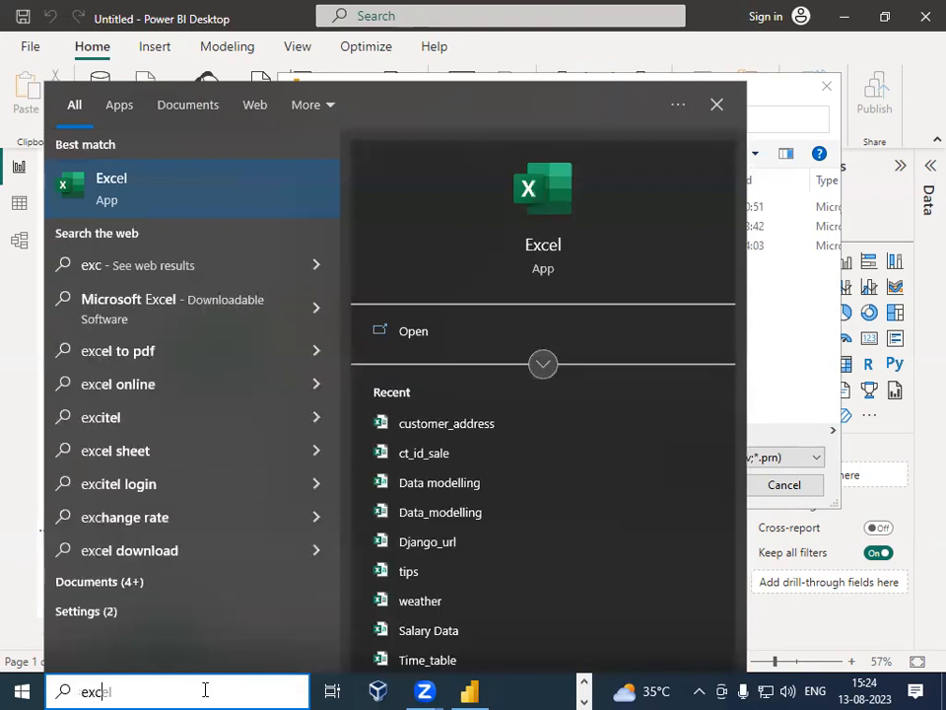
click(166, 188)
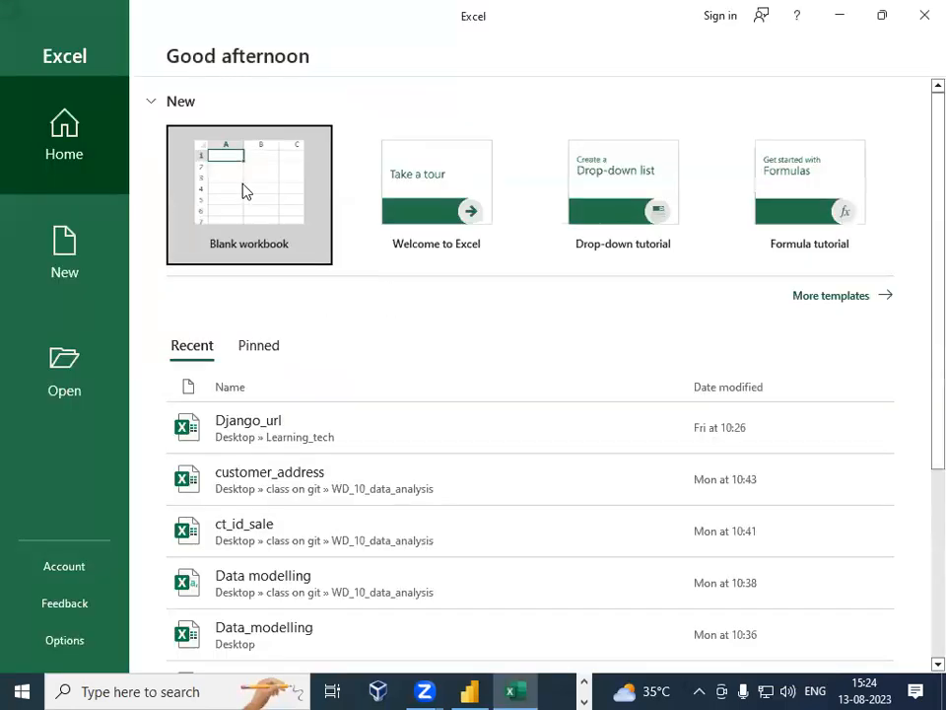
click(243, 190)
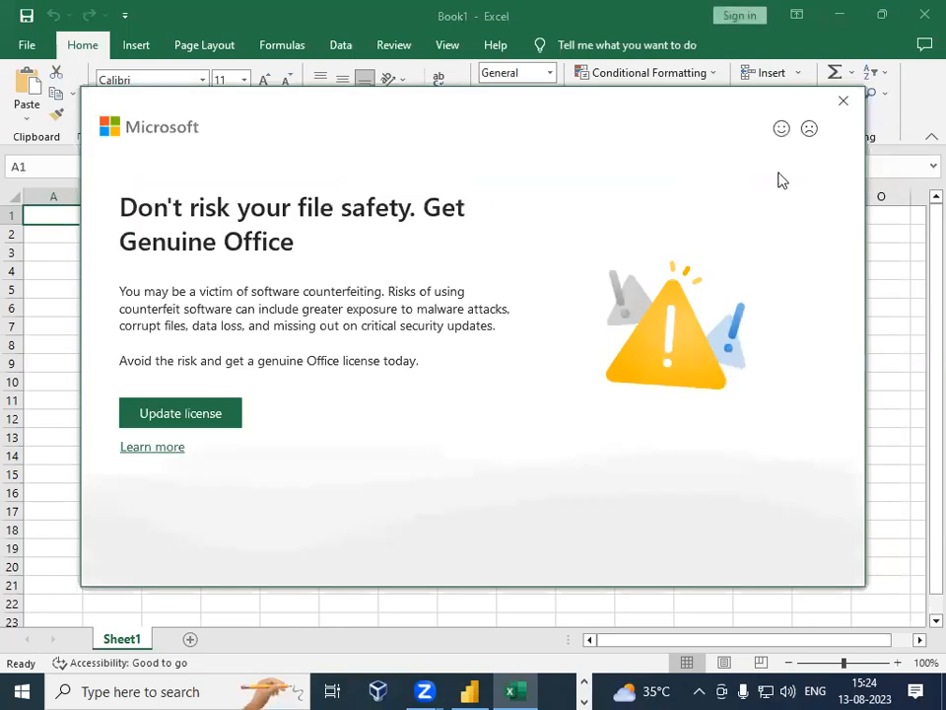
click(843, 103)
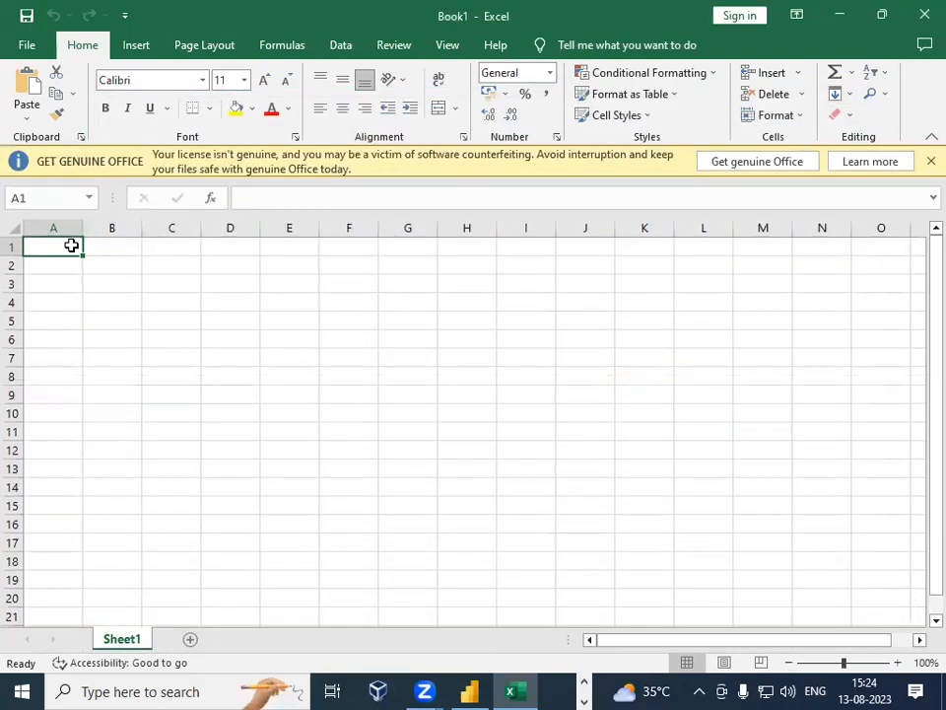
click(121, 247)
click(182, 251)
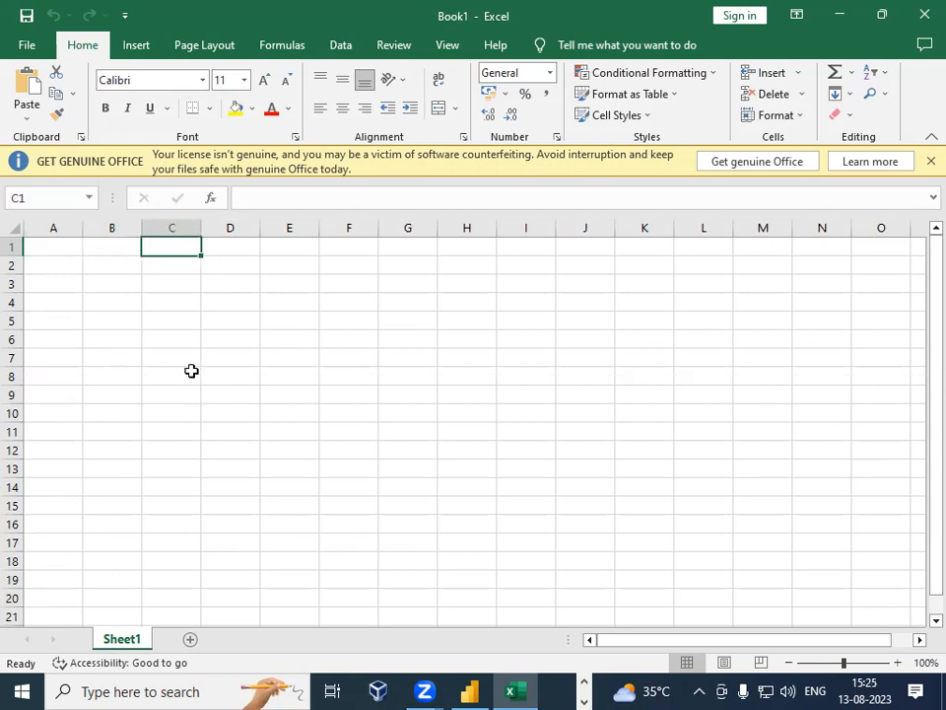
click(59, 229)
click(91, 260)
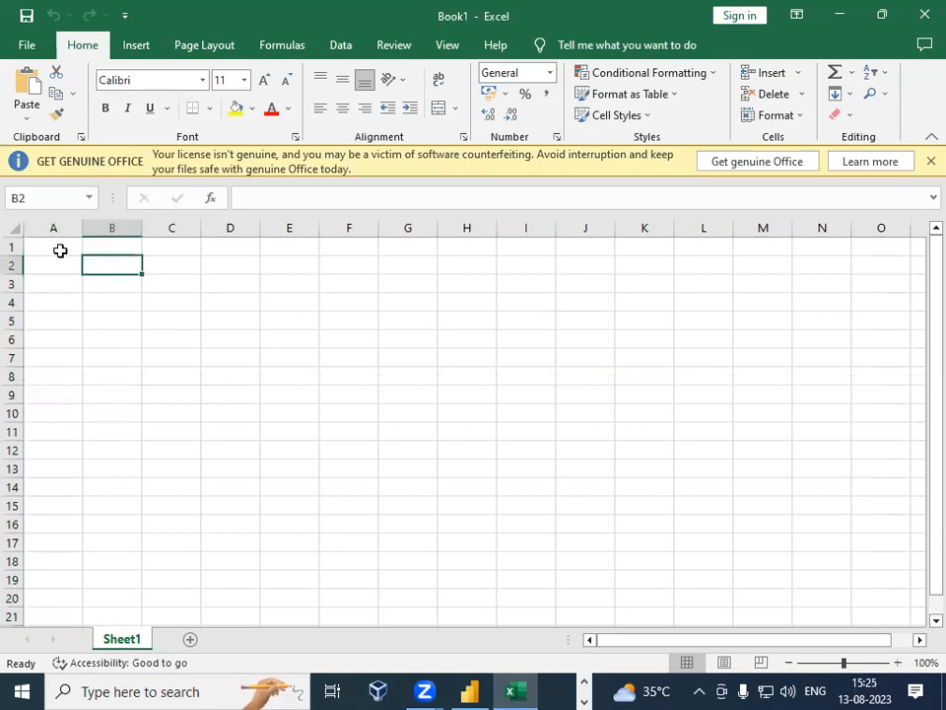
click(62, 249)
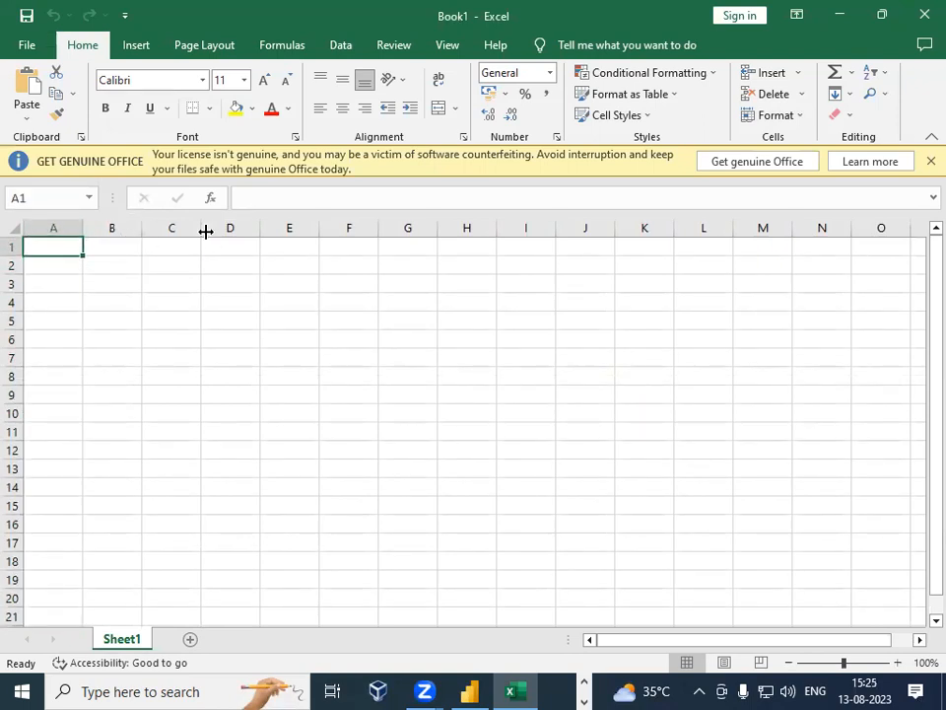
click(922, 14)
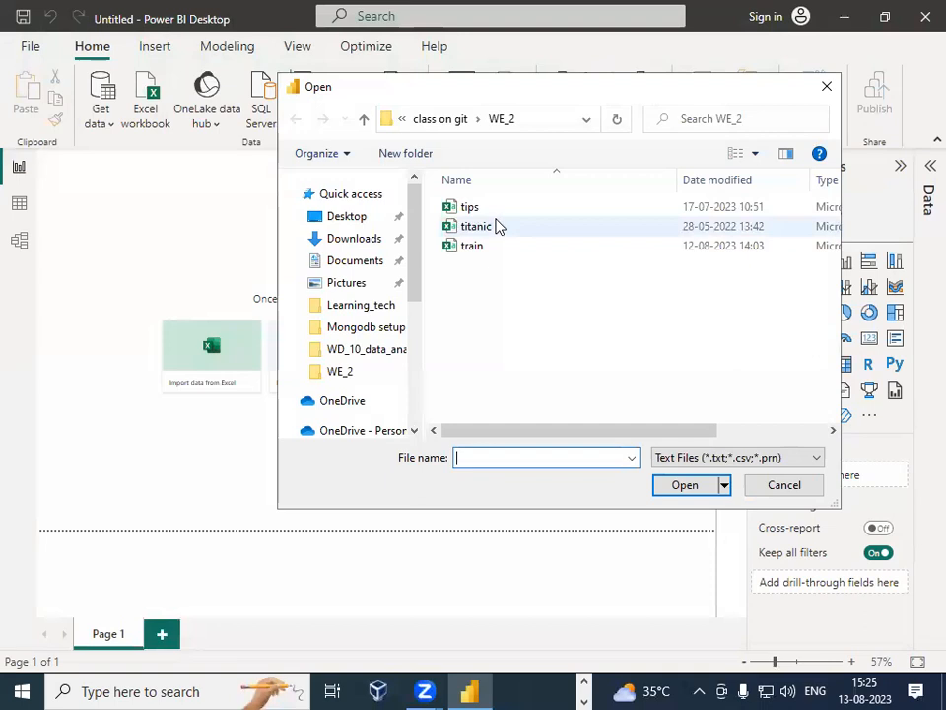
Step: Cancel the Power BI file dialog and launch Notepad from the Windows search
click(826, 87)
click(167, 690)
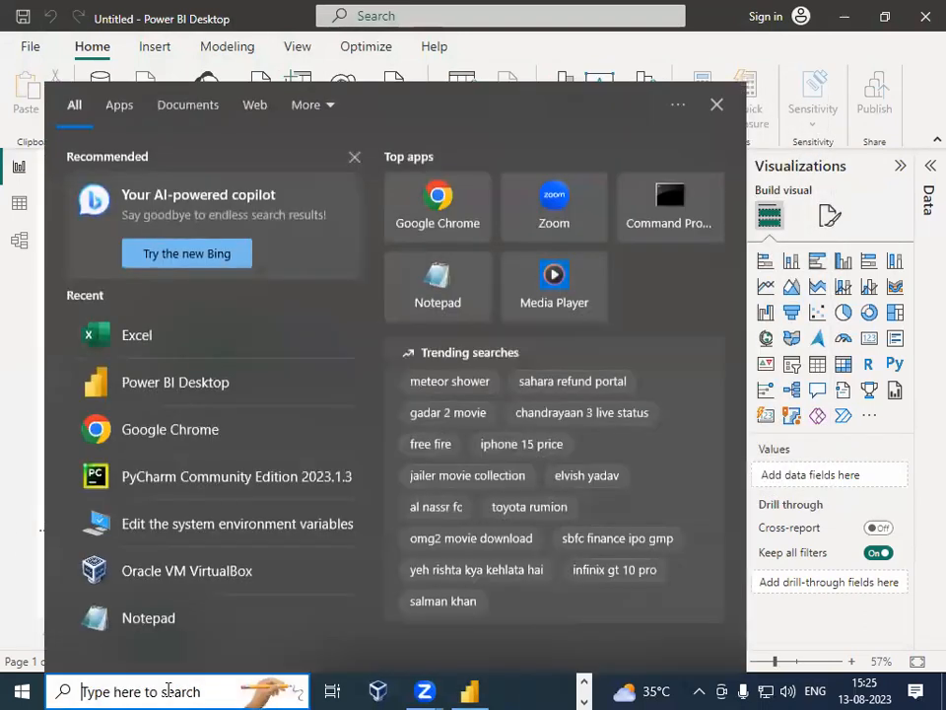
text(tex)
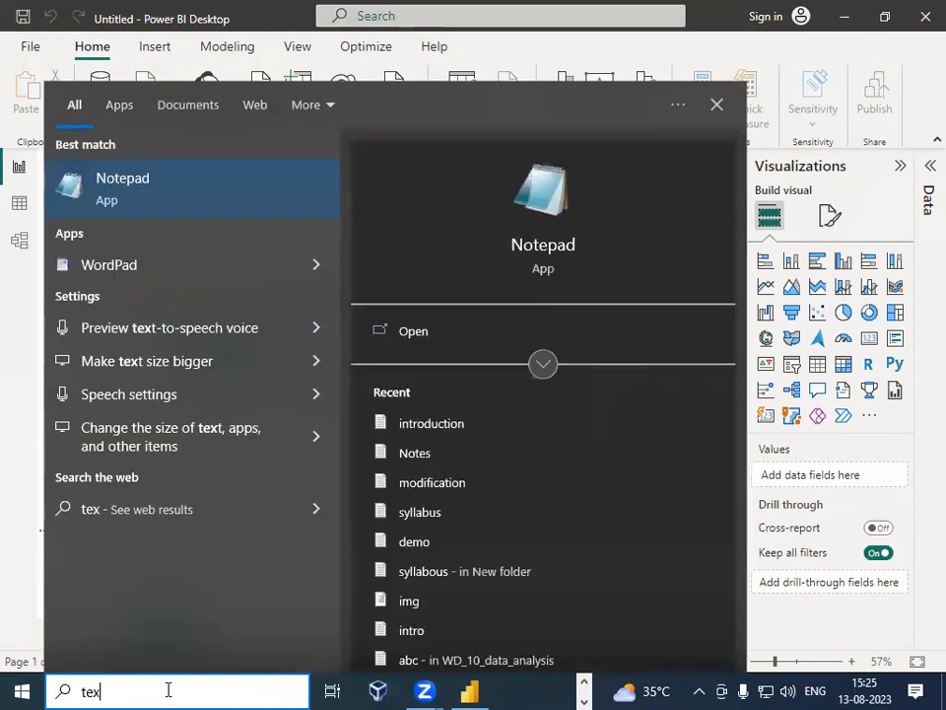
key(Return)
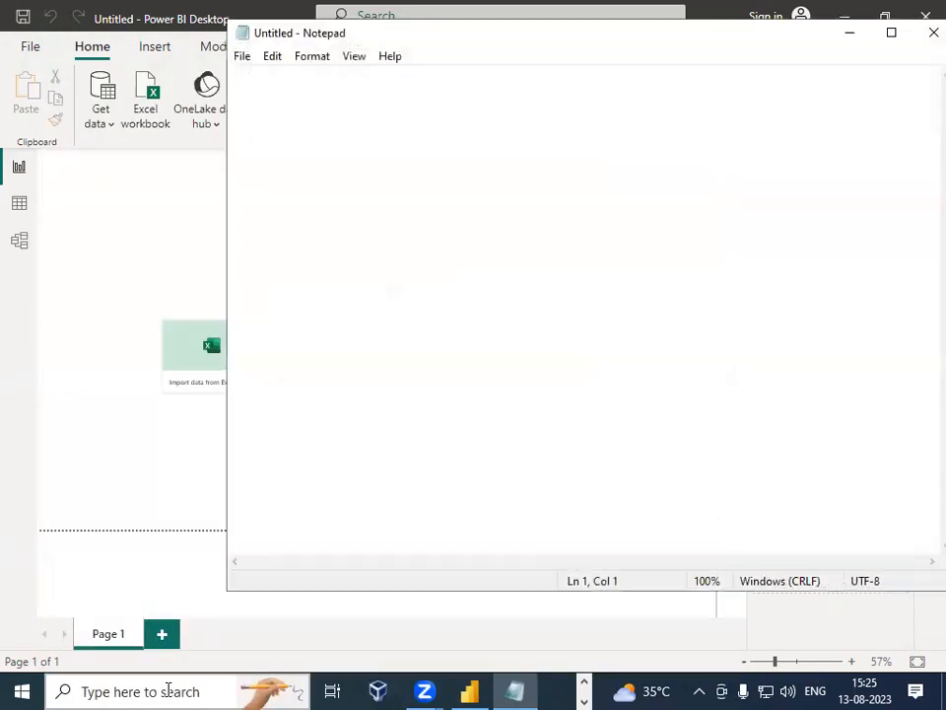
Step: Enter the CSV header Name,age,weight and a first row with a person's name, age 27 and weight 72
text(Name,age,weight)
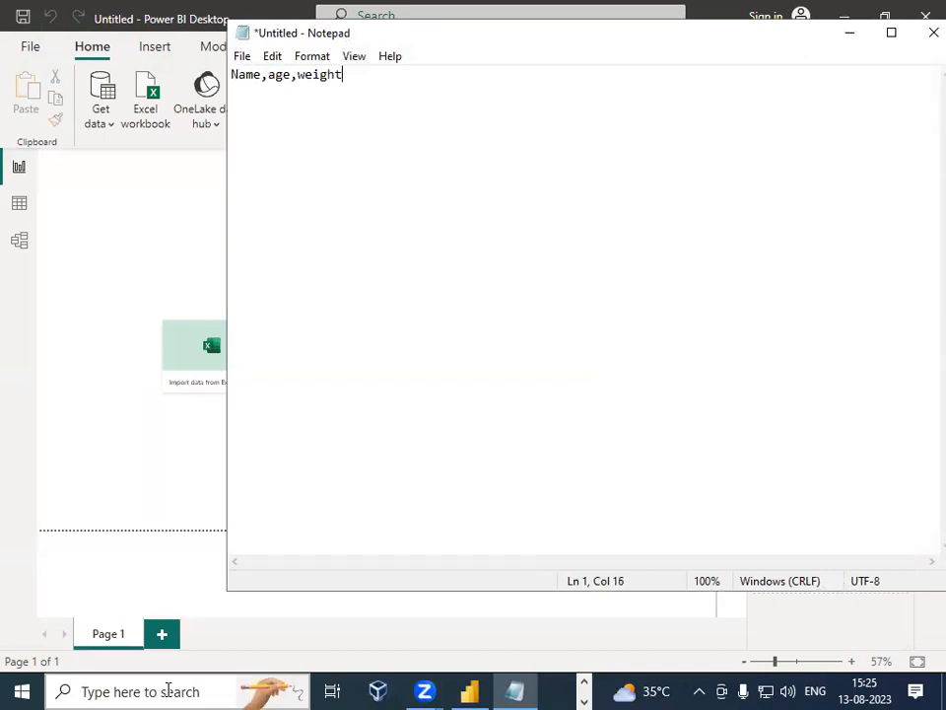
key(Return)
text(Krishna,)
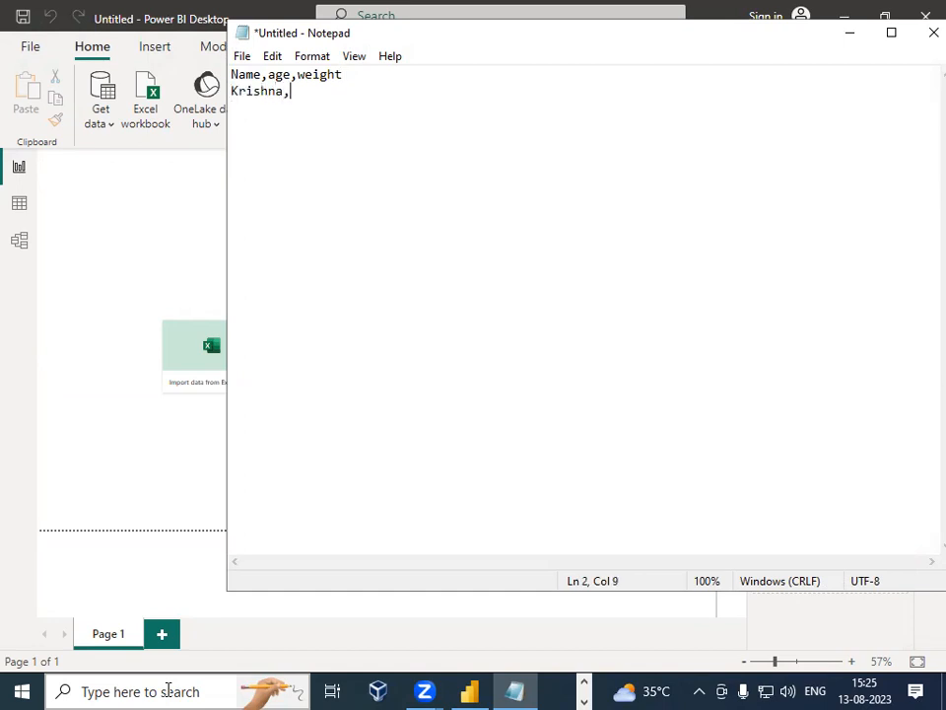
text(27,72)
key(Return)
Step: Add two more data rows with ages 27 and 25 and weights 70 and 62, each preceded by a person's name
text(Arveend)
key(BackSpace)
key(BackSpace)
text(, )
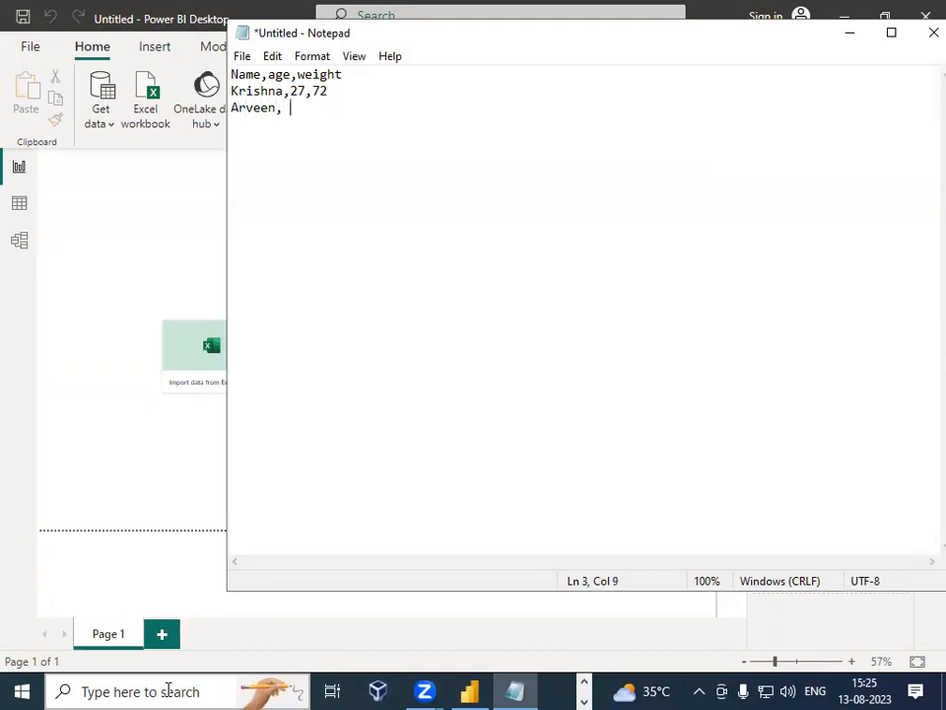
text(27,70)
key(Return)
text(Vivek,)
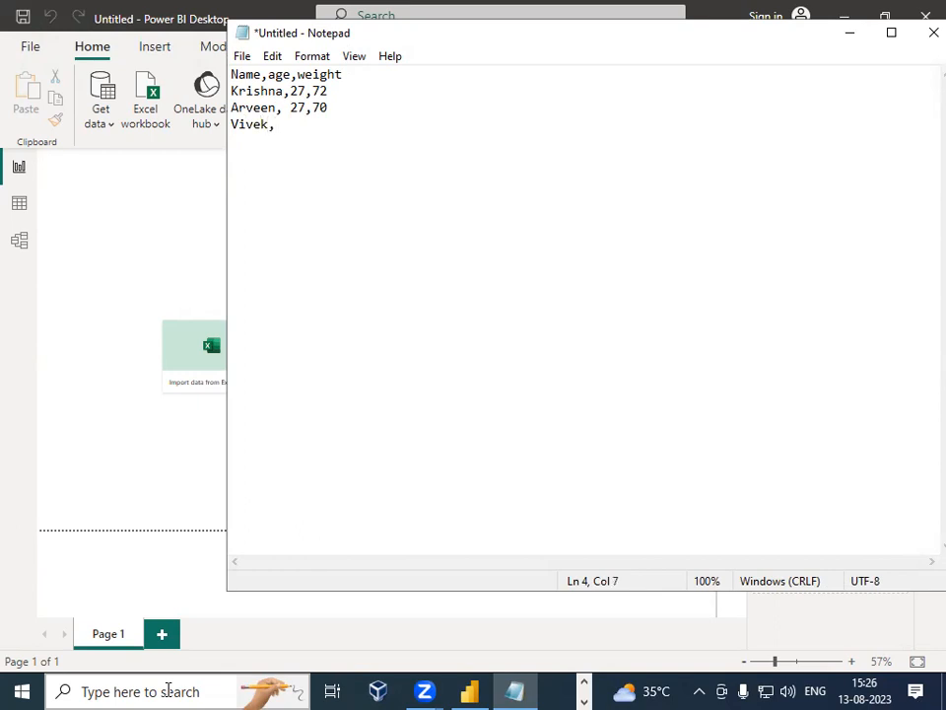
text(25,62)
key(Return)
Step: Save the text as weight in the WE_2 folder under Desktop\class on git, then close Notepad
key(ctrl+s)
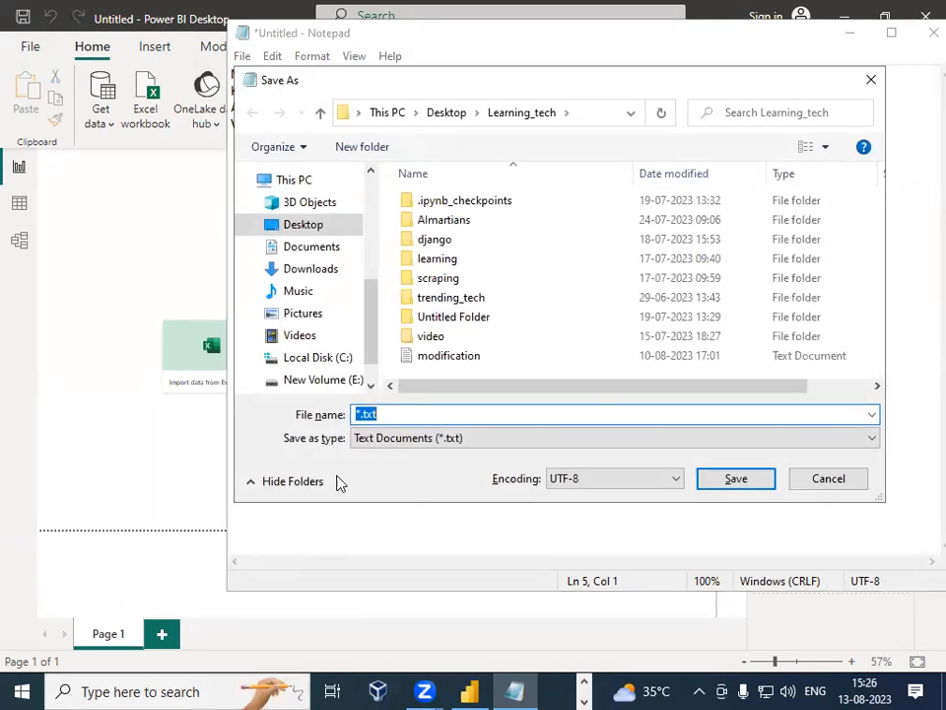
click(324, 228)
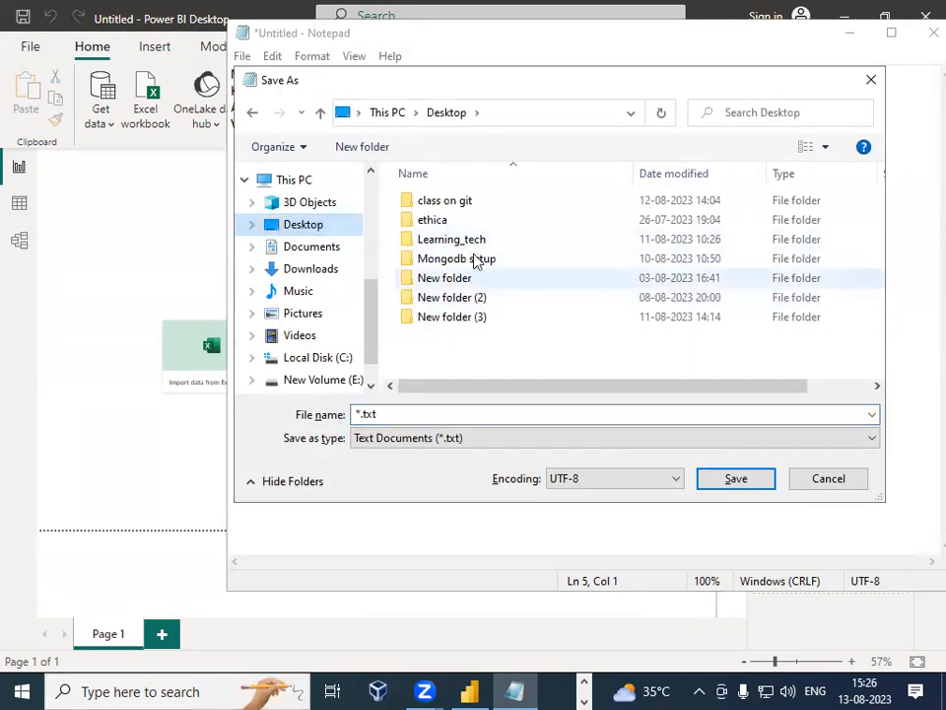
double_click(468, 204)
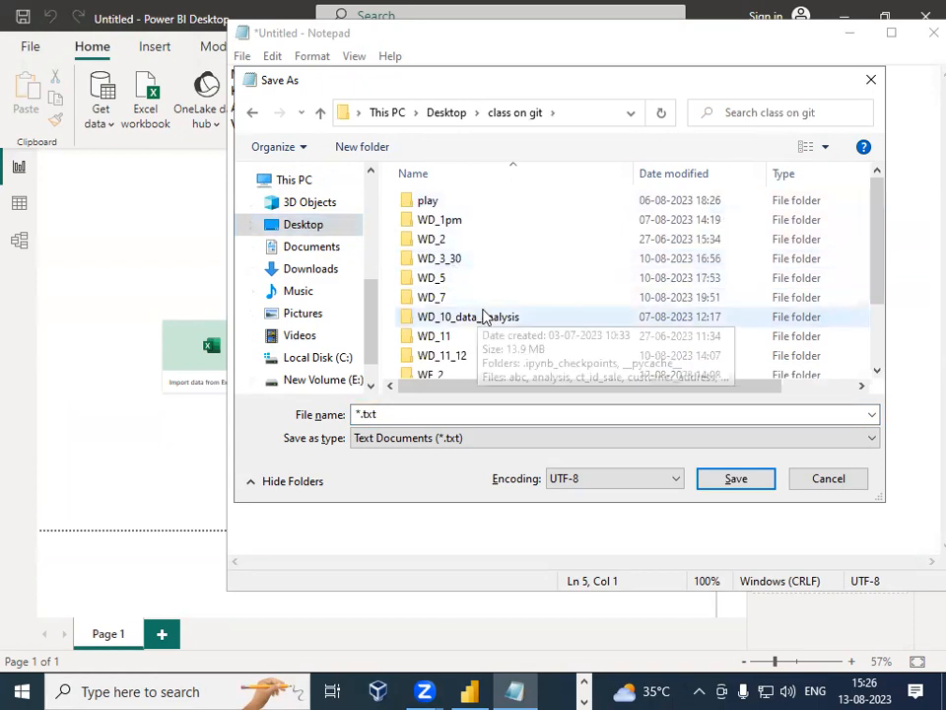
scroll(482, 316, down, 1)
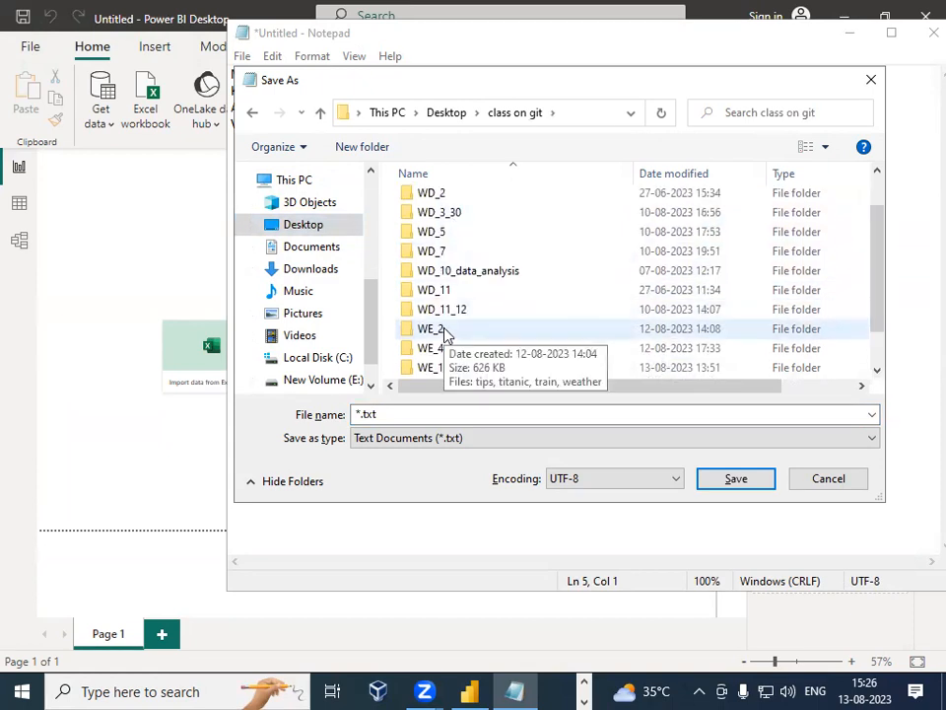
double_click(443, 333)
click(431, 414)
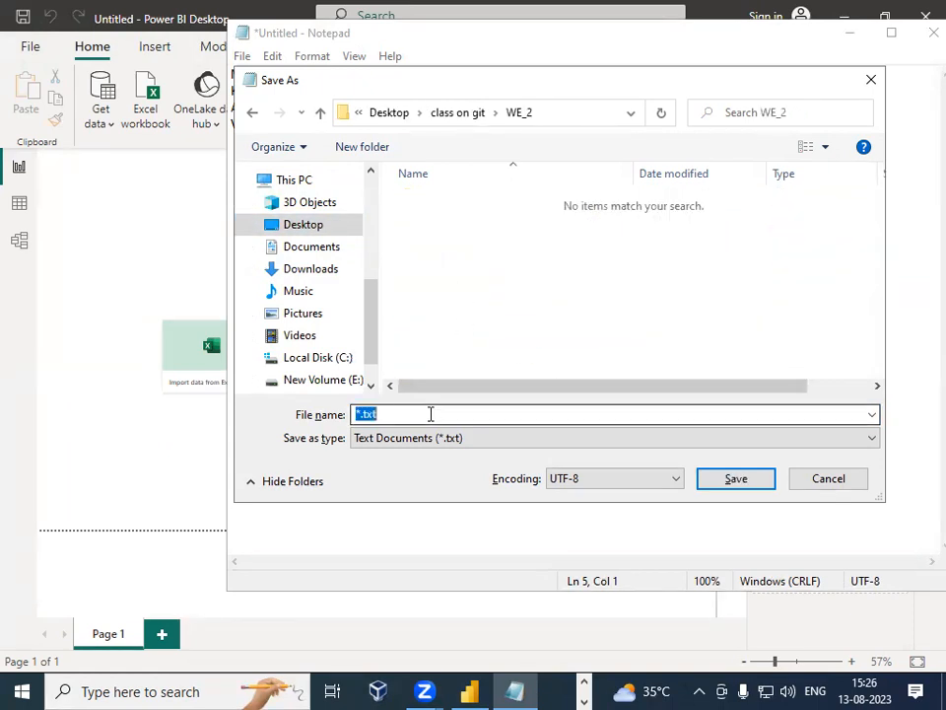
key(Left)
key(Right)
key(BackSpace)
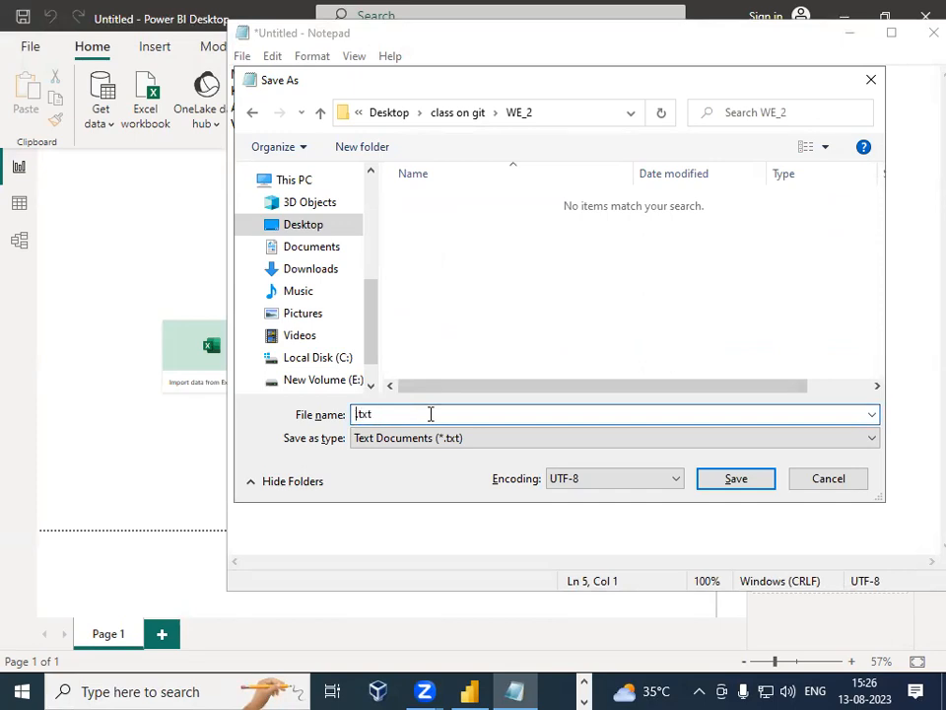
text(weight)
click(731, 479)
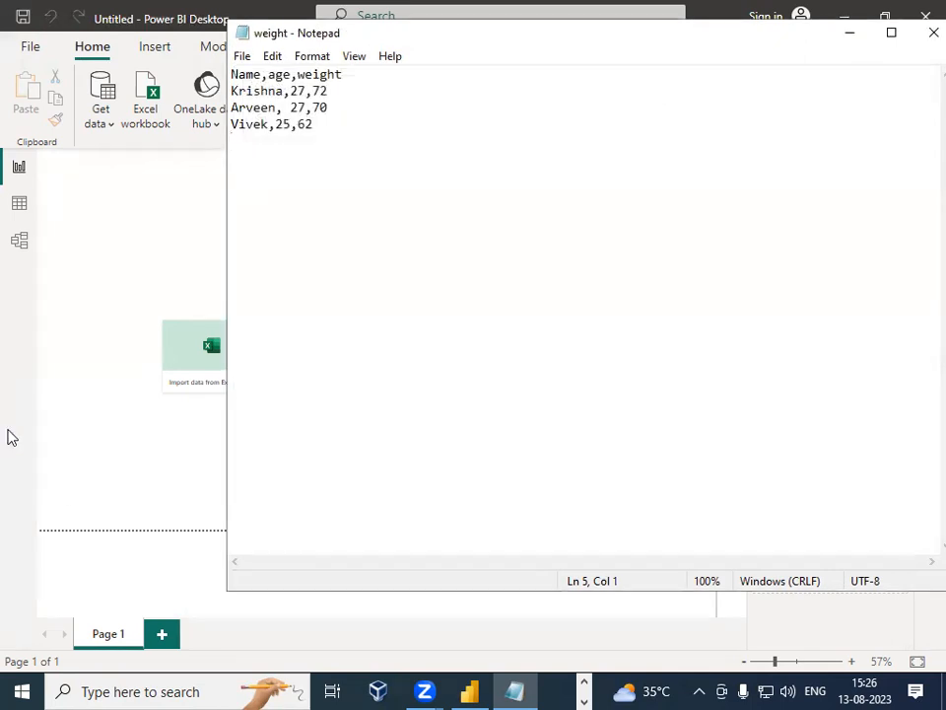
click(924, 35)
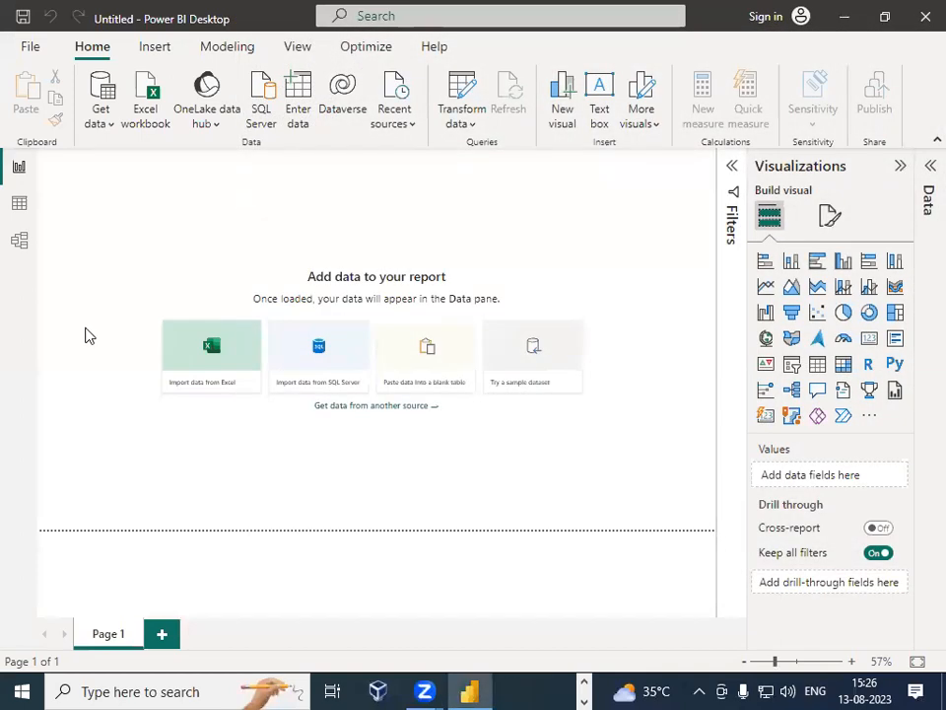
Step: Import the weight file through the Text/CSV data source
click(111, 125)
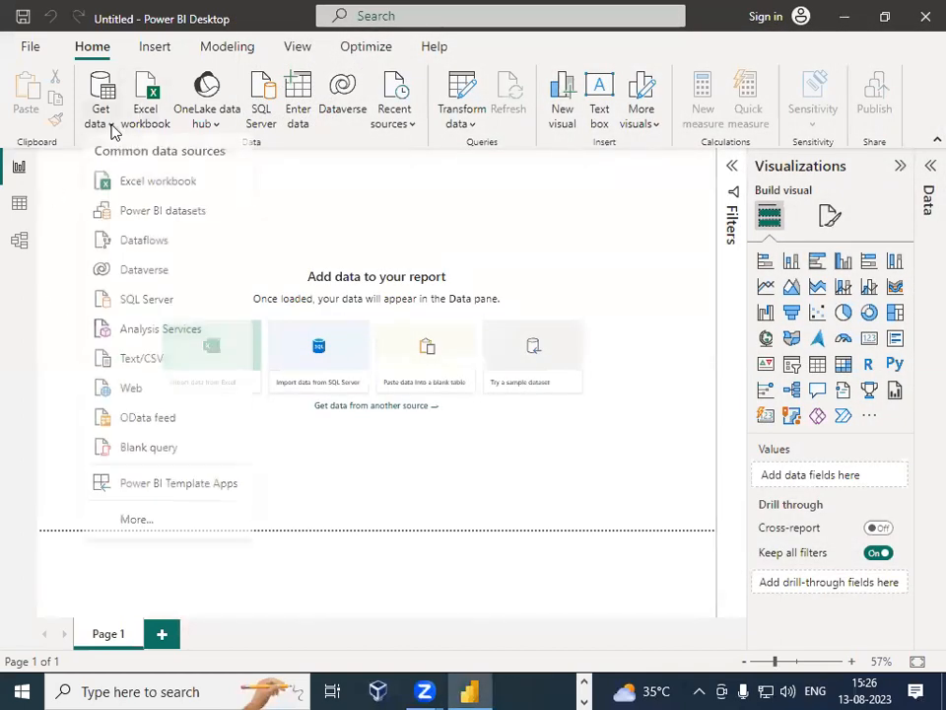
click(144, 371)
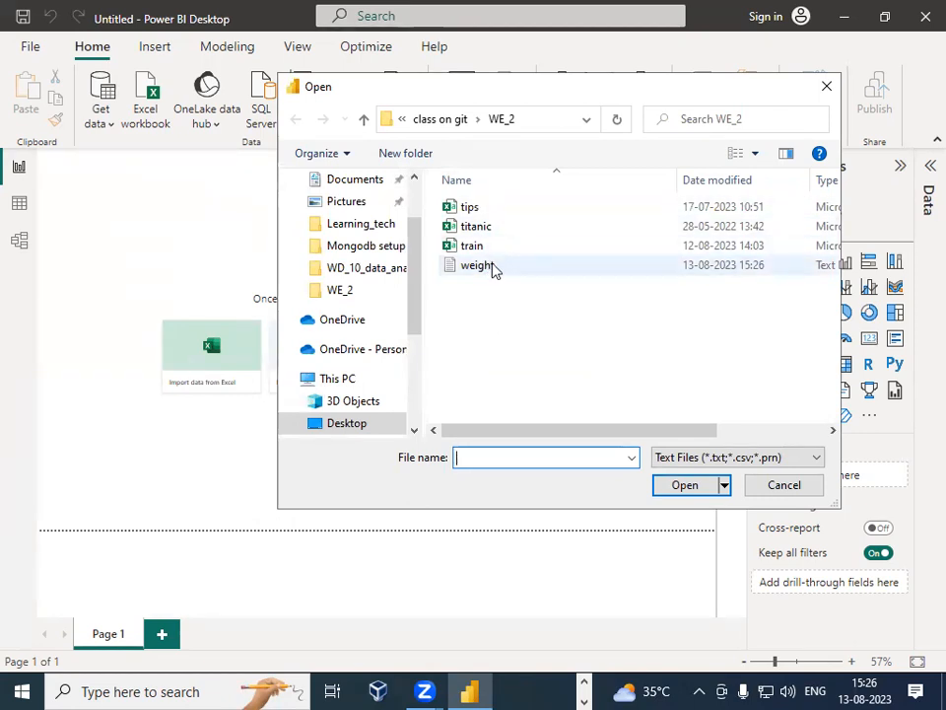
click(498, 269)
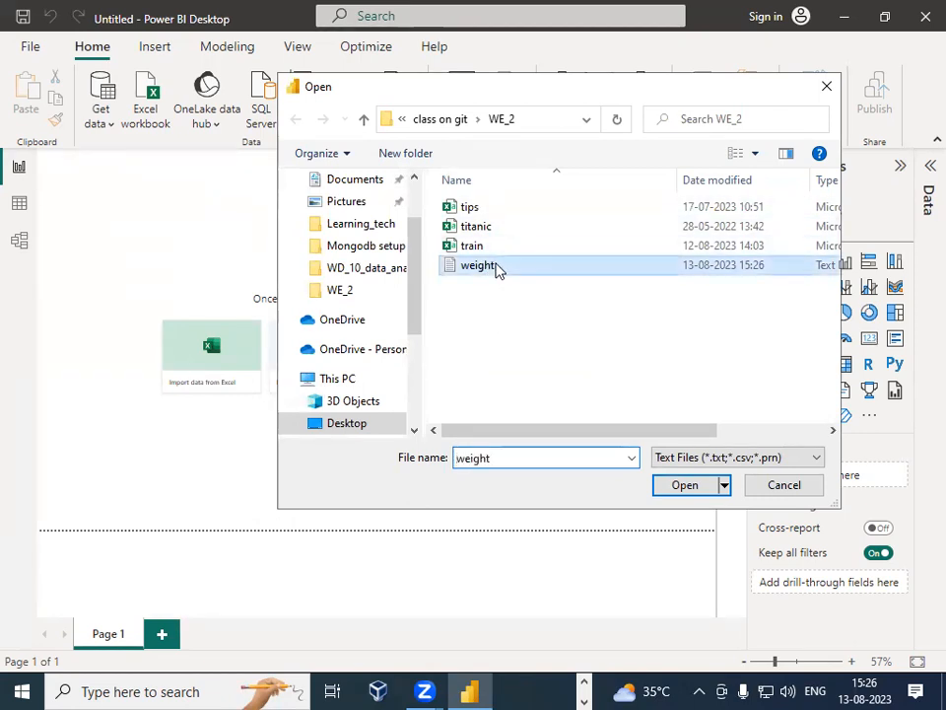
click(683, 485)
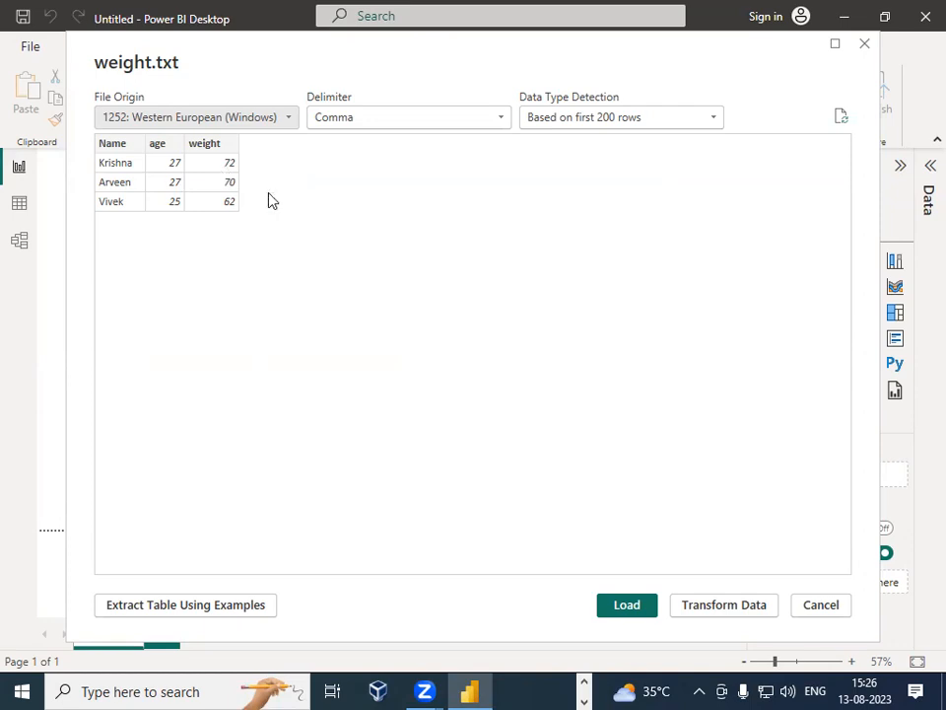
Step: Try the Semicolon delimiter in the import preview, then switch back to Comma
click(501, 121)
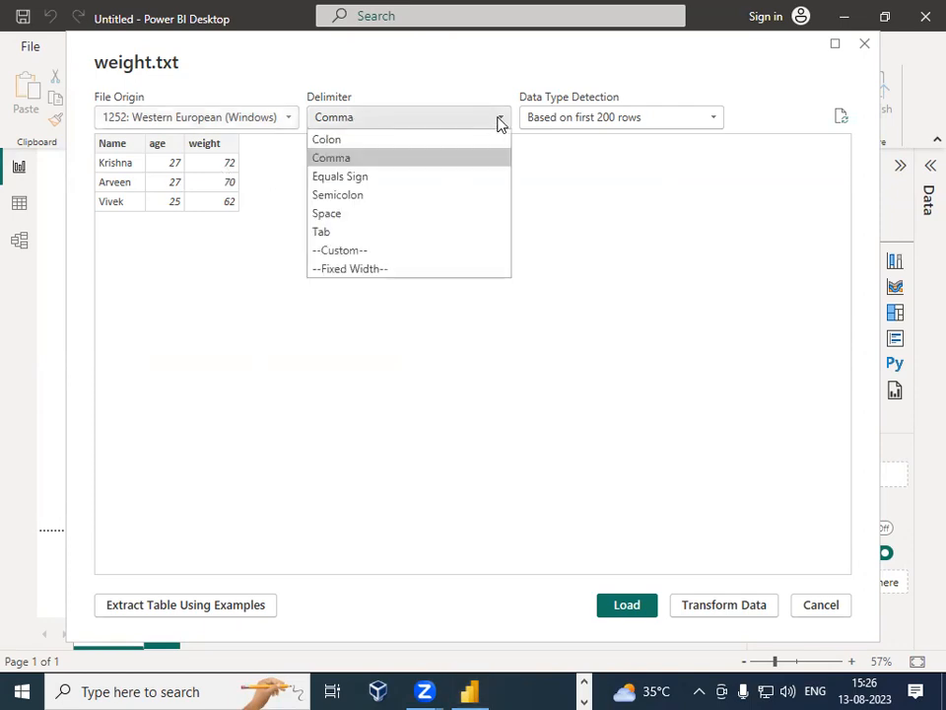
click(404, 201)
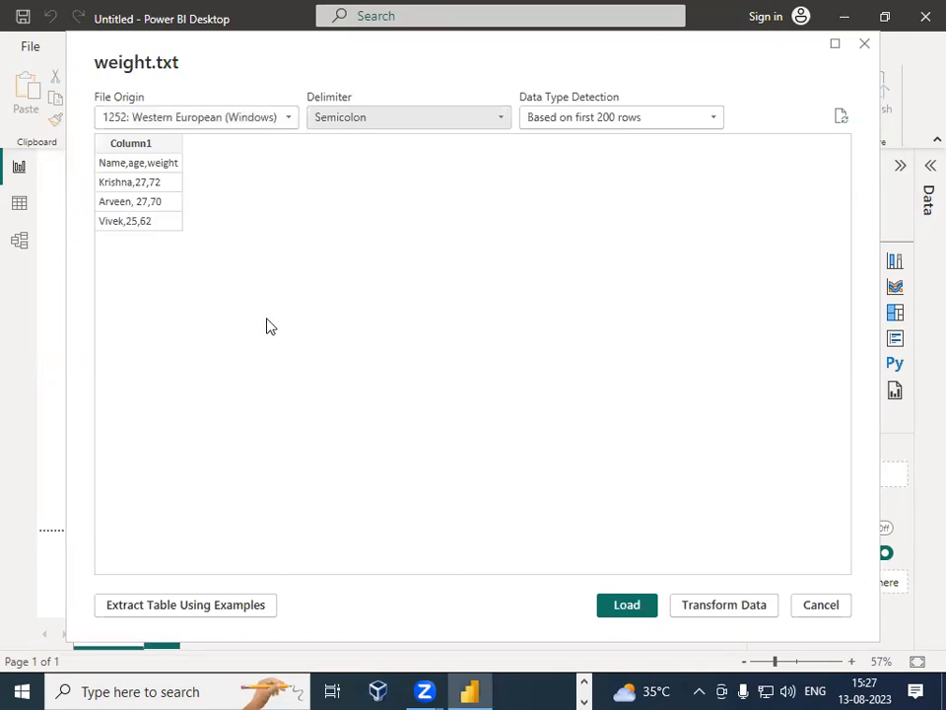
click(410, 124)
click(401, 160)
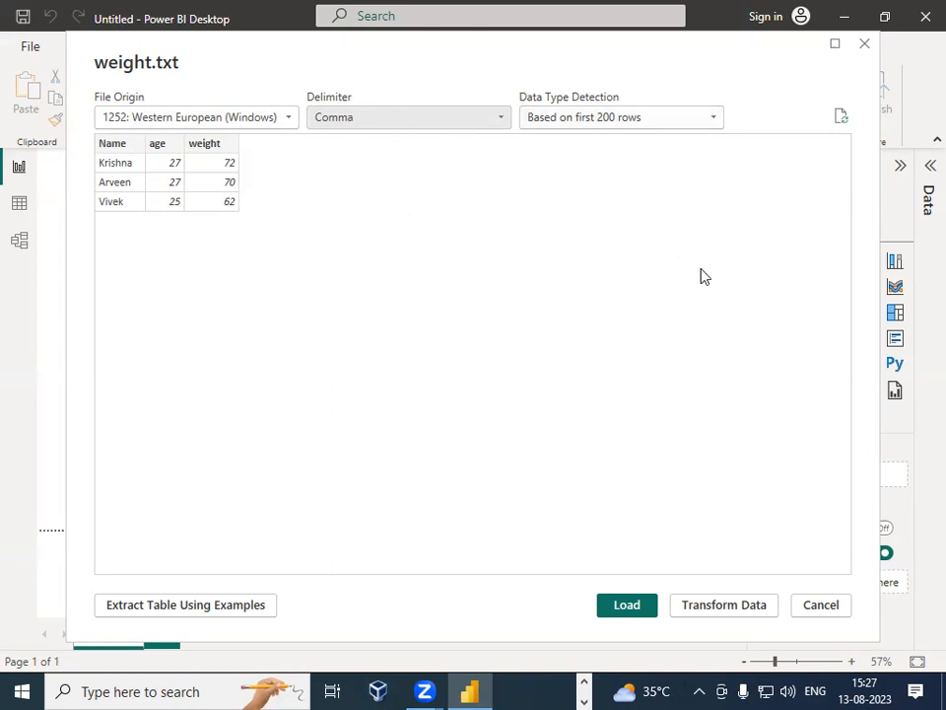
Step: Load the weight data and expand the Data pane to view the table's fields
click(628, 603)
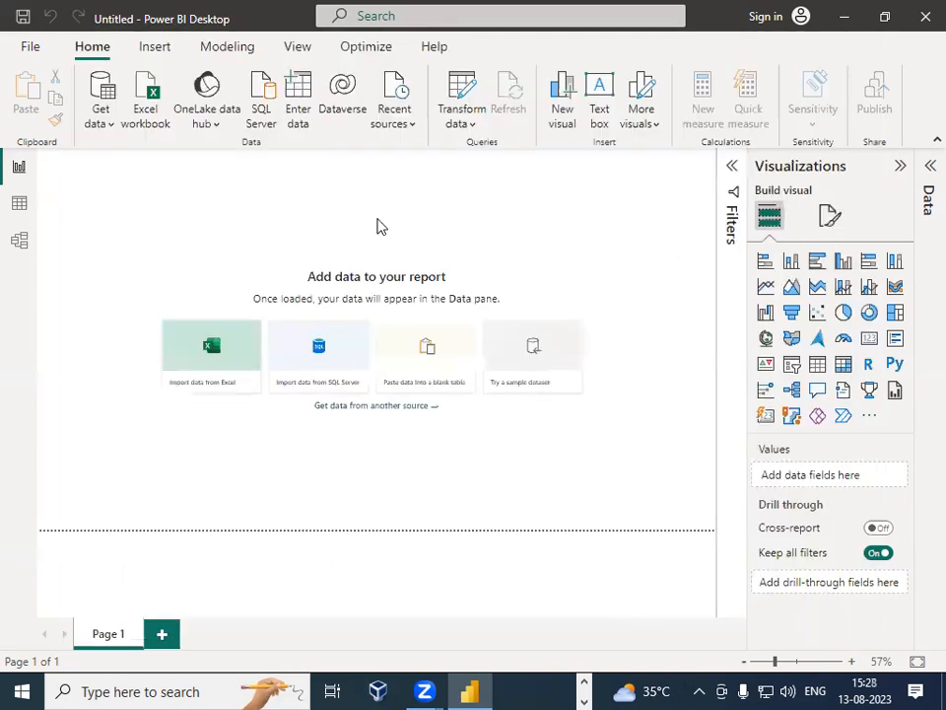
click(920, 172)
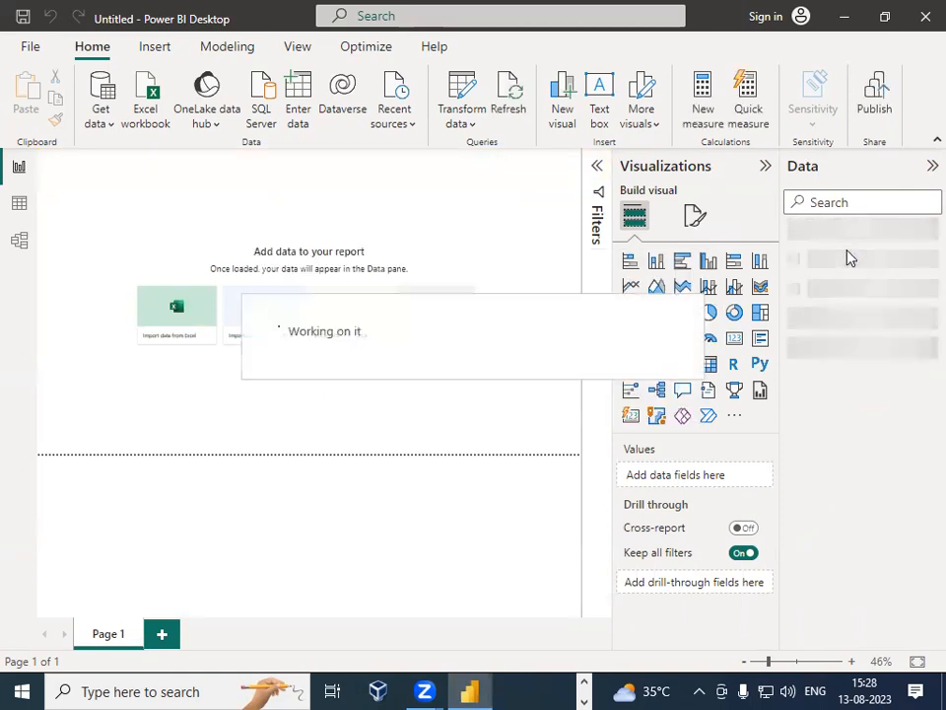
click(799, 238)
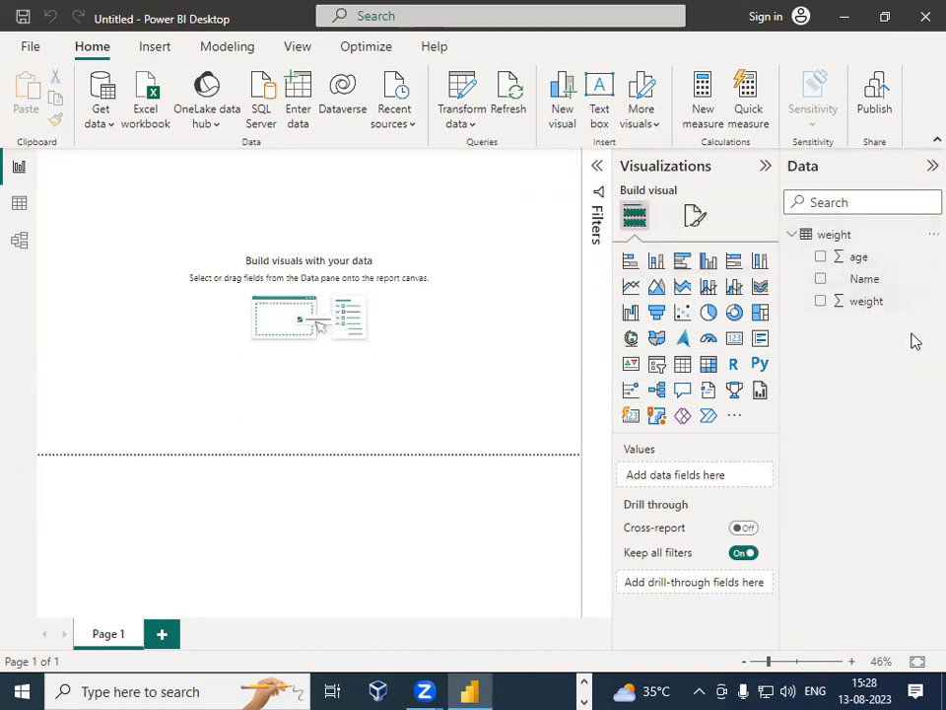
click(794, 237)
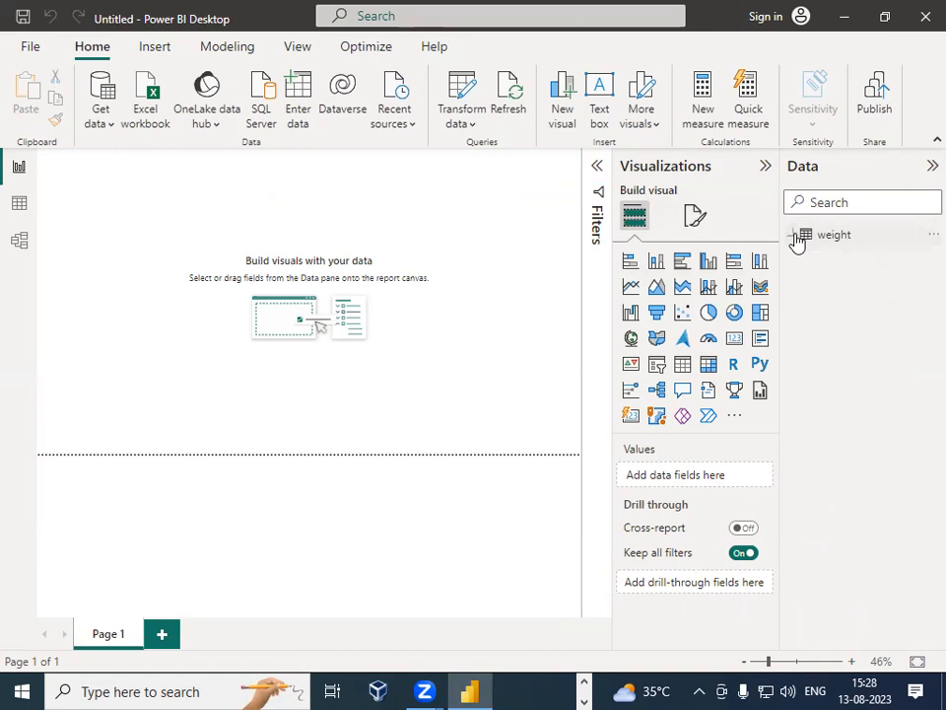
Step: Inspect the weight table's age, Name and weight columns in Data view, then return to Report view
click(21, 207)
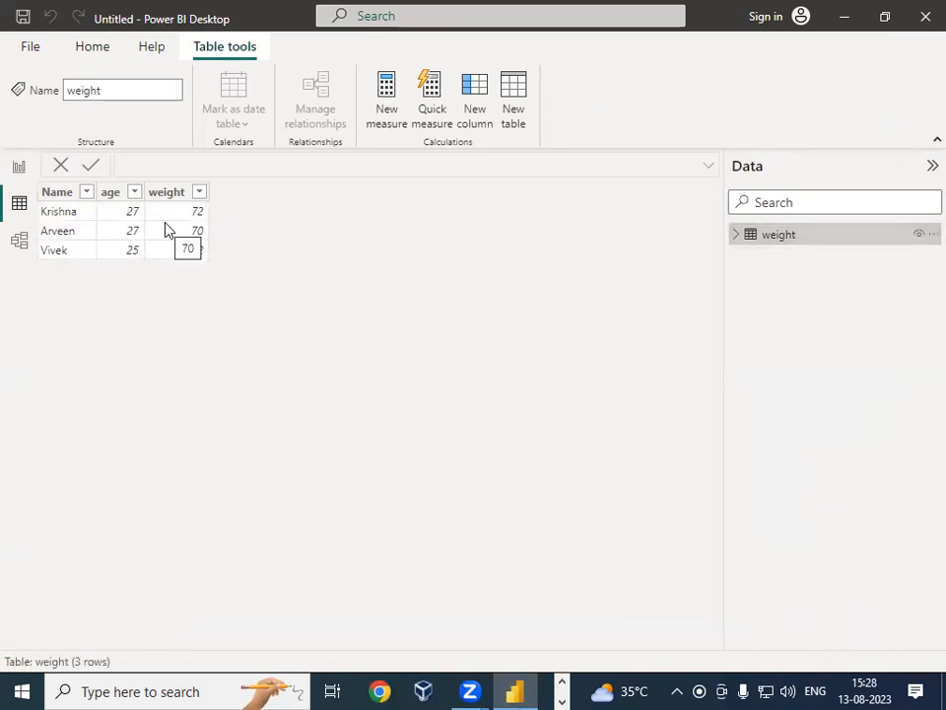
click(747, 239)
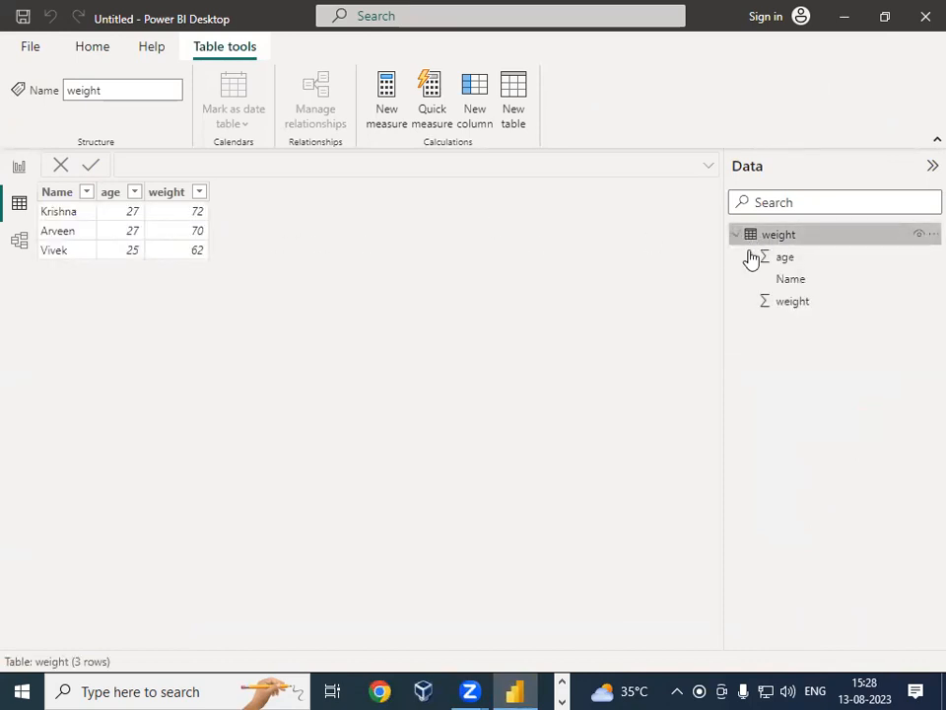
click(777, 258)
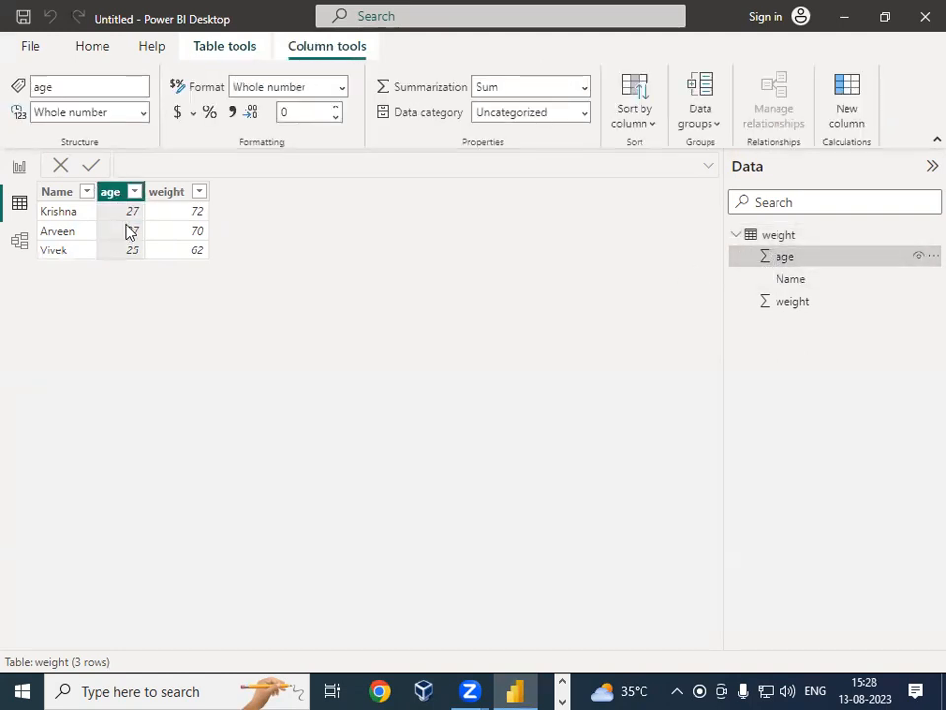
click(798, 279)
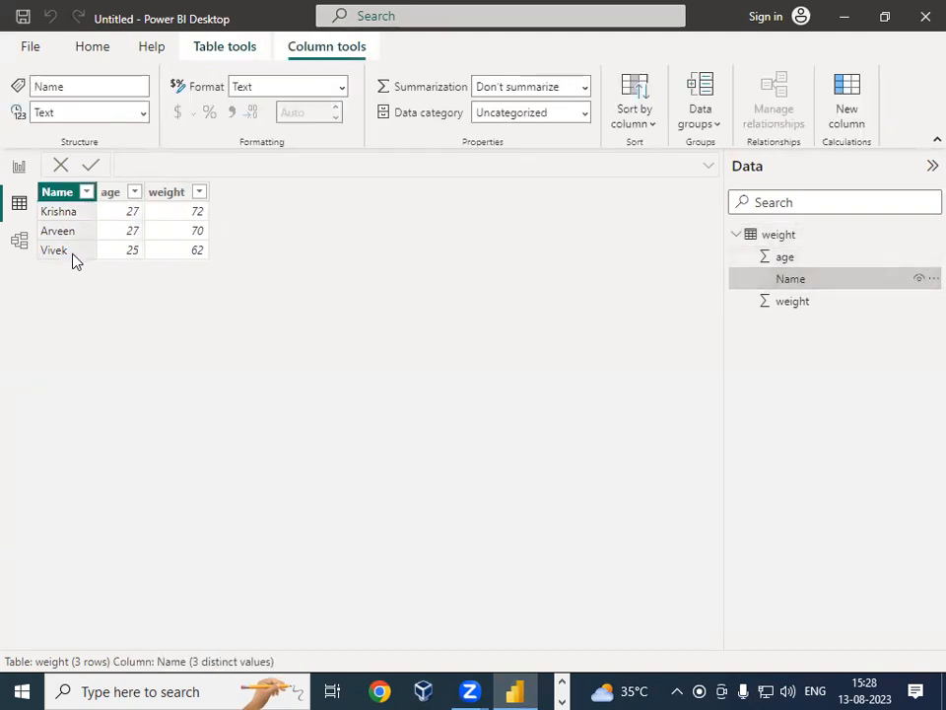
click(809, 302)
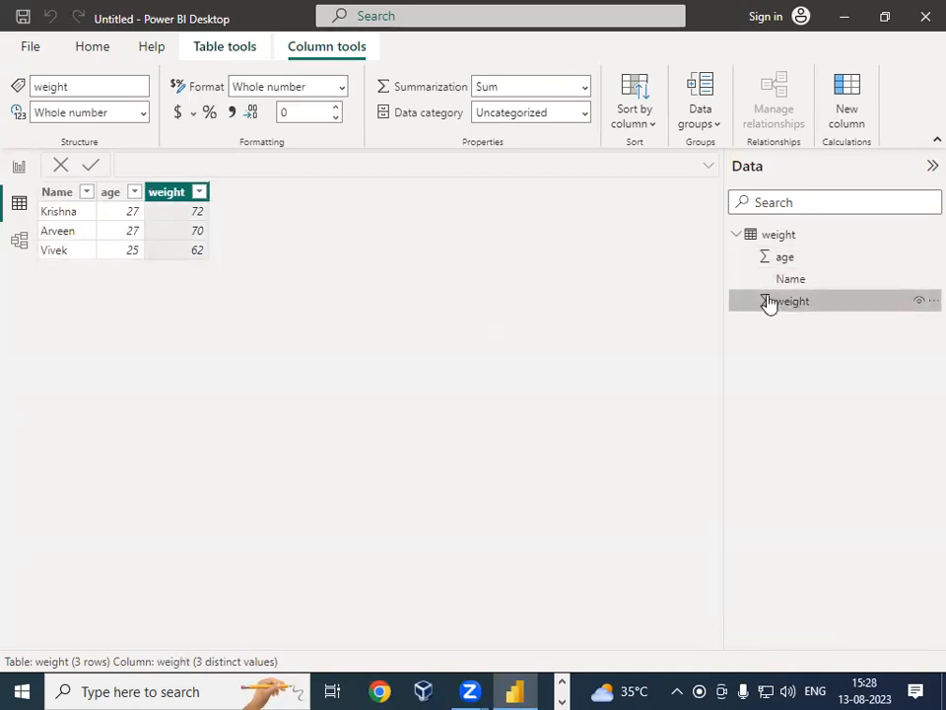
click(740, 236)
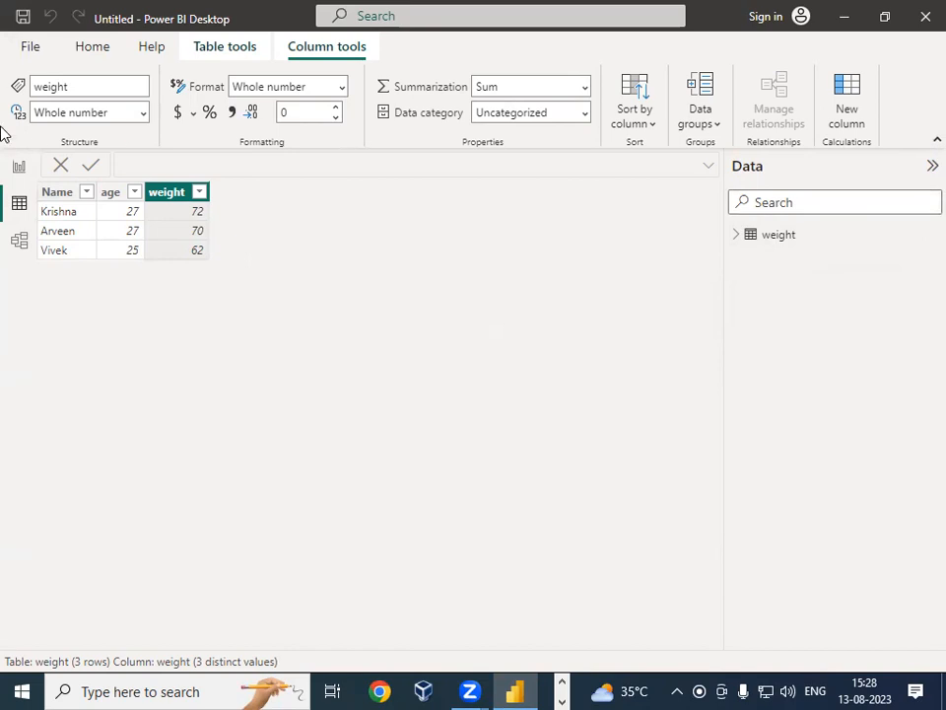
click(19, 166)
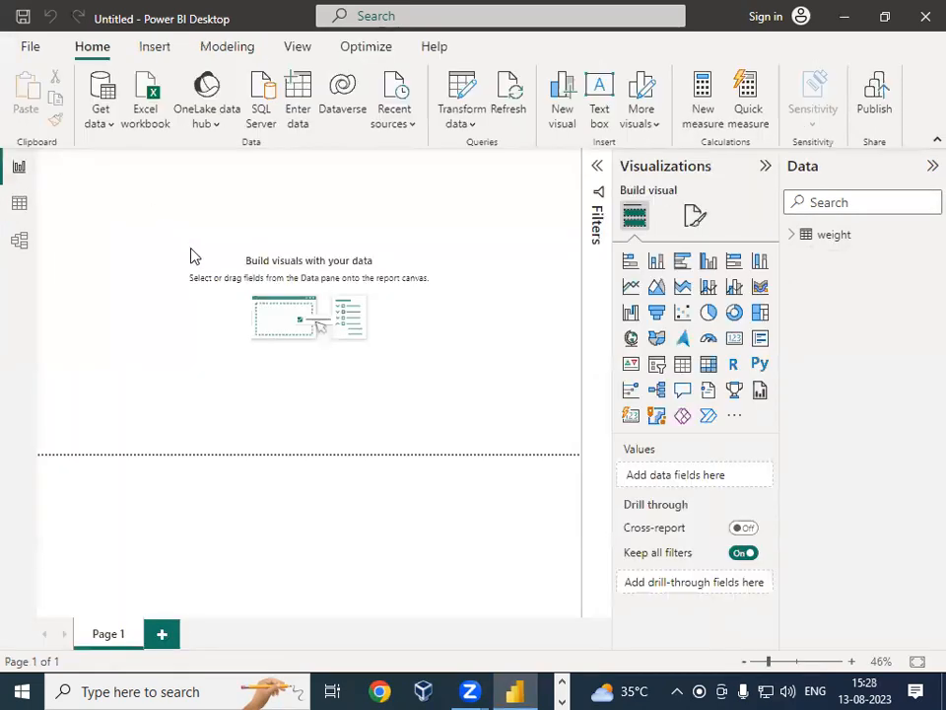
Step: Delete the weight table from the model
right_click(828, 242)
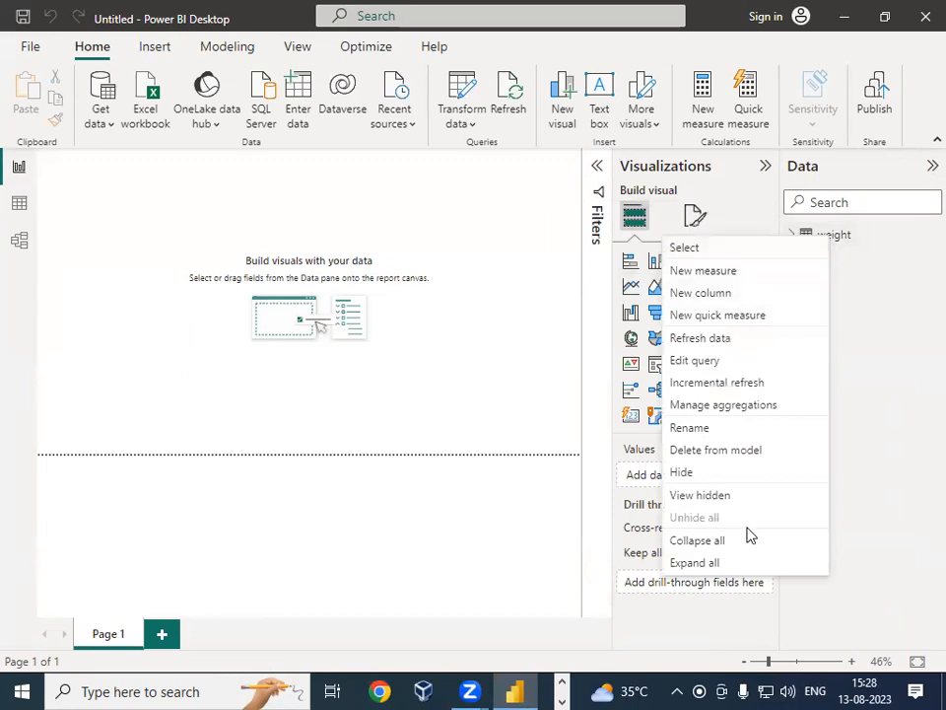
click(877, 452)
right_click(843, 242)
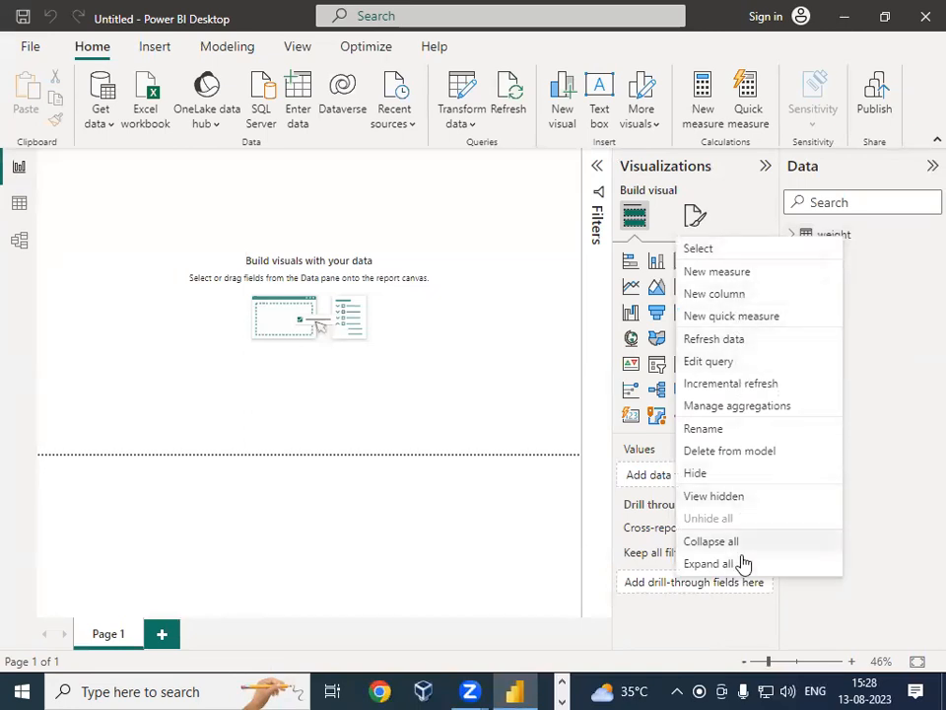
click(732, 453)
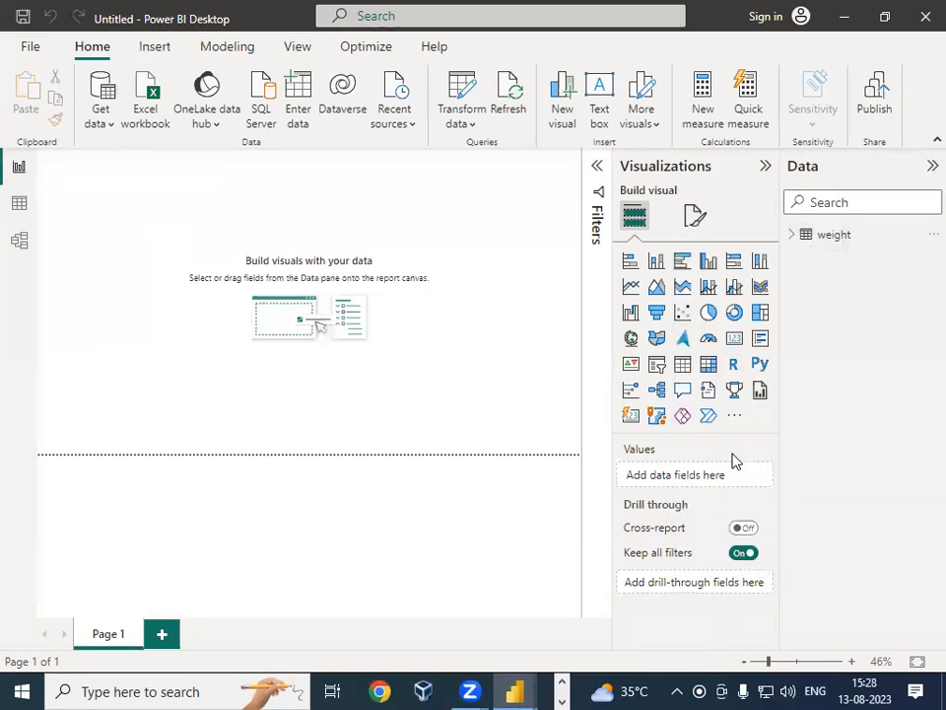
click(583, 384)
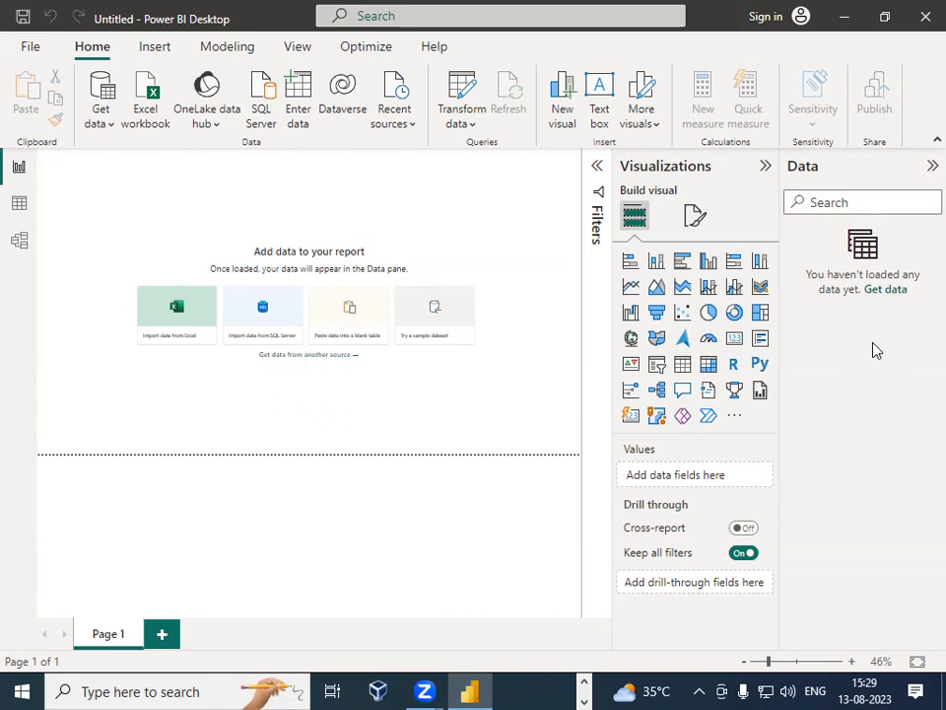
Step: Start a Text/CSV import and open the tips file from the WE_2 folder
click(111, 125)
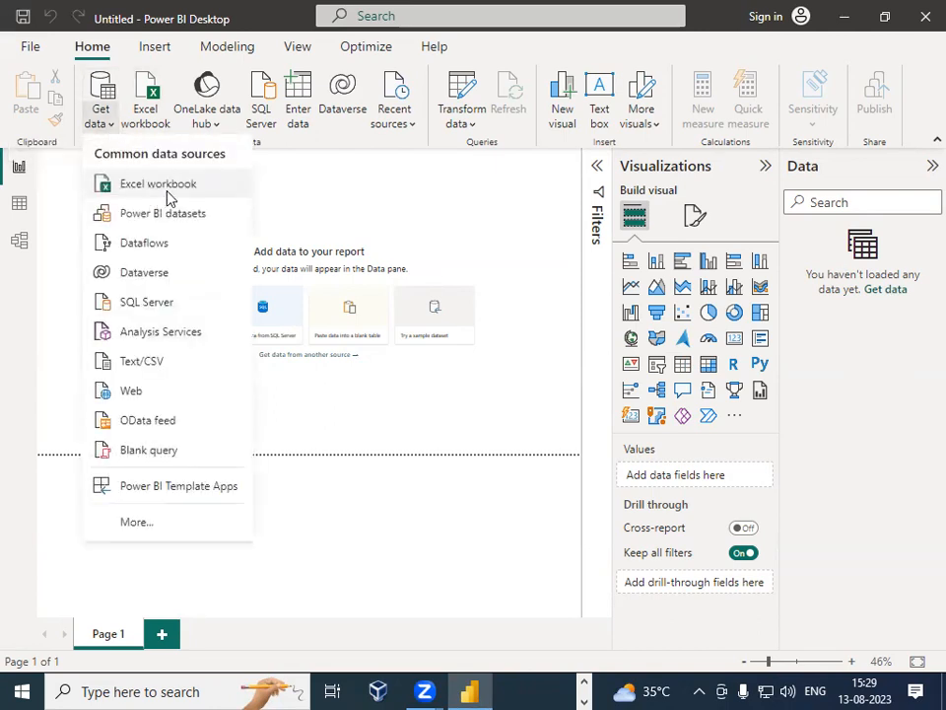
click(169, 364)
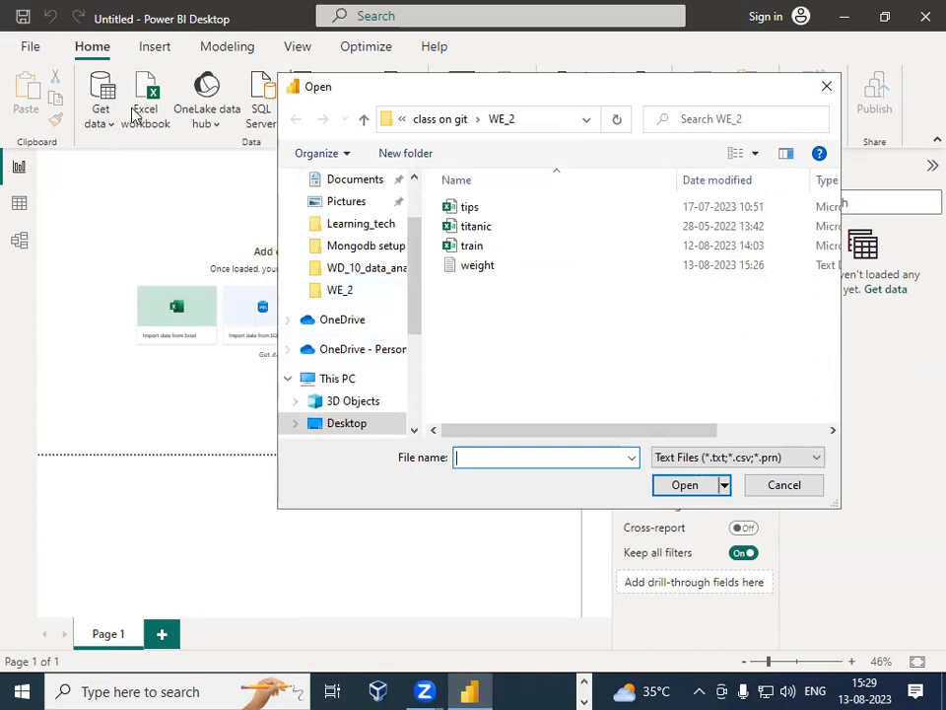
click(507, 211)
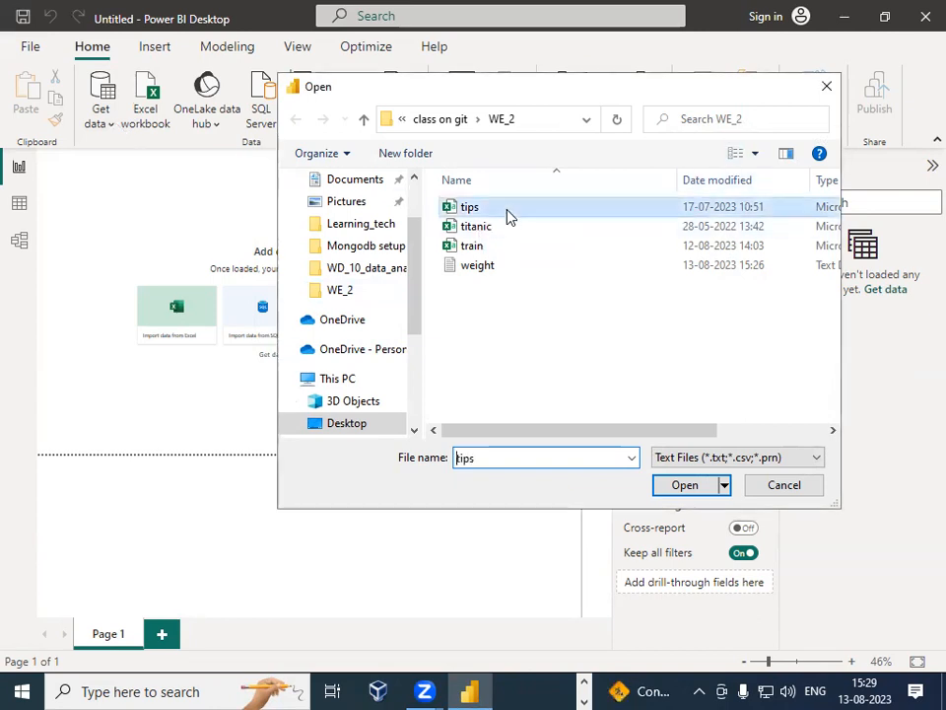
click(690, 485)
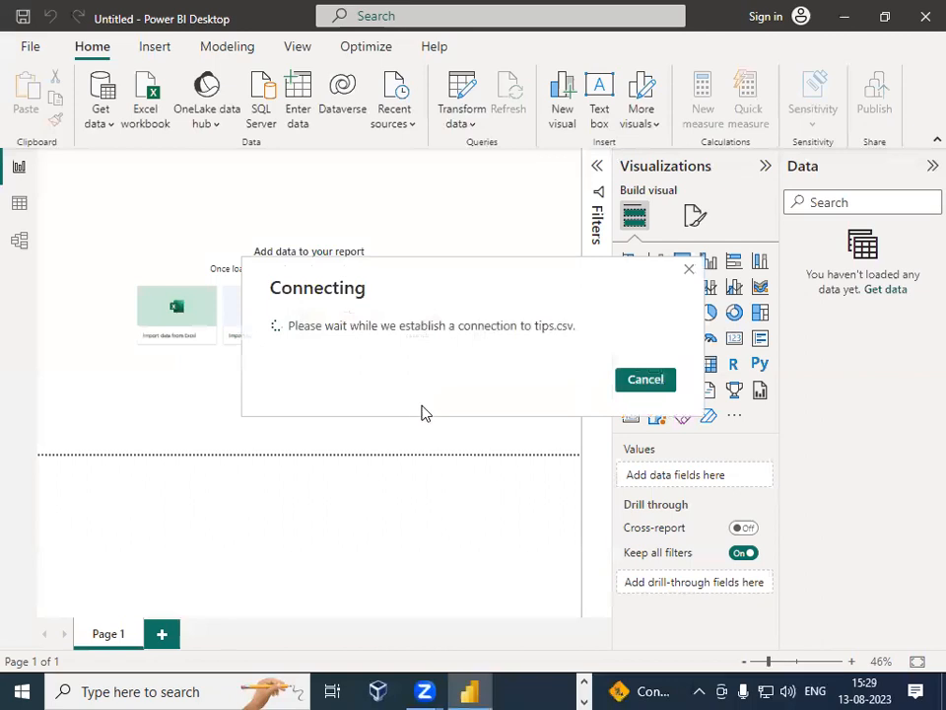
Step: Open and browse the File Origin encoding list in the tips.csv import preview
click(110, 122)
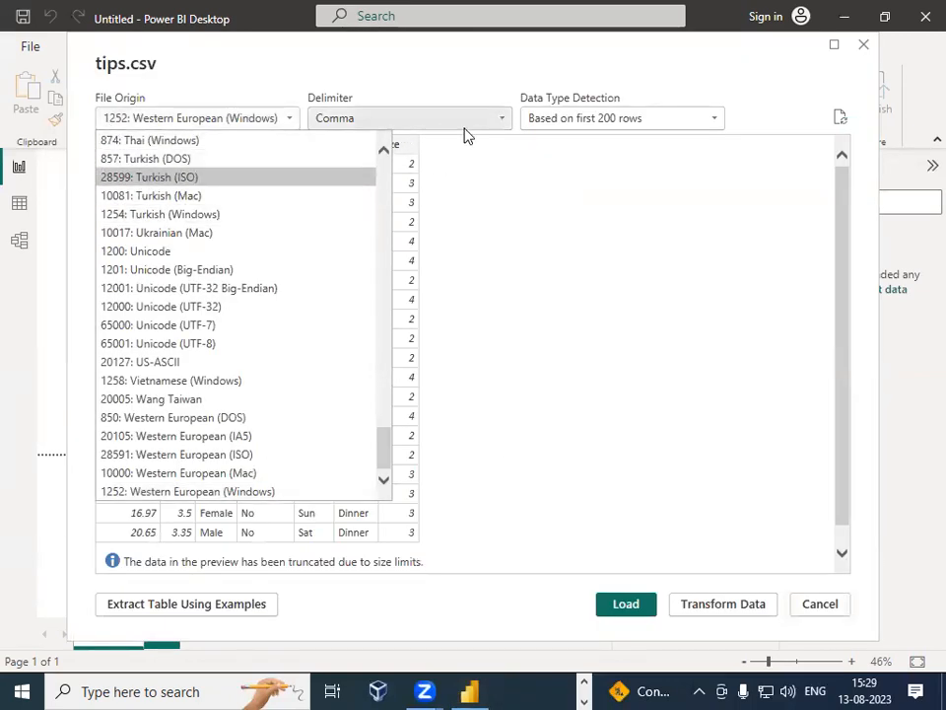
scroll(563, 402, down, 2)
scroll(563, 402, up, 2)
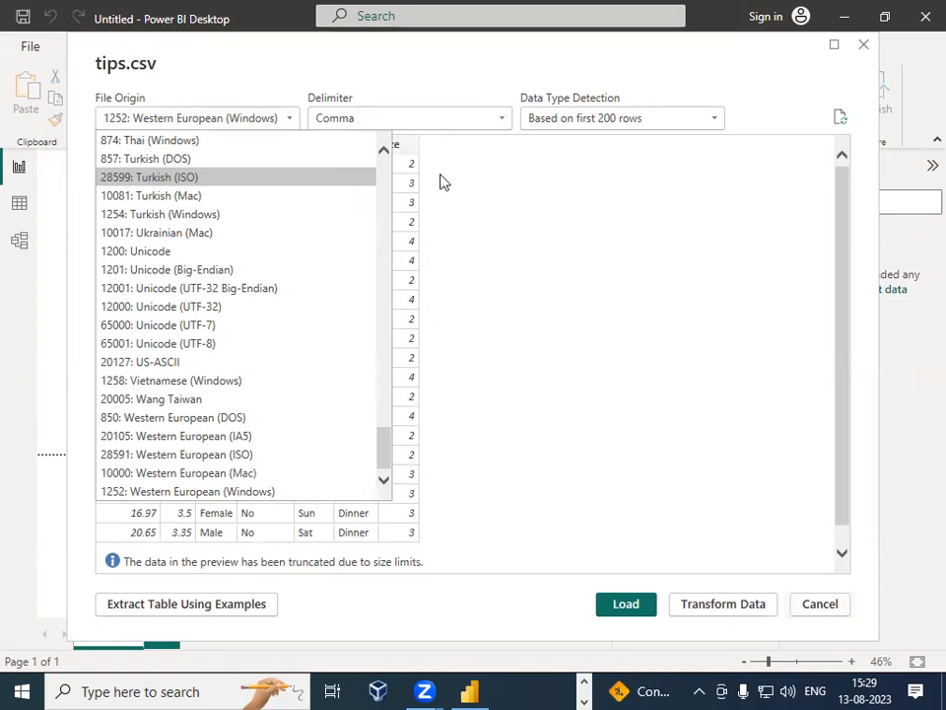
click(586, 604)
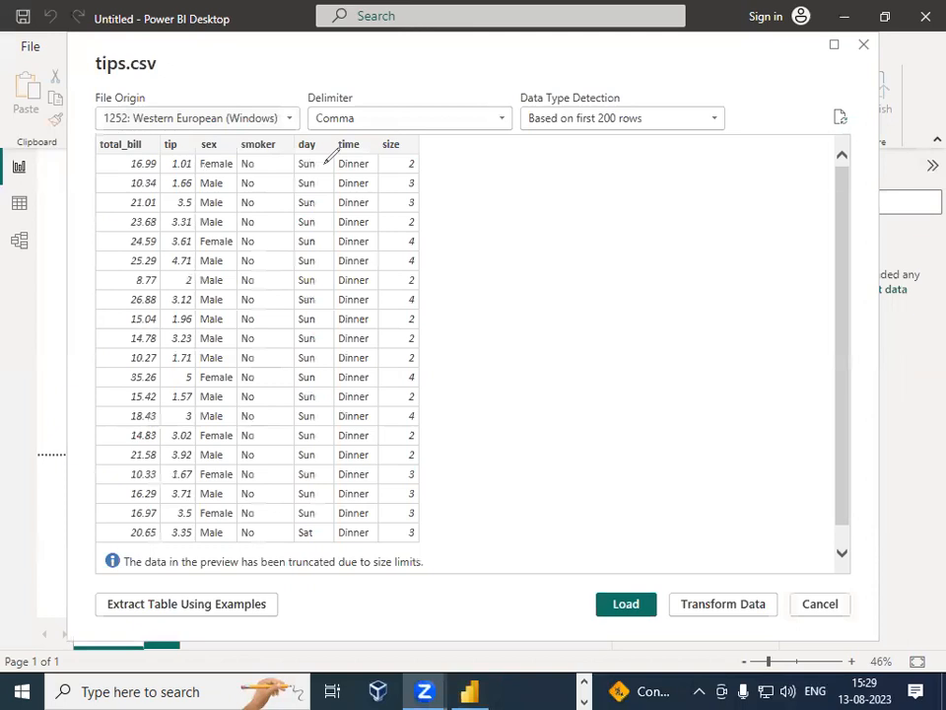
mouse_move(440, 91)
mouse_down()
mouse_move(306, 107)
mouse_move(422, 133)
mouse_move(538, 98)
mouse_move(386, 91)
mouse_up()
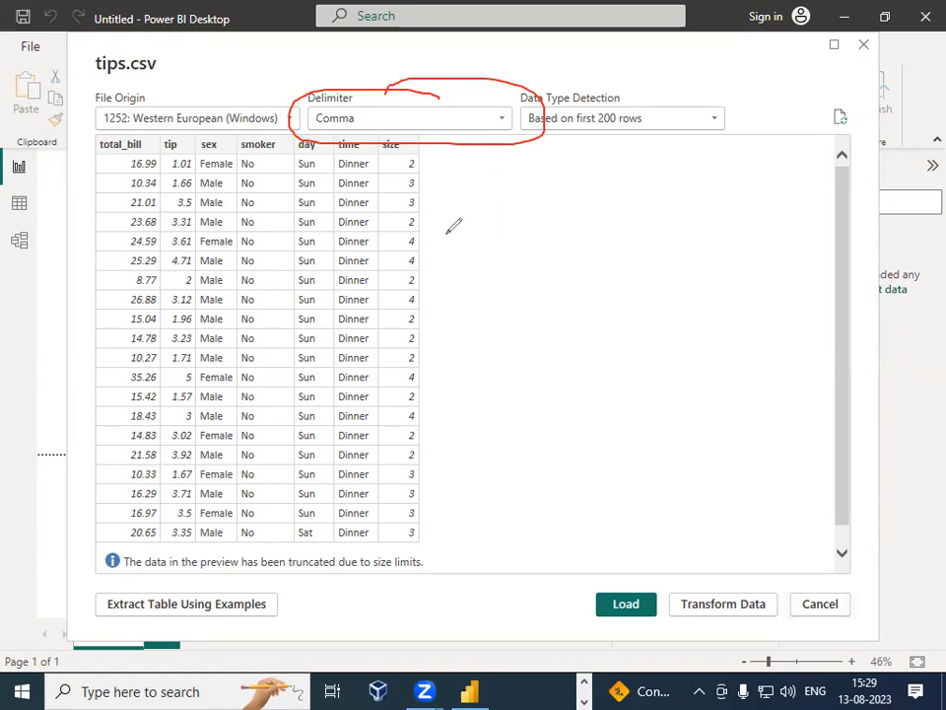
mouse_move(91, 154)
mouse_down()
mouse_move(109, 141)
mouse_move(236, 141)
mouse_move(431, 142)
mouse_move(431, 156)
mouse_up()
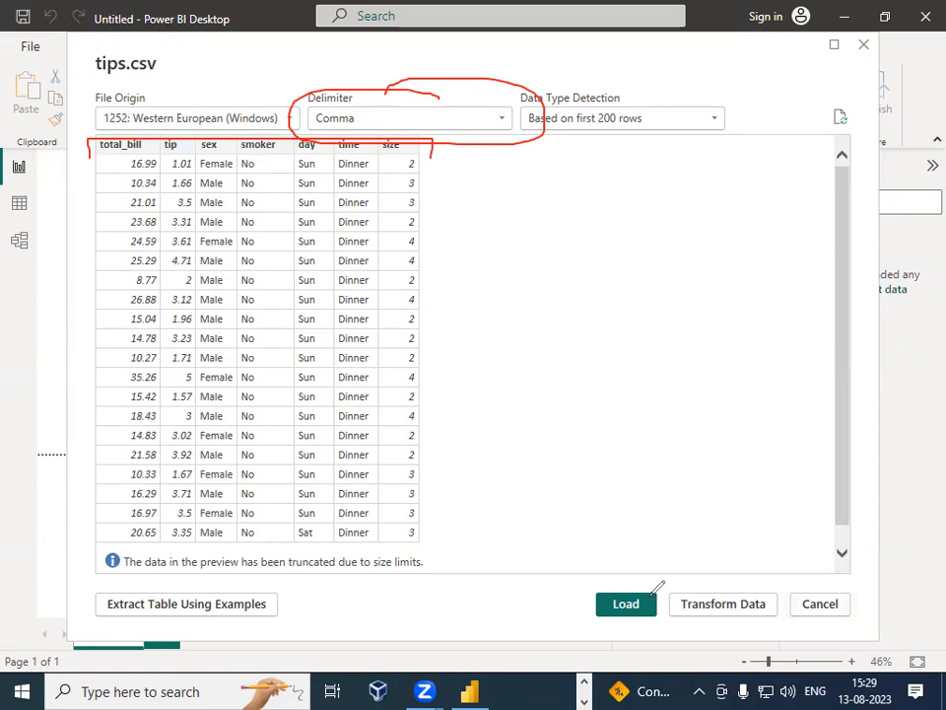
key(e)
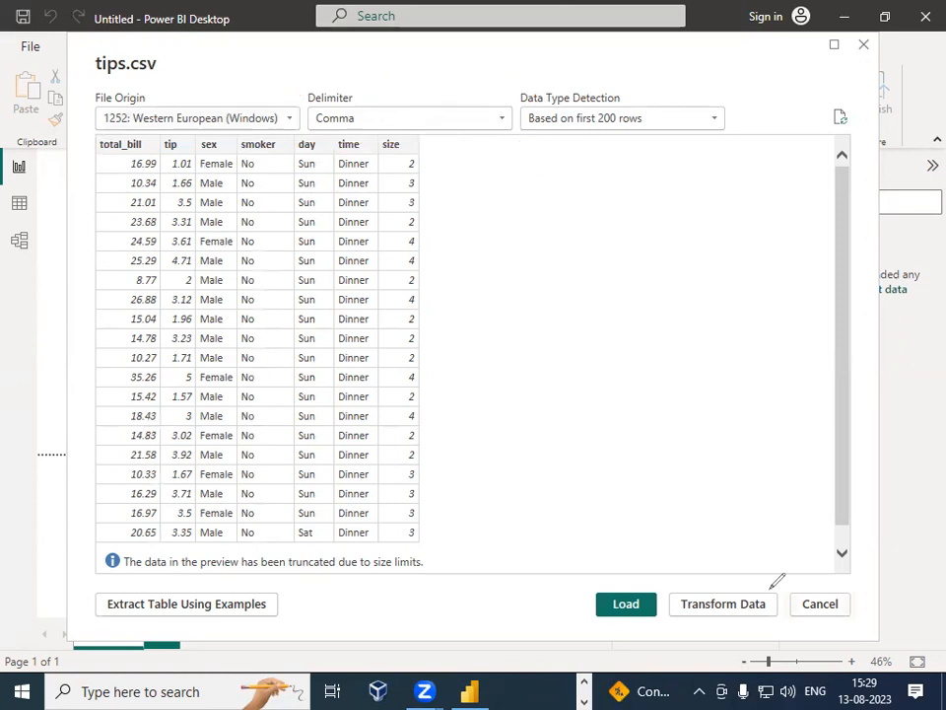
Step: Try the Semicolon delimiter for tips.csv, then switch the delimiter back to Comma
click(500, 119)
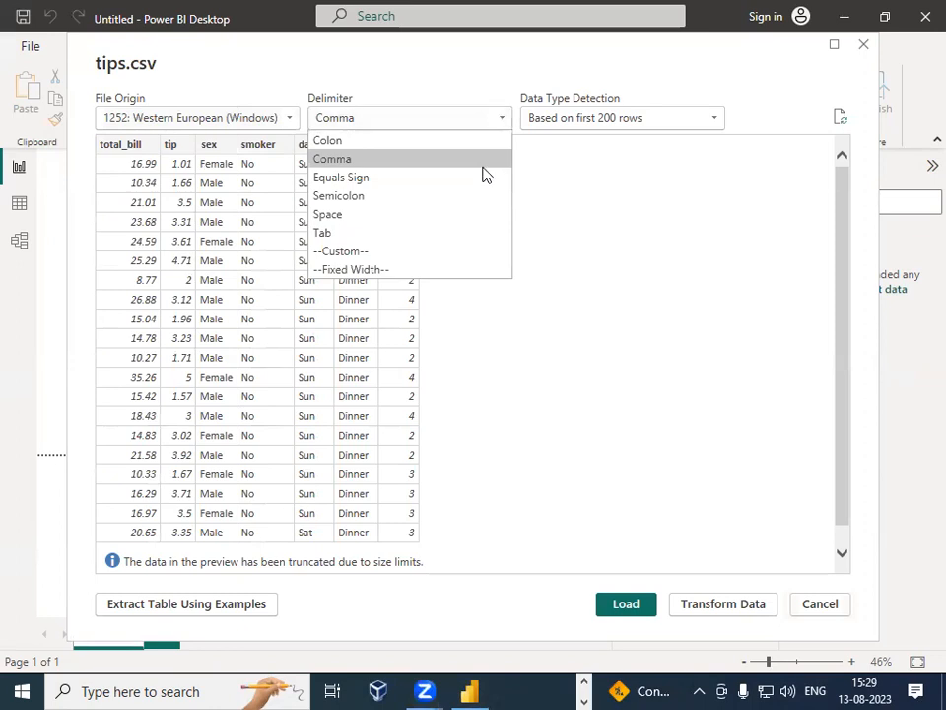
click(395, 198)
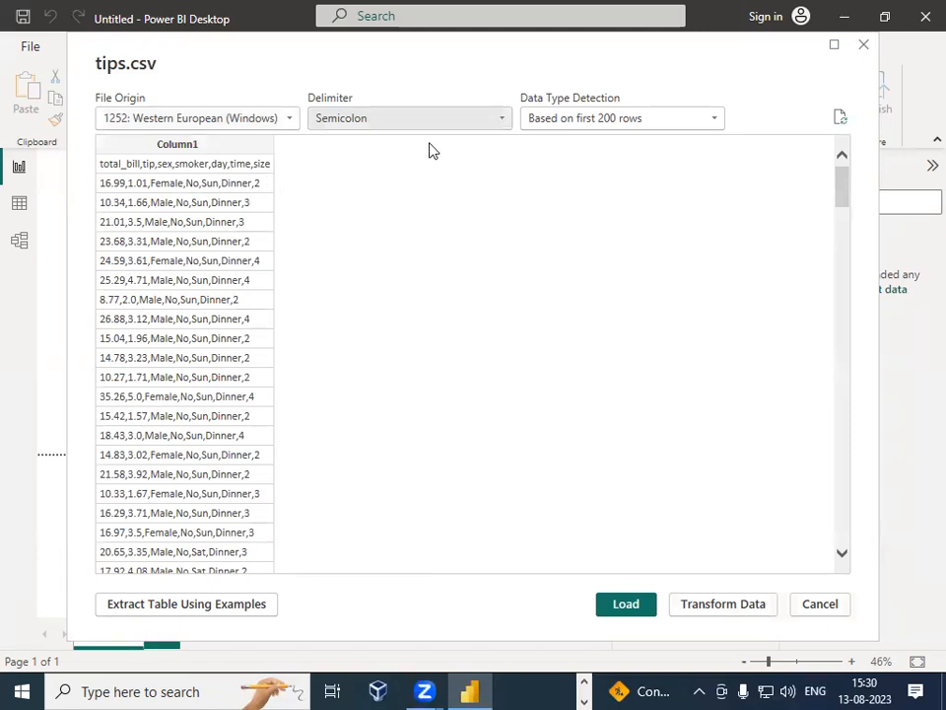
click(480, 120)
click(444, 157)
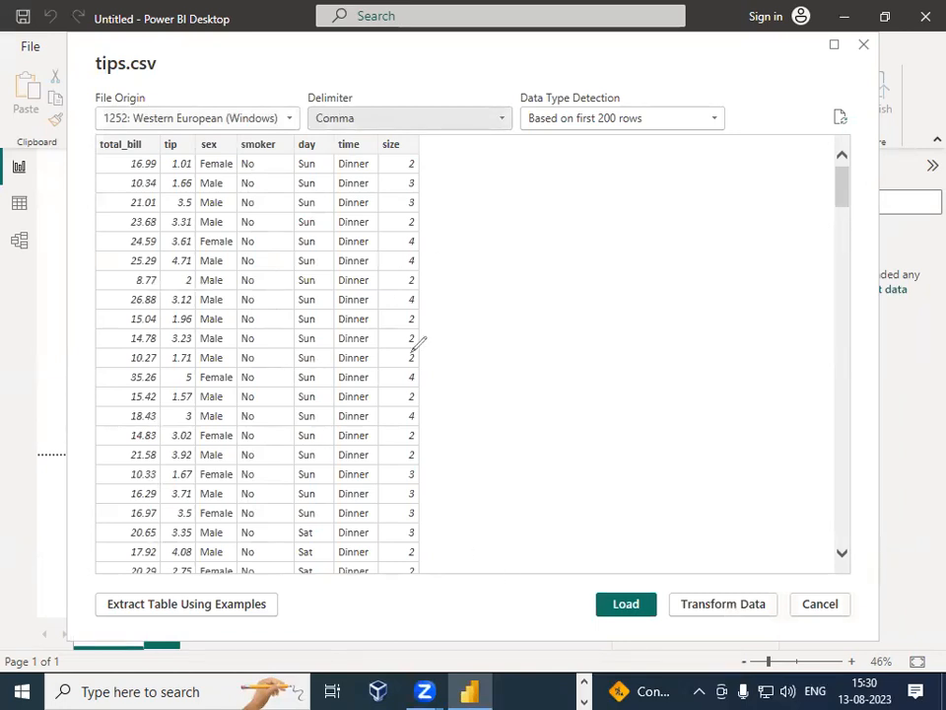
mouse_move(138, 120)
mouse_down()
mouse_move(94, 148)
mouse_move(386, 146)
mouse_move(418, 119)
mouse_move(194, 101)
mouse_move(225, 136)
mouse_up()
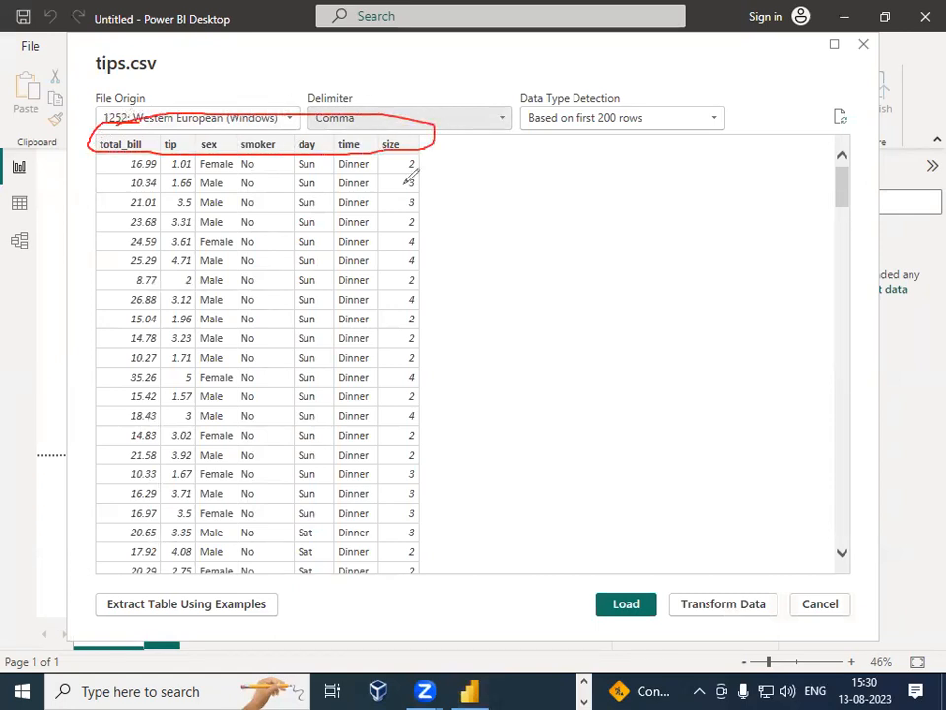
mouse_move(95, 135)
mouse_down()
mouse_move(293, 144)
mouse_move(101, 144)
mouse_up()
mouse_move(348, 144)
mouse_down()
mouse_move(447, 159)
mouse_move(147, 153)
mouse_move(258, 138)
mouse_move(134, 140)
mouse_move(315, 140)
mouse_move(303, 138)
mouse_up()
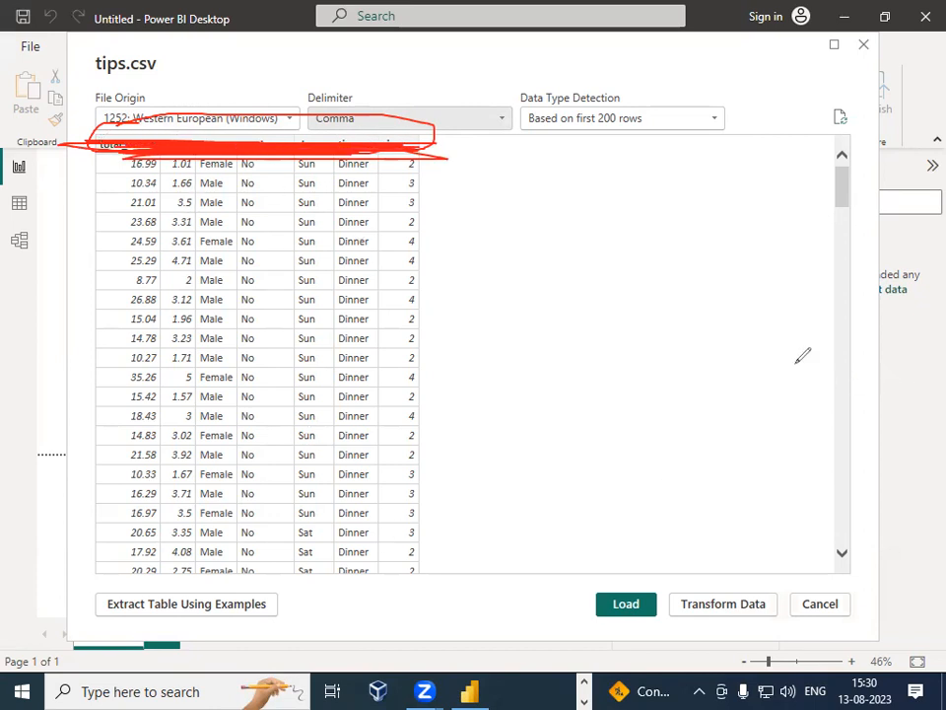
mouse_move(478, 218)
mouse_down()
mouse_move(524, 220)
mouse_move(529, 230)
mouse_move(621, 201)
mouse_move(712, 209)
mouse_move(745, 187)
mouse_move(779, 211)
mouse_move(815, 197)
mouse_up()
mouse_move(443, 158)
mouse_down()
mouse_move(454, 560)
mouse_move(424, 568)
mouse_up()
drag(457, 151, 492, 151)
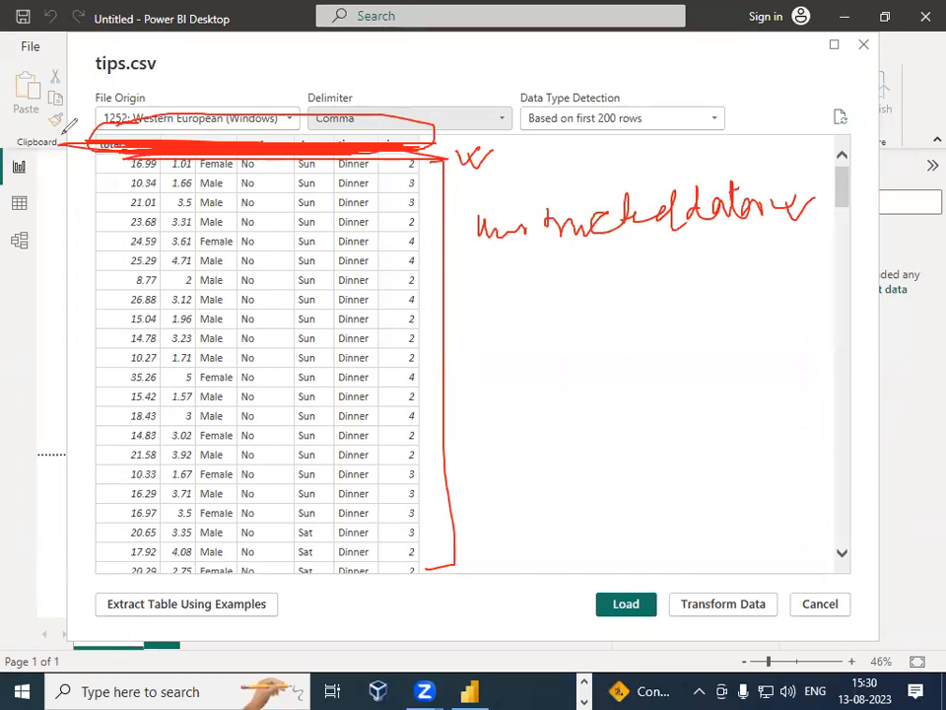
drag(129, 175, 484, 627)
drag(378, 237, 163, 564)
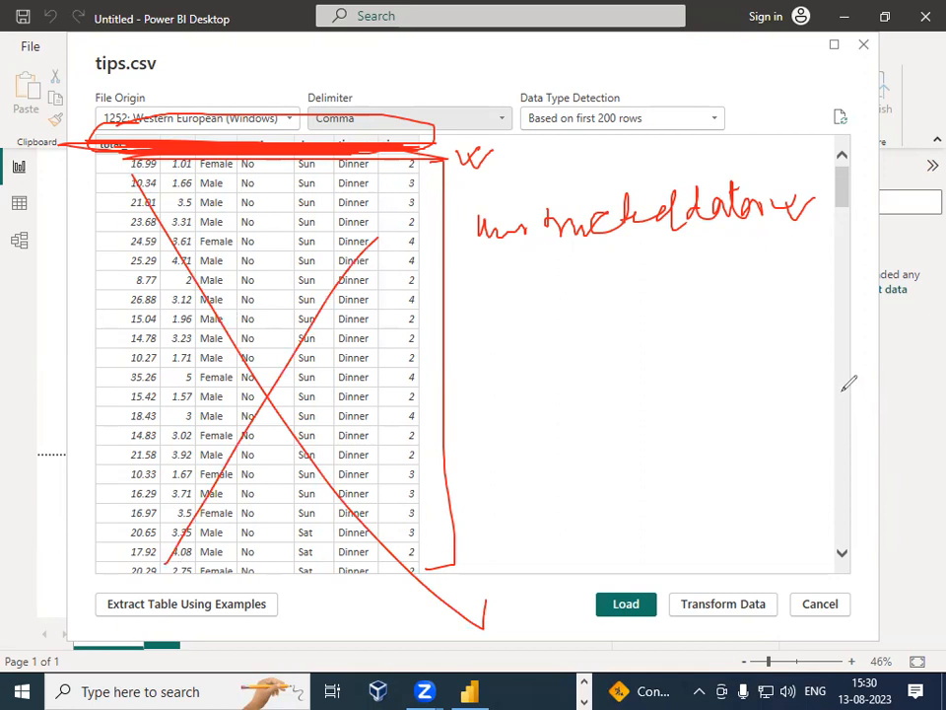
click(690, 588)
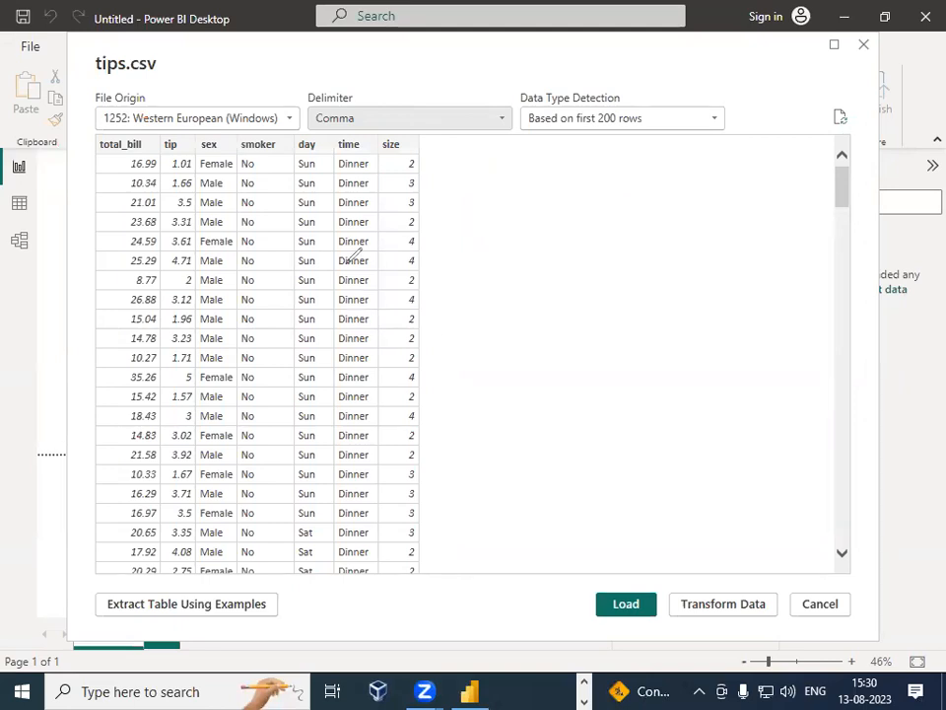
drag(240, 379, 293, 379)
mouse_move(434, 167)
mouse_down()
mouse_move(472, 519)
mouse_move(451, 566)
mouse_up()
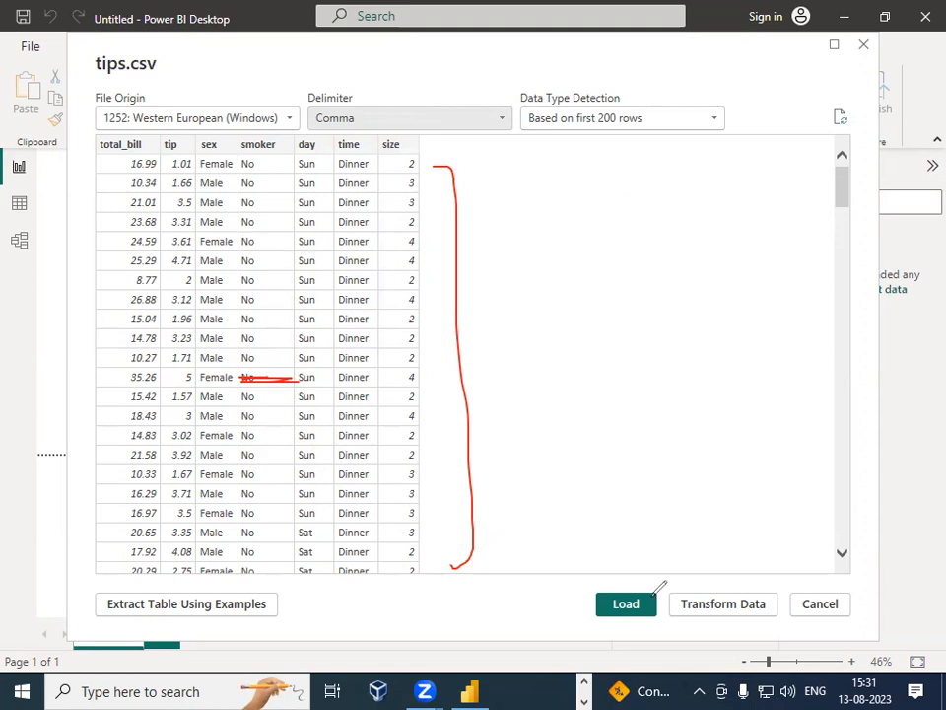
key(e)
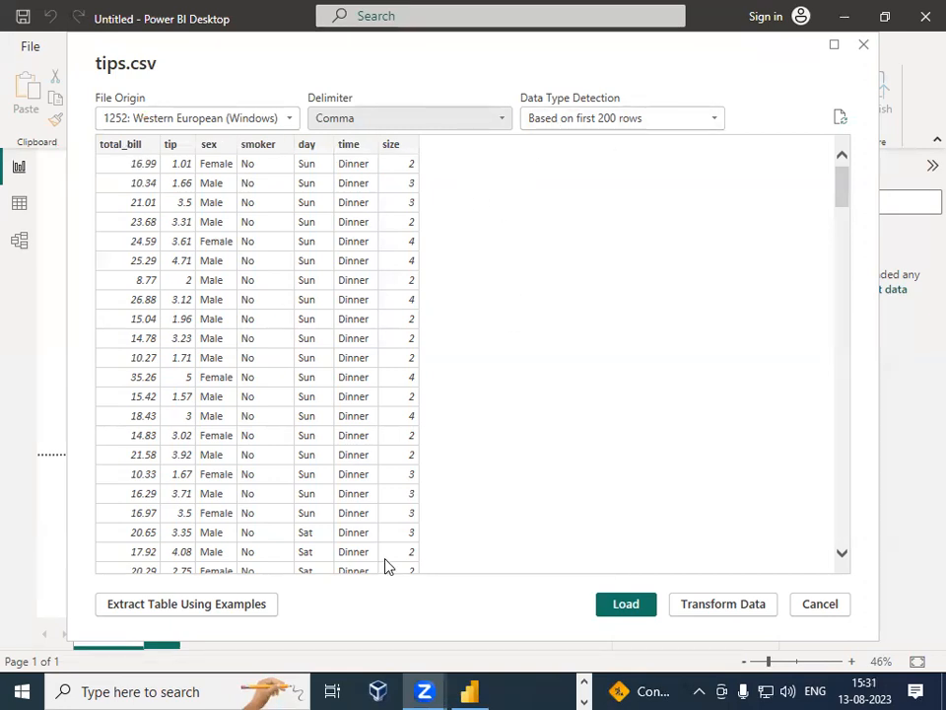
mouse_move(127, 160)
mouse_down()
mouse_move(110, 211)
mouse_move(131, 564)
mouse_move(173, 476)
mouse_move(167, 239)
mouse_move(126, 165)
mouse_move(164, 180)
mouse_move(173, 488)
mouse_move(204, 488)
mouse_move(204, 202)
mouse_move(192, 160)
mouse_move(209, 178)
mouse_move(215, 507)
mouse_move(236, 439)
mouse_move(211, 153)
mouse_move(235, 471)
mouse_move(302, 376)
mouse_move(255, 178)
mouse_up()
mouse_move(311, 153)
mouse_down()
mouse_move(285, 209)
mouse_move(308, 512)
mouse_move(303, 187)
mouse_move(345, 148)
mouse_move(374, 144)
mouse_move(361, 479)
mouse_move(327, 255)
mouse_move(342, 156)
mouse_up()
mouse_move(407, 159)
mouse_down()
mouse_move(371, 339)
mouse_move(477, 446)
mouse_move(401, 163)
mouse_up()
mouse_move(129, 126)
mouse_down()
mouse_move(118, 154)
mouse_move(328, 153)
mouse_move(422, 128)
mouse_move(329, 125)
mouse_up()
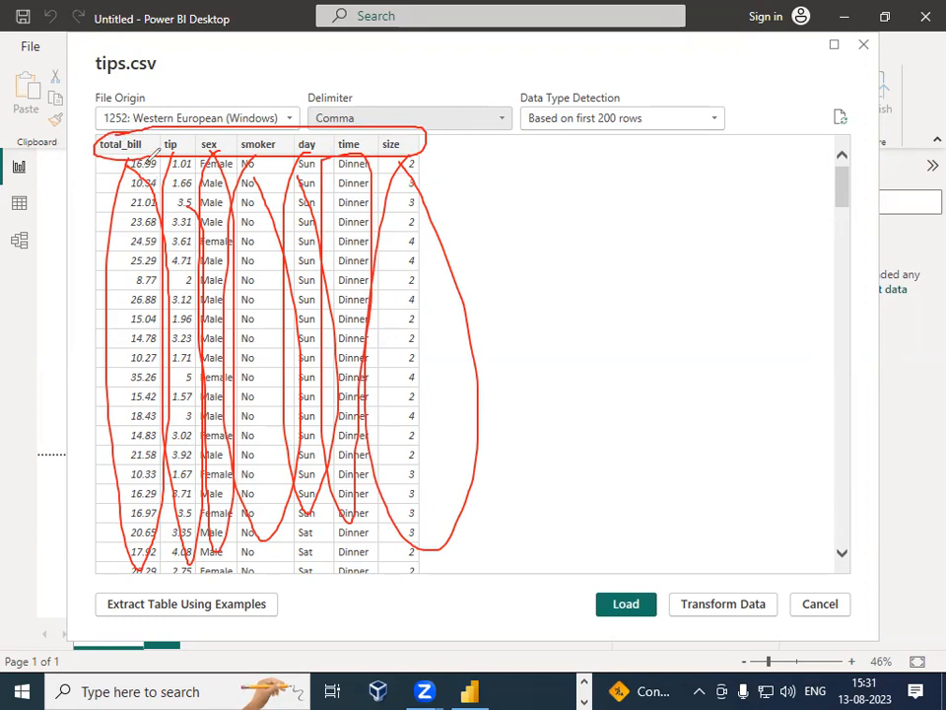
mouse_move(113, 180)
mouse_down()
mouse_move(124, 175)
mouse_move(127, 314)
mouse_up()
drag(124, 334, 128, 355)
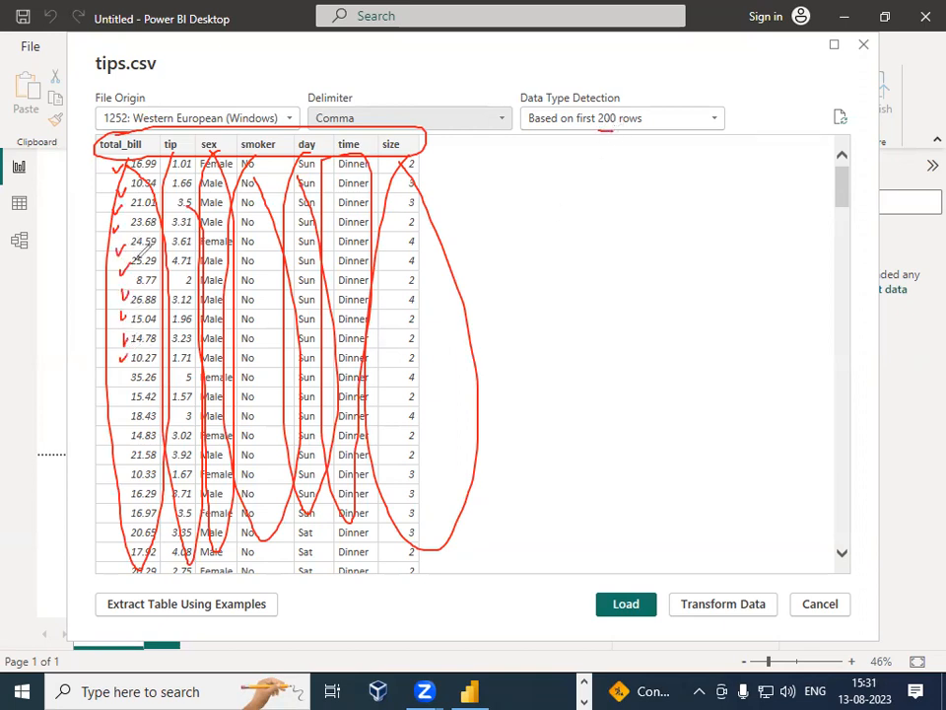
mouse_move(78, 165)
mouse_down()
mouse_move(93, 167)
mouse_move(83, 177)
mouse_up()
mouse_move(78, 185)
mouse_down()
mouse_move(95, 187)
mouse_move(82, 218)
mouse_up()
mouse_move(81, 232)
mouse_down()
mouse_move(96, 231)
mouse_move(93, 267)
mouse_up()
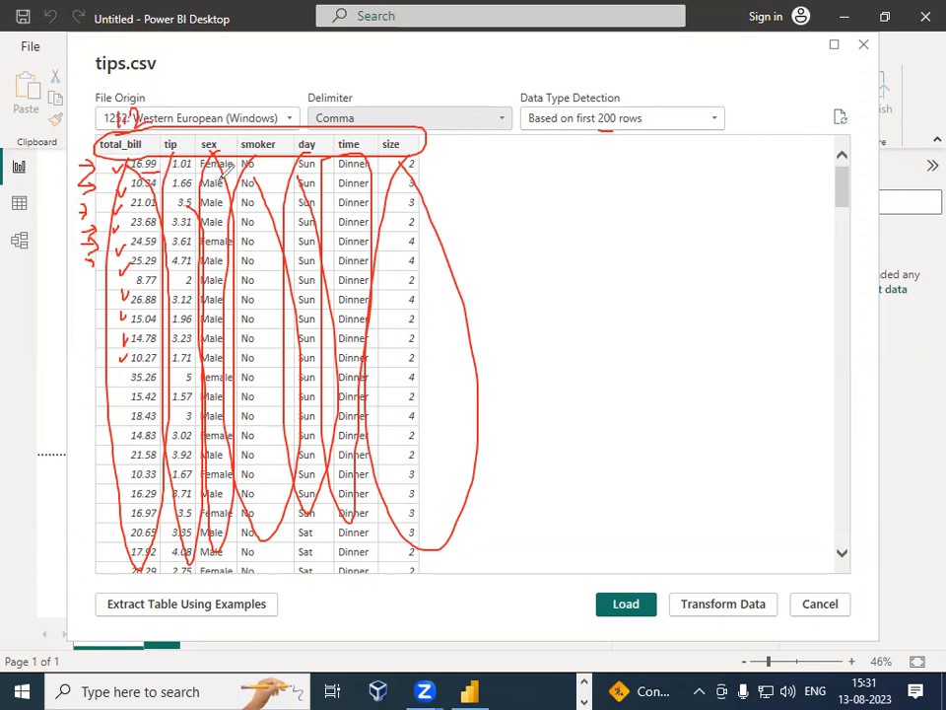
mouse_move(130, 95)
mouse_down()
mouse_move(111, 141)
mouse_move(145, 93)
mouse_move(133, 92)
mouse_up()
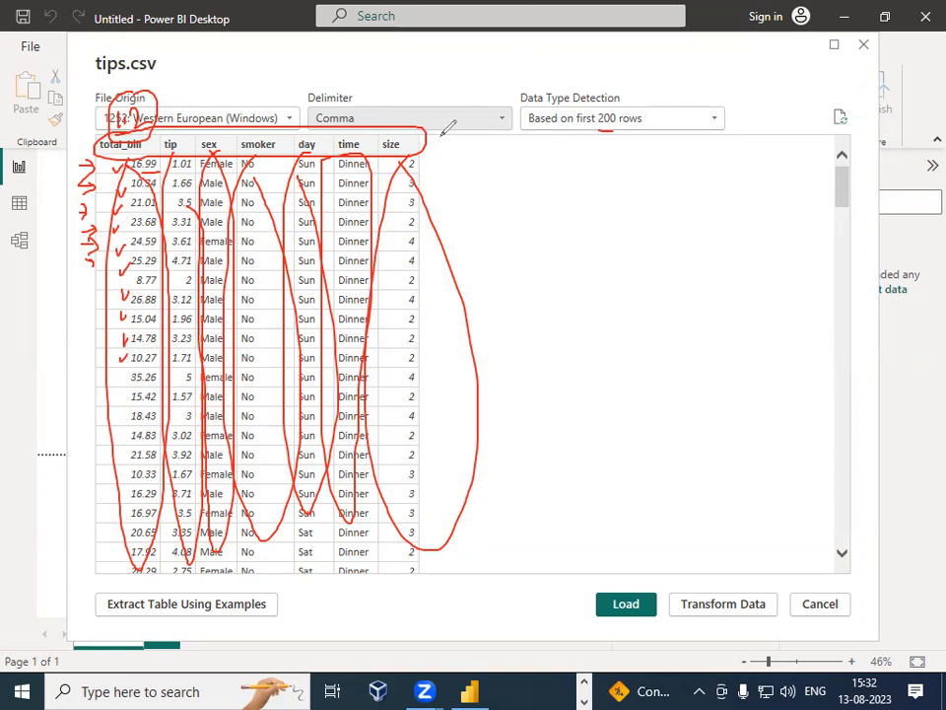
drag(598, 126, 615, 127)
mouse_move(509, 491)
mouse_down()
mouse_move(533, 514)
mouse_move(564, 491)
mouse_move(571, 503)
mouse_up()
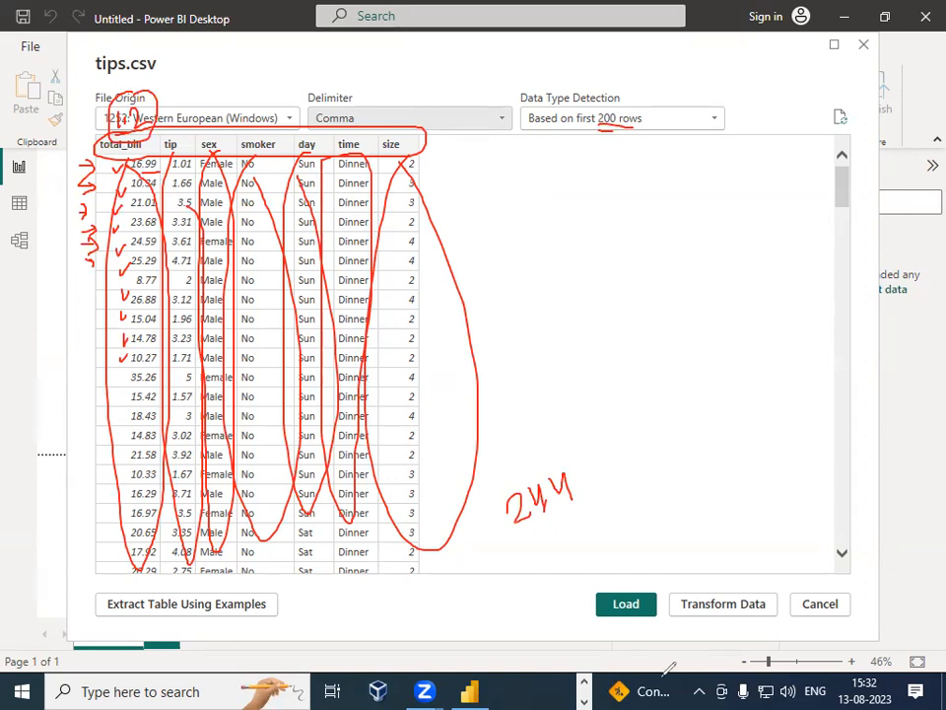
drag(527, 135, 653, 133)
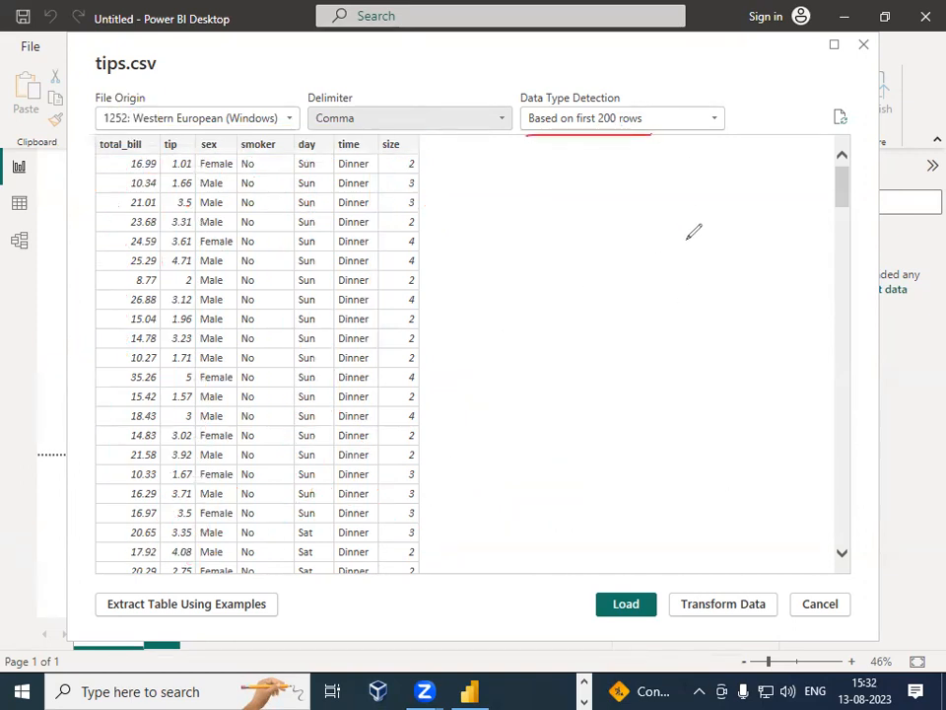
mouse_move(139, 128)
mouse_down()
mouse_move(101, 147)
mouse_move(148, 157)
mouse_move(160, 132)
mouse_up()
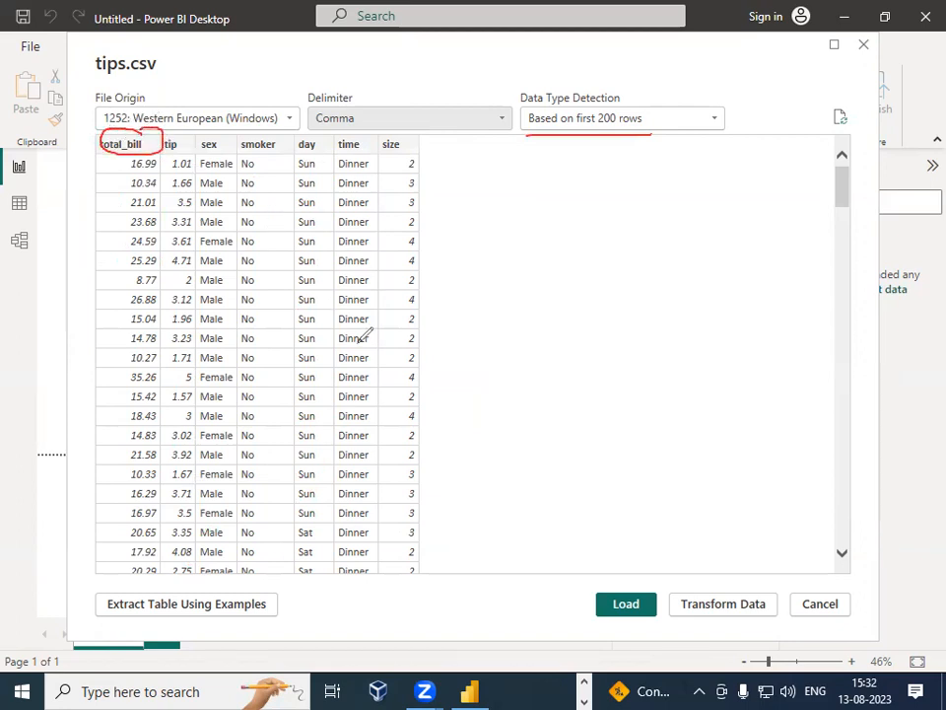
mouse_move(179, 136)
mouse_down()
mouse_move(164, 153)
mouse_move(209, 137)
mouse_move(179, 130)
mouse_move(183, 119)
mouse_move(203, 119)
mouse_up()
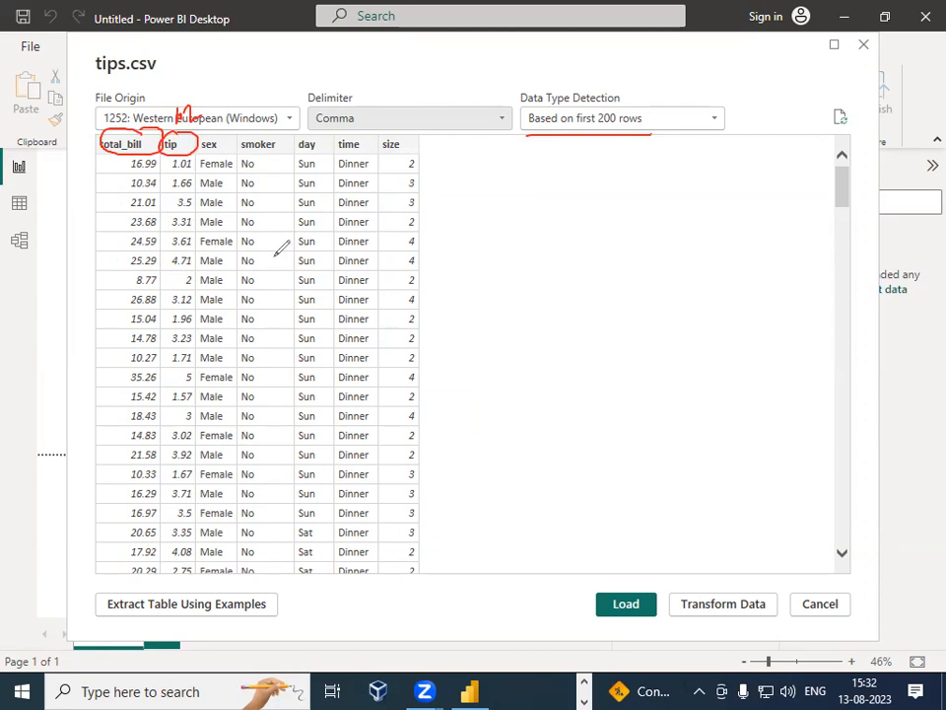
mouse_move(203, 151)
mouse_down()
mouse_move(228, 151)
mouse_move(226, 127)
mouse_up()
mouse_move(227, 111)
mouse_down()
mouse_move(235, 118)
mouse_move(226, 127)
mouse_up()
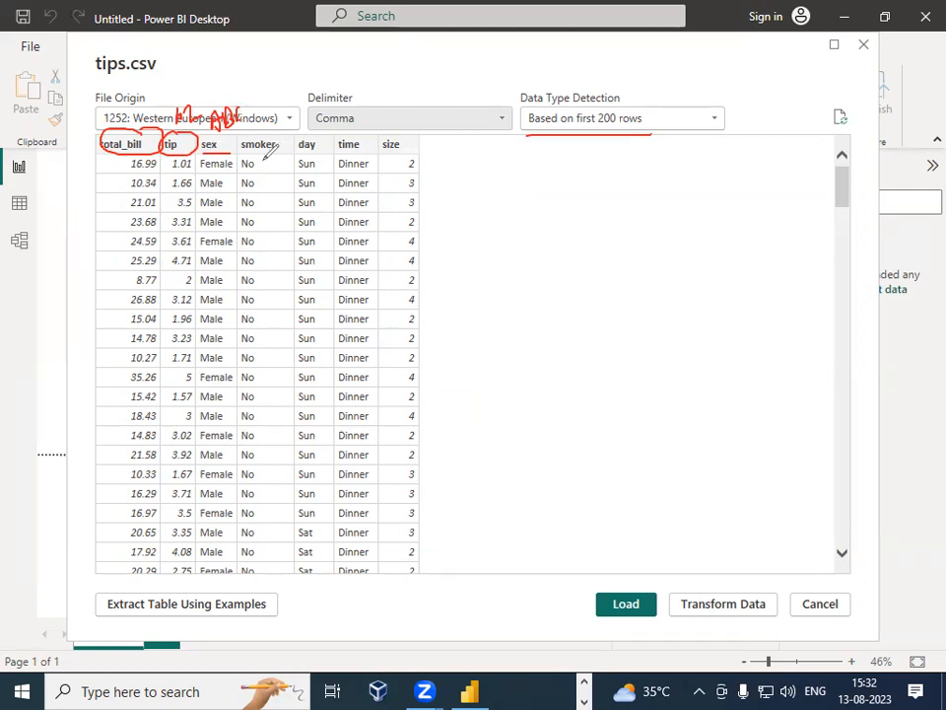
mouse_move(241, 173)
mouse_down()
mouse_move(254, 172)
mouse_move(254, 207)
mouse_up()
mouse_move(263, 132)
mouse_down()
mouse_move(266, 117)
mouse_move(271, 134)
mouse_up()
mouse_move(264, 125)
mouse_down()
mouse_move(275, 121)
mouse_move(276, 133)
mouse_up()
drag(275, 113, 277, 131)
drag(292, 115, 290, 128)
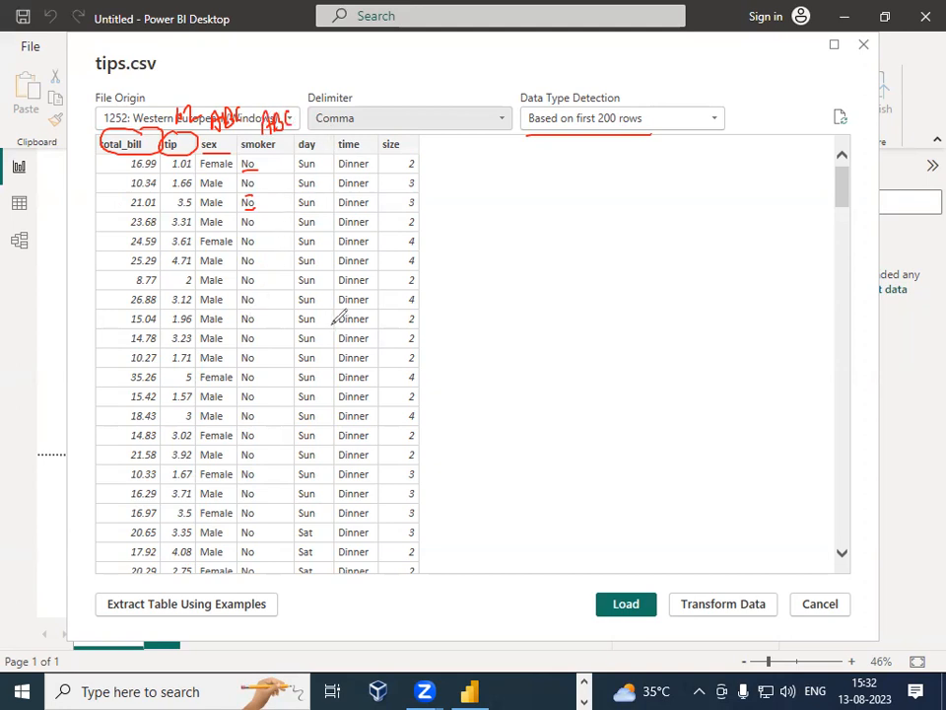
drag(293, 172, 317, 173)
mouse_move(299, 126)
mouse_down()
mouse_move(304, 114)
mouse_move(308, 123)
mouse_move(322, 115)
mouse_up()
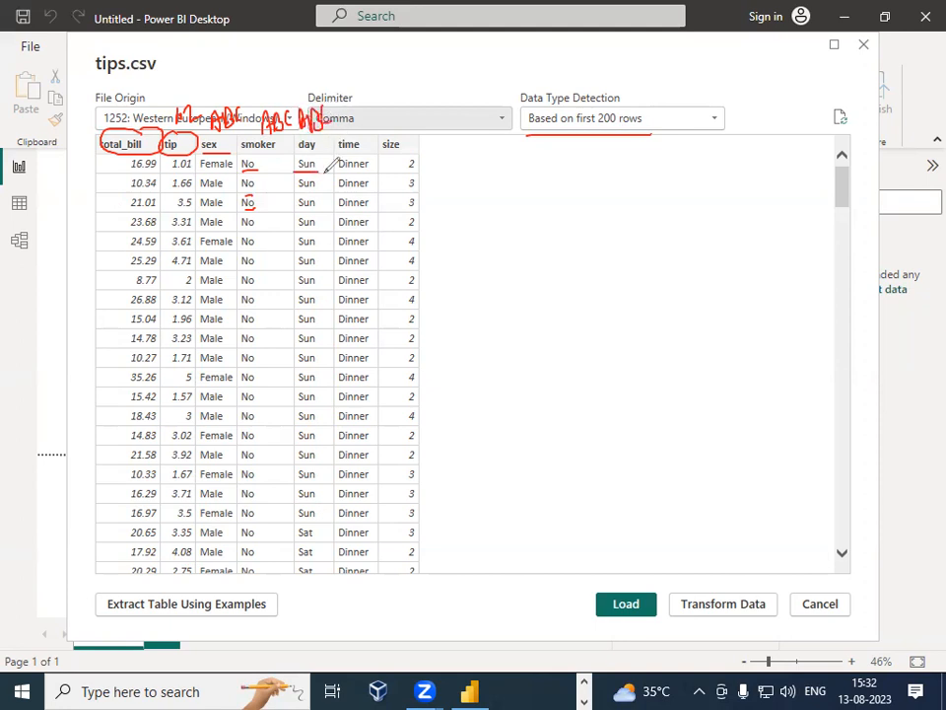
drag(340, 152, 363, 151)
mouse_move(356, 109)
mouse_down()
mouse_move(366, 116)
mouse_move(376, 98)
mouse_move(379, 116)
mouse_up()
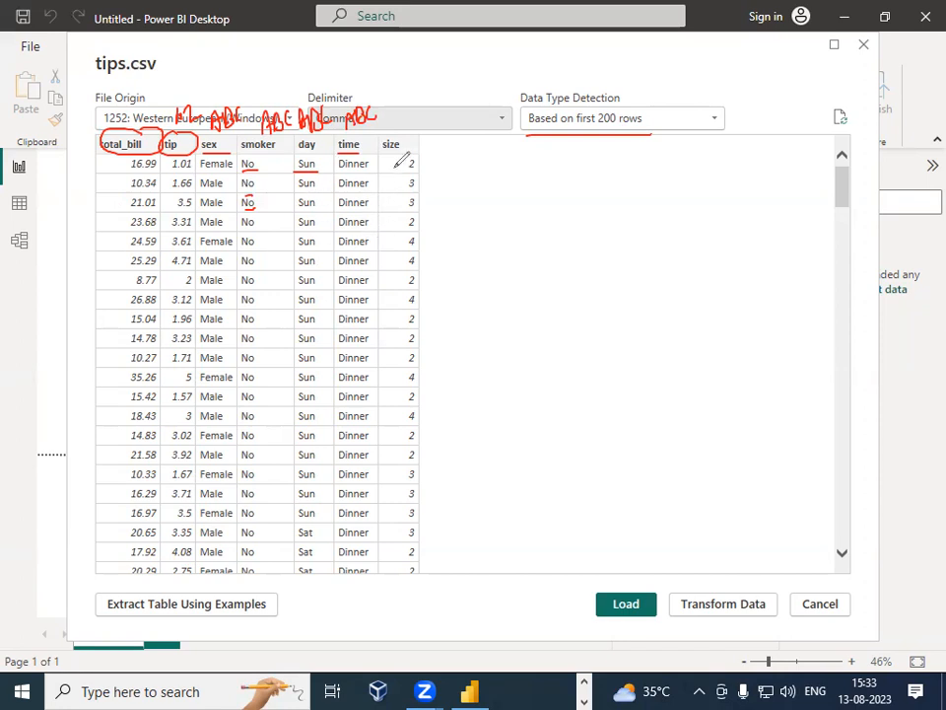
mouse_move(412, 168)
mouse_down()
mouse_move(424, 164)
mouse_move(430, 173)
mouse_move(433, 208)
mouse_up()
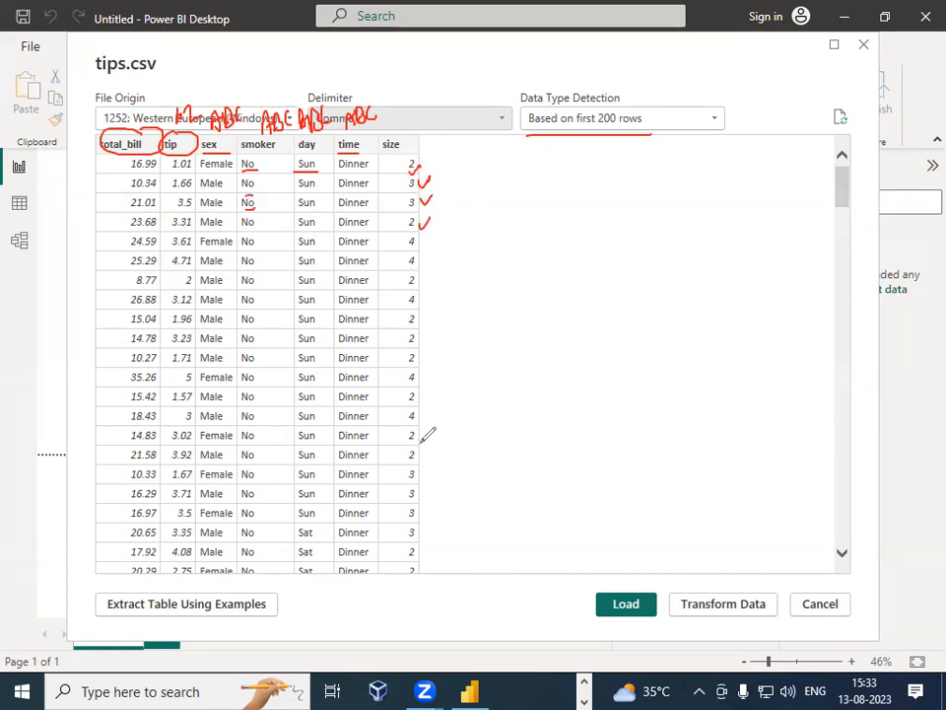
drag(400, 125, 422, 121)
mouse_move(540, 79)
mouse_down()
mouse_move(748, 64)
mouse_move(498, 117)
mouse_move(544, 83)
mouse_move(619, 106)
mouse_up()
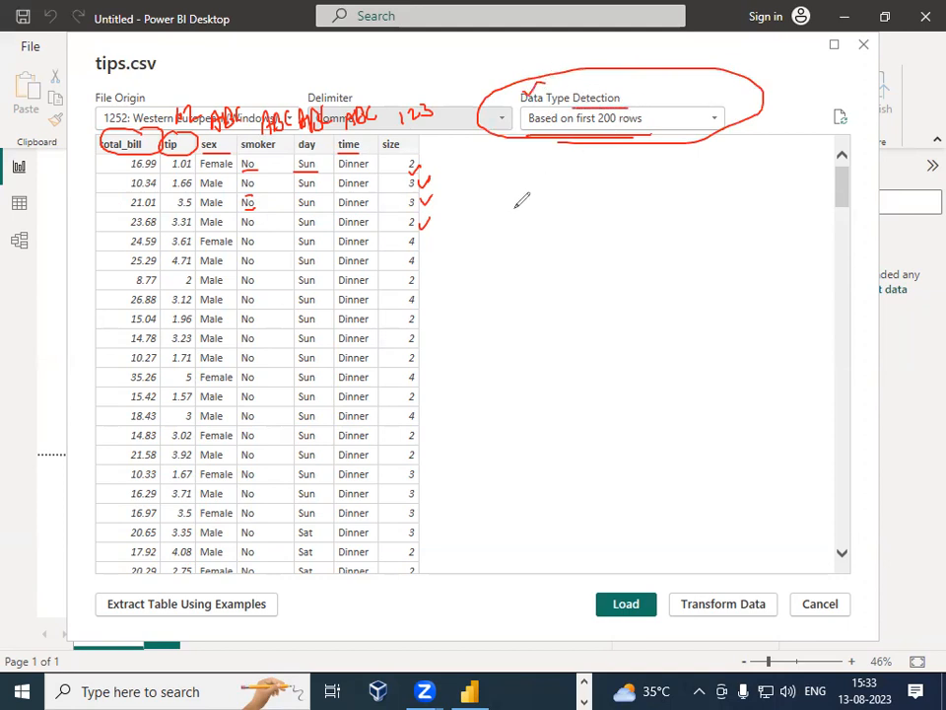
drag(557, 141, 654, 139)
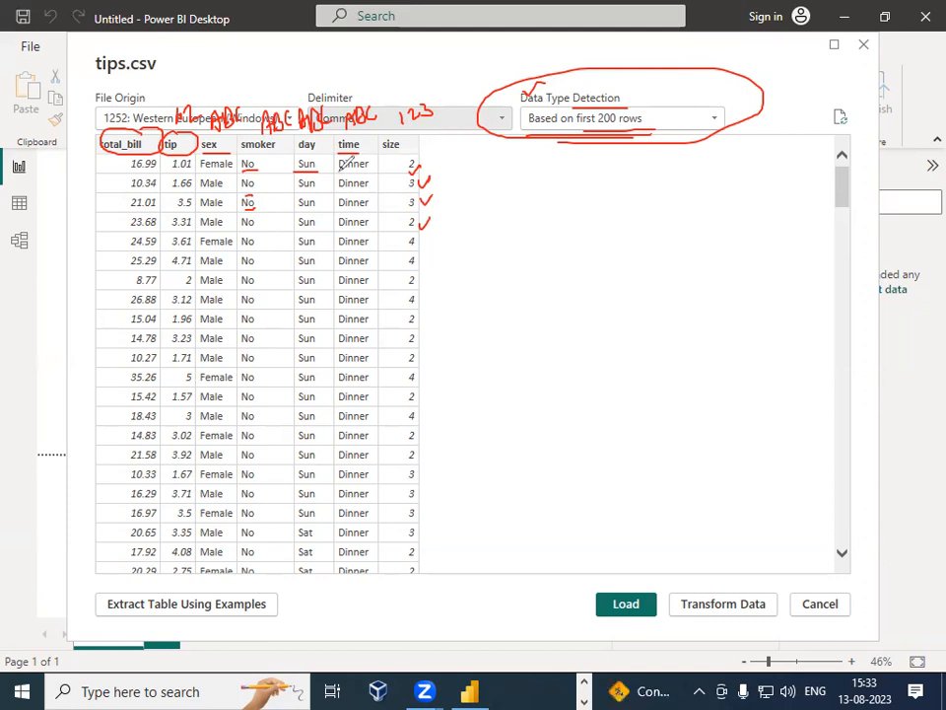
Step: Set Data Type Detection for tips.csv to Based on entire dataset
mouse_move(164, 115)
mouse_down()
mouse_move(164, 87)
mouse_move(372, 81)
mouse_move(373, 106)
mouse_up()
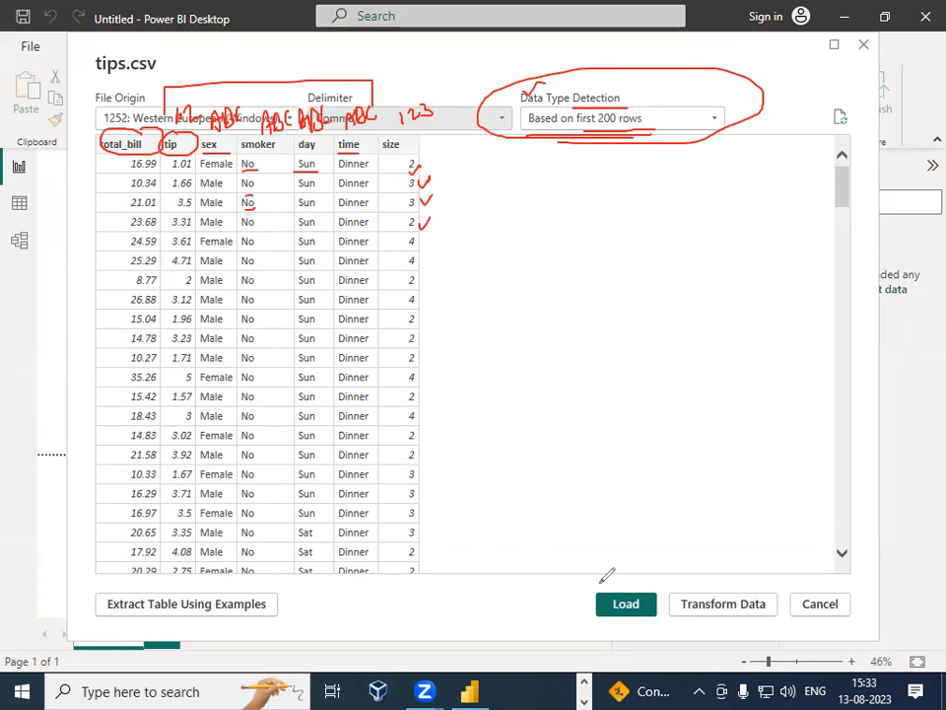
click(735, 592)
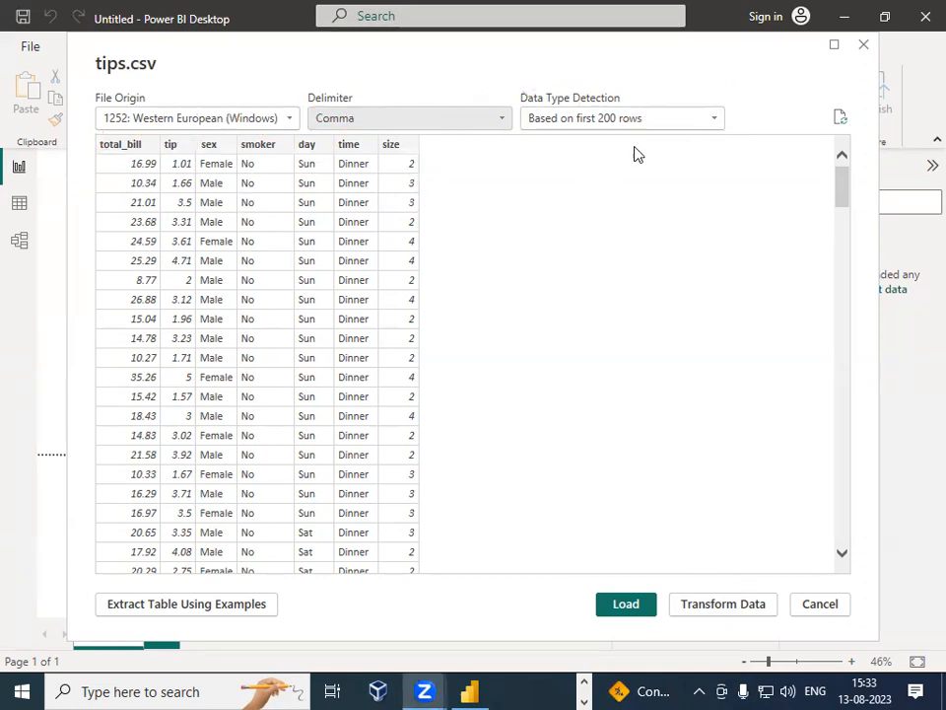
click(667, 124)
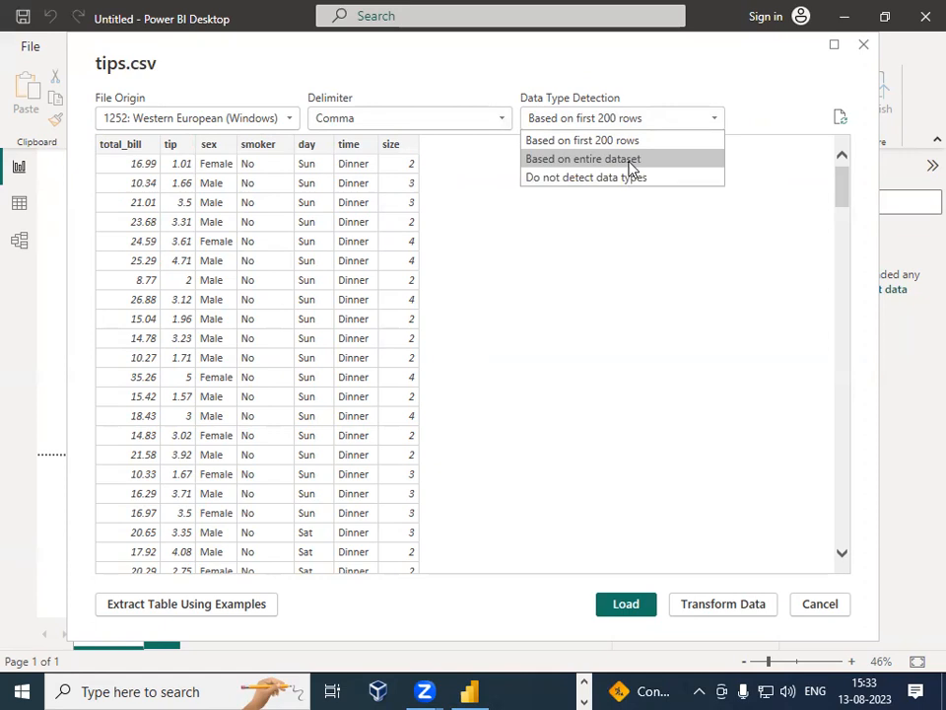
click(632, 160)
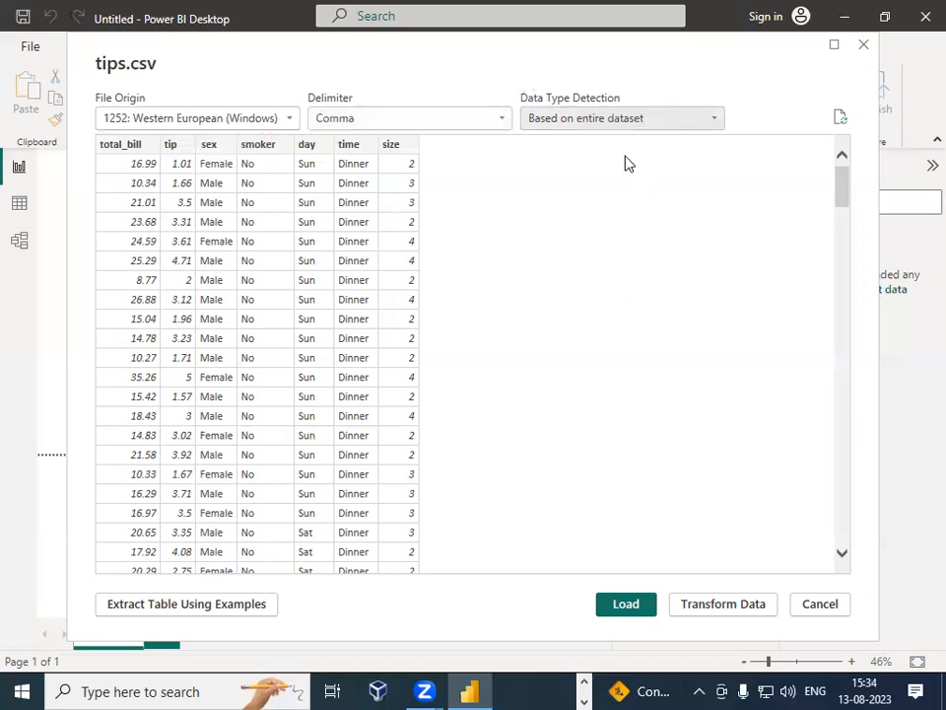
Step: Try Do not detect data types for tips.csv, then switch detection back to Based on entire dataset
click(684, 125)
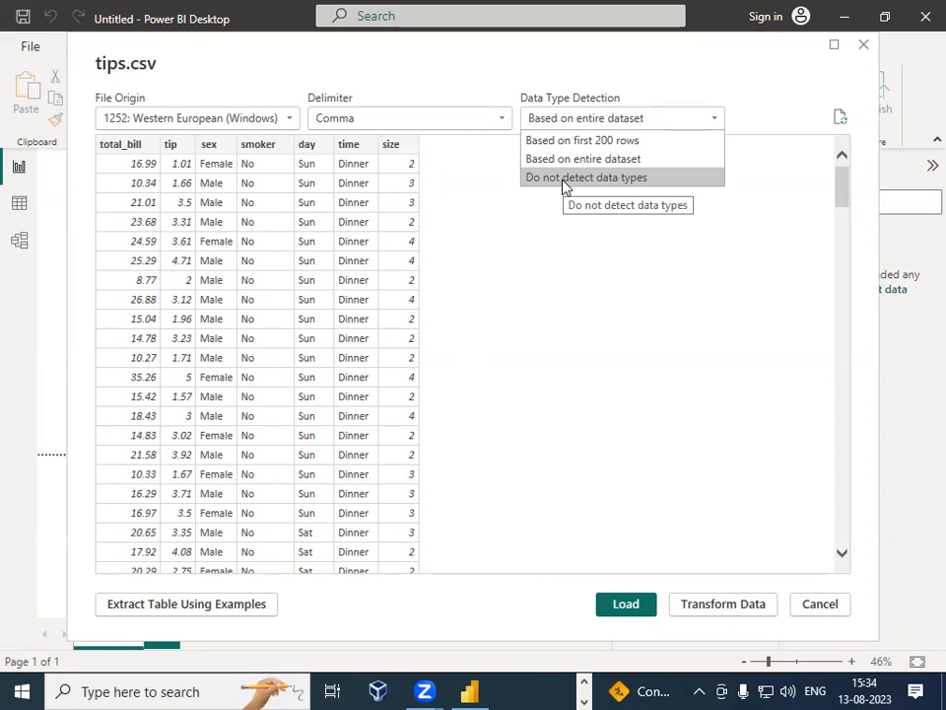
key(Escape)
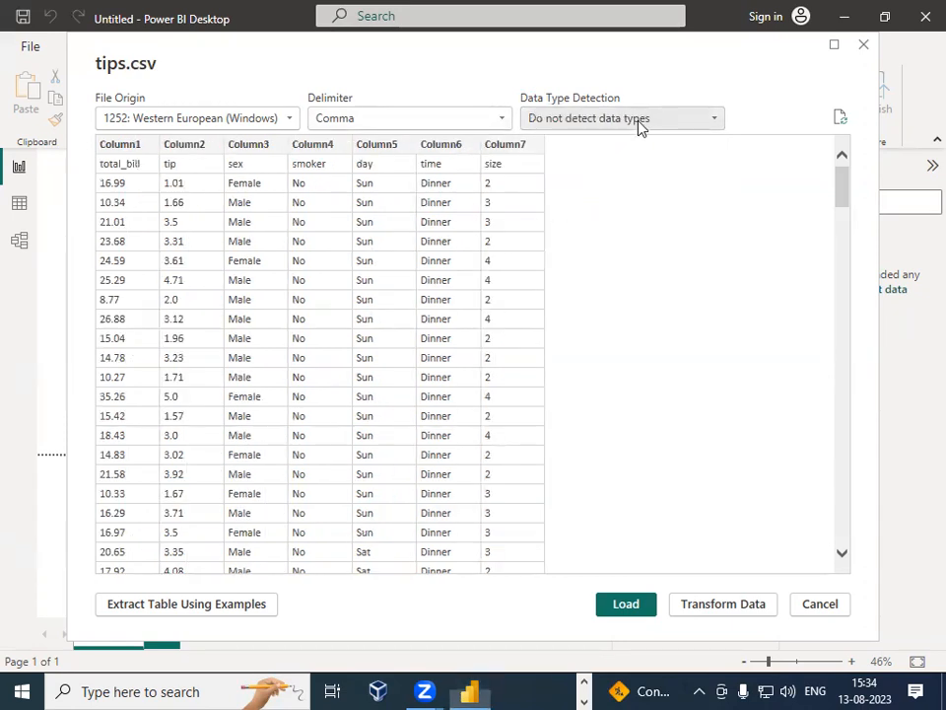
click(639, 124)
click(655, 196)
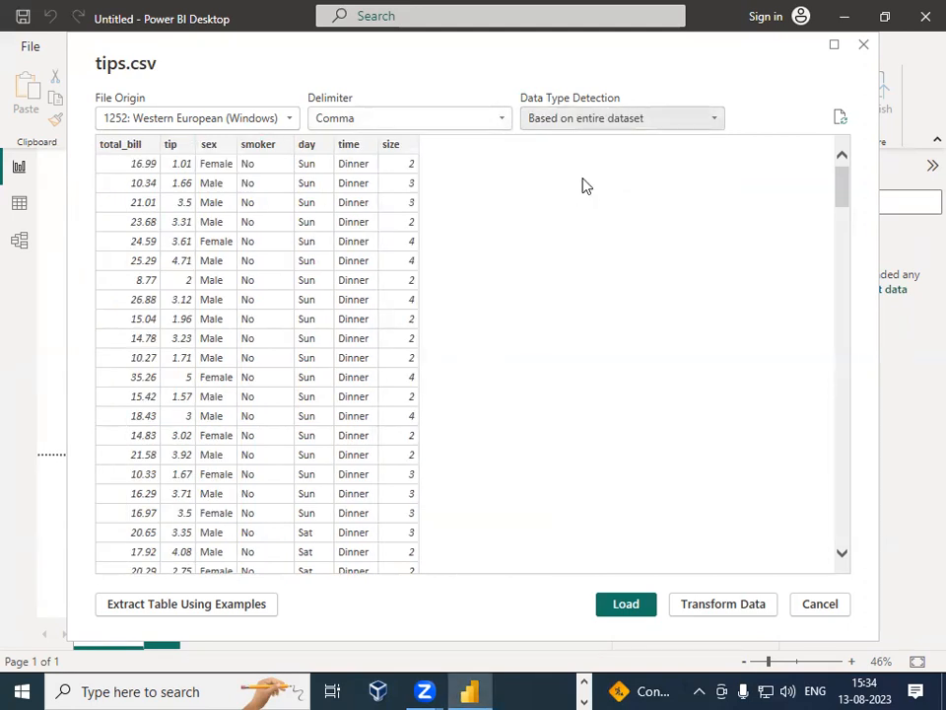
click(619, 128)
click(618, 180)
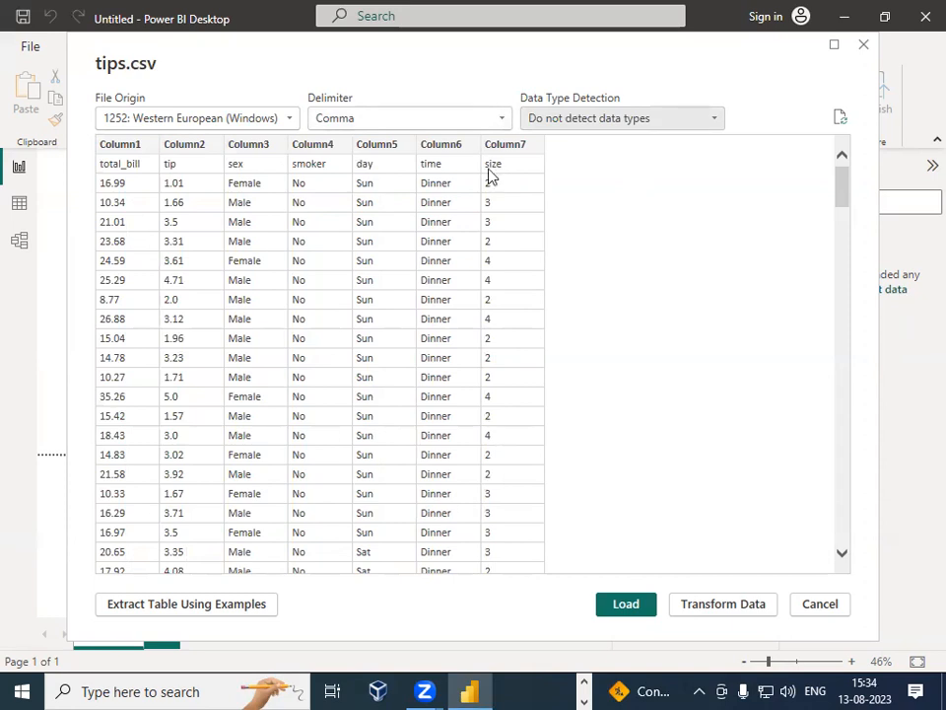
click(662, 117)
click(675, 158)
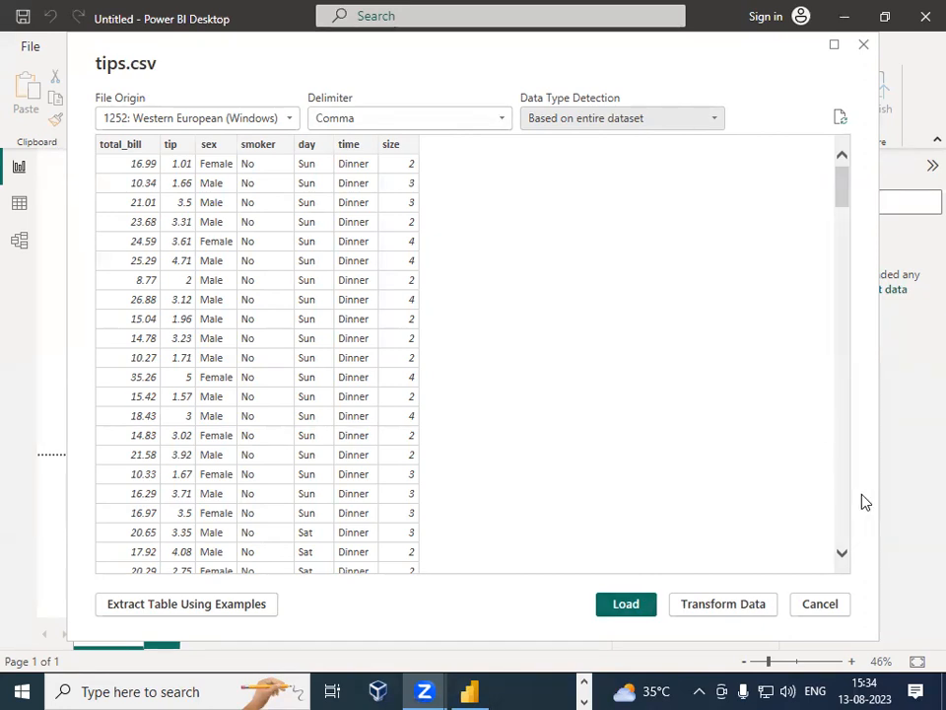
Step: Load tips.csv into the model and expand the tips table to list its fields
click(624, 608)
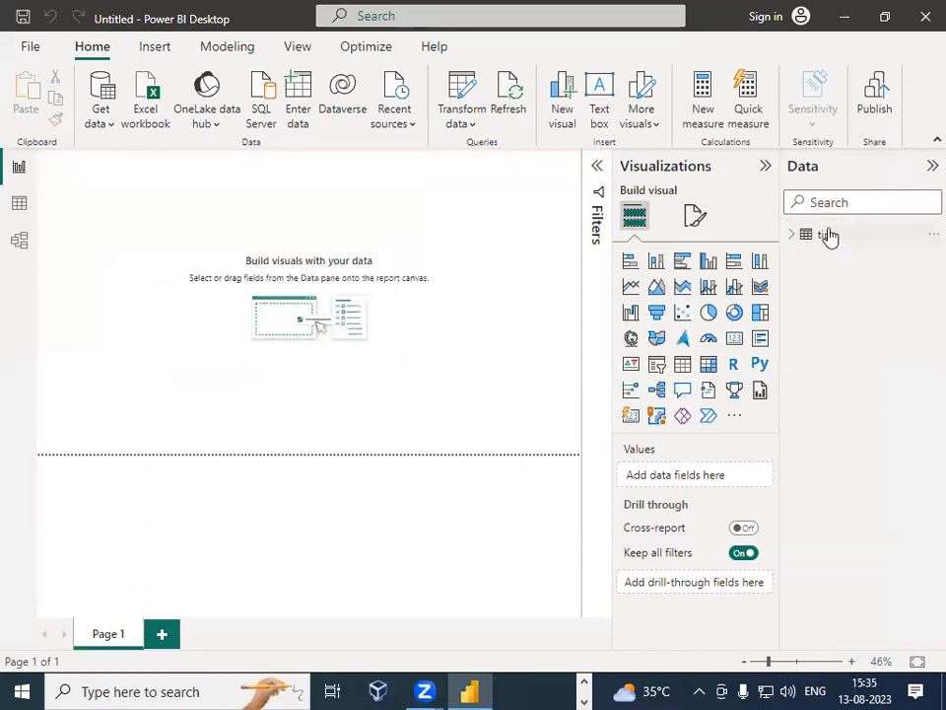
click(792, 235)
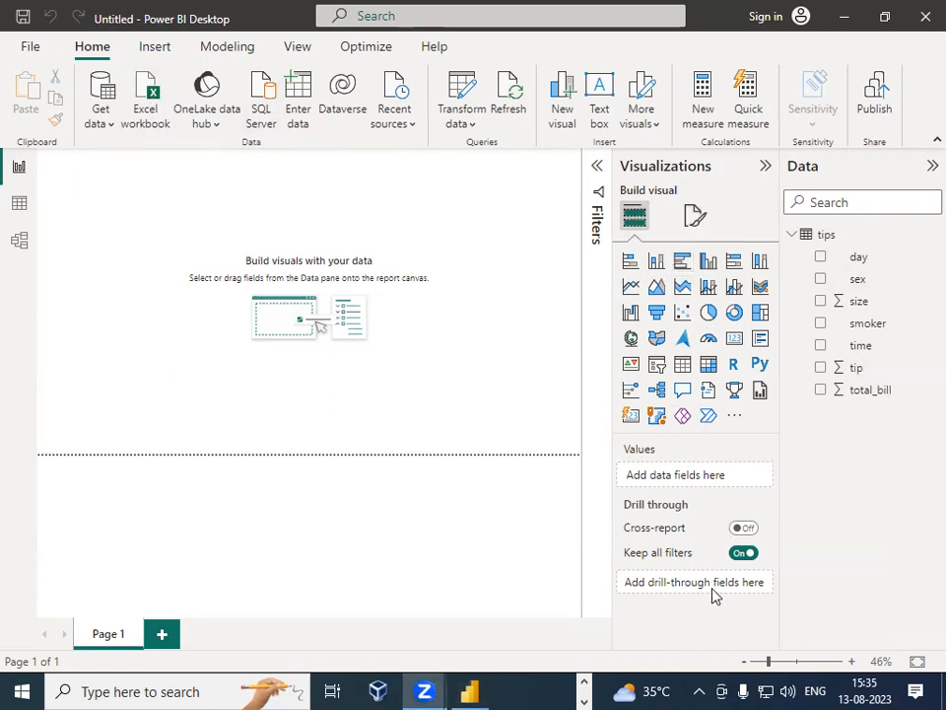
mouse_move(156, 367)
mouse_down()
mouse_move(154, 401)
mouse_move(208, 369)
mouse_up()
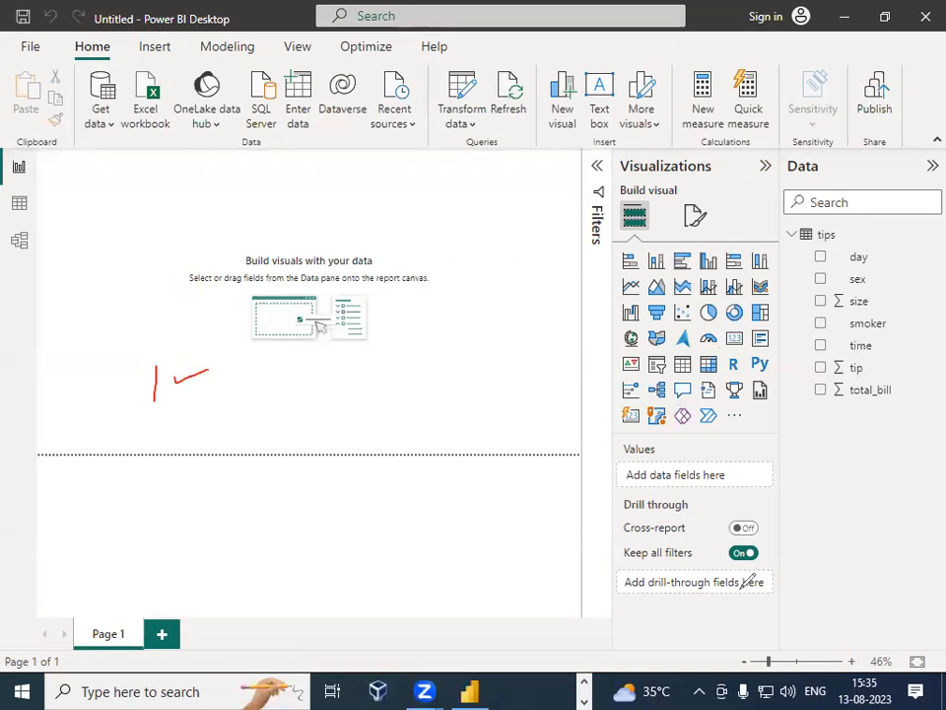
key(ctrl+z)
key(ctrl+z)
mouse_move(140, 179)
mouse_down()
mouse_move(139, 207)
mouse_move(144, 187)
mouse_move(140, 207)
mouse_move(174, 197)
mouse_move(178, 175)
mouse_move(172, 205)
mouse_up()
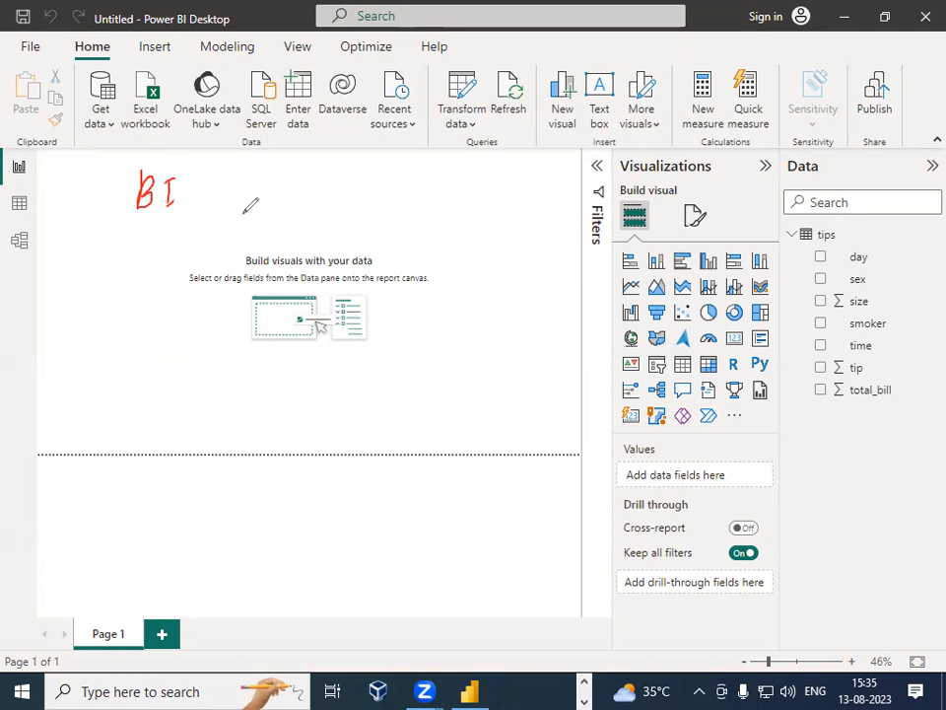
drag(133, 223, 176, 215)
mouse_move(651, 31)
mouse_down()
mouse_move(74, 224)
mouse_move(627, 540)
mouse_move(559, 15)
mouse_up()
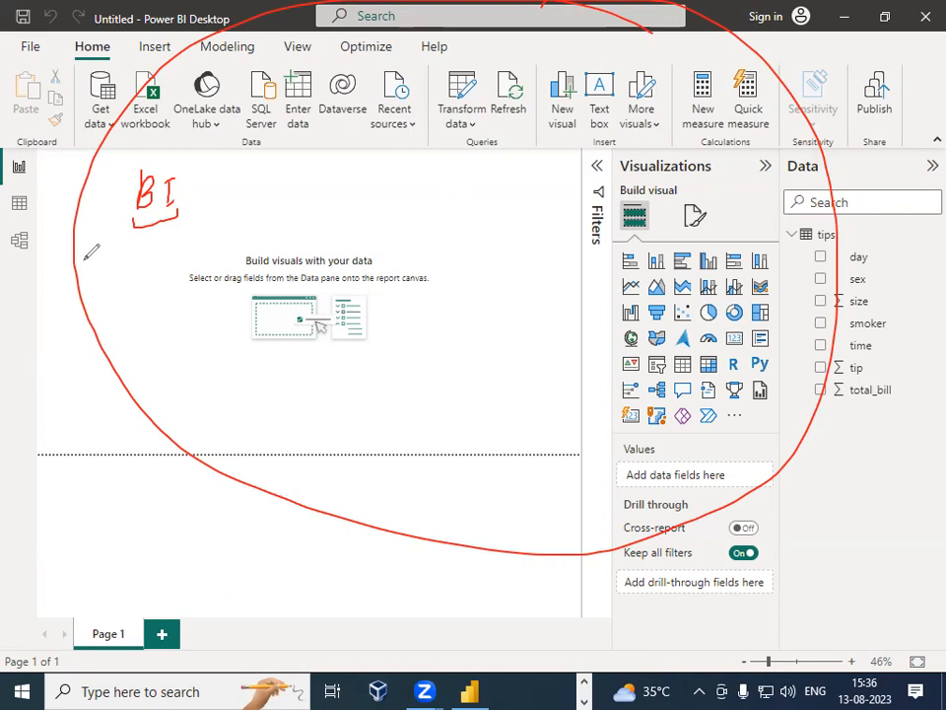
click(522, 586)
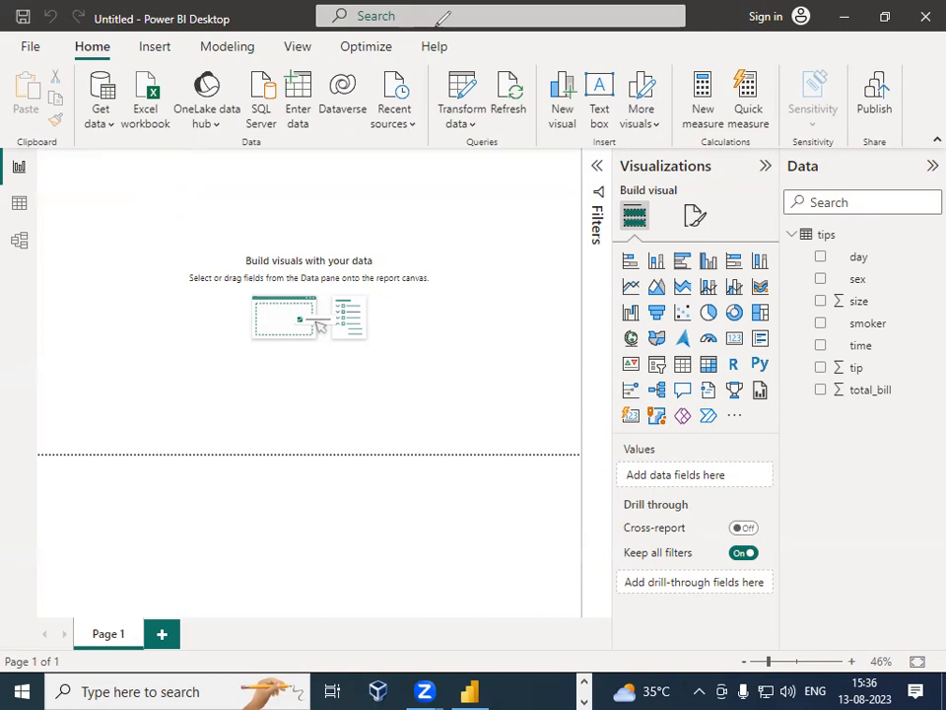
Step: Add a stacked bar chart visual to the report page and enlarge it to about half the canvas
mouse_move(779, 242)
mouse_down()
mouse_move(636, 242)
mouse_move(581, 338)
mouse_move(650, 426)
mouse_move(727, 432)
mouse_move(806, 286)
mouse_move(785, 237)
mouse_up()
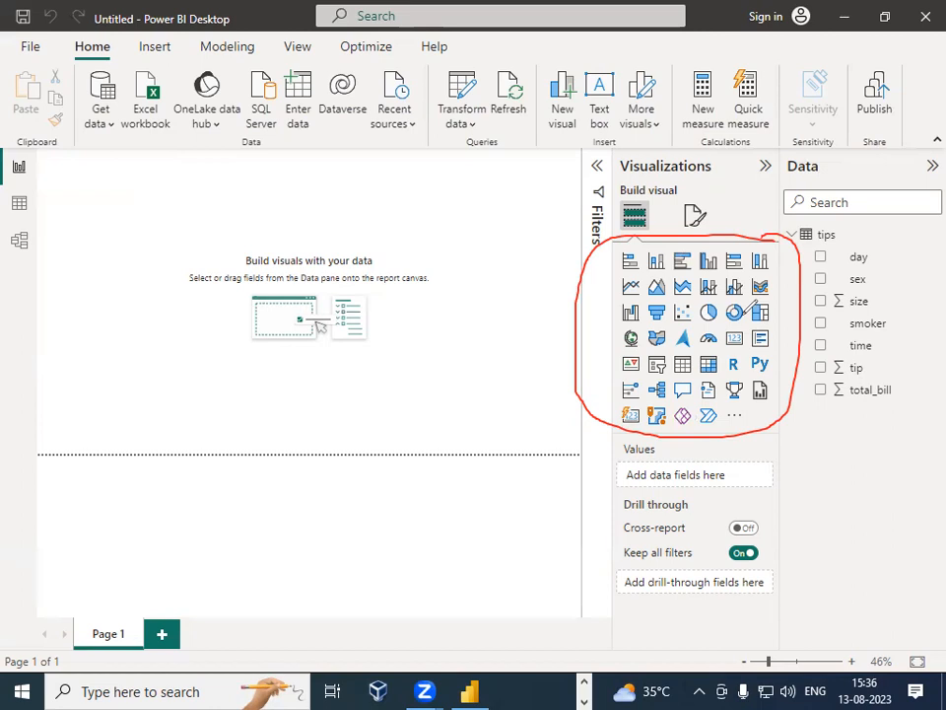
drag(631, 252, 639, 254)
mouse_move(47, 169)
mouse_down()
mouse_move(138, 169)
mouse_move(99, 253)
mouse_move(49, 254)
mouse_move(45, 169)
mouse_up()
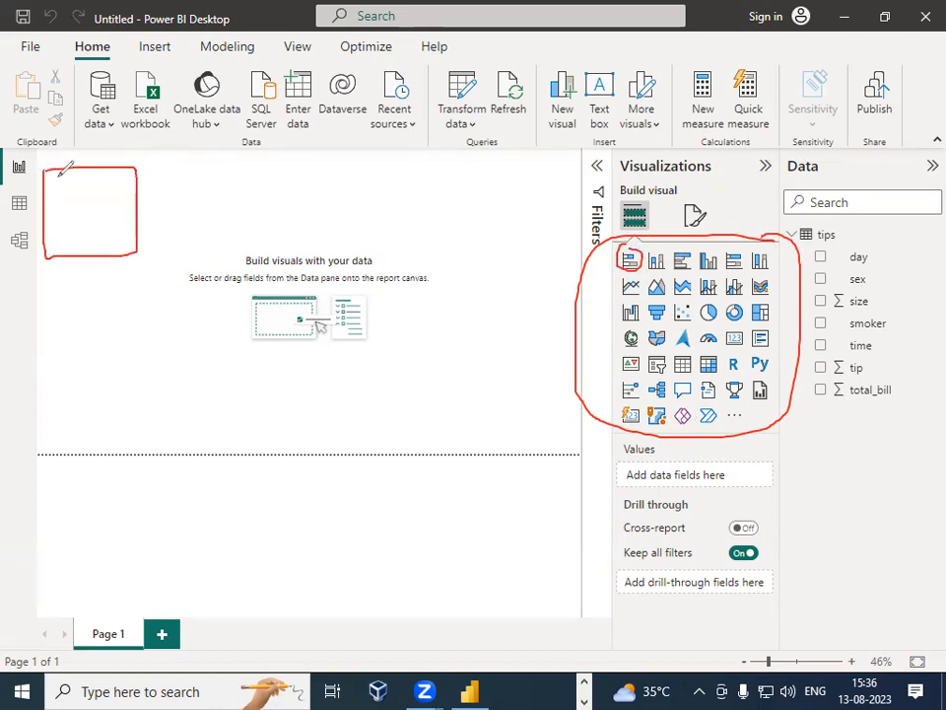
mouse_move(100, 288)
mouse_down()
mouse_move(96, 325)
mouse_move(101, 309)
mouse_up()
mouse_move(105, 304)
mouse_down()
mouse_move(106, 323)
mouse_move(134, 317)
mouse_up()
click(108, 294)
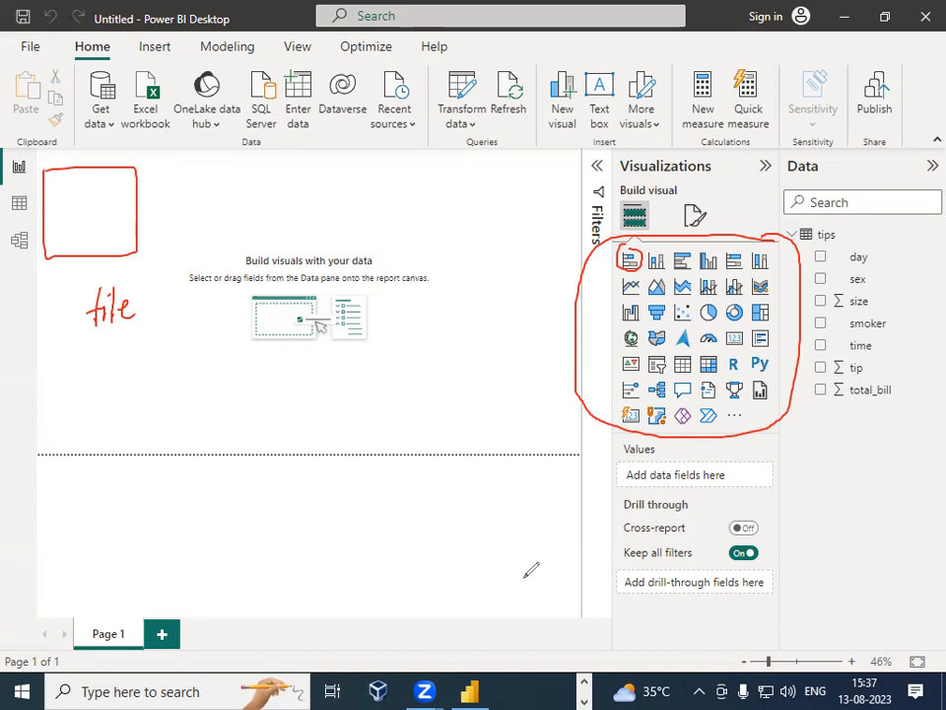
click(652, 262)
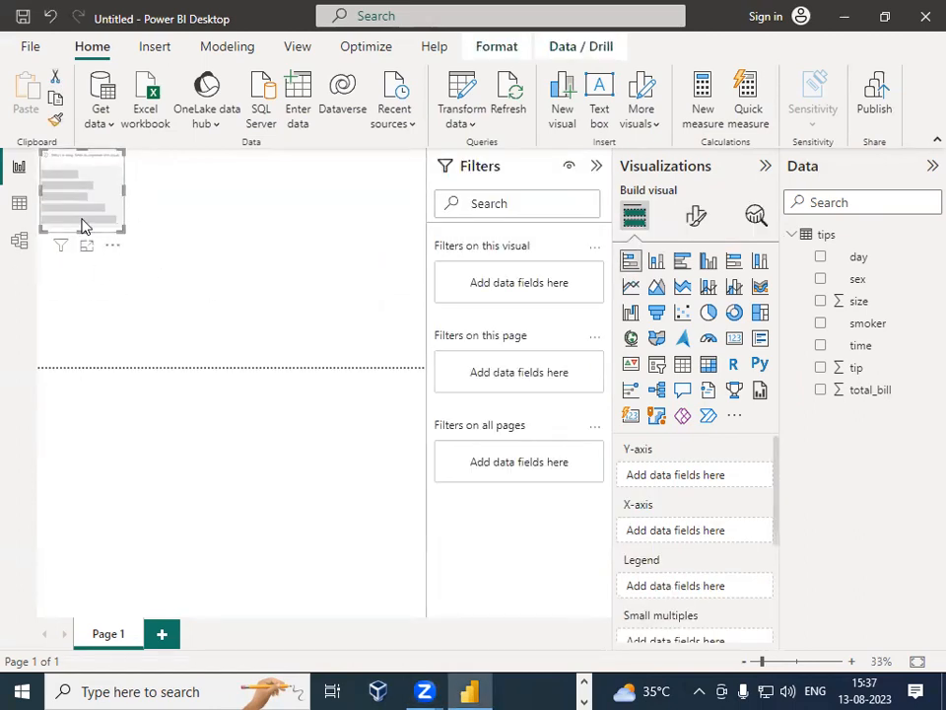
drag(123, 231, 374, 366)
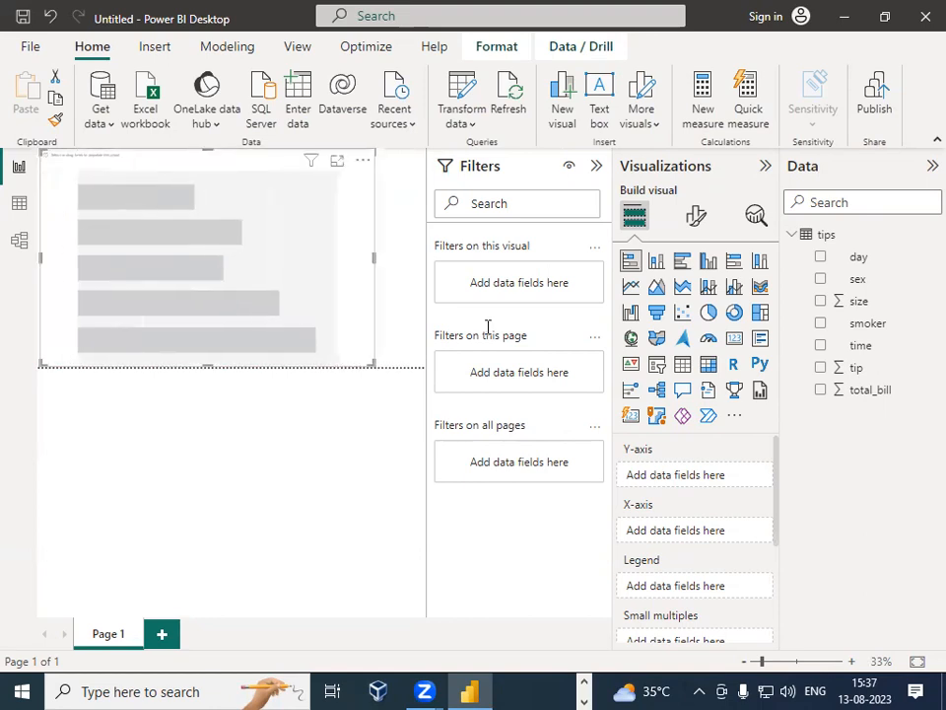
Step: Collapse the Filters pane, keeping the Data pane open
click(931, 165)
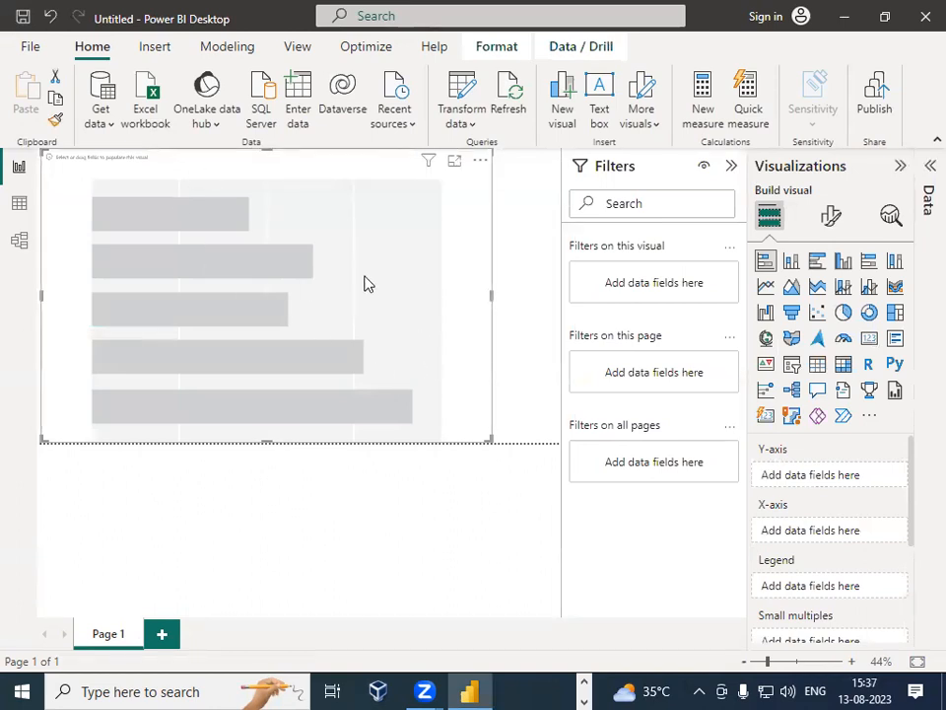
click(925, 192)
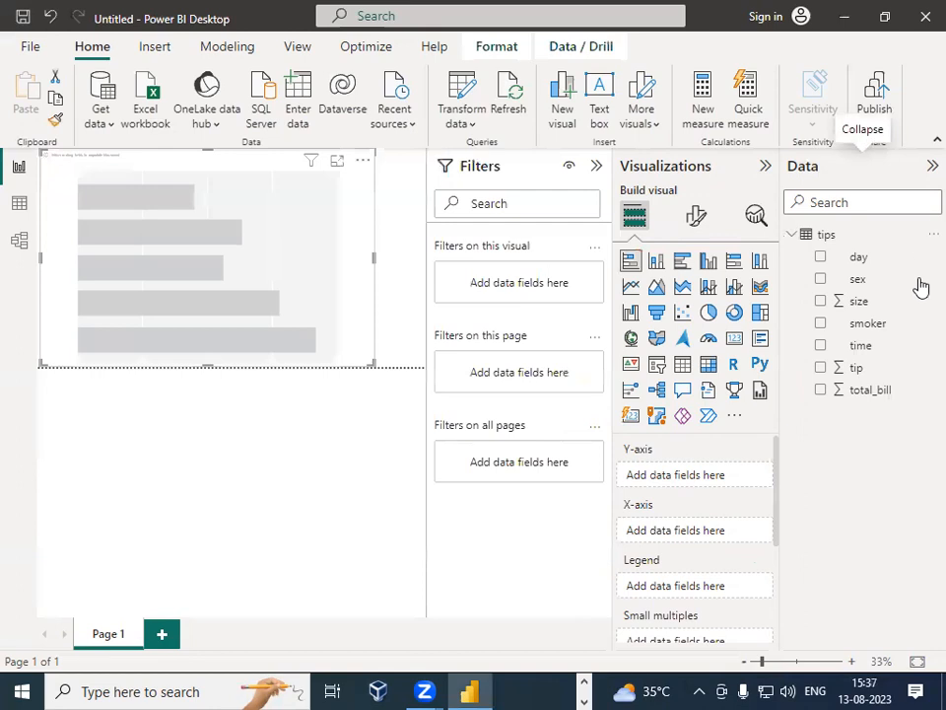
click(598, 166)
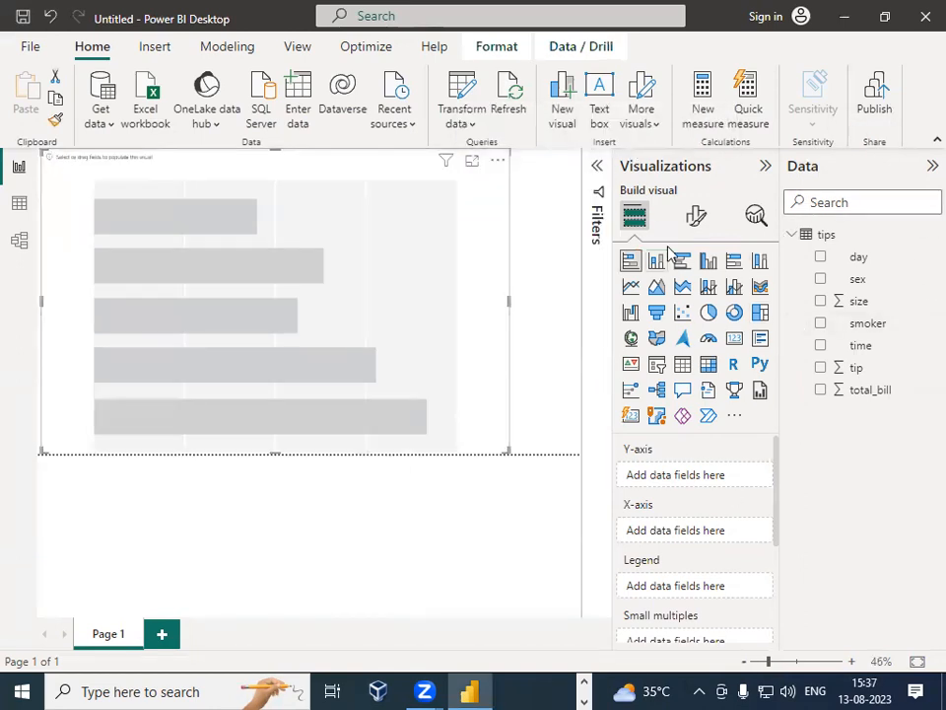
Step: Browse the chart's field wells and Format visual options in the Visualizations pane
scroll(670, 493, down, 1)
scroll(682, 486, up, 1)
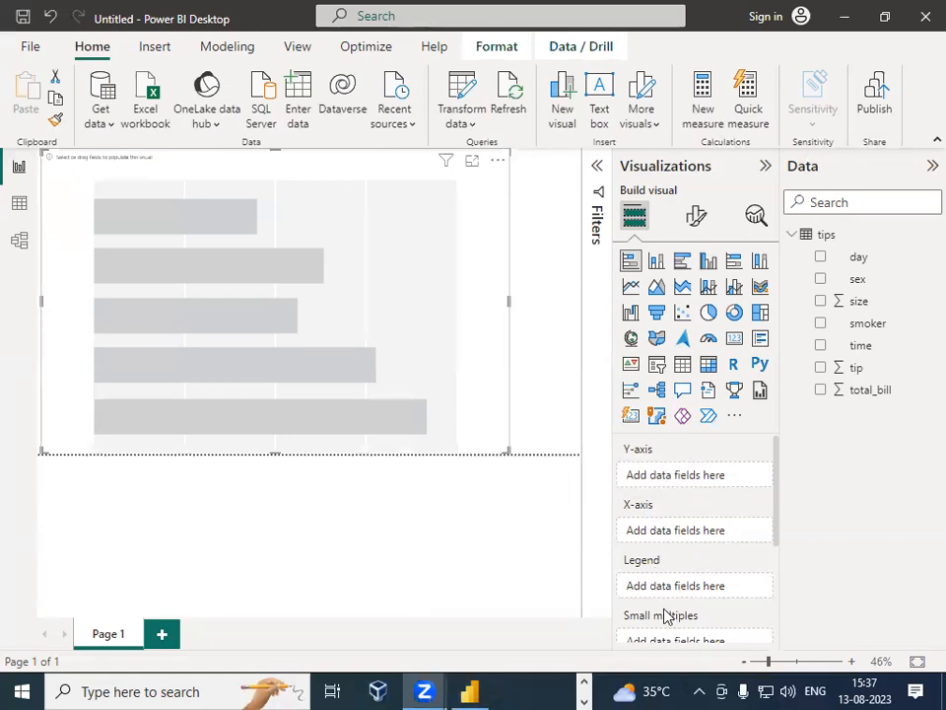
scroll(677, 601, down, 1)
scroll(691, 571, down, 1)
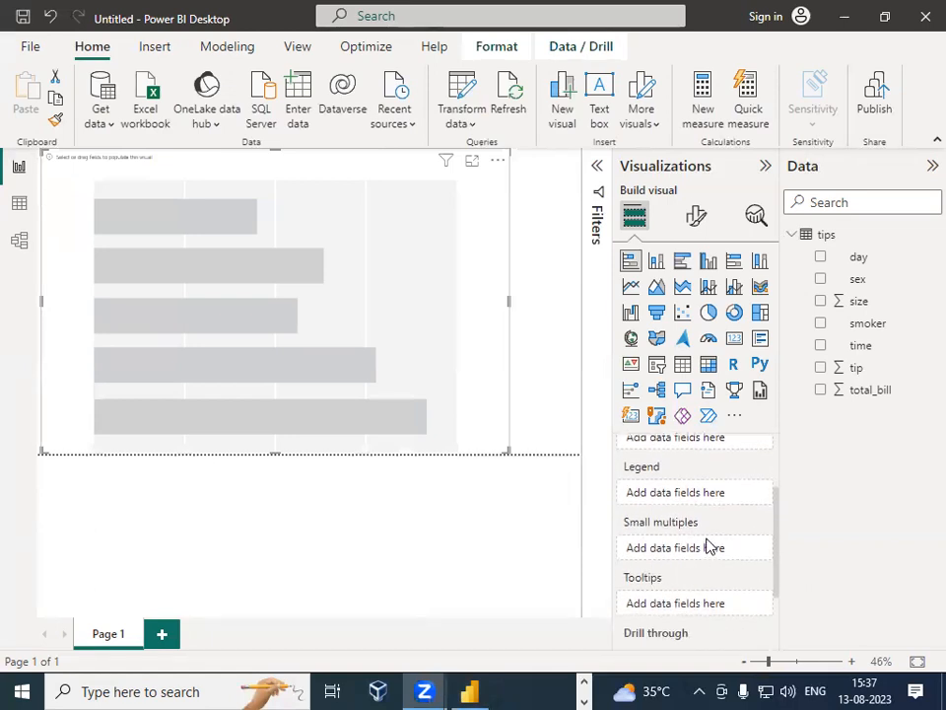
scroll(659, 566, down, 2)
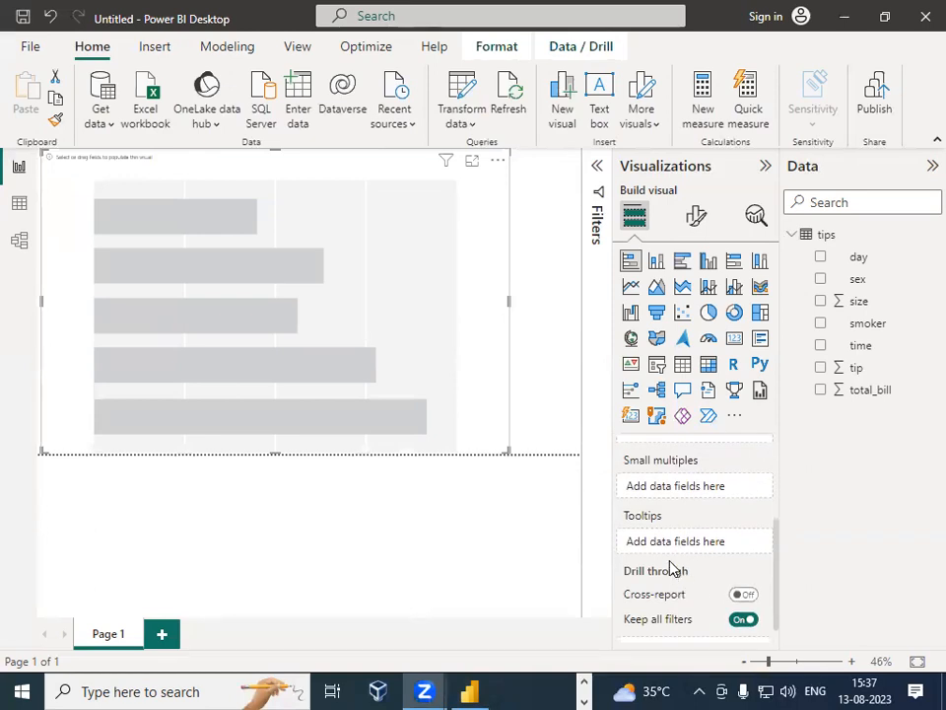
scroll(674, 582, down, 1)
scroll(714, 629, up, 3)
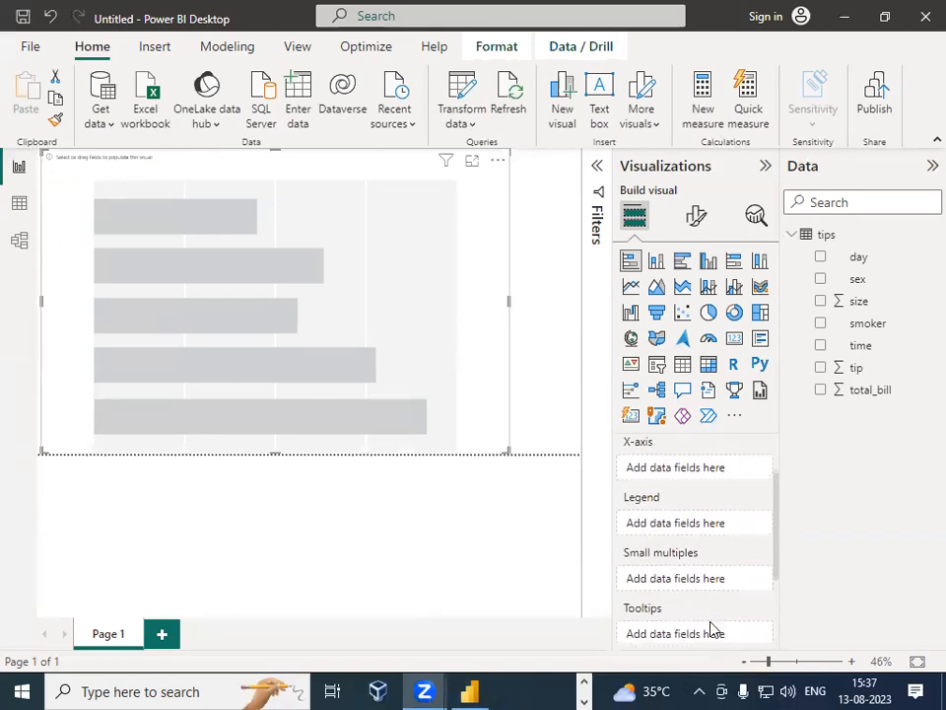
click(698, 221)
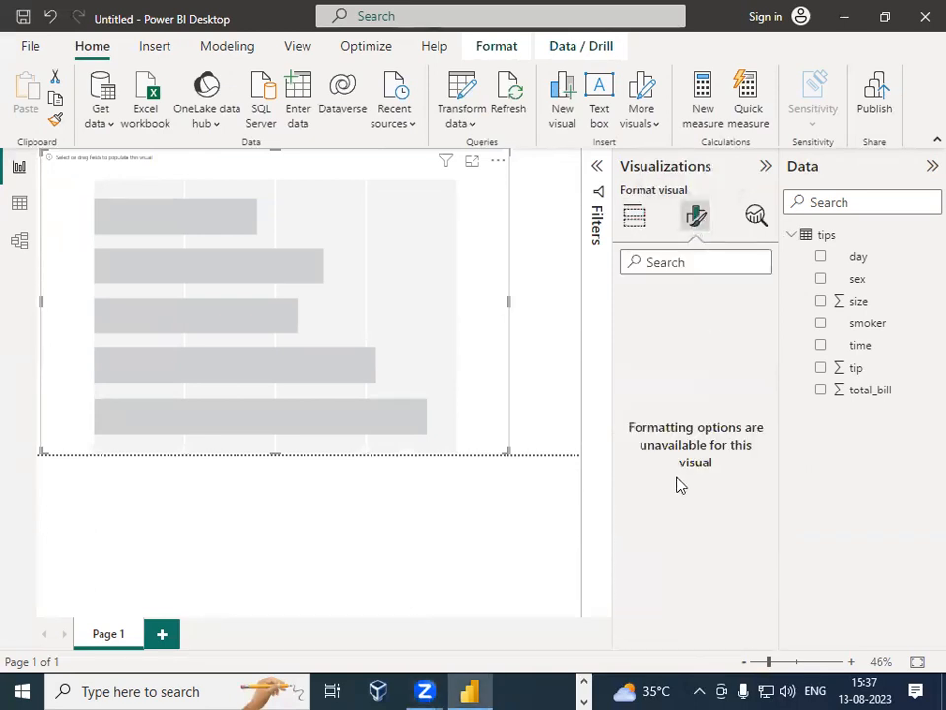
click(635, 216)
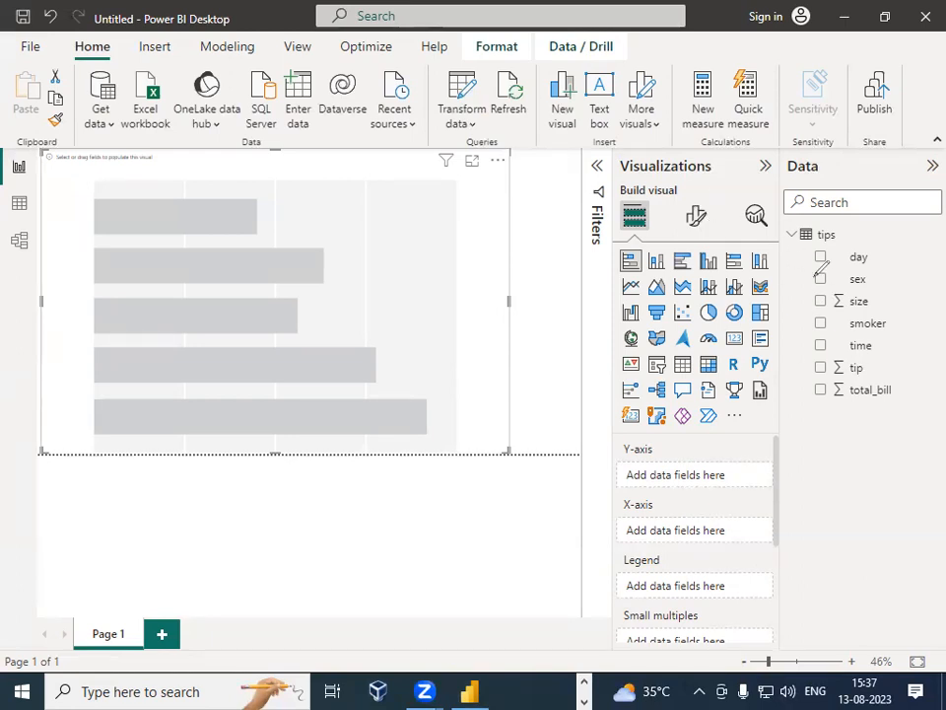
Step: Open the Table view to inspect the loaded tips data
drag(627, 477, 725, 475)
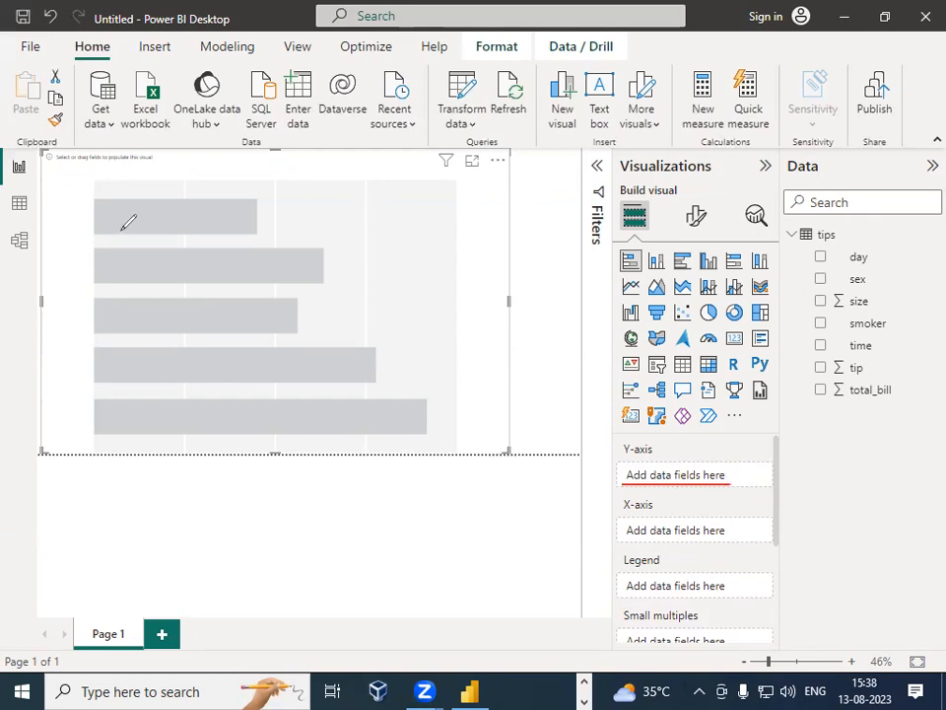
mouse_move(65, 161)
mouse_down()
mouse_move(59, 401)
mouse_move(272, 432)
mouse_move(496, 435)
mouse_up()
drag(56, 168, 76, 166)
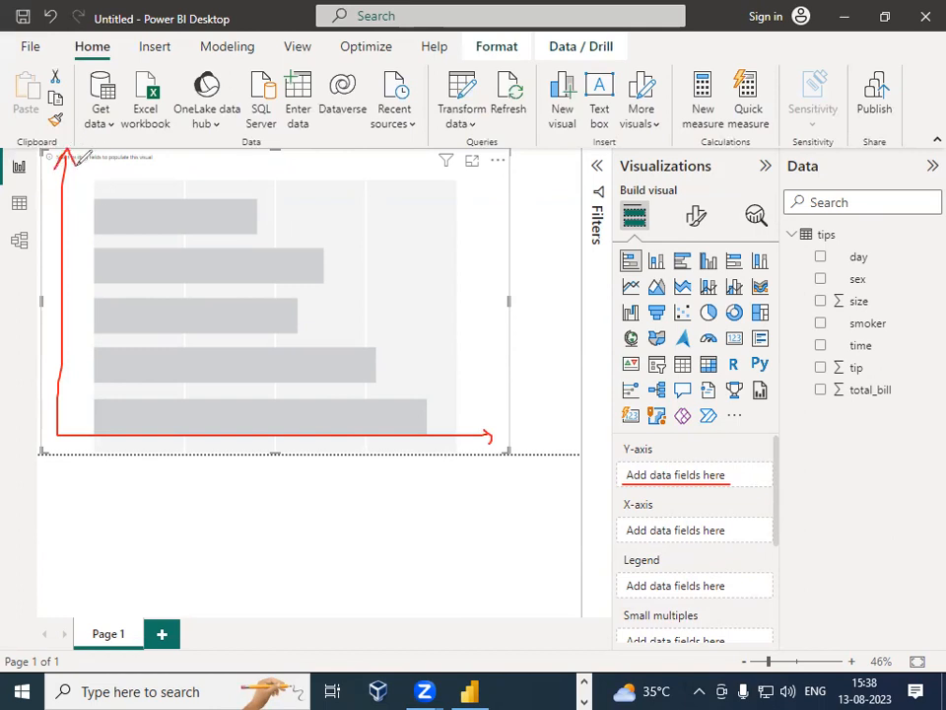
drag(504, 431, 517, 449)
drag(511, 431, 496, 457)
drag(46, 208, 43, 236)
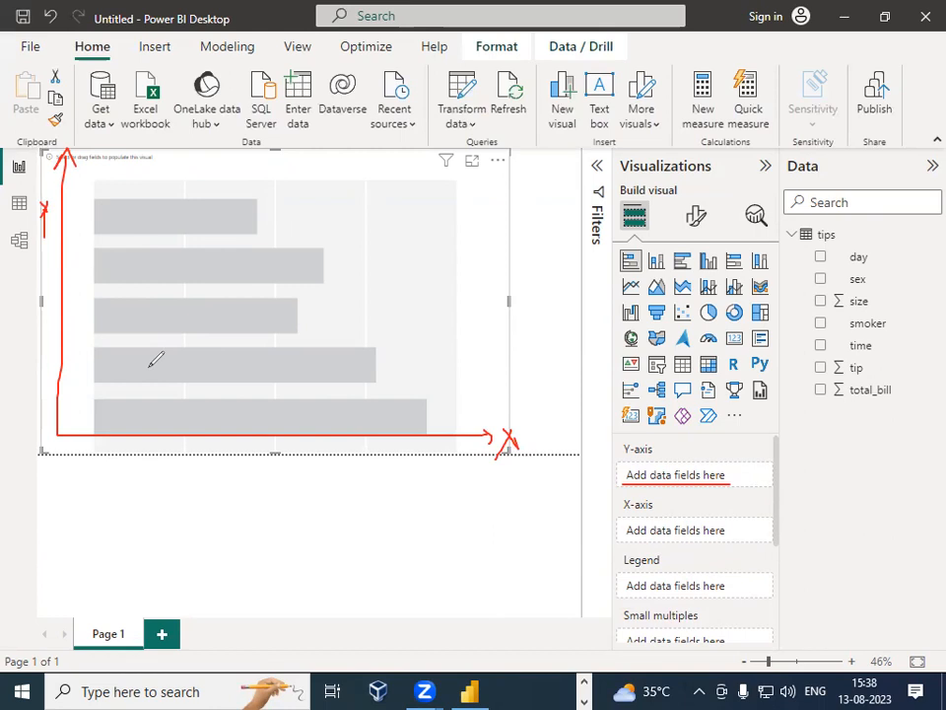
drag(645, 486, 655, 480)
mouse_move(865, 258)
mouse_down()
mouse_move(879, 249)
mouse_move(887, 274)
mouse_up()
mouse_move(889, 324)
mouse_down()
mouse_move(901, 313)
mouse_move(903, 360)
mouse_move(915, 378)
mouse_up()
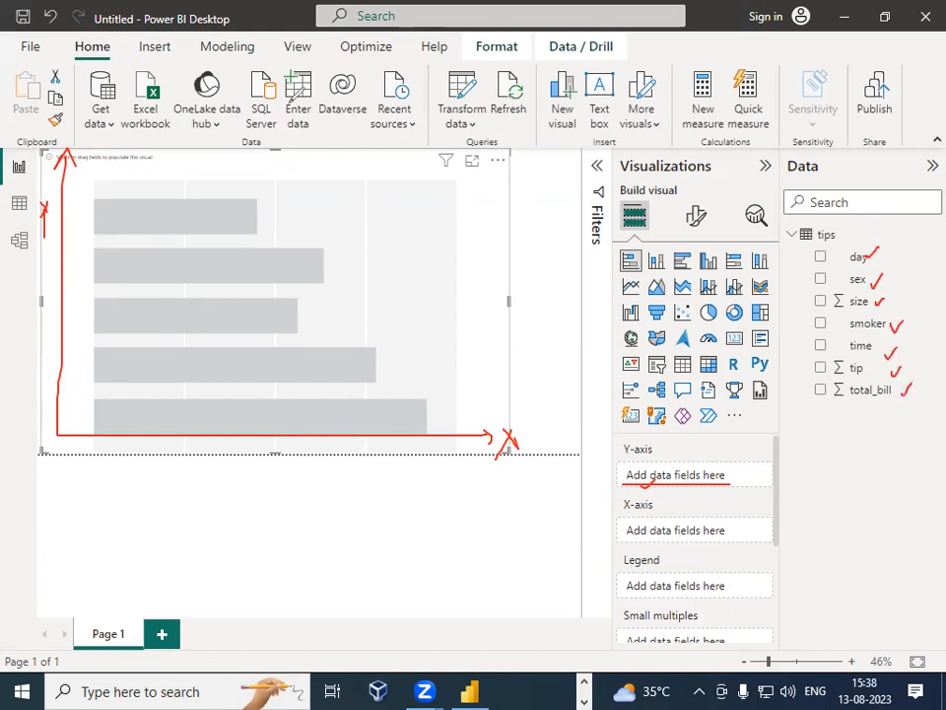
drag(502, 450, 529, 444)
click(667, 589)
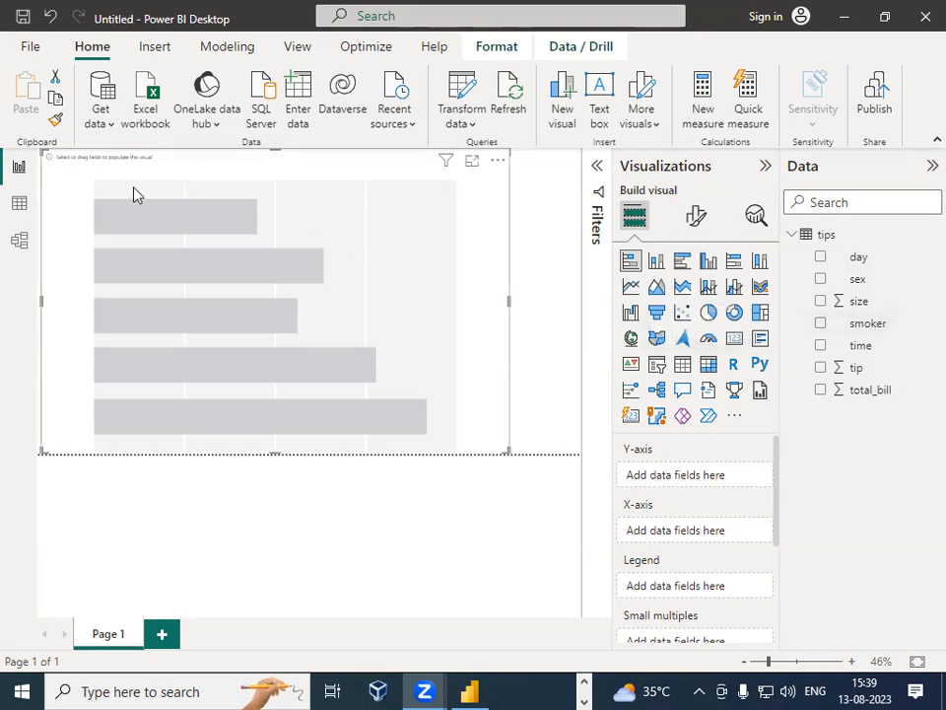
click(18, 205)
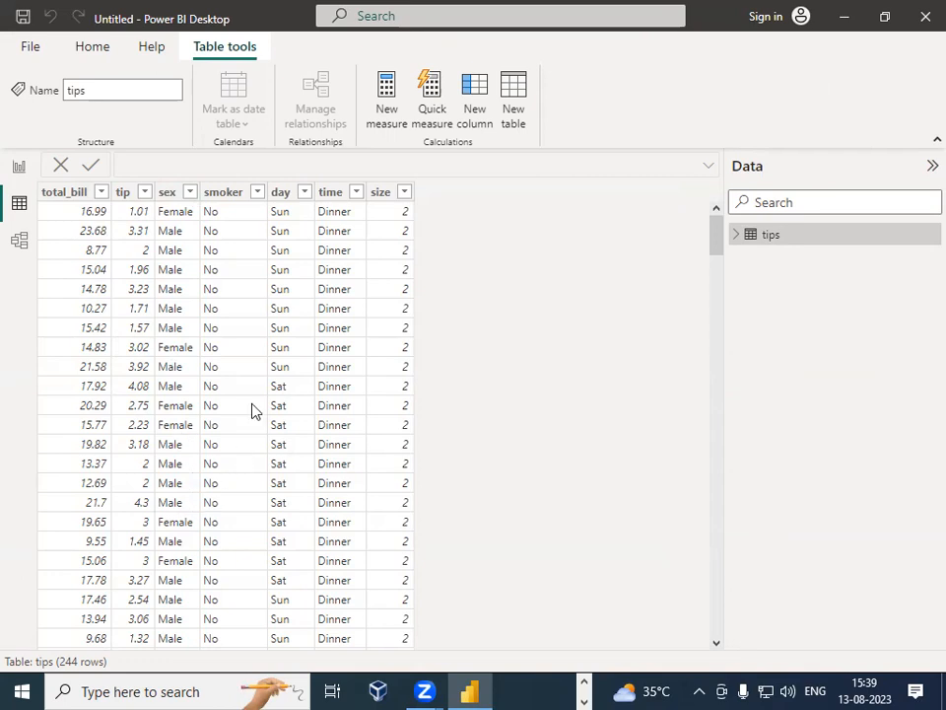
Step: Scroll through the tips data in Table view and return to the Report view
scroll(232, 463, down, 5)
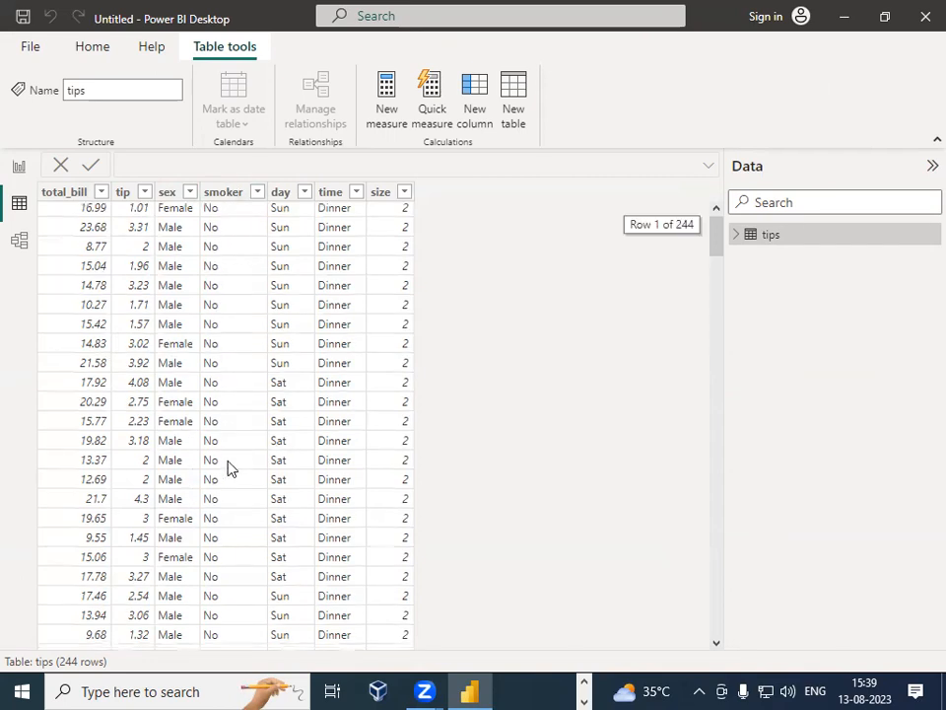
scroll(247, 444, up, 5)
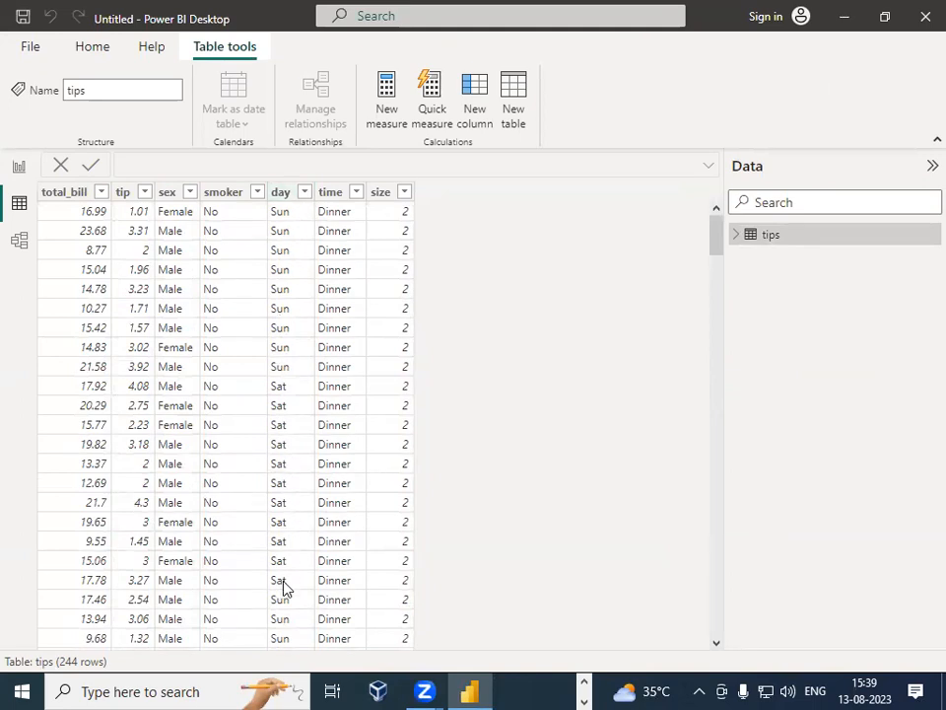
scroll(284, 582, down, 6)
scroll(285, 571, down, 4)
scroll(290, 555, up, 9)
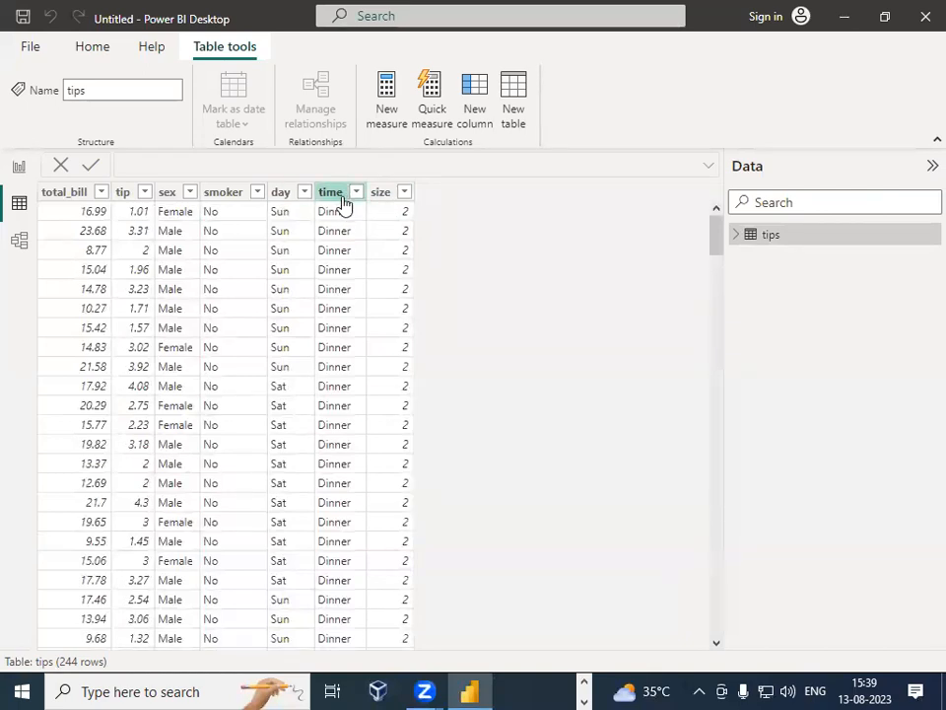
scroll(335, 316, down, 3)
scroll(334, 315, up, 3)
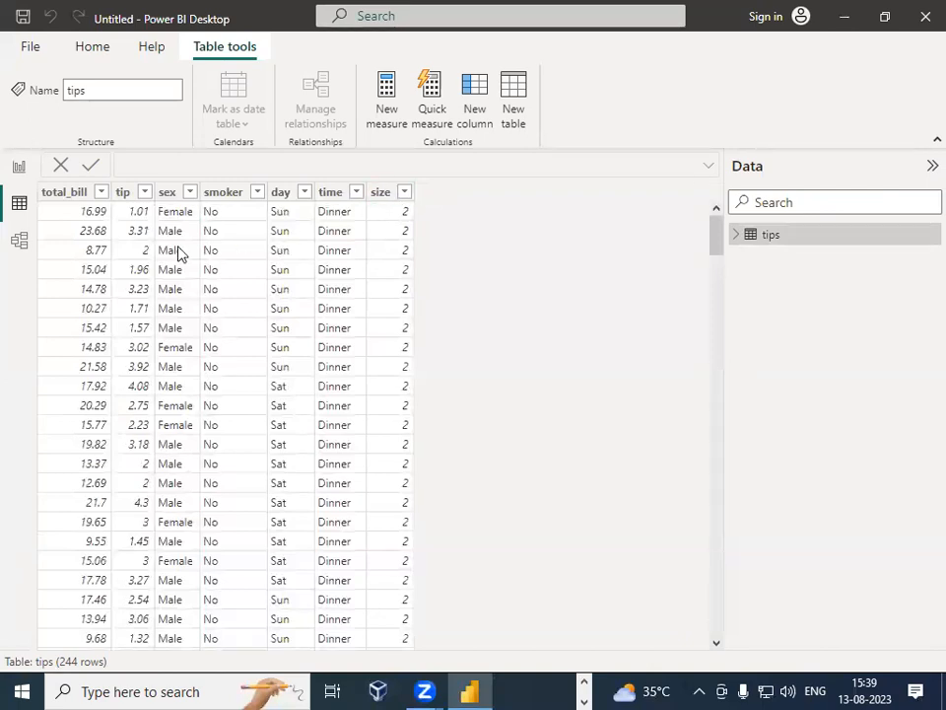
click(104, 213)
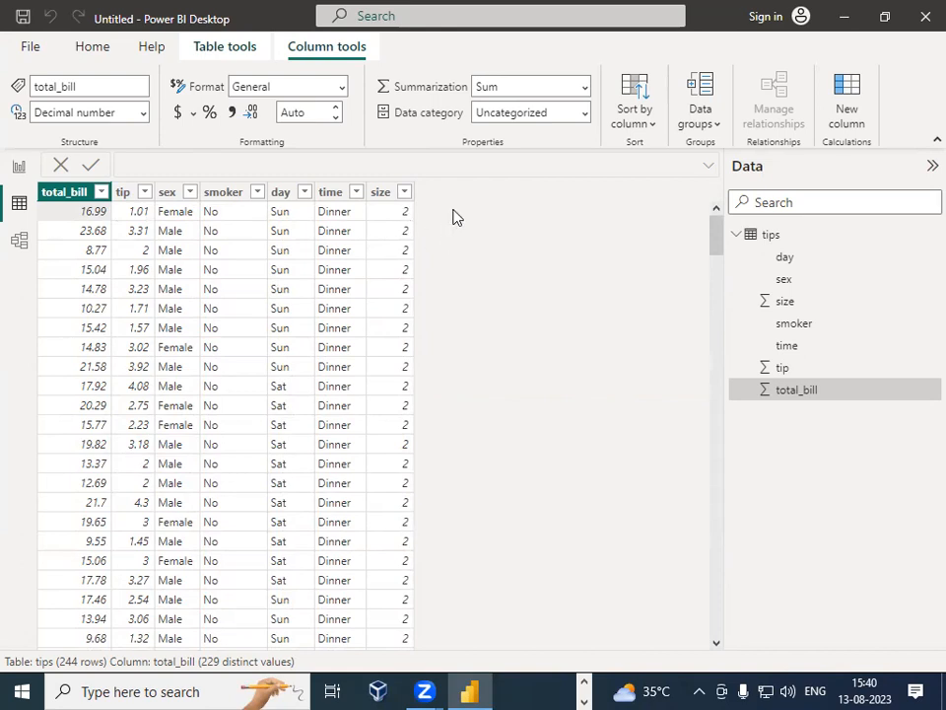
click(19, 167)
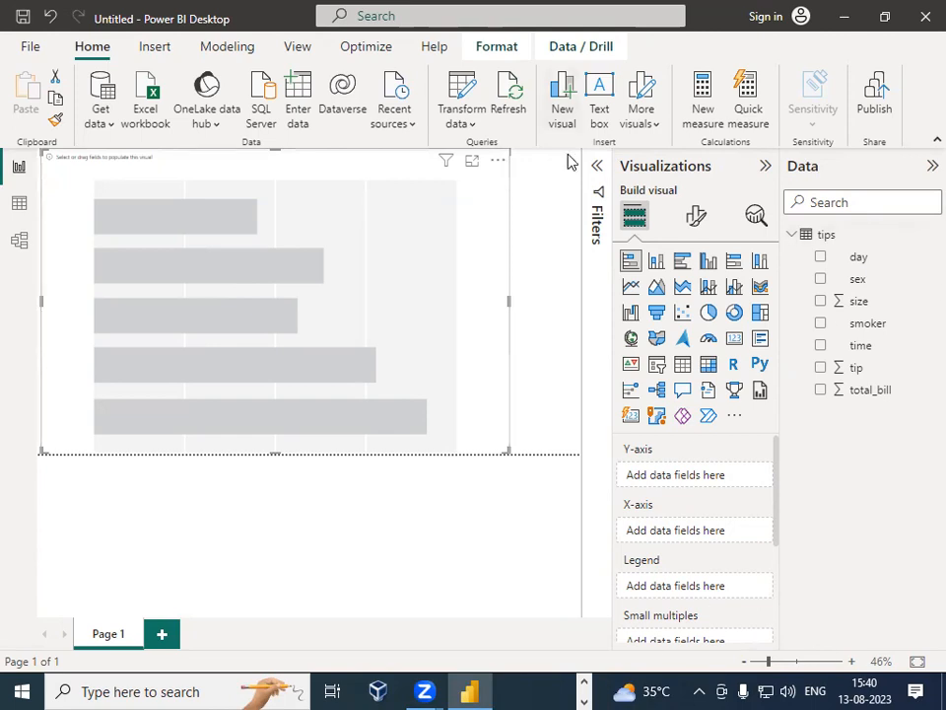
mouse_move(215, 159)
mouse_down()
mouse_move(258, 393)
mouse_move(478, 394)
mouse_up()
mouse_move(279, 392)
mouse_down()
mouse_move(311, 298)
mouse_move(336, 393)
mouse_move(410, 184)
mouse_move(459, 219)
mouse_move(453, 395)
mouse_up()
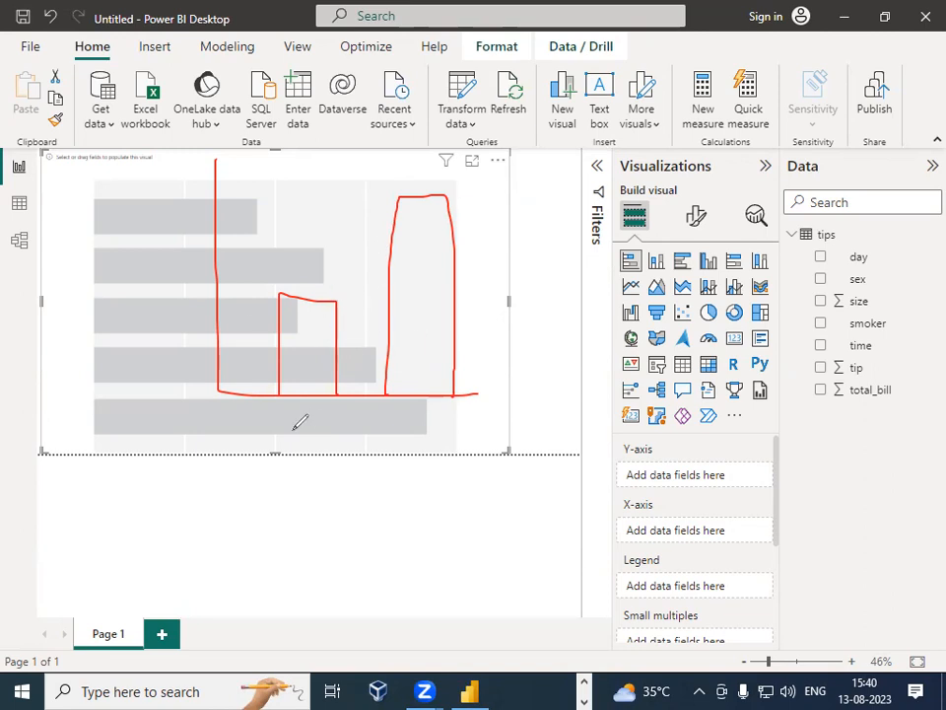
mouse_move(283, 431)
mouse_down()
mouse_move(286, 412)
mouse_move(301, 430)
mouse_move(332, 408)
mouse_move(343, 422)
mouse_move(477, 408)
mouse_up()
mouse_move(203, 347)
mouse_down()
mouse_move(221, 344)
mouse_move(225, 216)
mouse_up()
drag(208, 172, 221, 168)
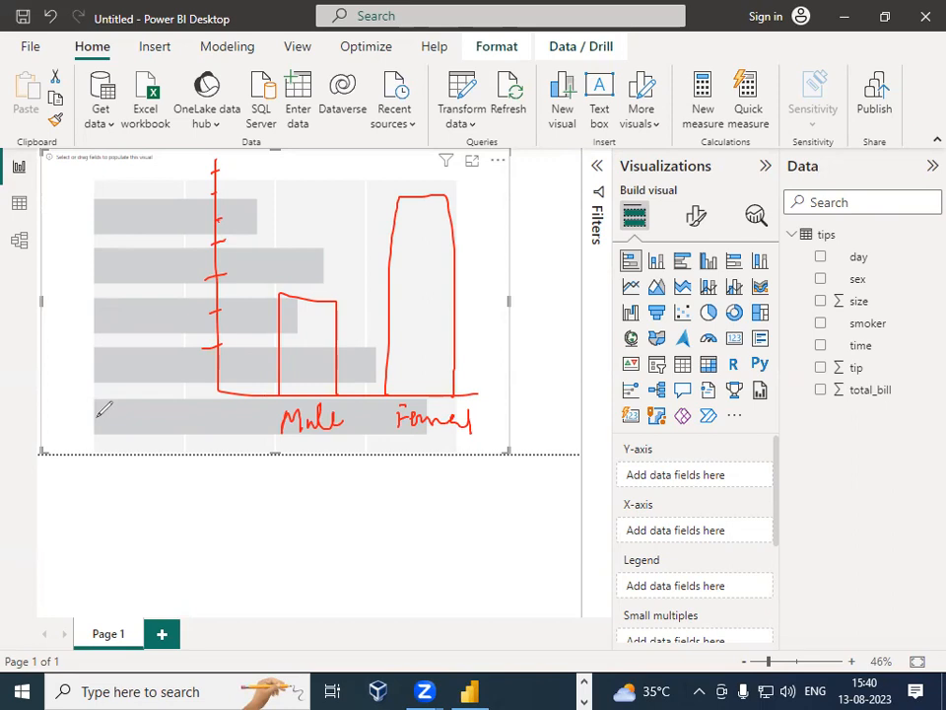
mouse_move(100, 400)
mouse_down()
mouse_move(87, 520)
mouse_move(382, 580)
mouse_up()
mouse_move(91, 449)
mouse_down()
mouse_move(202, 482)
mouse_move(98, 486)
mouse_move(292, 558)
mouse_move(72, 568)
mouse_up()
drag(136, 581, 135, 588)
mouse_move(165, 580)
mouse_down()
mouse_move(166, 588)
mouse_move(244, 589)
mouse_up()
drag(279, 581, 279, 590)
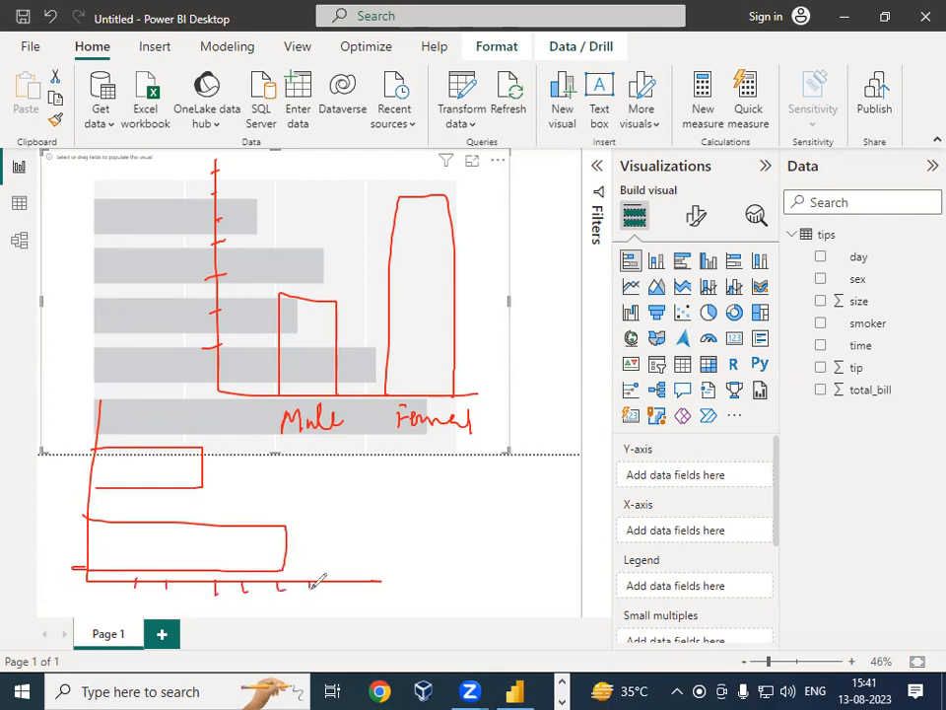
drag(39, 332, 85, 314)
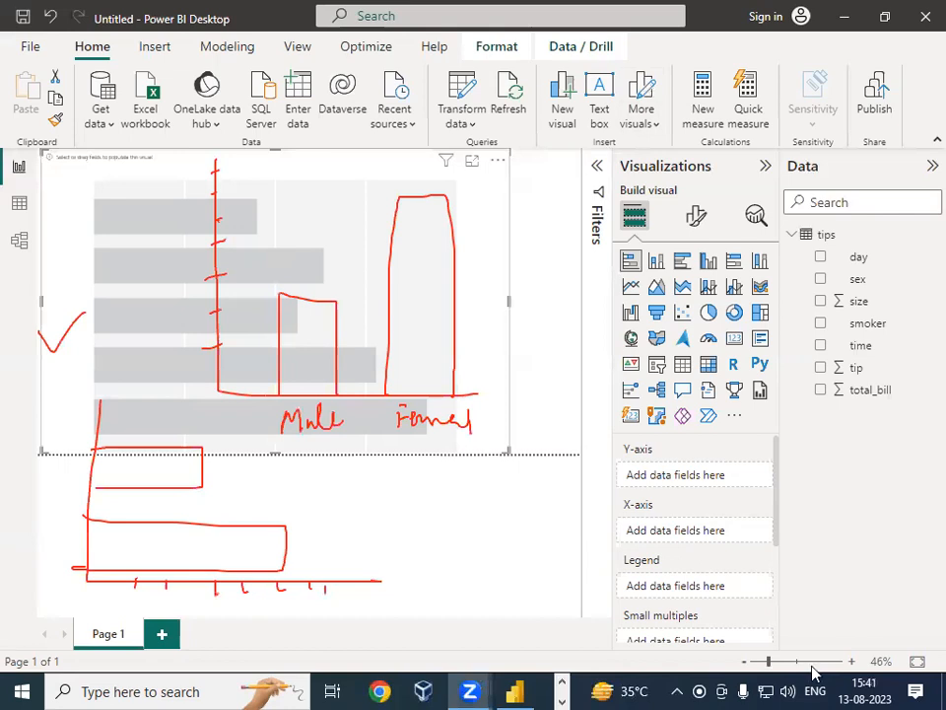
click(841, 418)
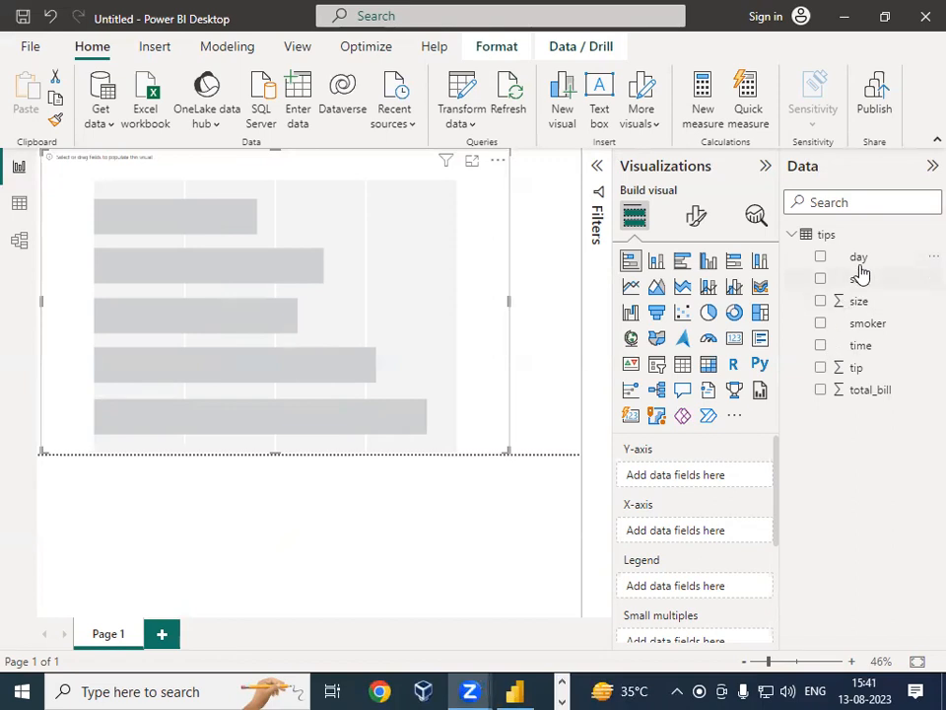
Step: Build the bar chart with sex on the Y-axis and the sum of tip on the X-axis
mouse_move(867, 277)
mouse_down()
mouse_move(796, 314)
mouse_move(718, 545)
mouse_move(701, 535)
mouse_up()
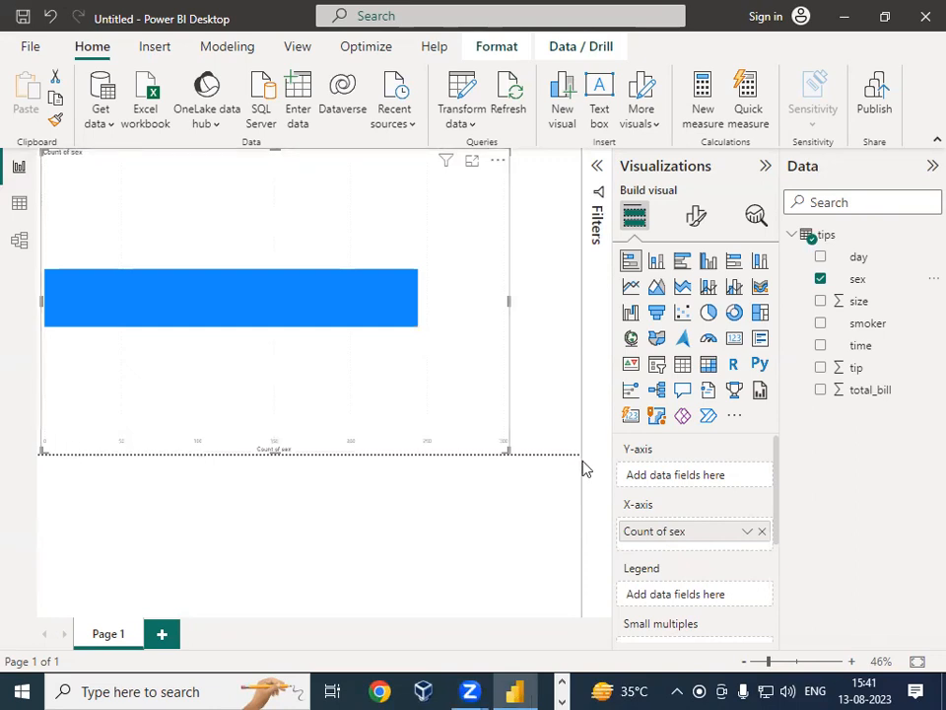
click(762, 531)
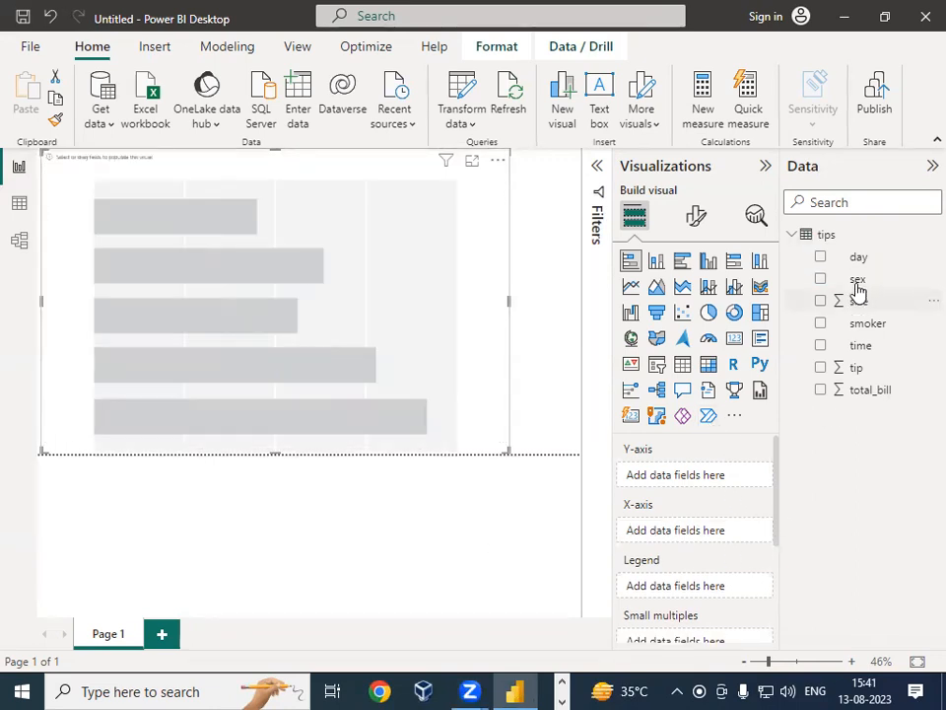
drag(855, 278, 686, 484)
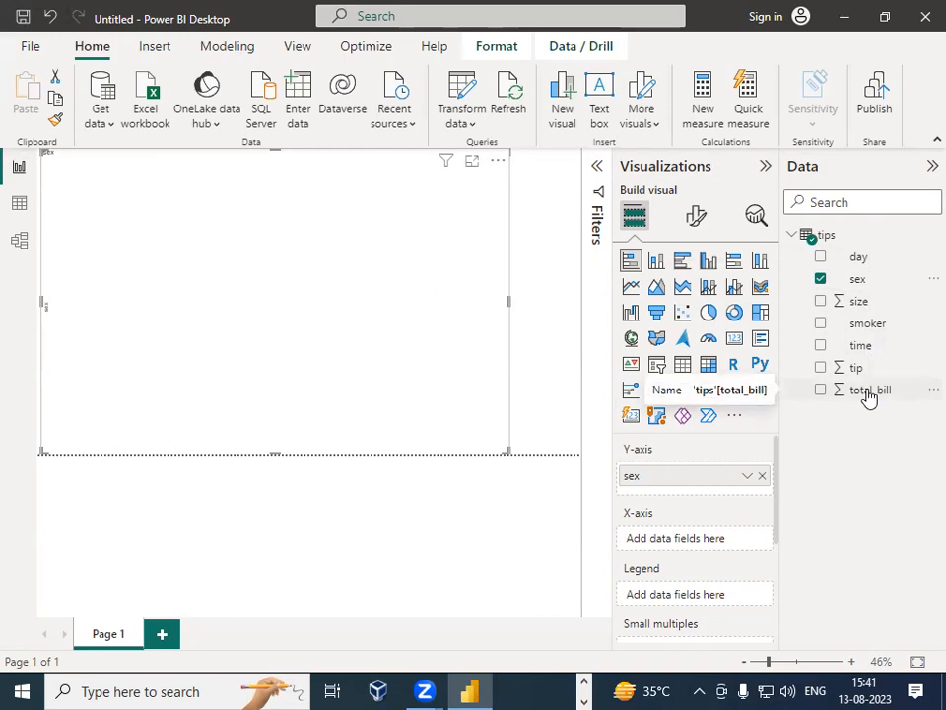
mouse_move(867, 395)
mouse_down()
mouse_move(799, 414)
mouse_move(712, 547)
mouse_move(702, 542)
mouse_move(709, 550)
mouse_up()
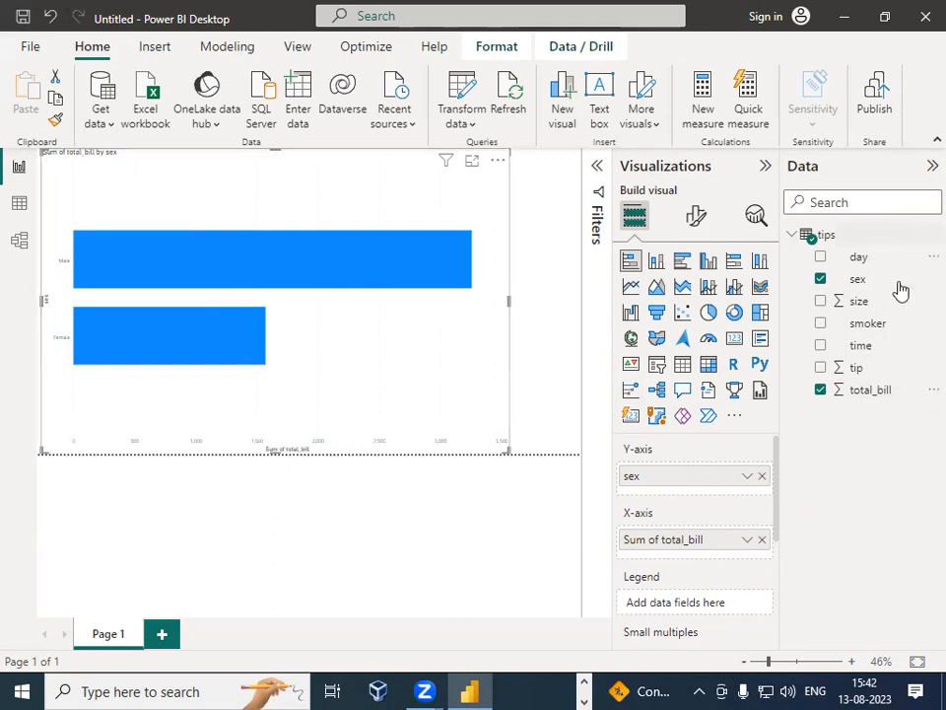
click(762, 540)
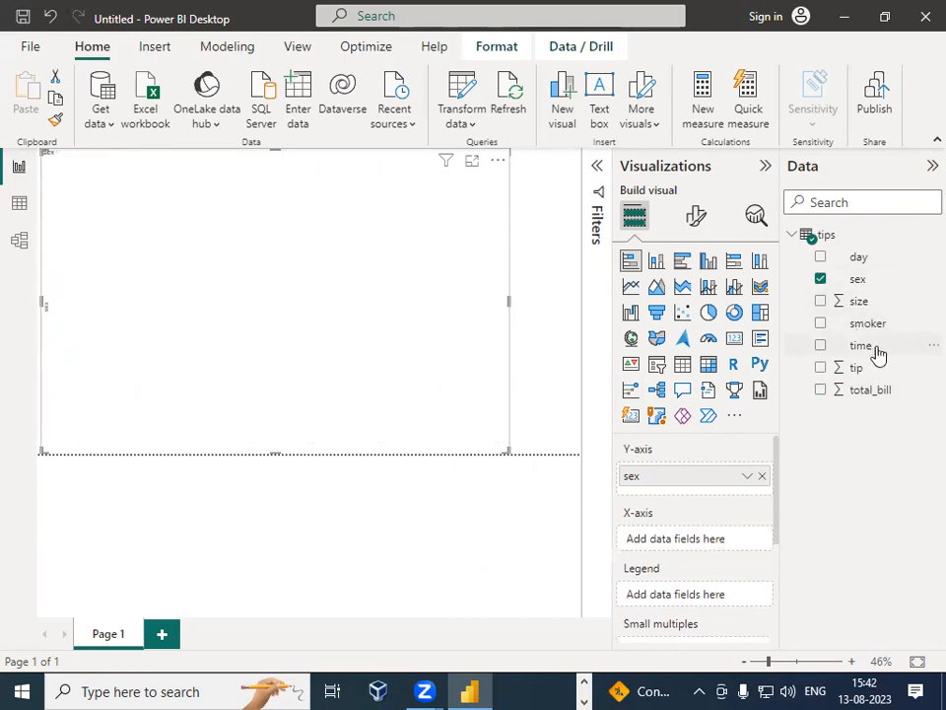
drag(861, 376, 700, 546)
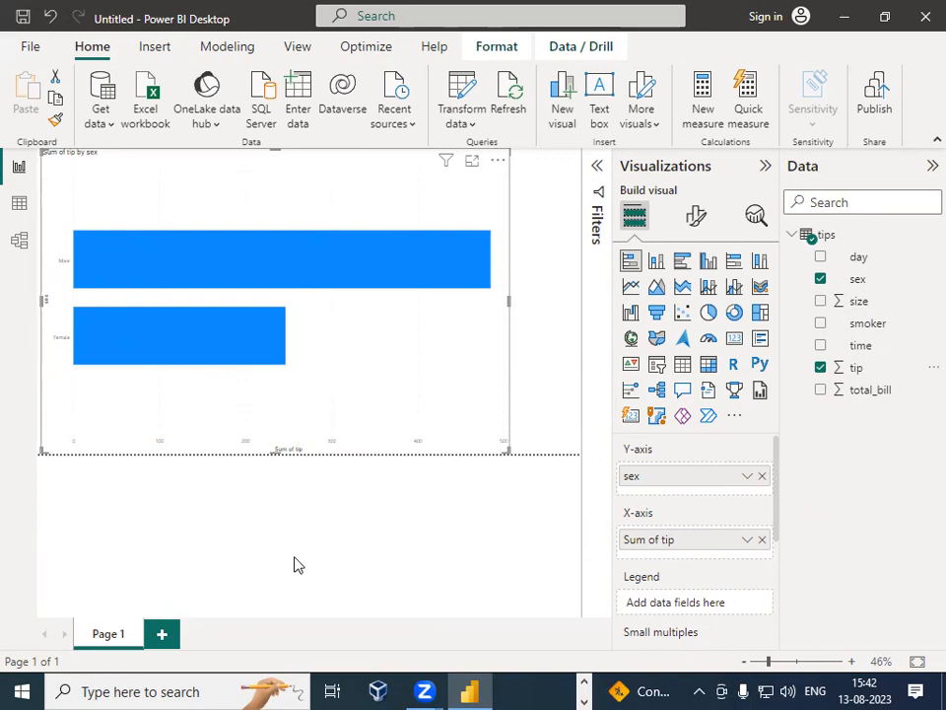
drag(58, 269, 72, 267)
drag(57, 349, 73, 347)
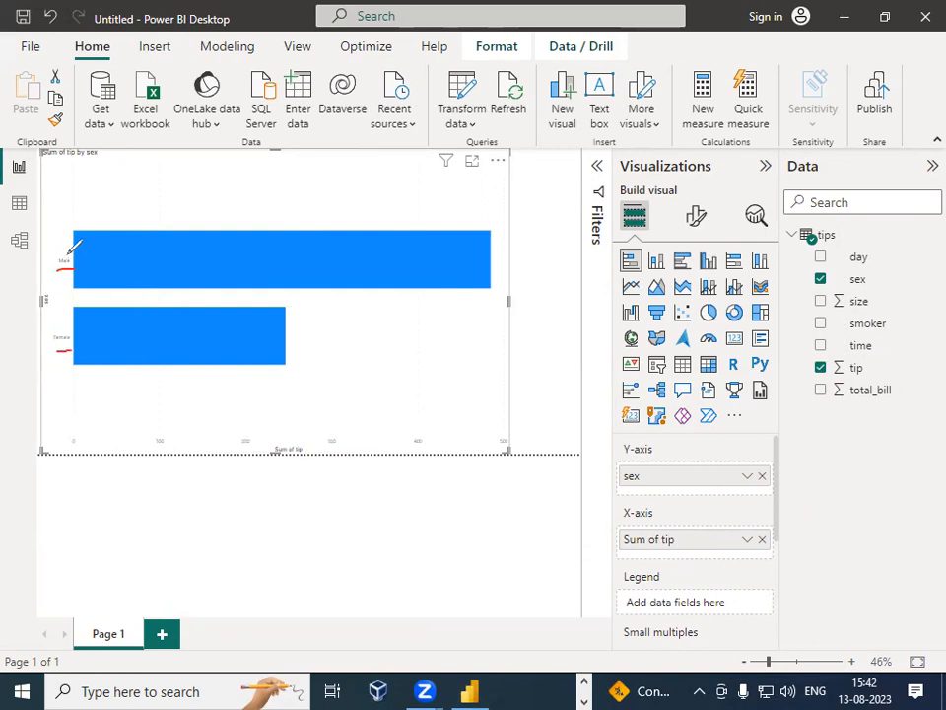
drag(62, 201, 73, 193)
key(Escape)
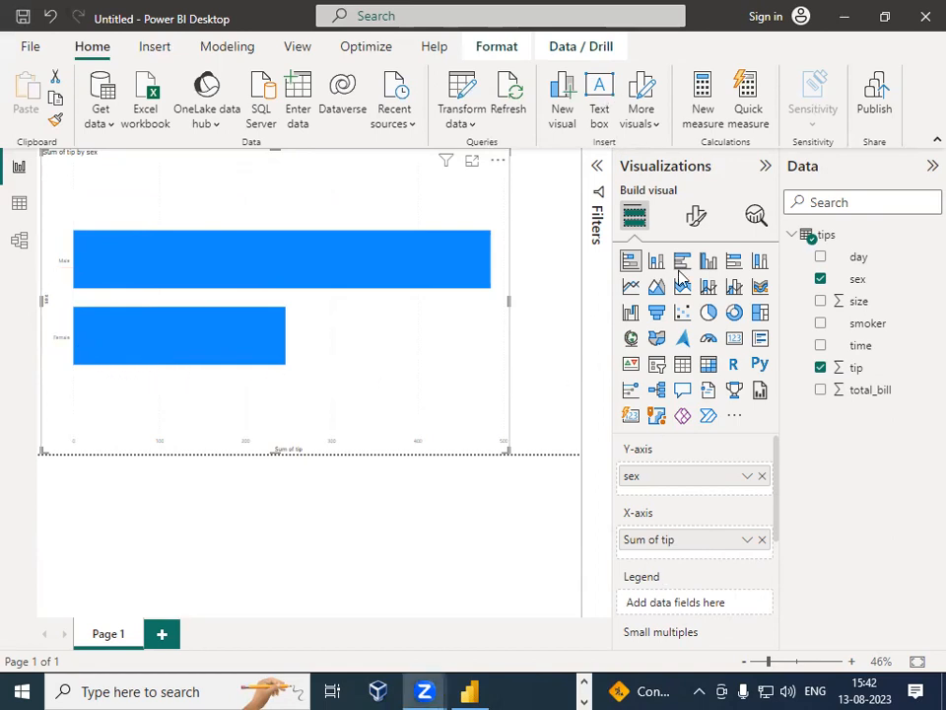
Step: Format the chart's Y-axis value labels with font size 25, bold, italic and underline
click(695, 219)
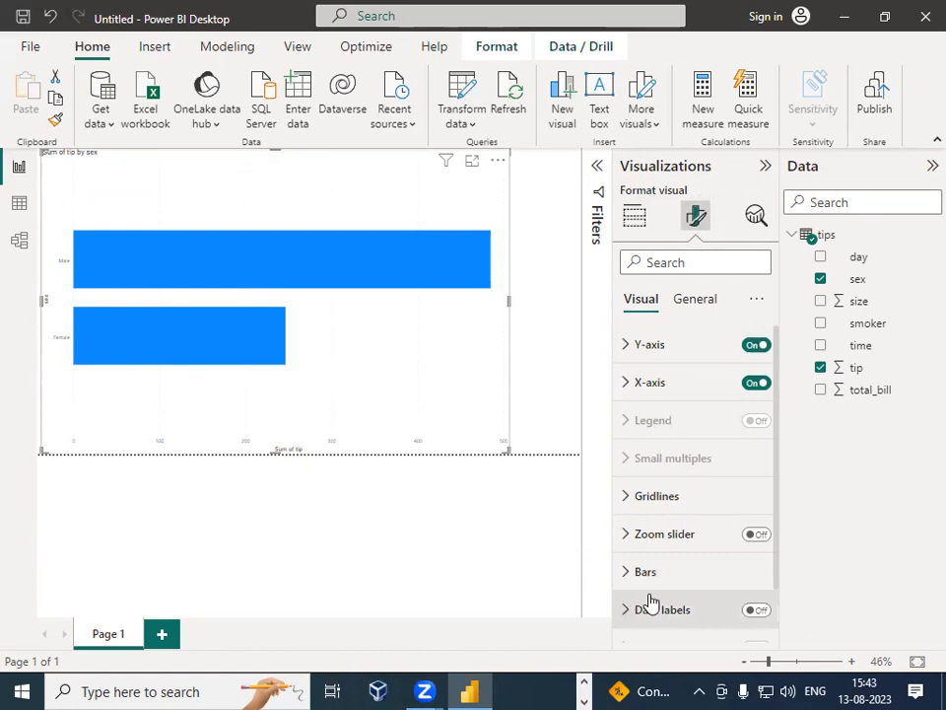
click(625, 350)
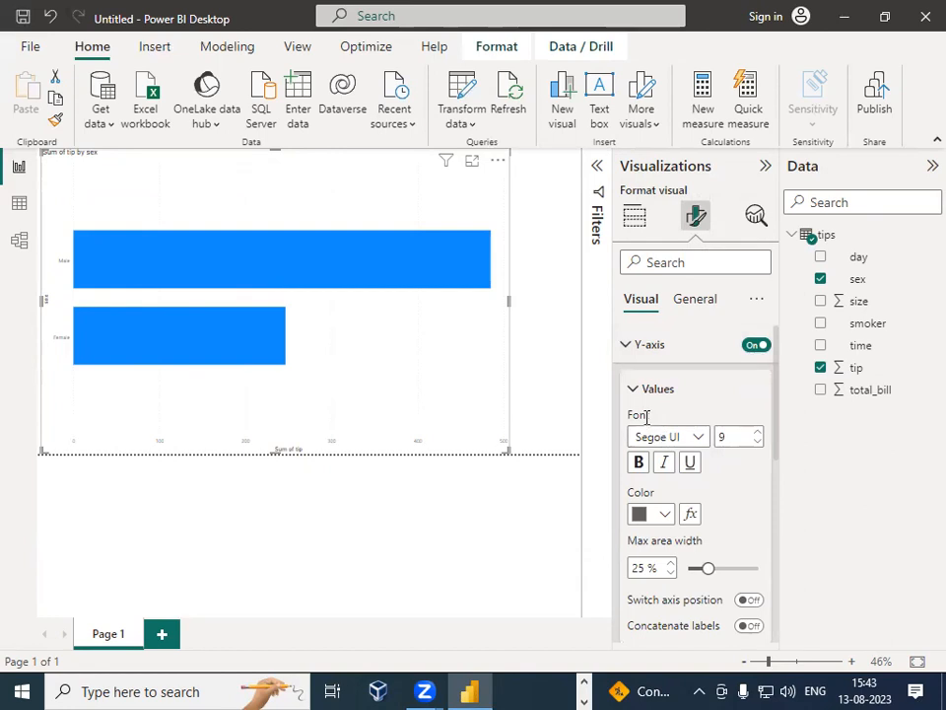
click(722, 436)
text(25)
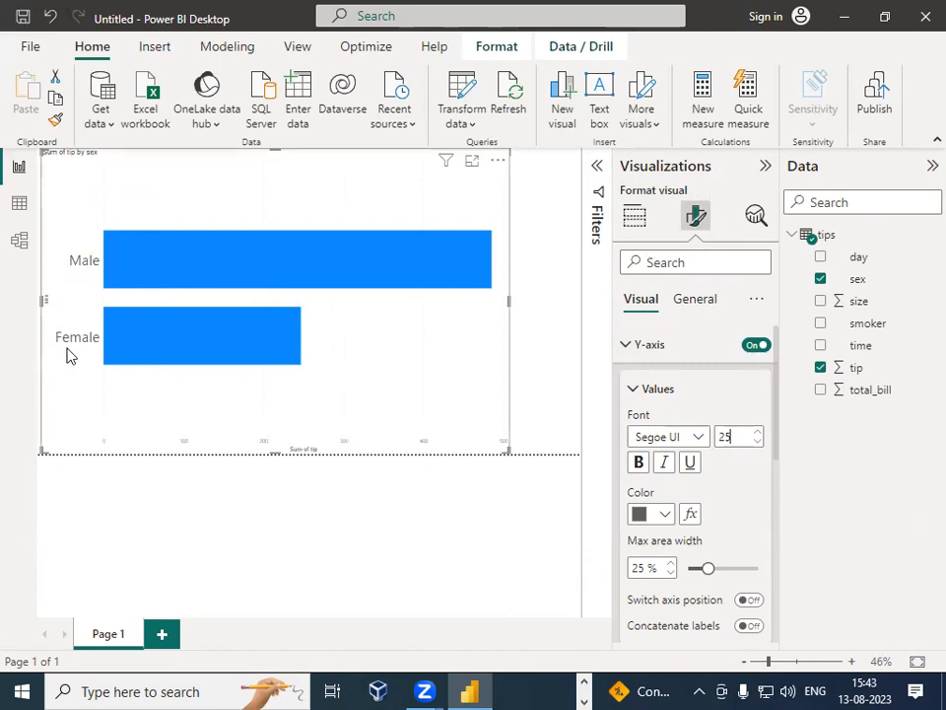
click(637, 463)
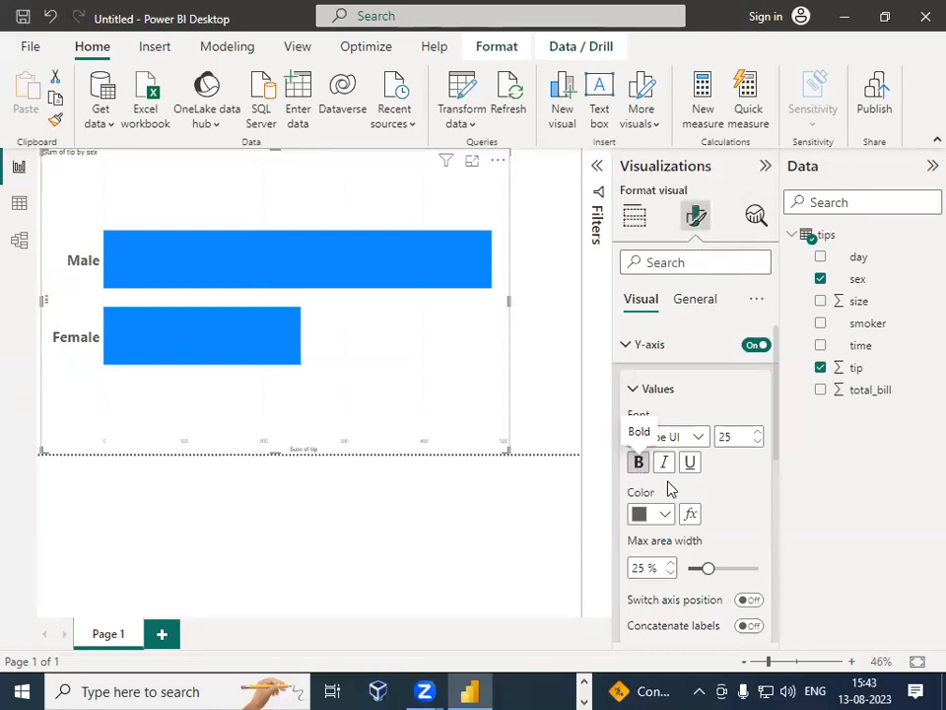
click(665, 465)
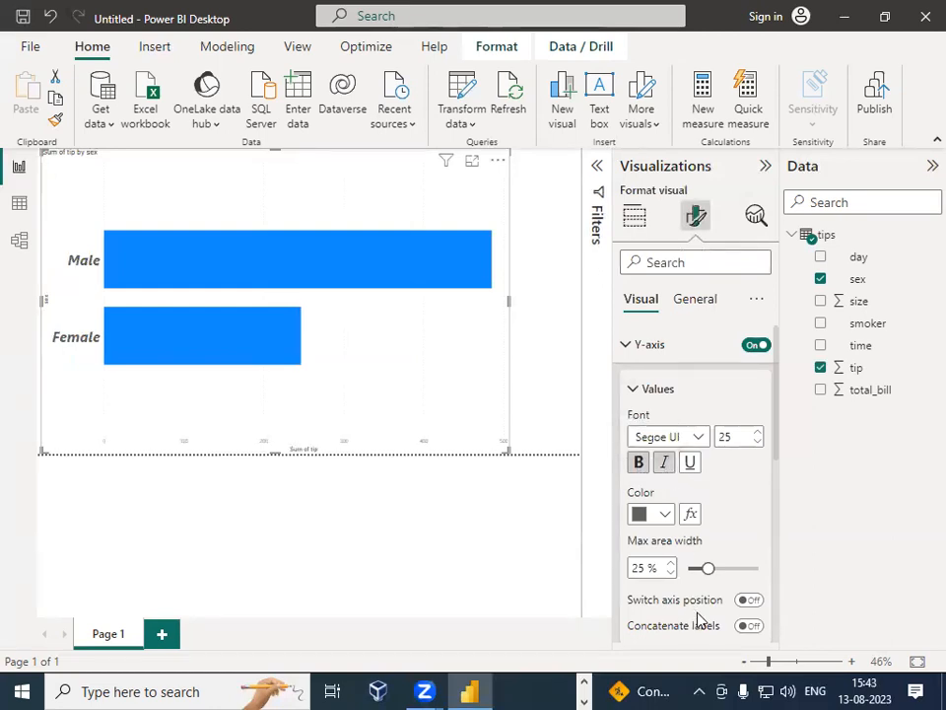
click(690, 463)
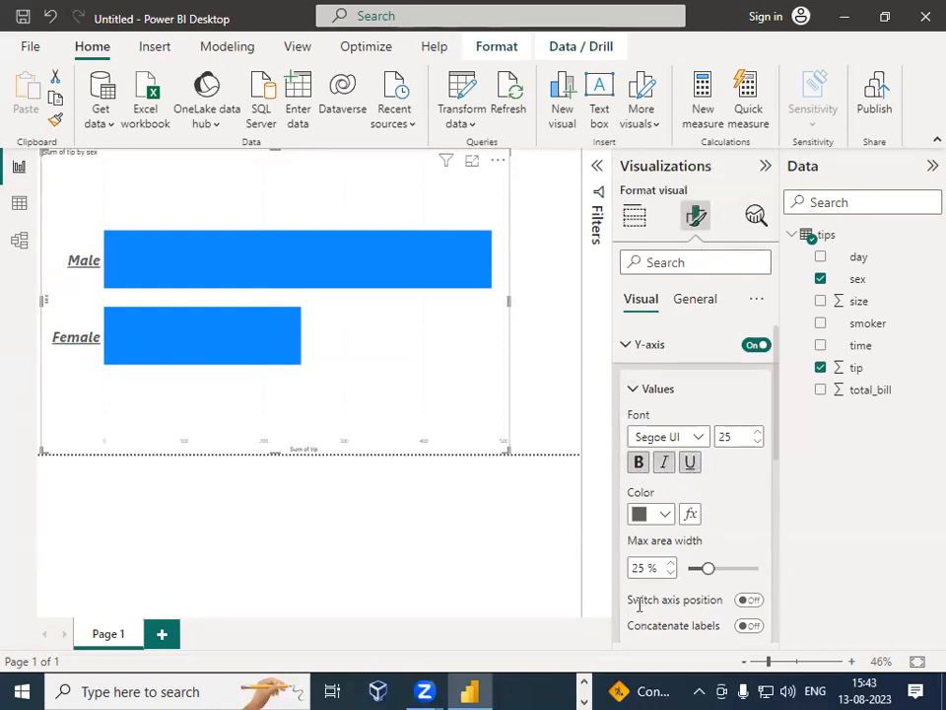
Step: Change the Y-axis value label font to Calibri
click(699, 437)
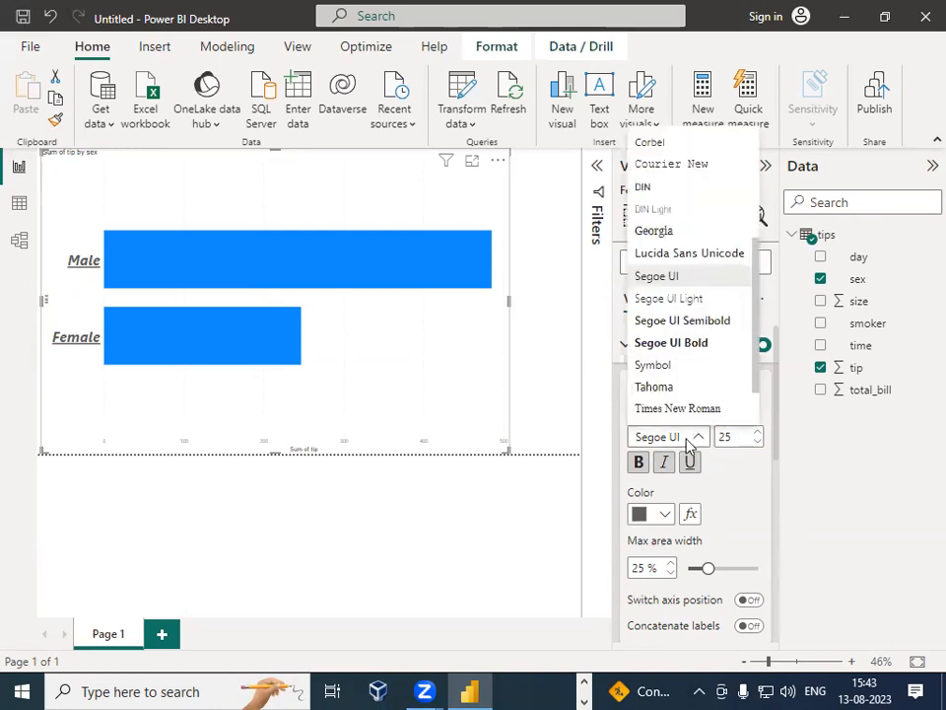
scroll(677, 323, up, 3)
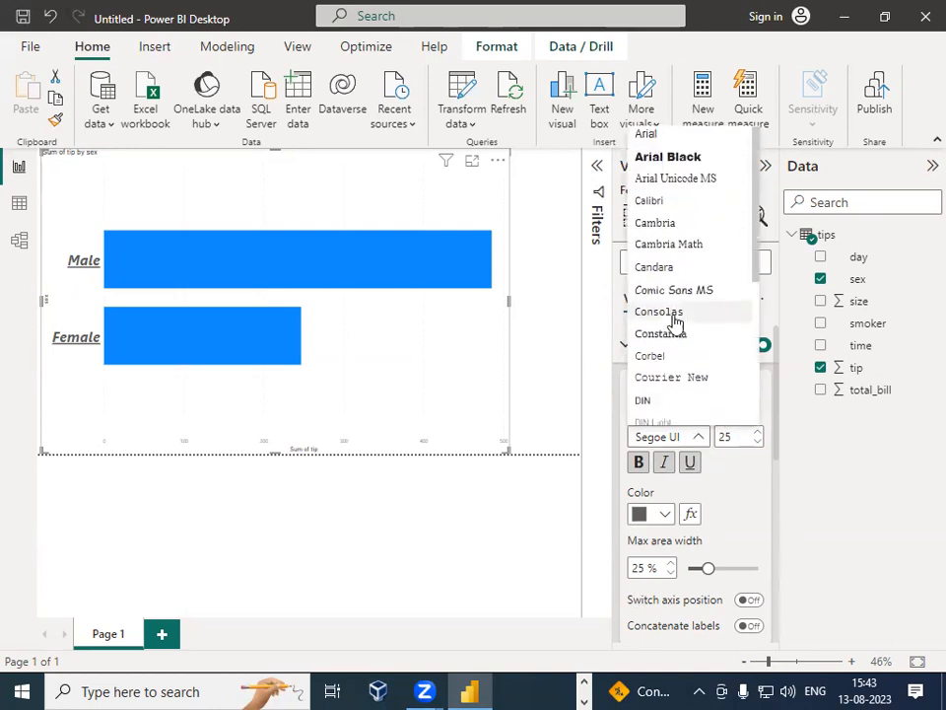
click(650, 203)
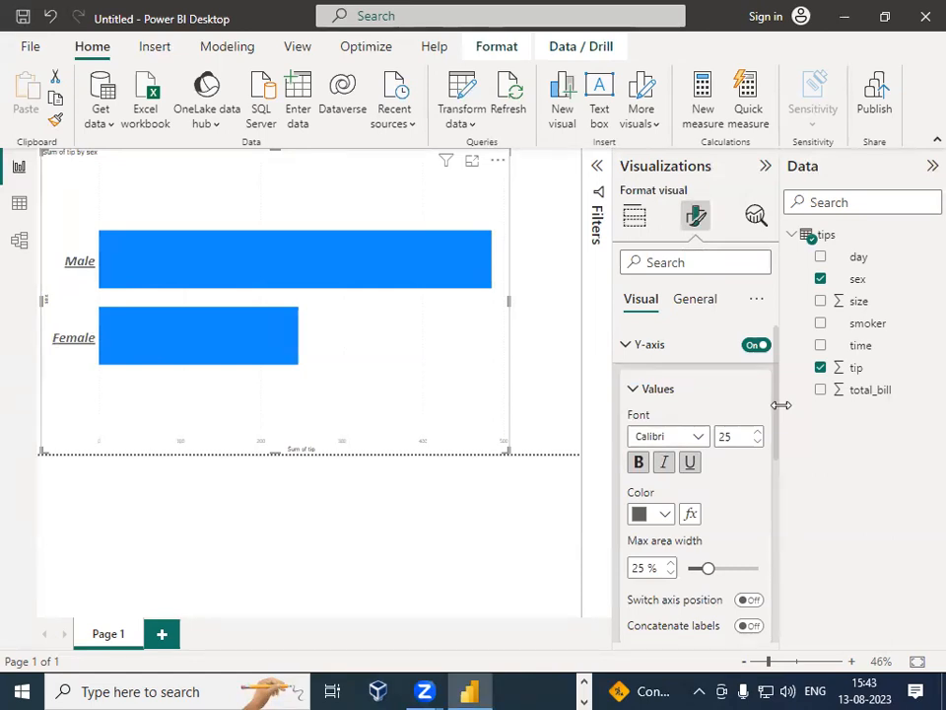
Step: Set the Y-axis title font size to 25 and make it bold, italic and underlined
scroll(727, 491, down, 5)
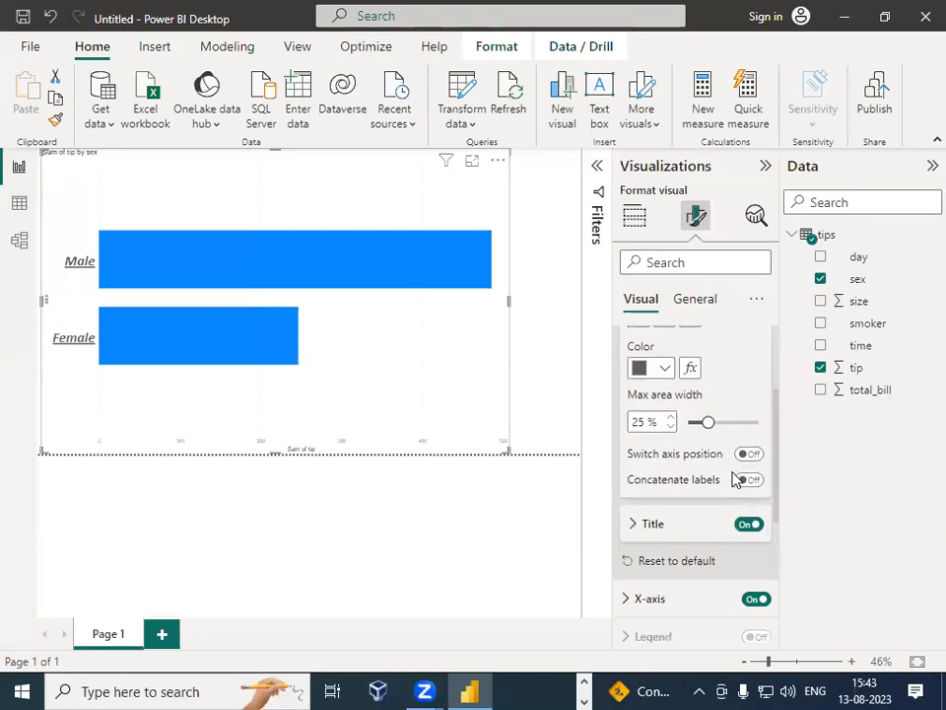
scroll(741, 481, down, 1)
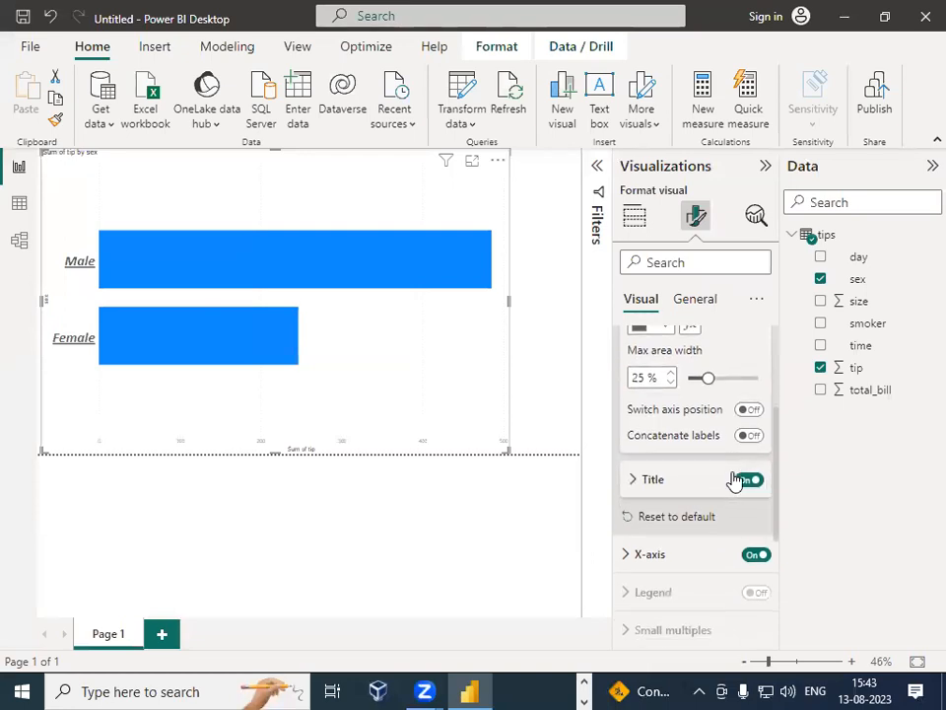
click(636, 480)
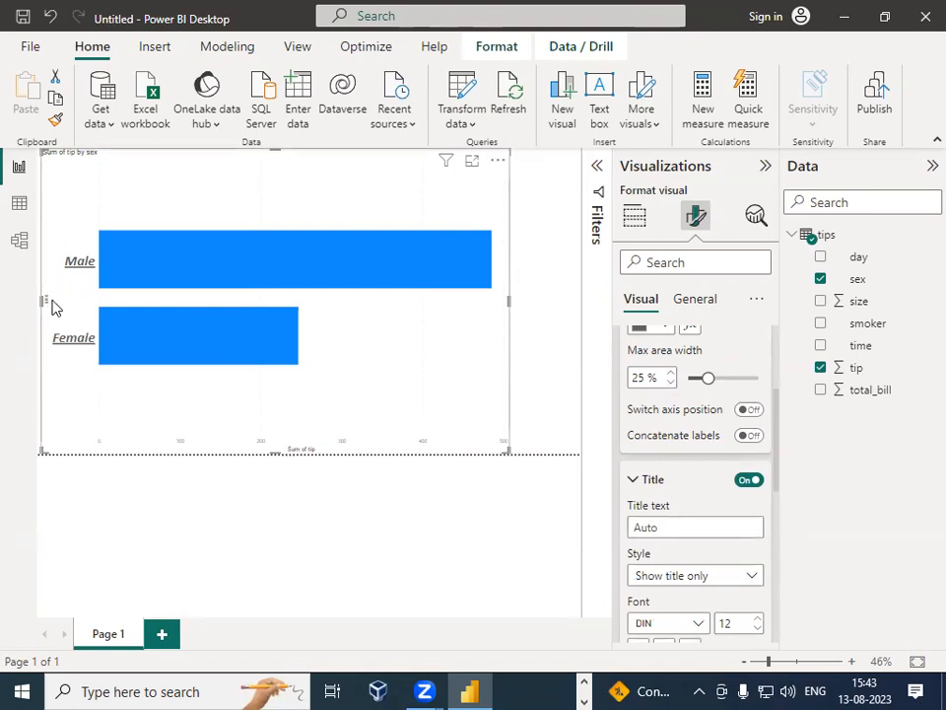
scroll(754, 525, down, 3)
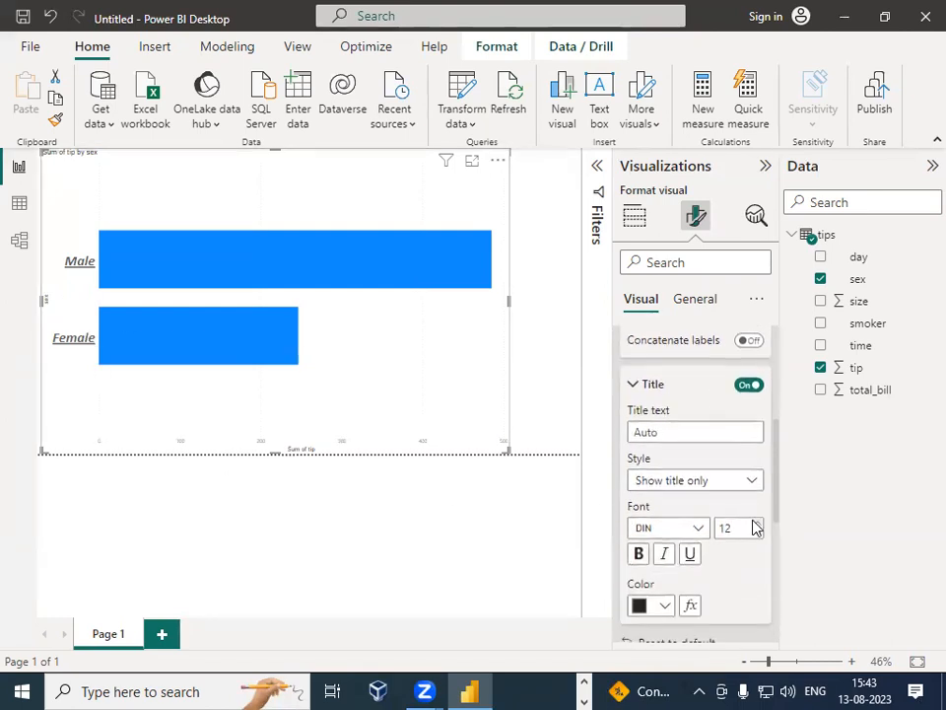
double_click(737, 480)
text(25)
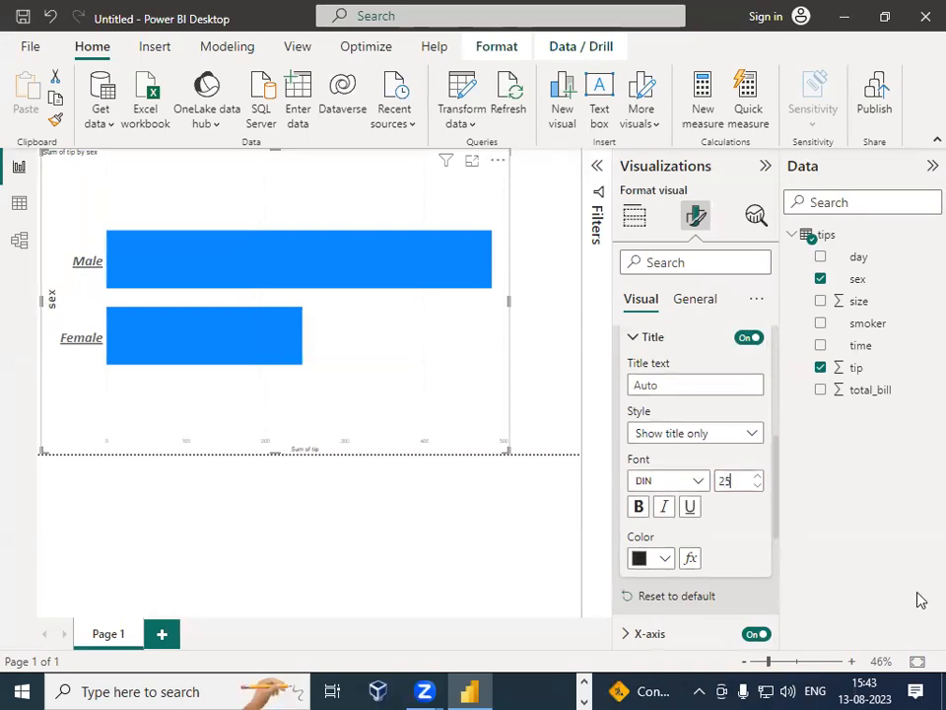
click(639, 507)
click(664, 506)
click(687, 508)
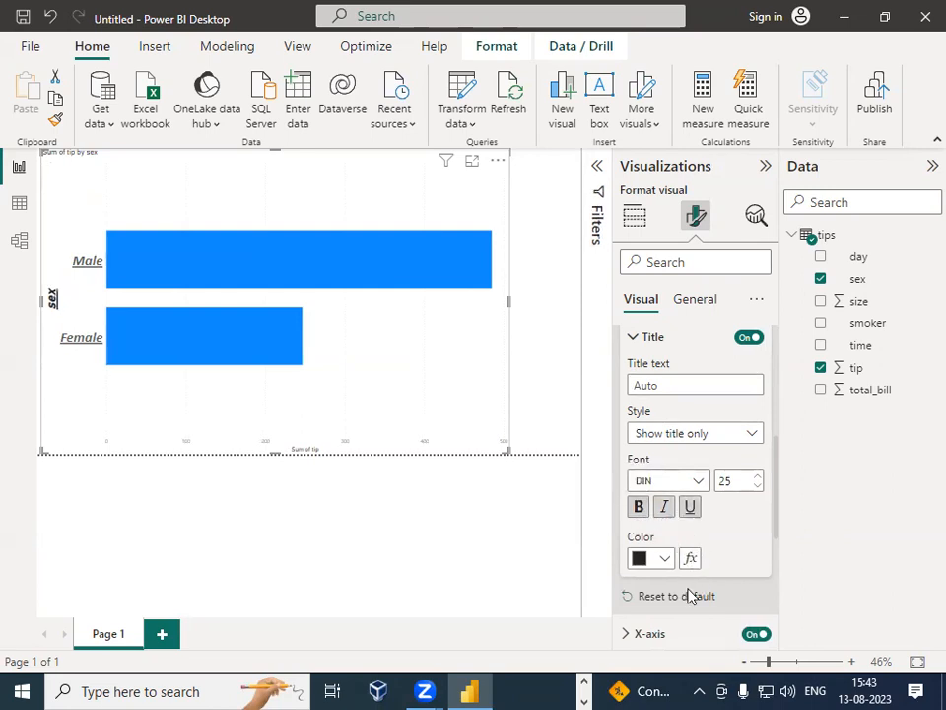
Step: Set the Y-axis title color to a dark orange shade
click(666, 560)
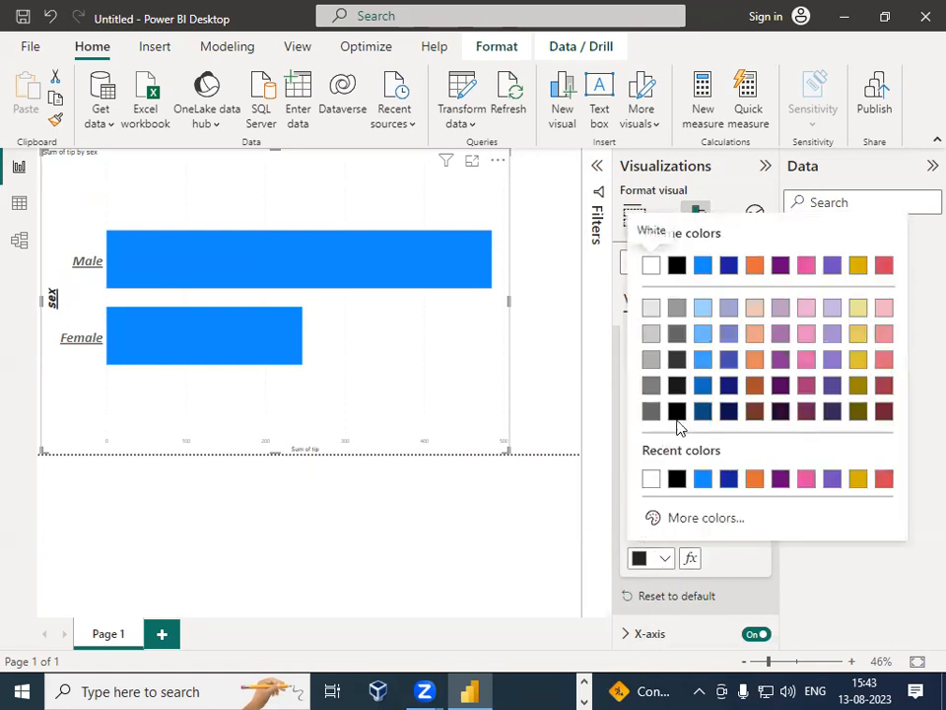
click(754, 392)
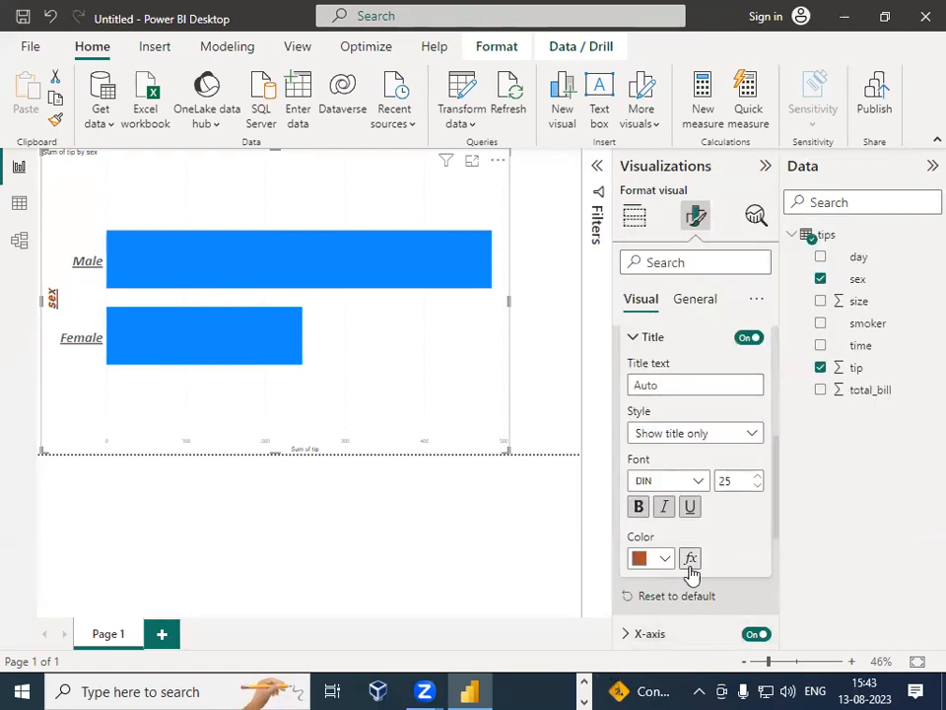
Step: Reset the Y-axis formatting to its default settings
scroll(710, 567, down, 3)
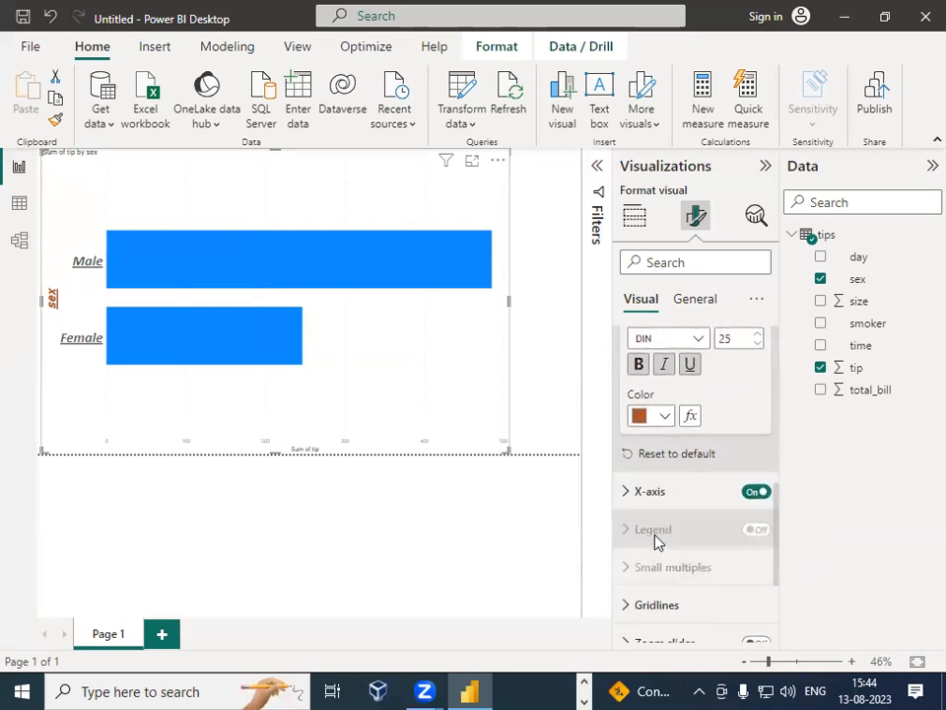
click(646, 454)
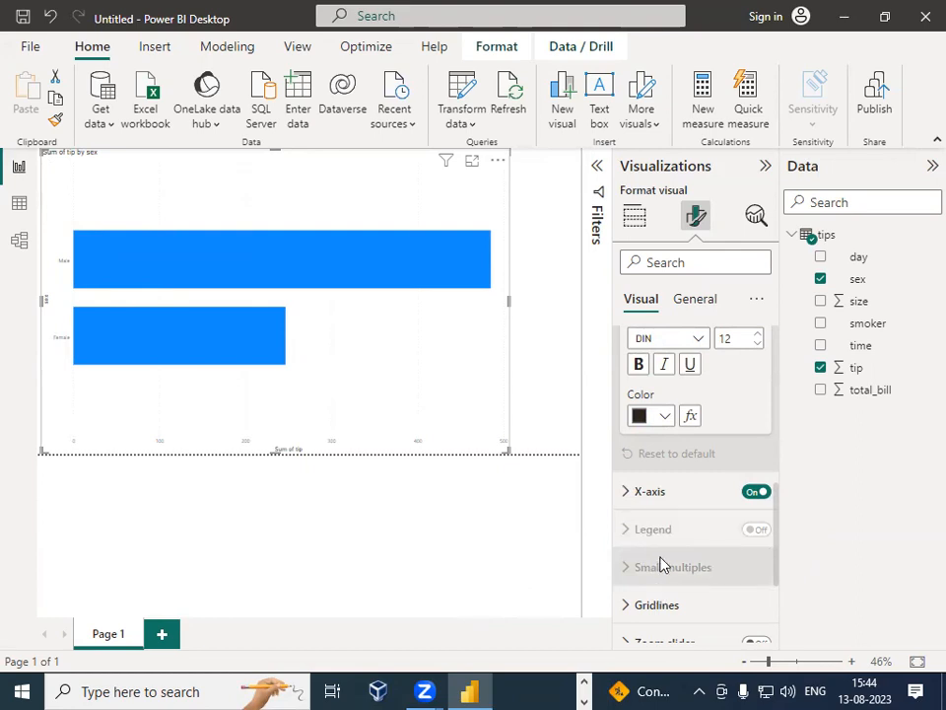
Step: Set the Y-axis value labels to font size 20 and make them bold
scroll(666, 548, up, 4)
scroll(671, 545, up, 3)
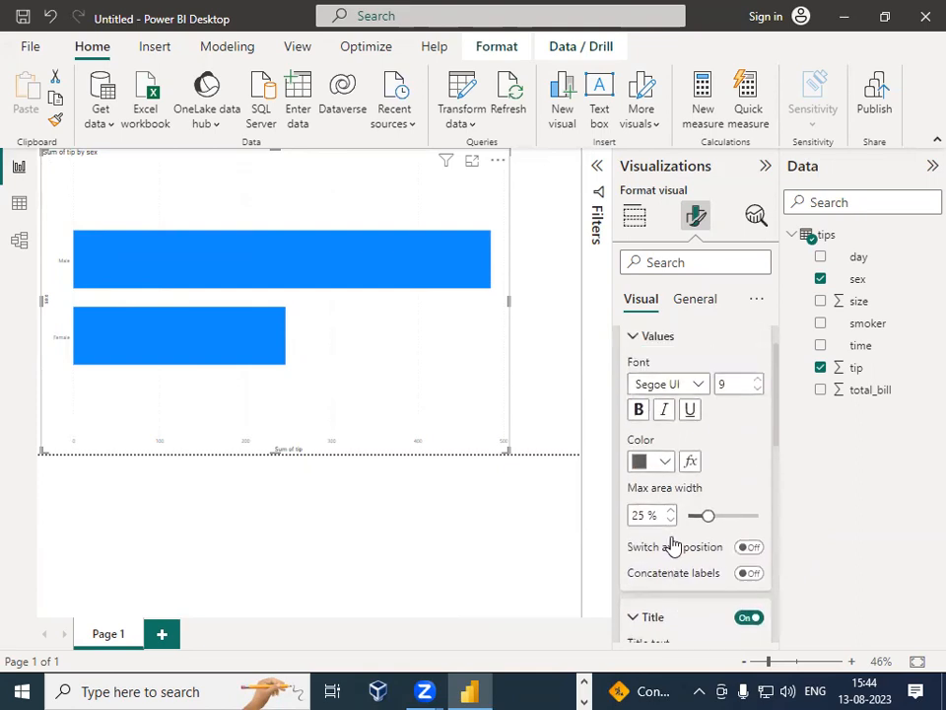
double_click(734, 437)
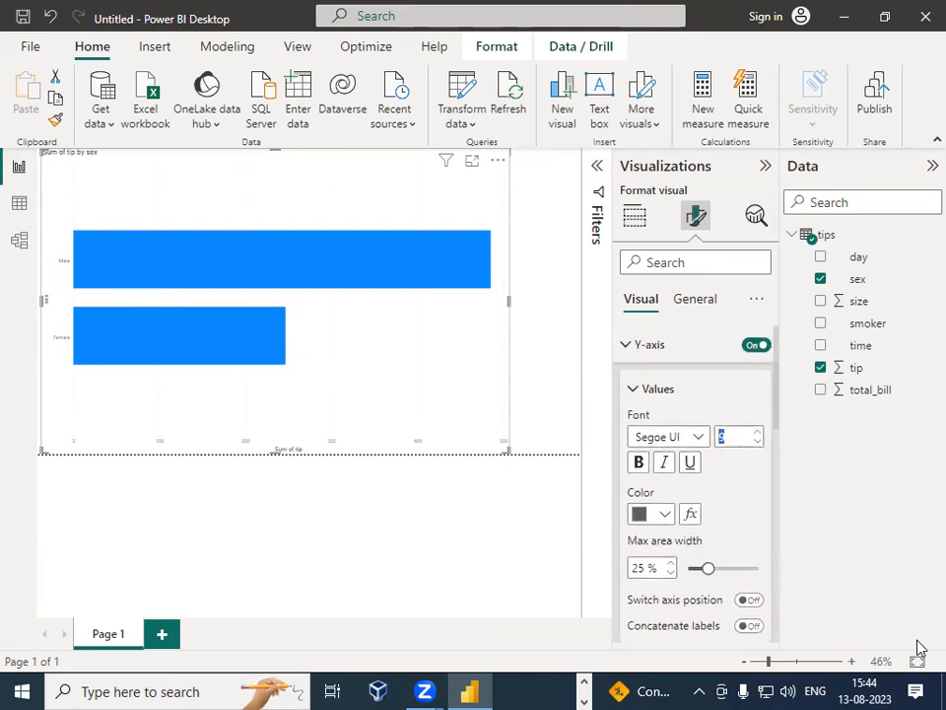
text(25)
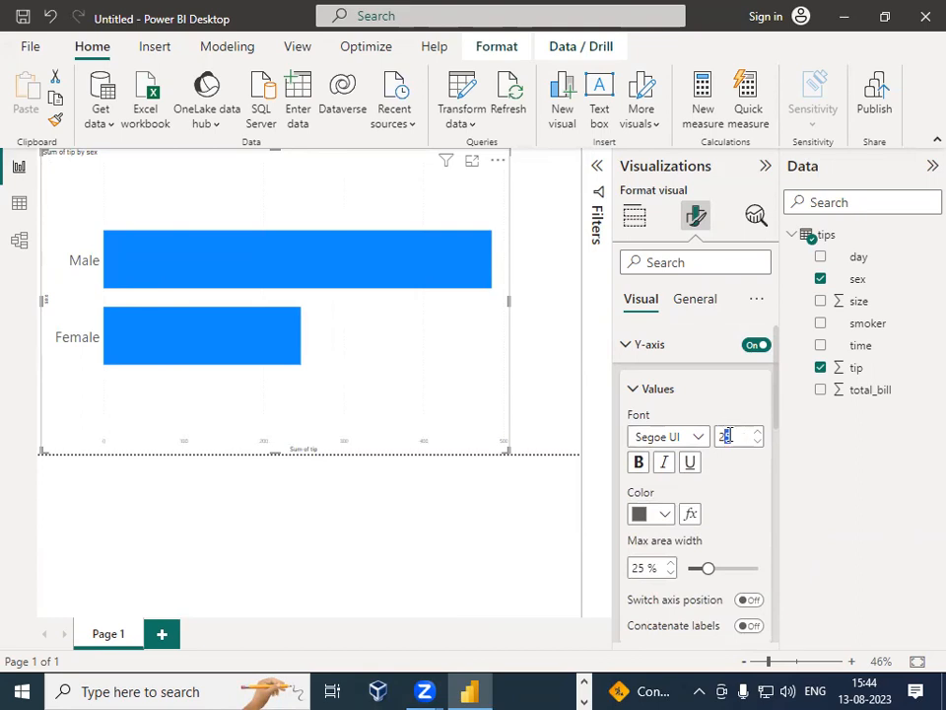
text(0)
click(639, 462)
Step: Change the Y-axis value label color to dark navy blue
scroll(735, 513, down, 3)
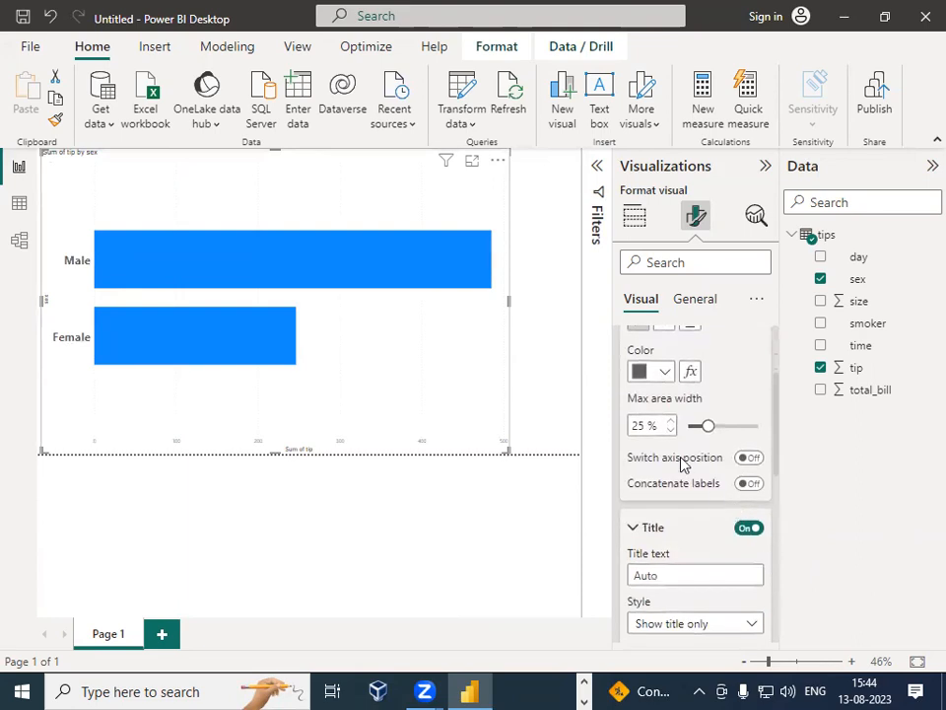
click(666, 372)
click(725, 225)
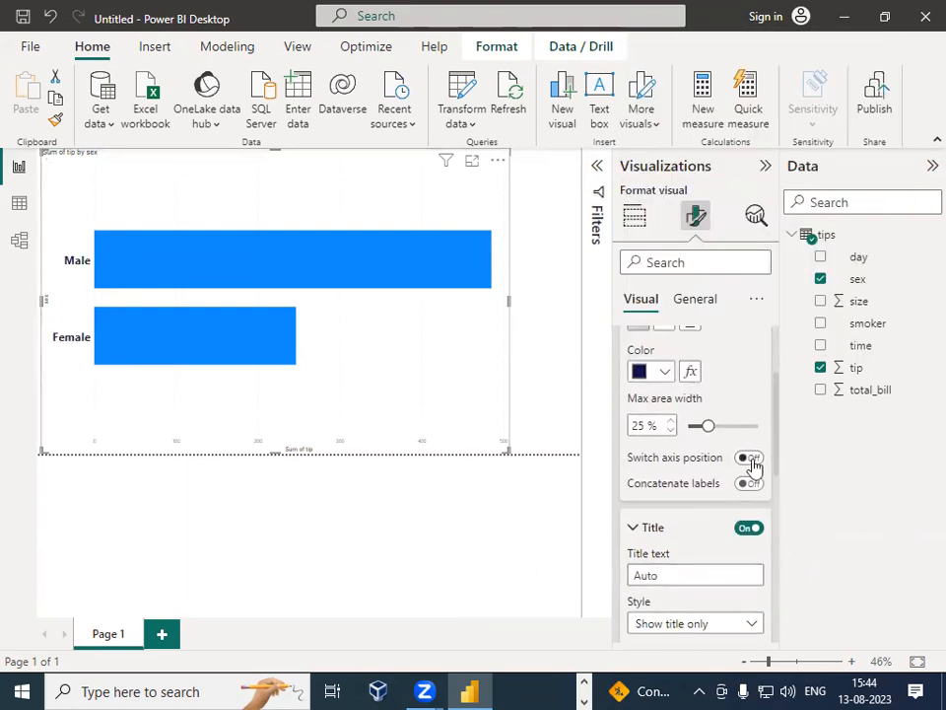
Step: Set the Y-axis title font to Arial Black, size 25, and make it bold
scroll(734, 490, down, 2)
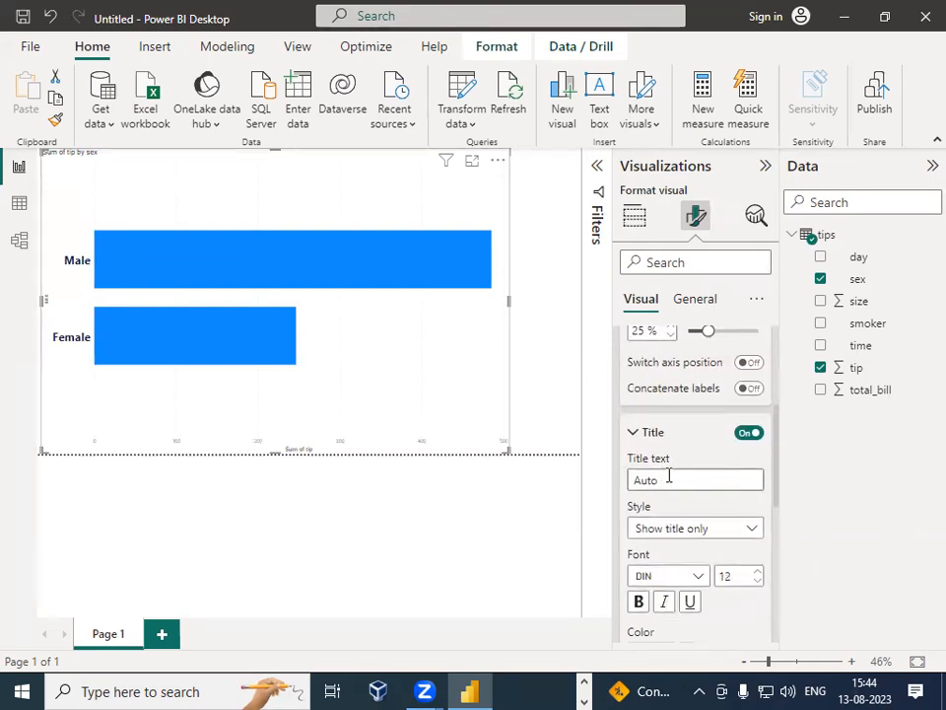
click(755, 531)
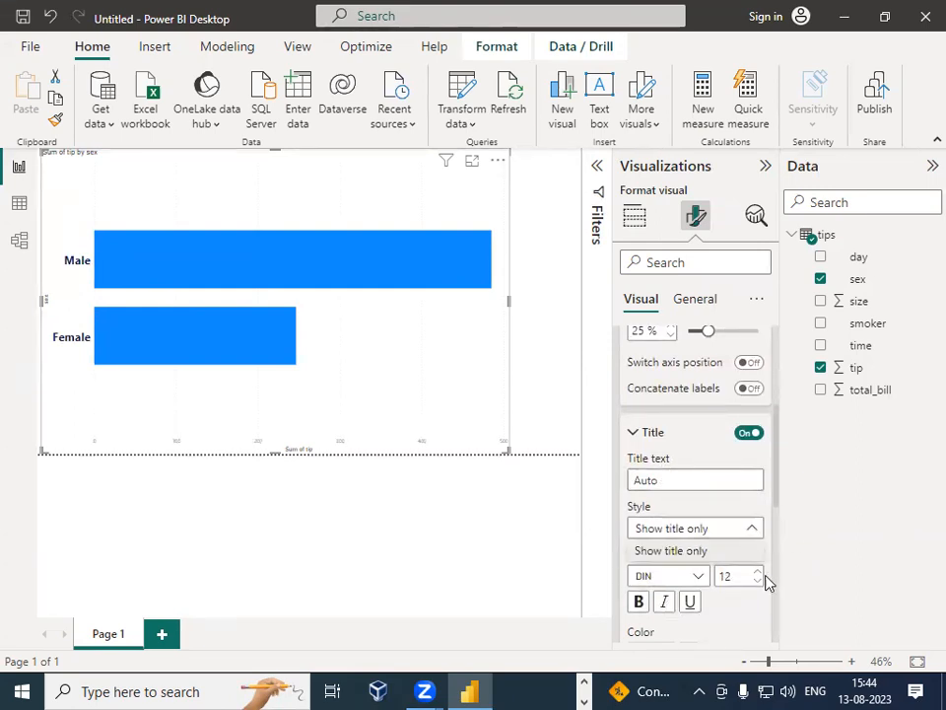
click(737, 576)
drag(739, 572, 718, 581)
text(20)
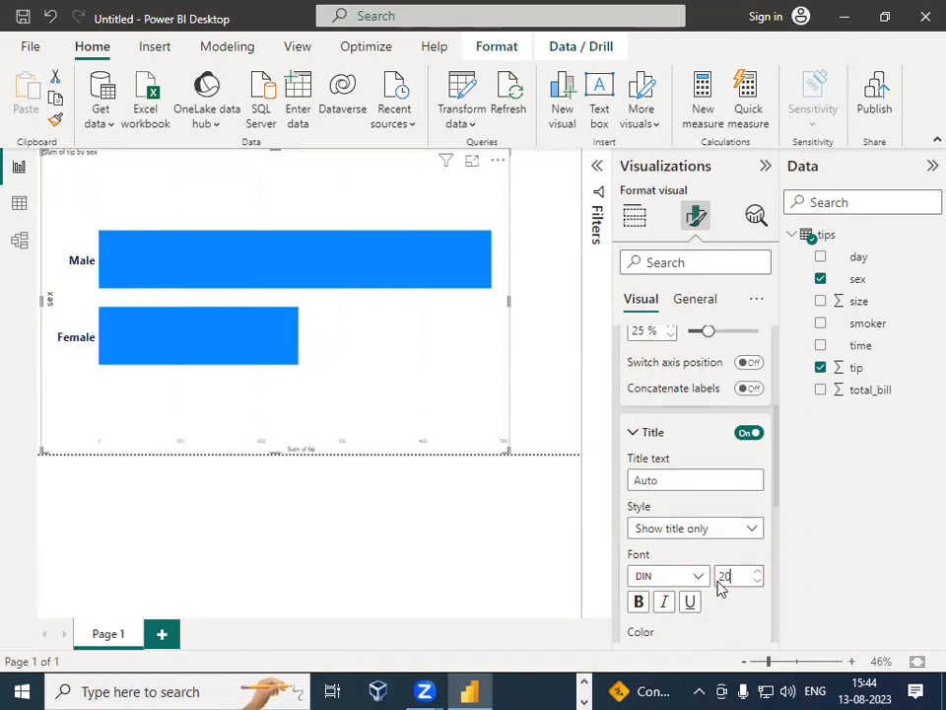
key(BackSpace)
text(5)
click(639, 603)
click(698, 577)
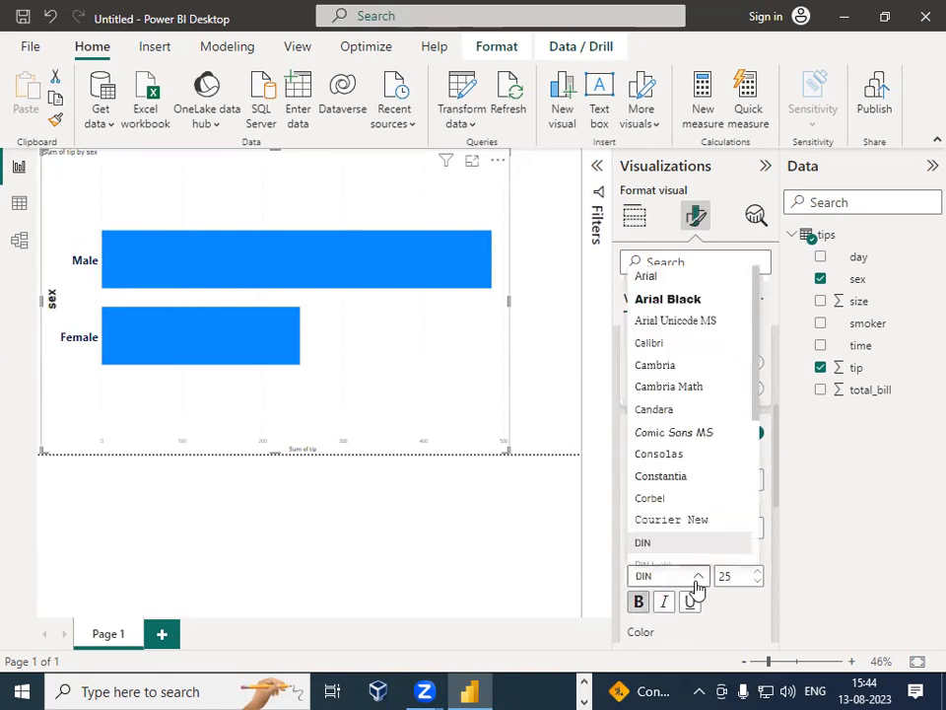
click(659, 300)
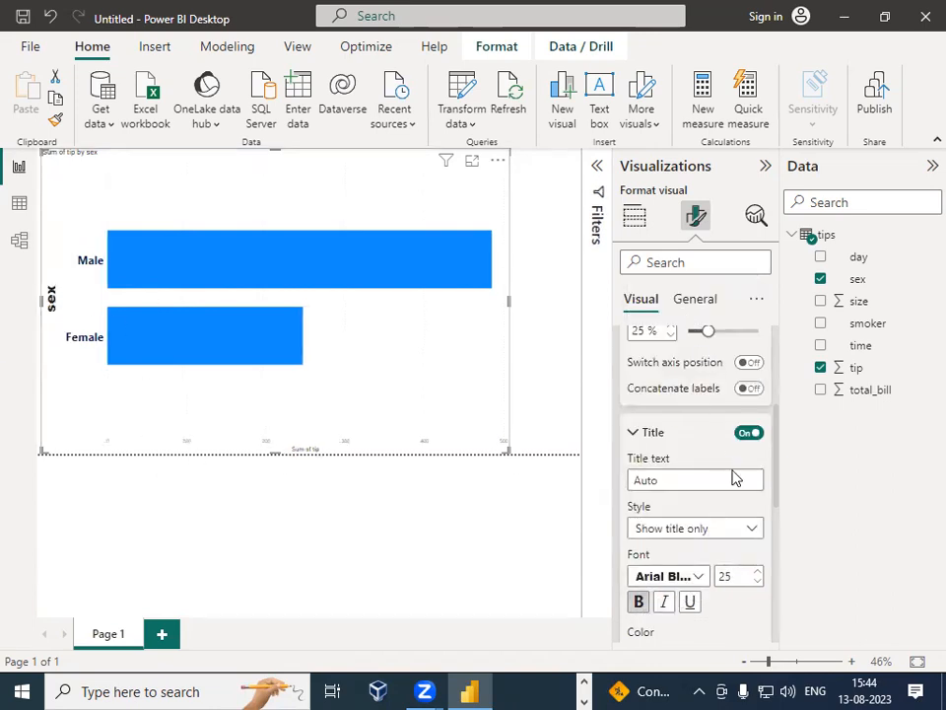
Step: Underline the Y-axis title and set its color to a light blue-violet tint
scroll(734, 591, down, 2)
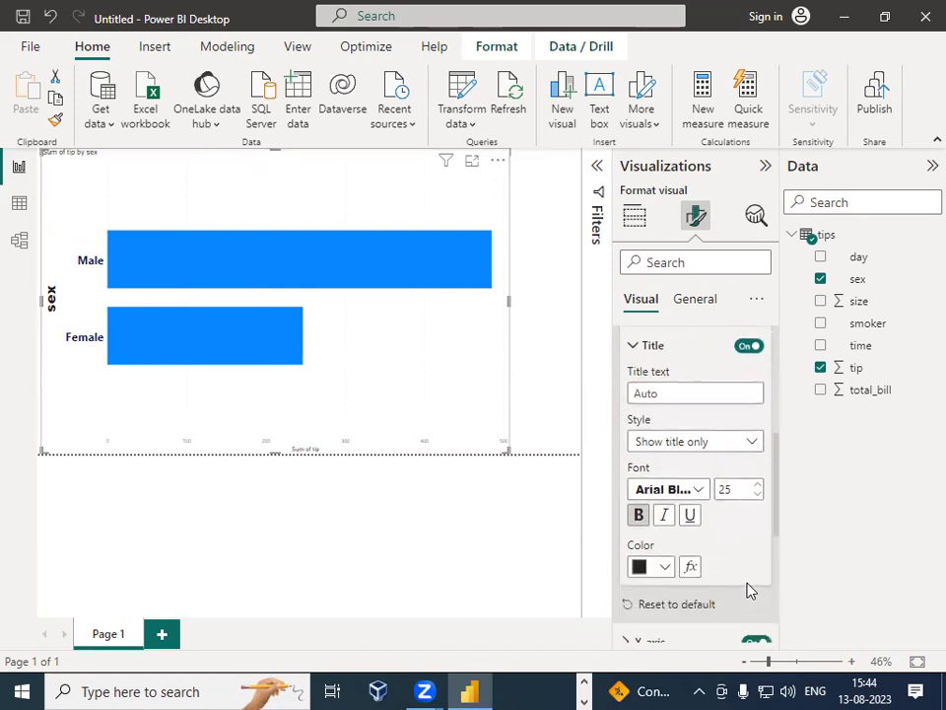
click(691, 507)
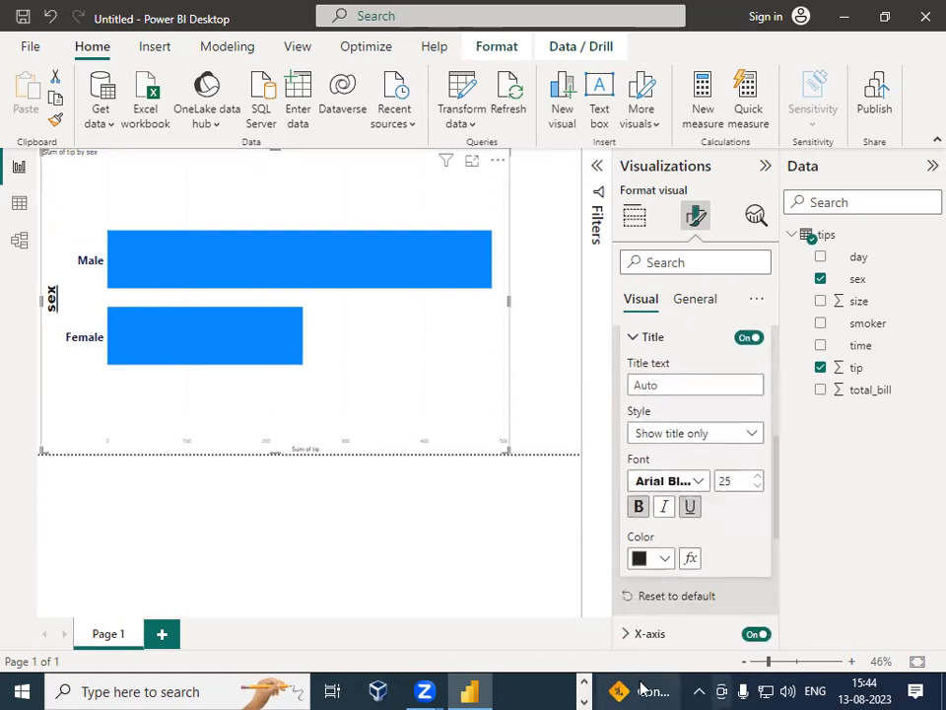
click(650, 560)
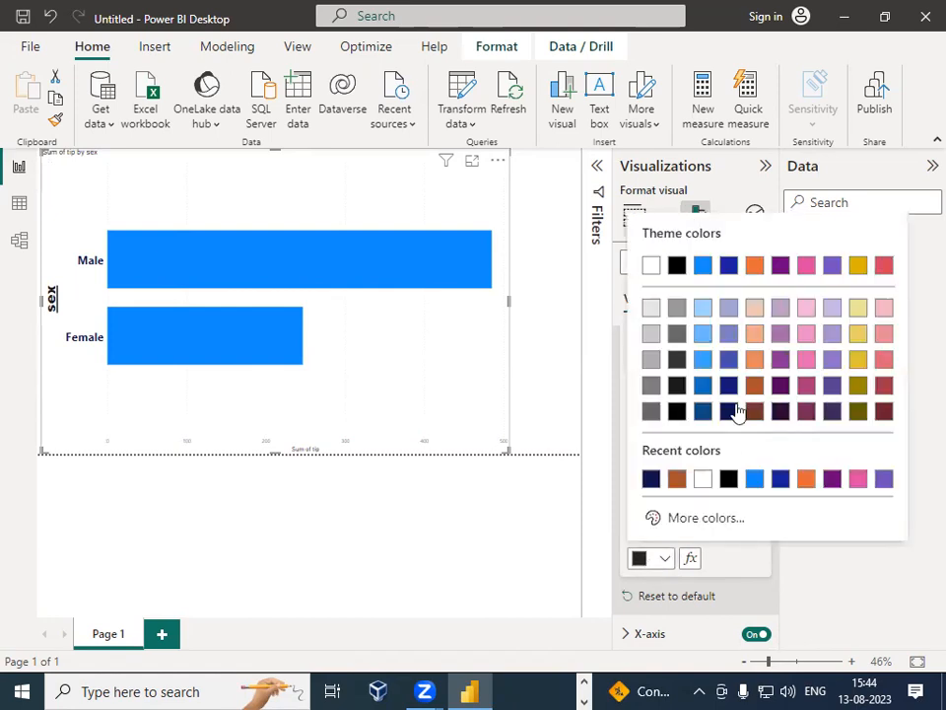
click(728, 332)
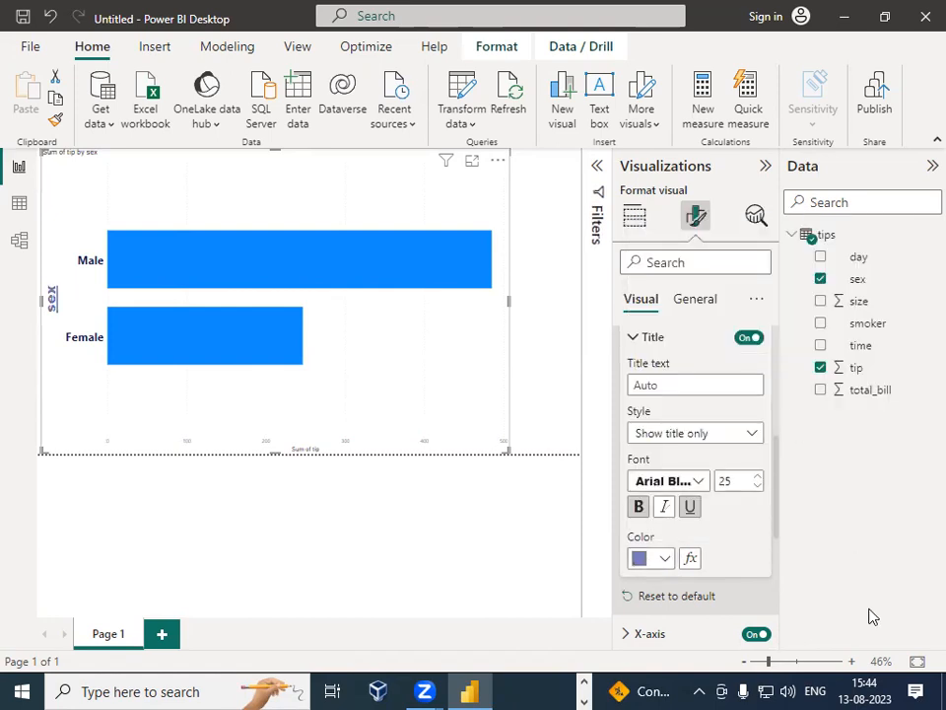
scroll(744, 528, down, 3)
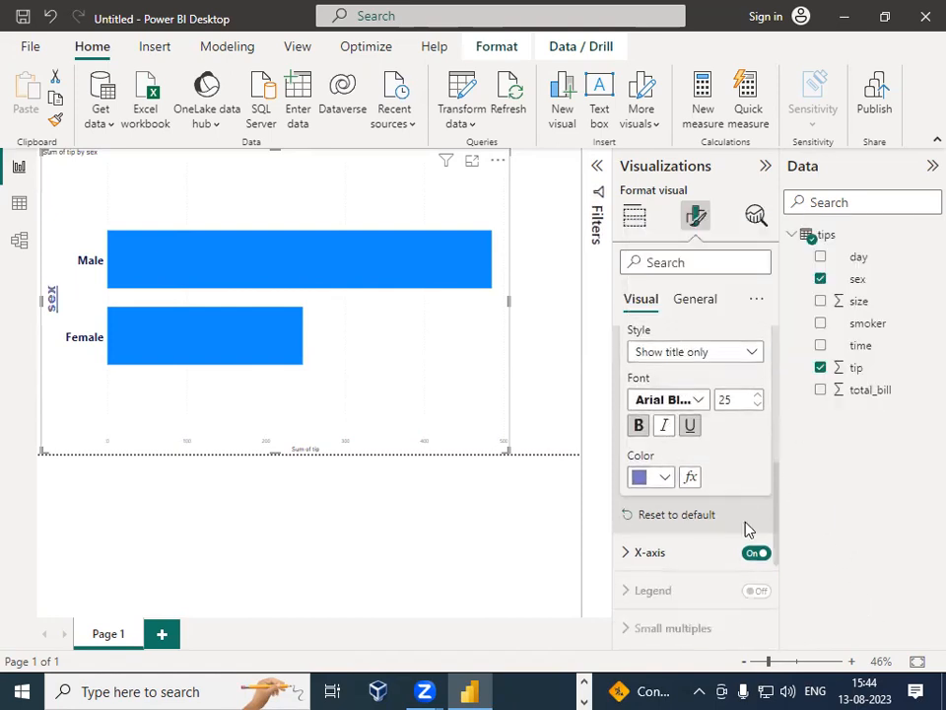
click(632, 493)
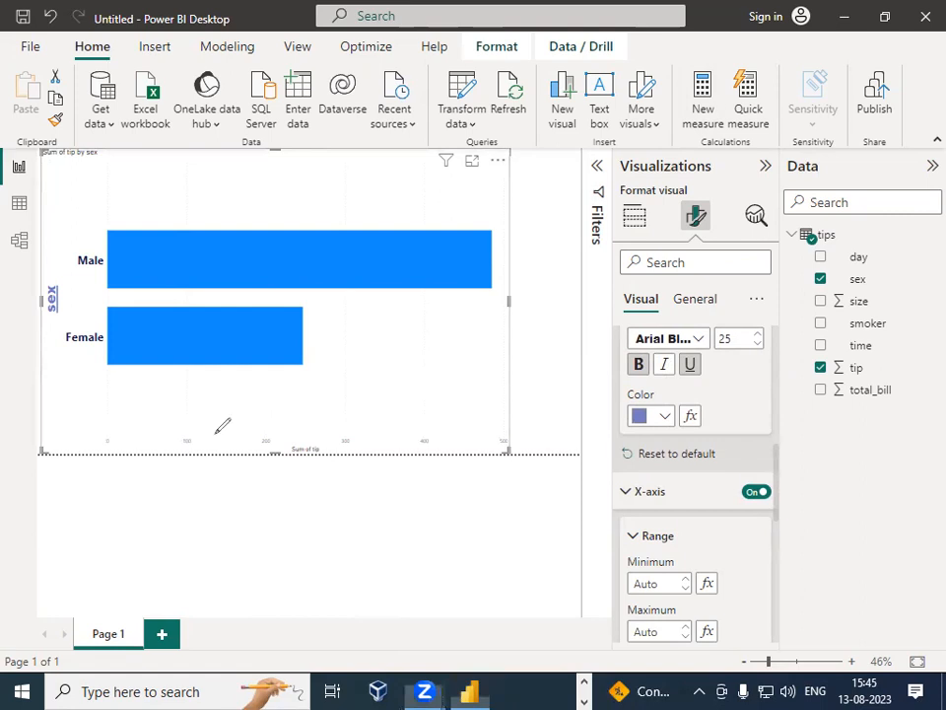
drag(183, 445, 195, 446)
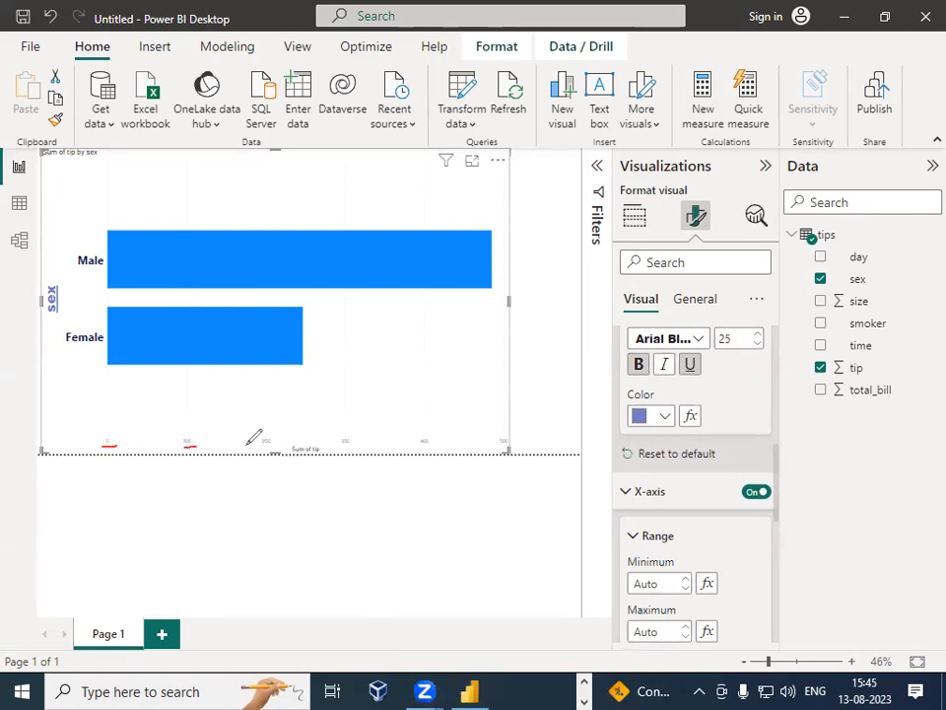
drag(342, 444, 357, 444)
drag(490, 449, 503, 449)
drag(292, 454, 347, 442)
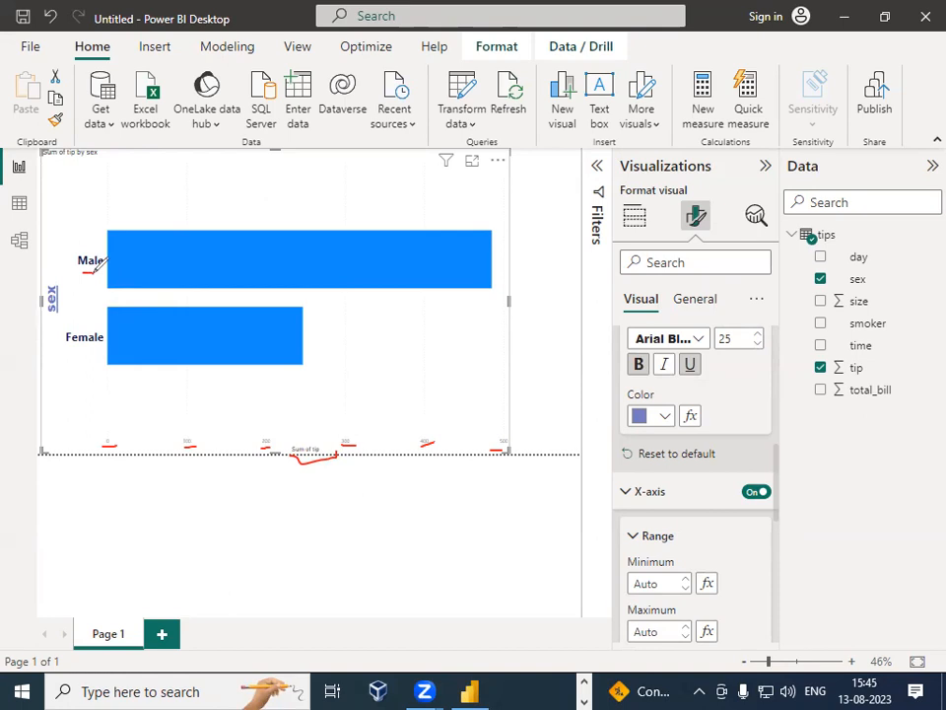
drag(76, 353, 90, 352)
click(682, 89)
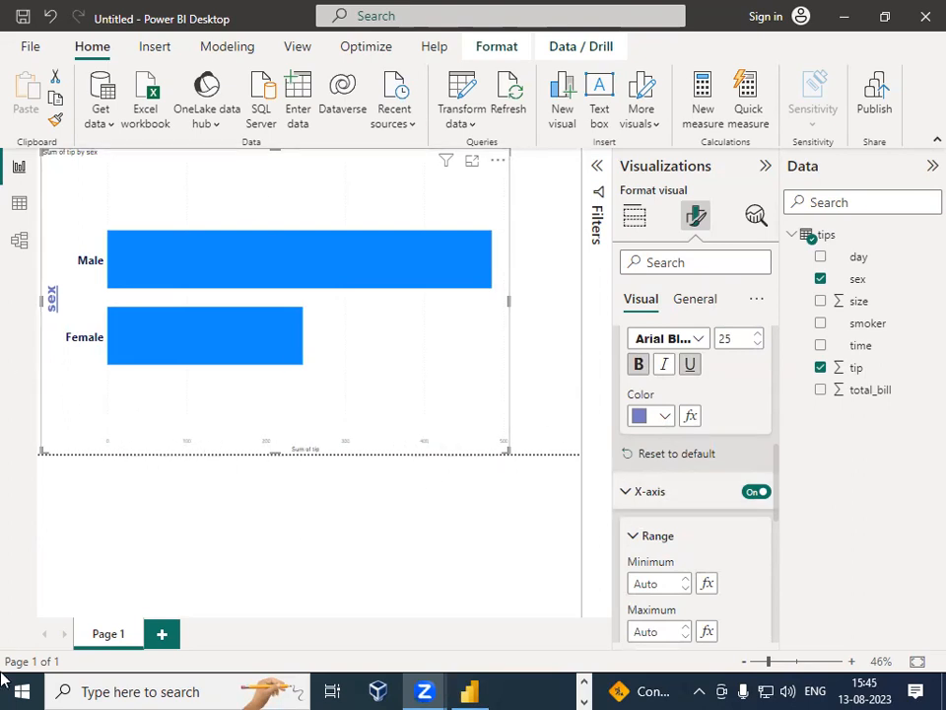
click(634, 492)
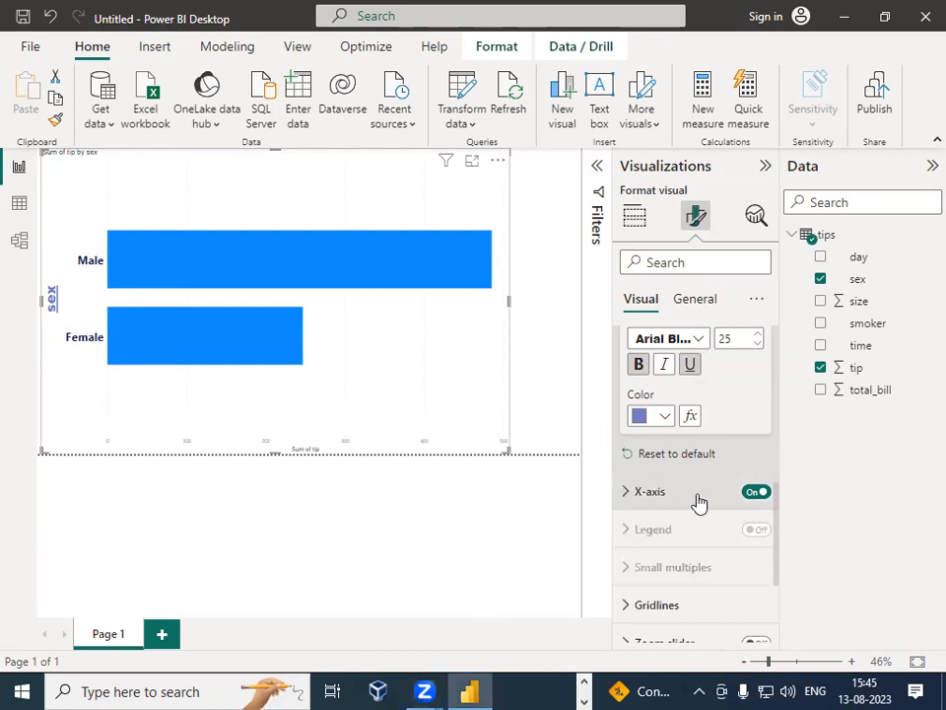
click(630, 496)
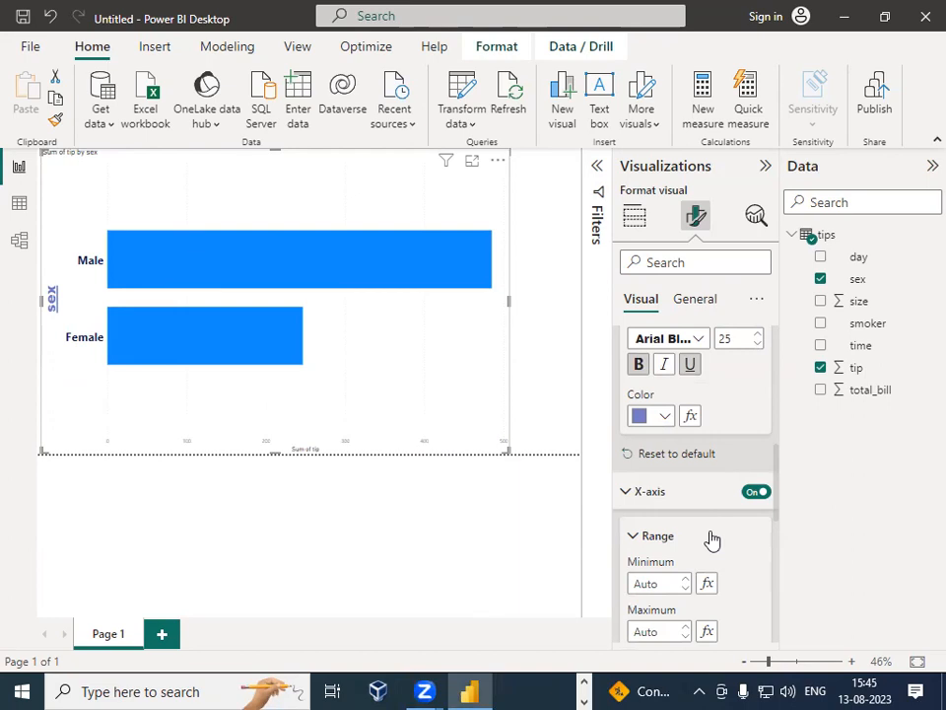
Step: Set the X-axis value labels to font size 20, bold and italic
scroll(703, 535, down, 1)
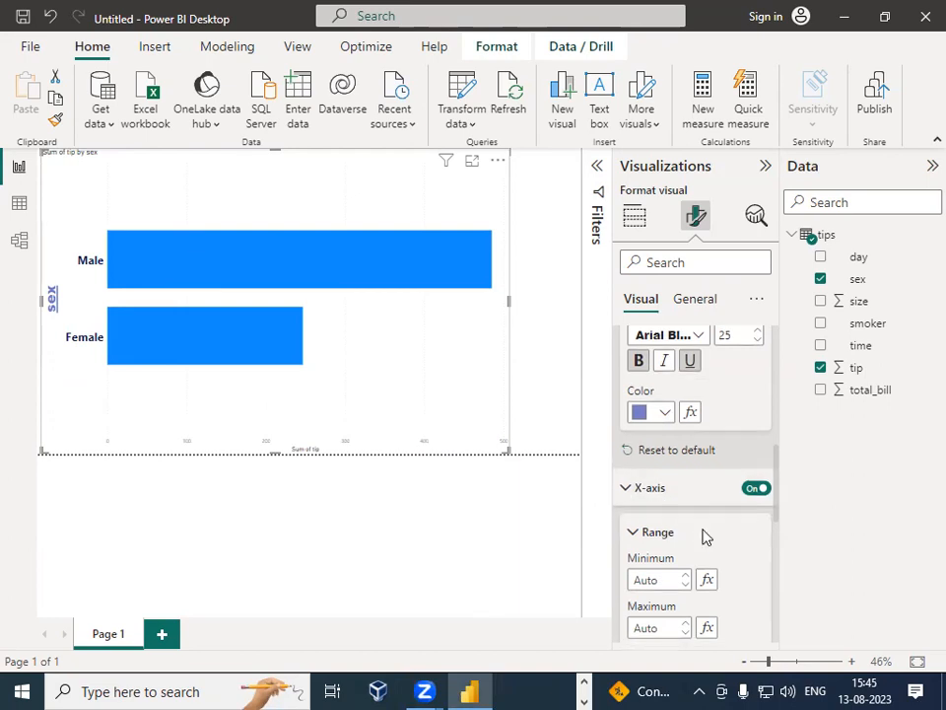
scroll(703, 535, down, 3)
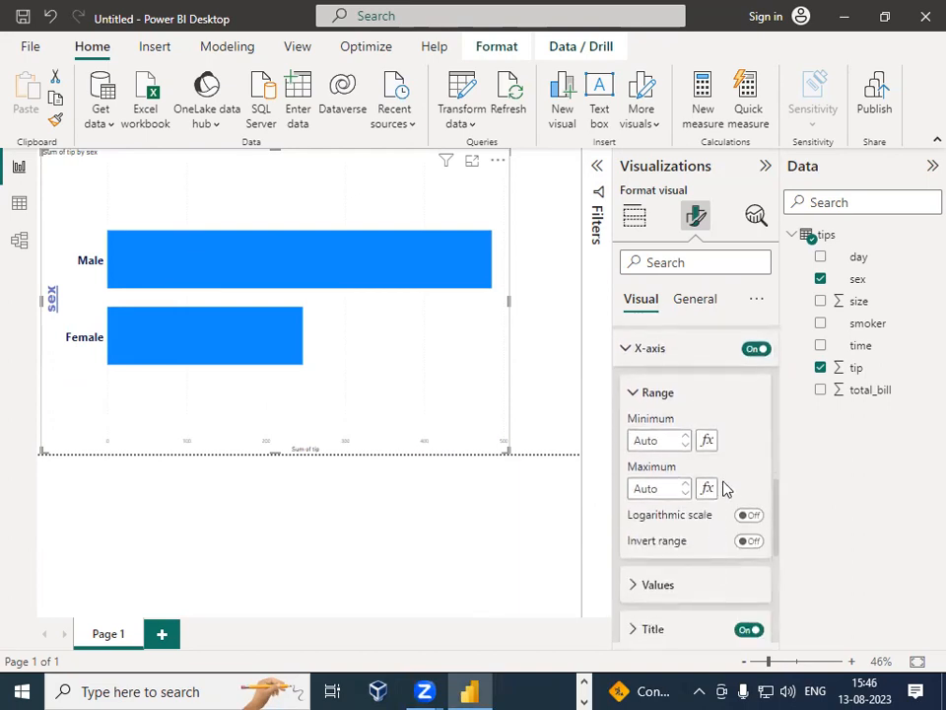
scroll(739, 513, down, 3)
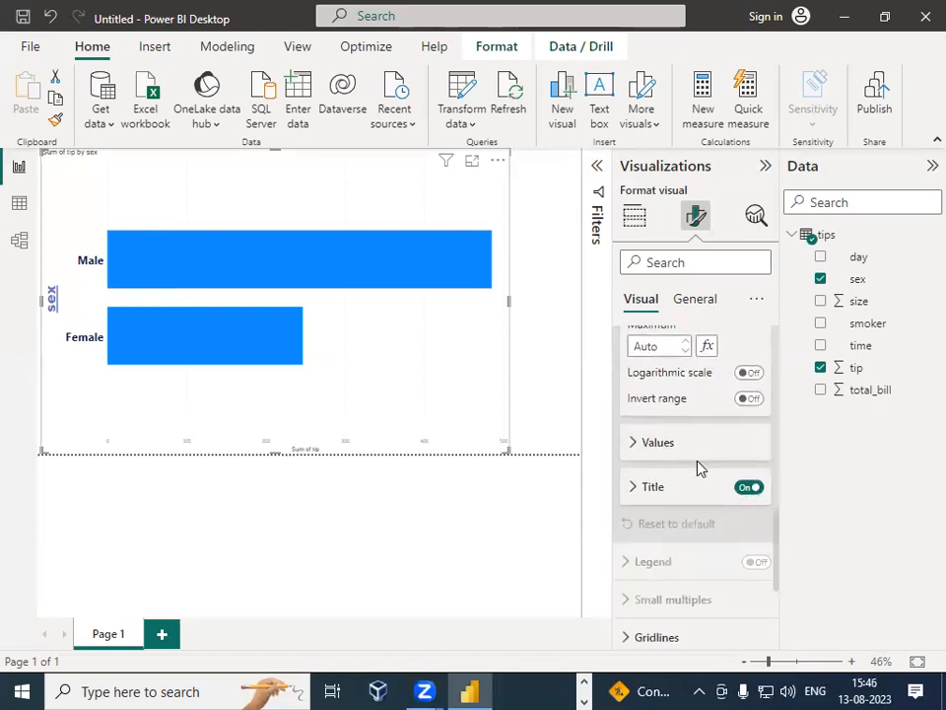
click(650, 443)
double_click(730, 490)
text(25)
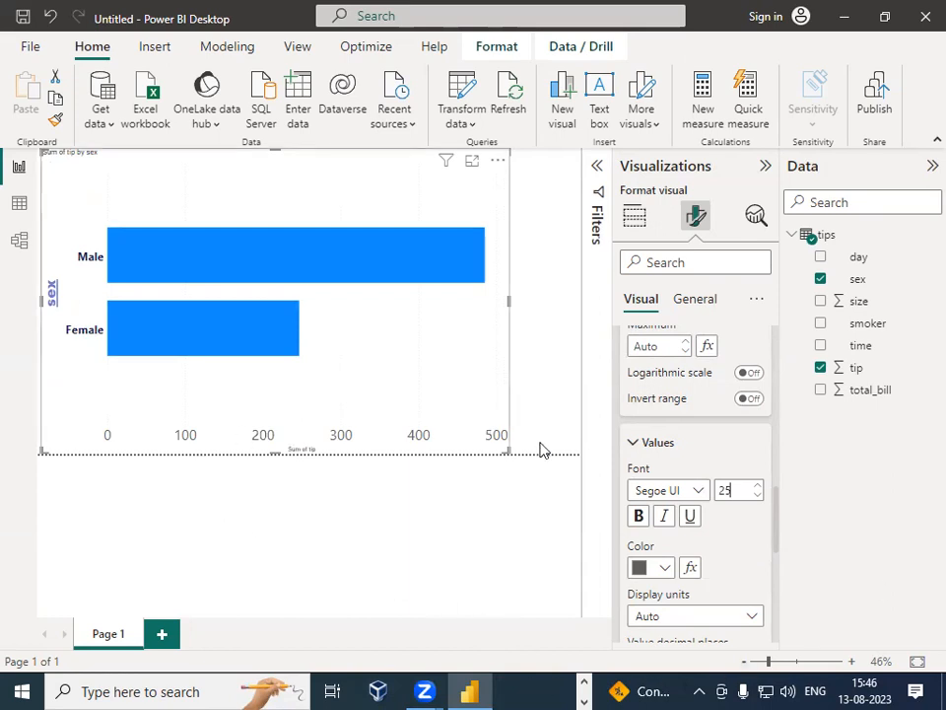
key(BackSpace)
text(0)
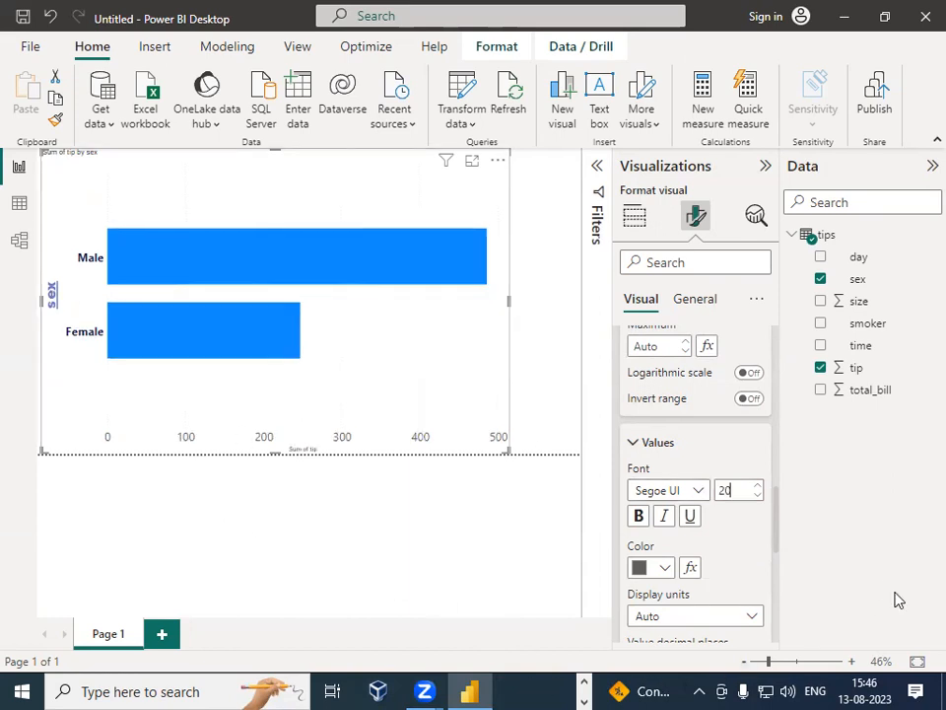
click(640, 515)
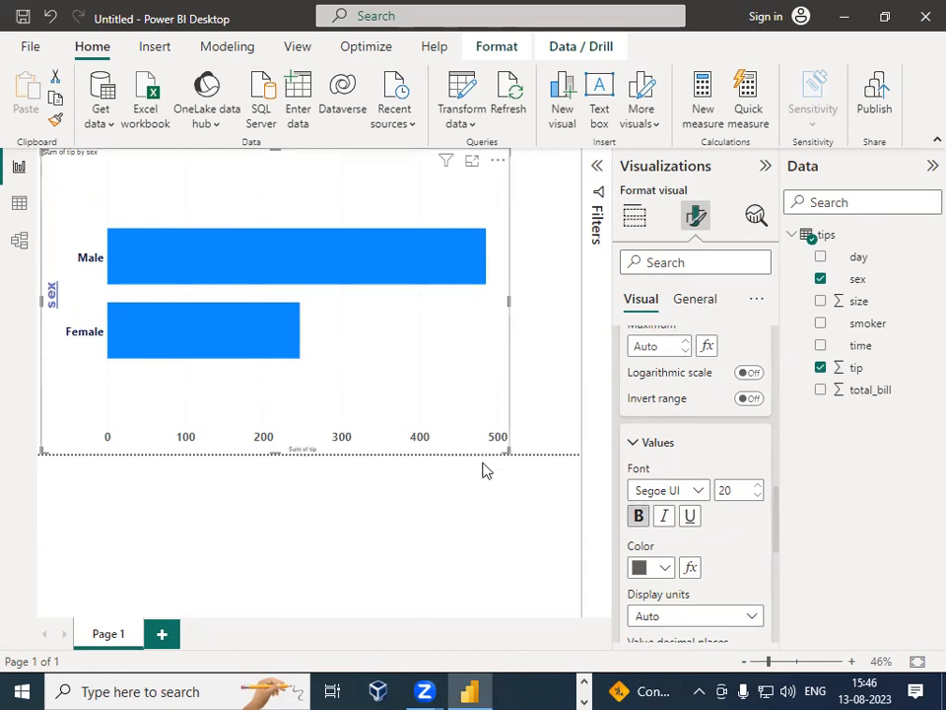
click(676, 523)
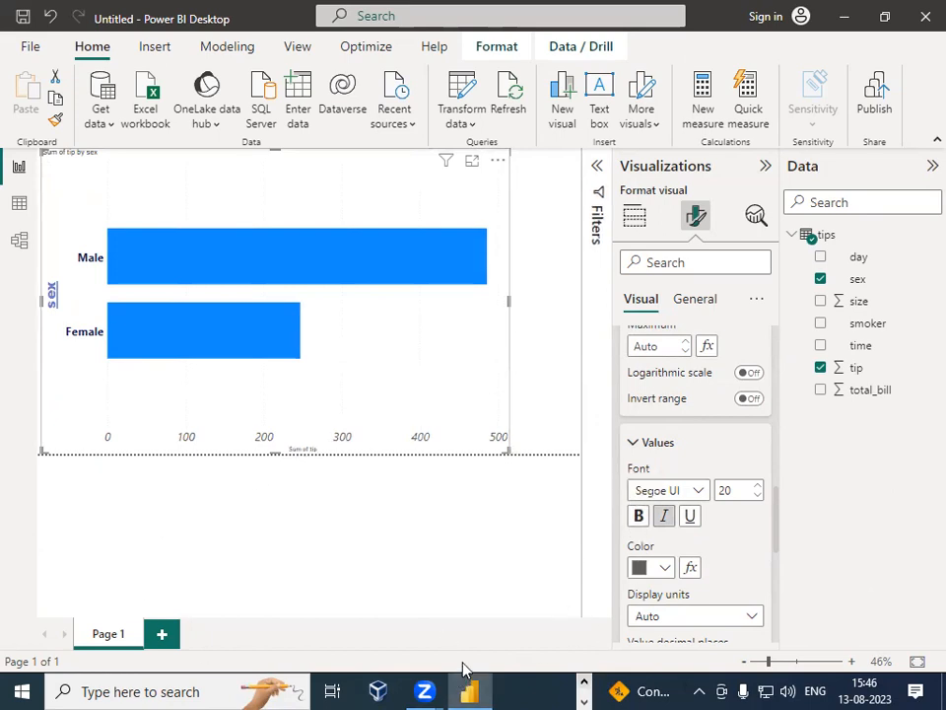
click(642, 567)
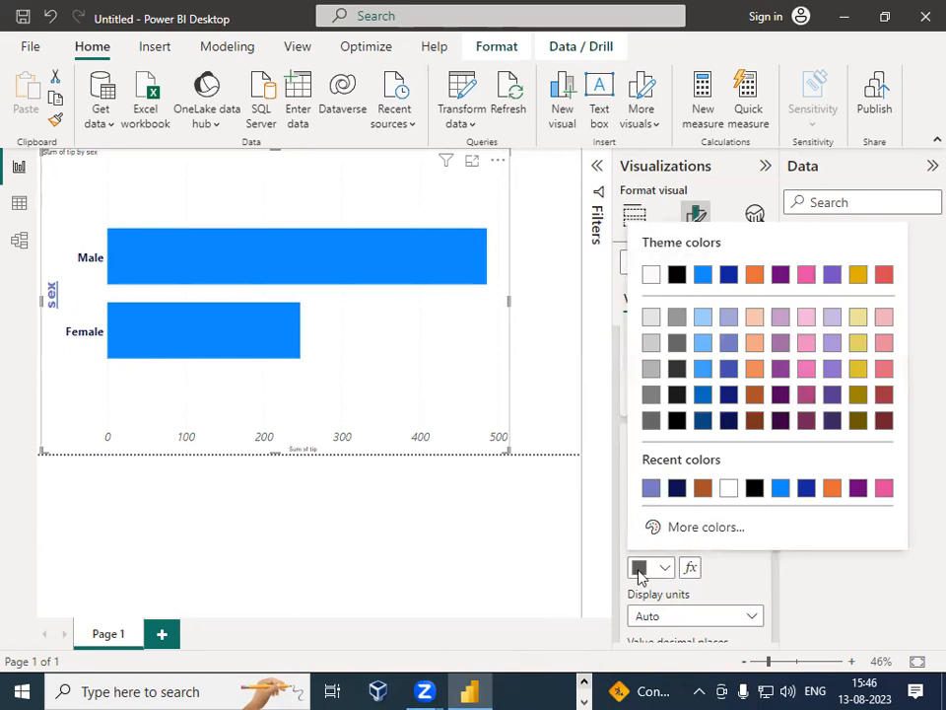
click(734, 572)
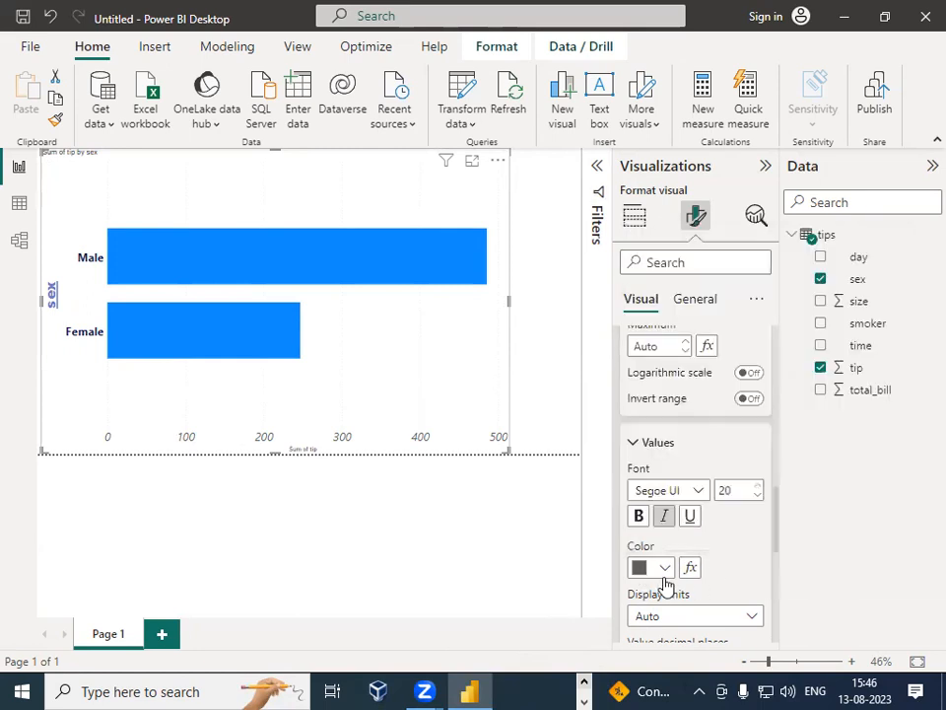
Step: Set the X-axis value label color to black
click(645, 577)
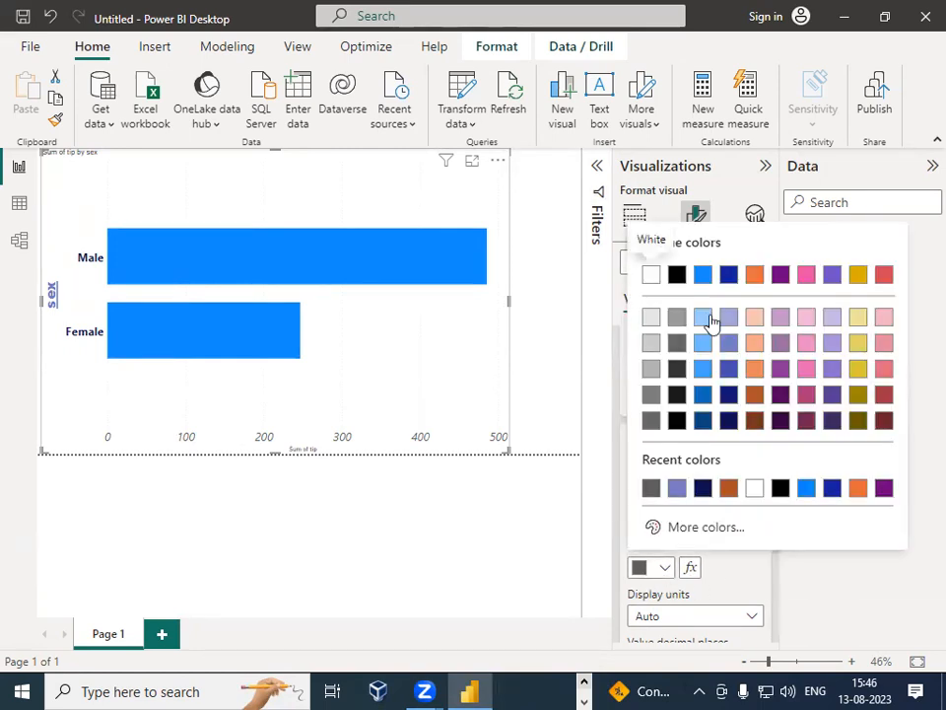
click(676, 275)
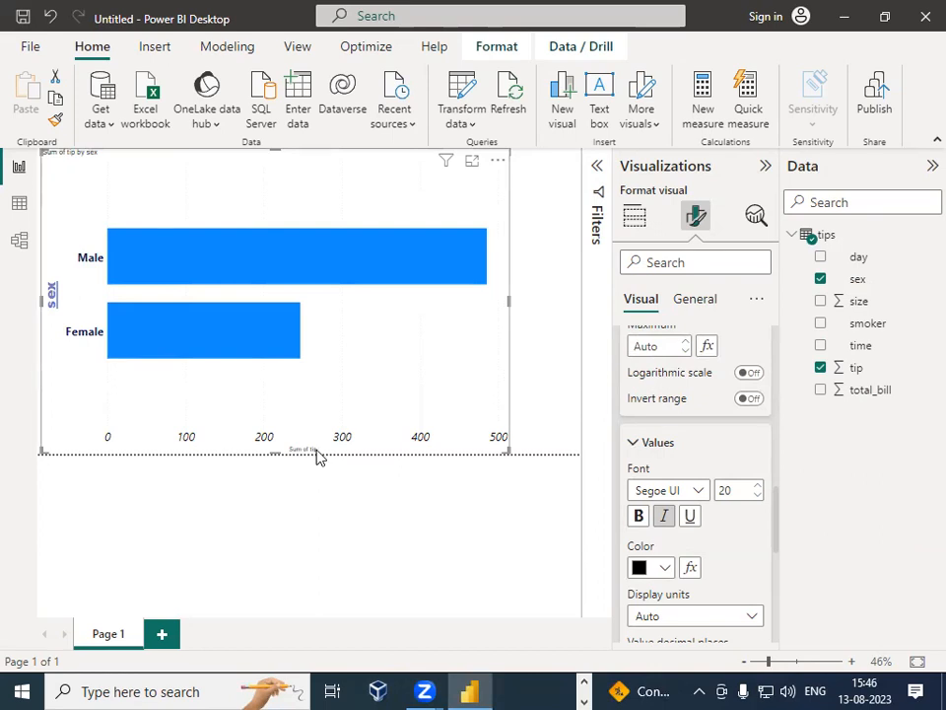
Step: Open the X-axis title settings, set its font size to 25 and make it bold
scroll(671, 488, down, 3)
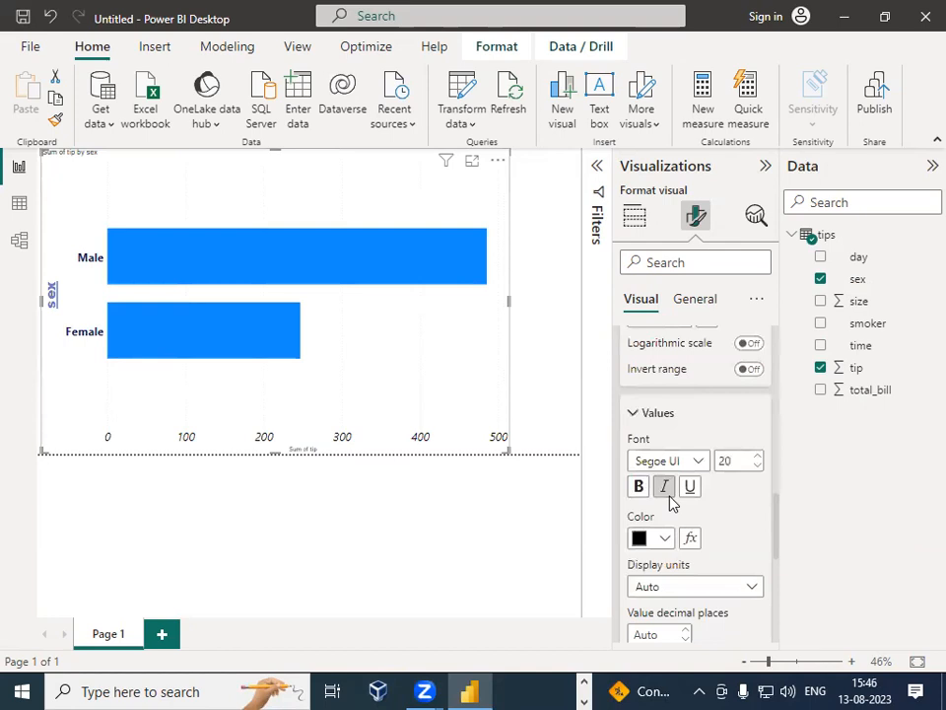
scroll(690, 532, down, 1)
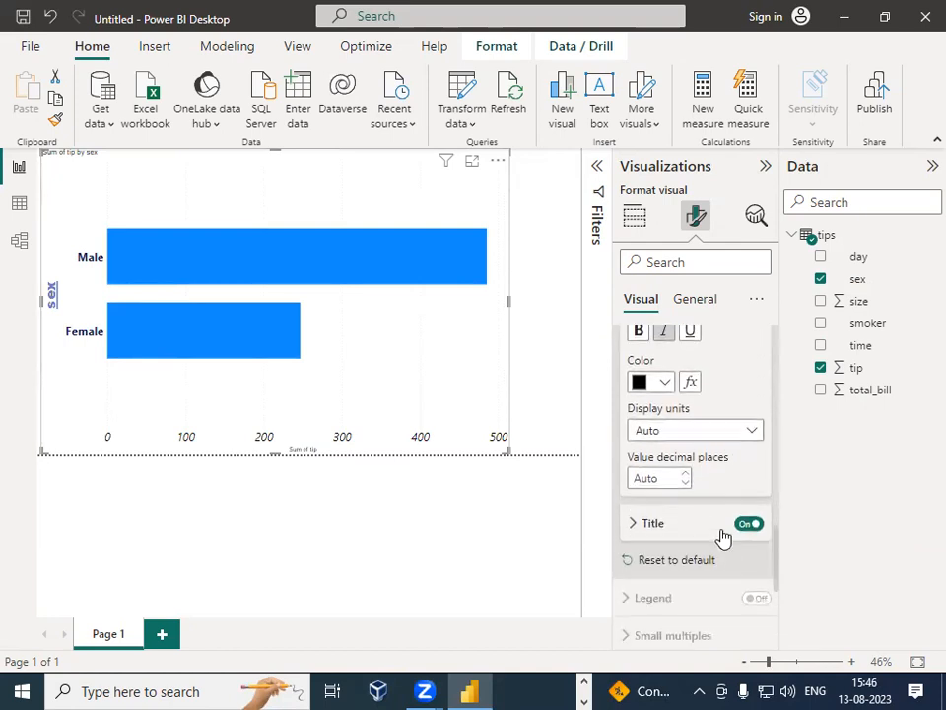
click(631, 518)
scroll(714, 542, down, 2)
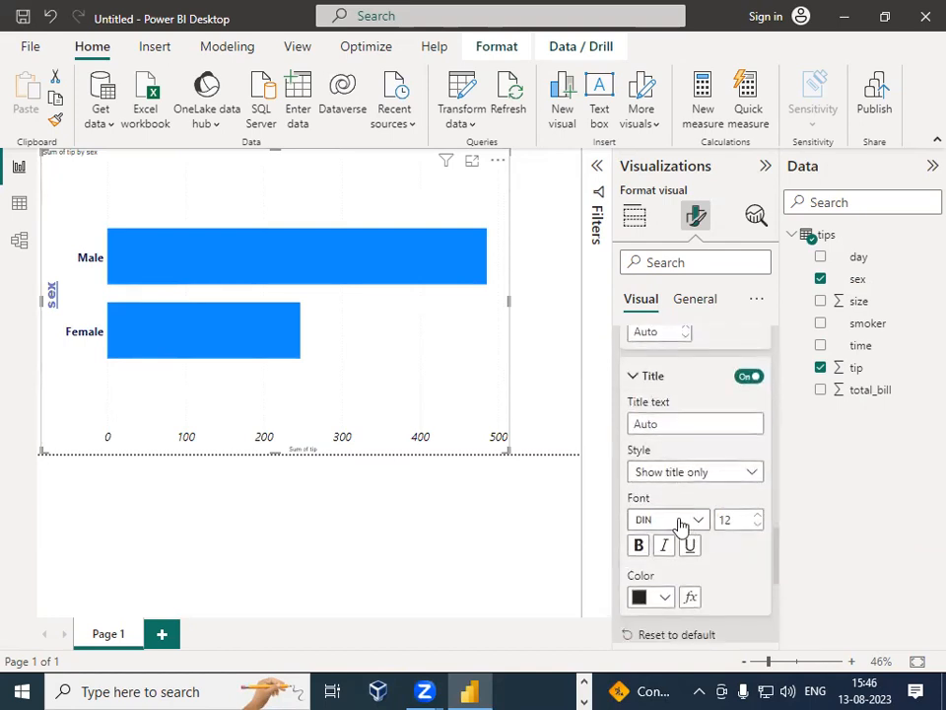
drag(742, 520, 728, 522)
text(20)
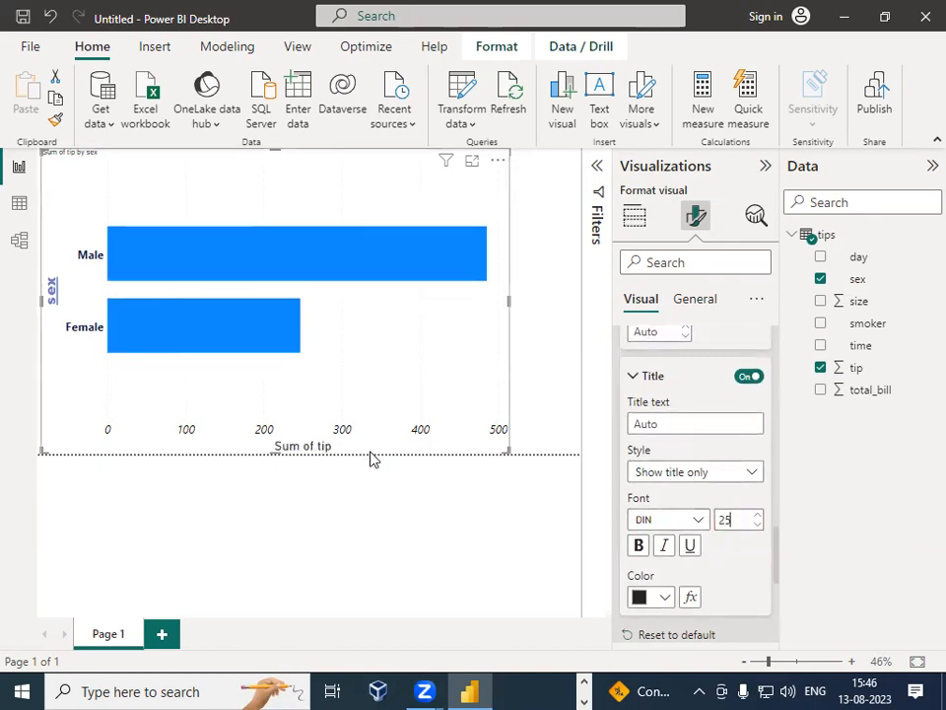
click(636, 545)
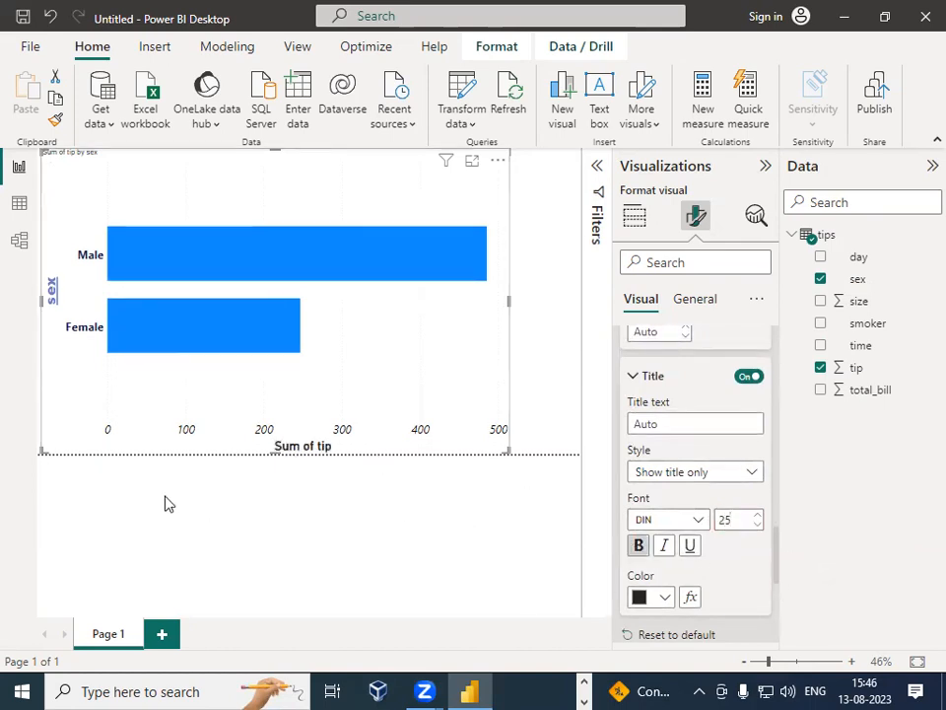
Step: Set the X-axis title color to a bright blue
click(640, 597)
click(703, 372)
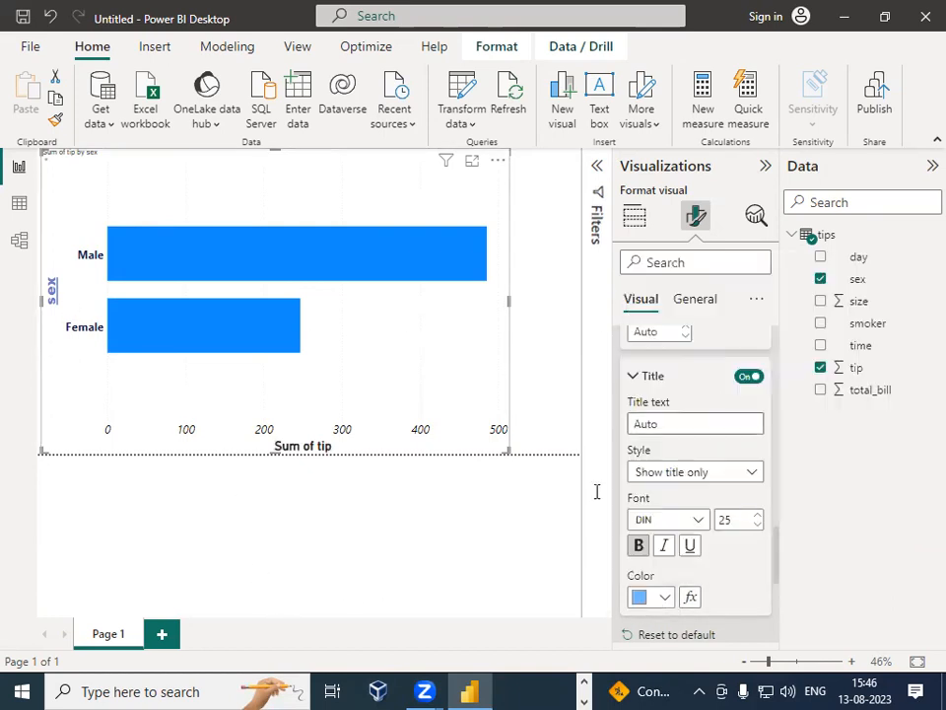
click(658, 597)
click(706, 425)
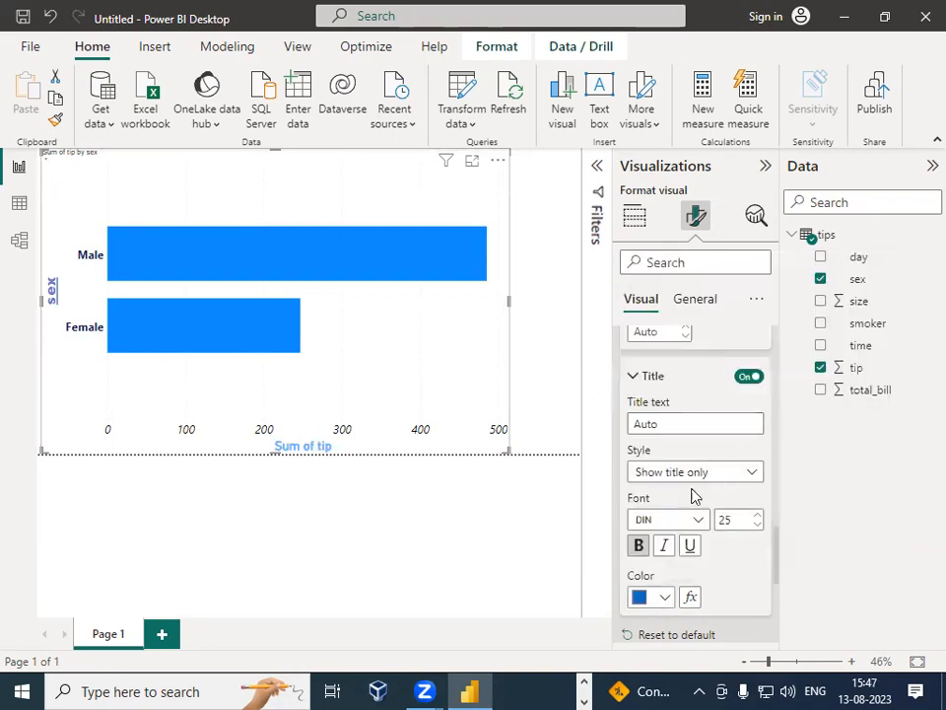
click(649, 598)
click(701, 309)
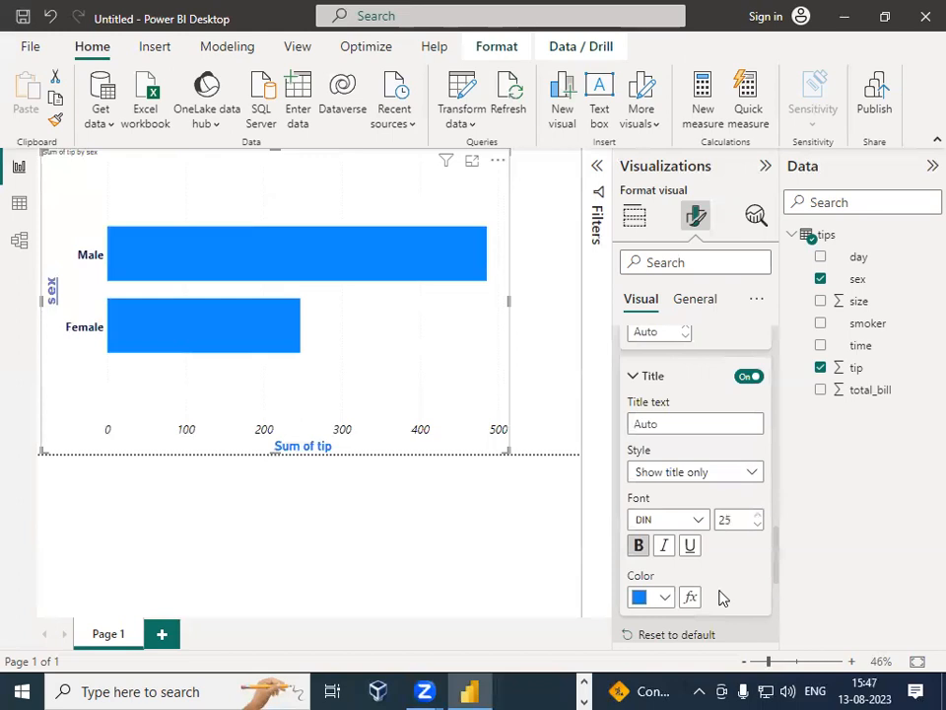
Step: Reset the X-axis formatting to default
scroll(717, 564, down, 5)
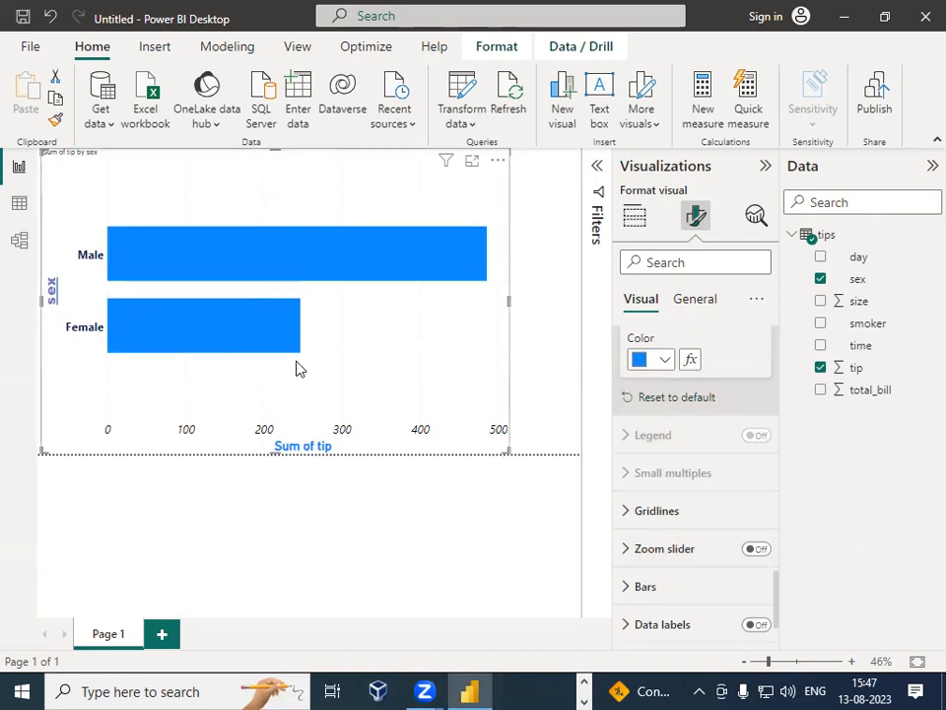
click(673, 400)
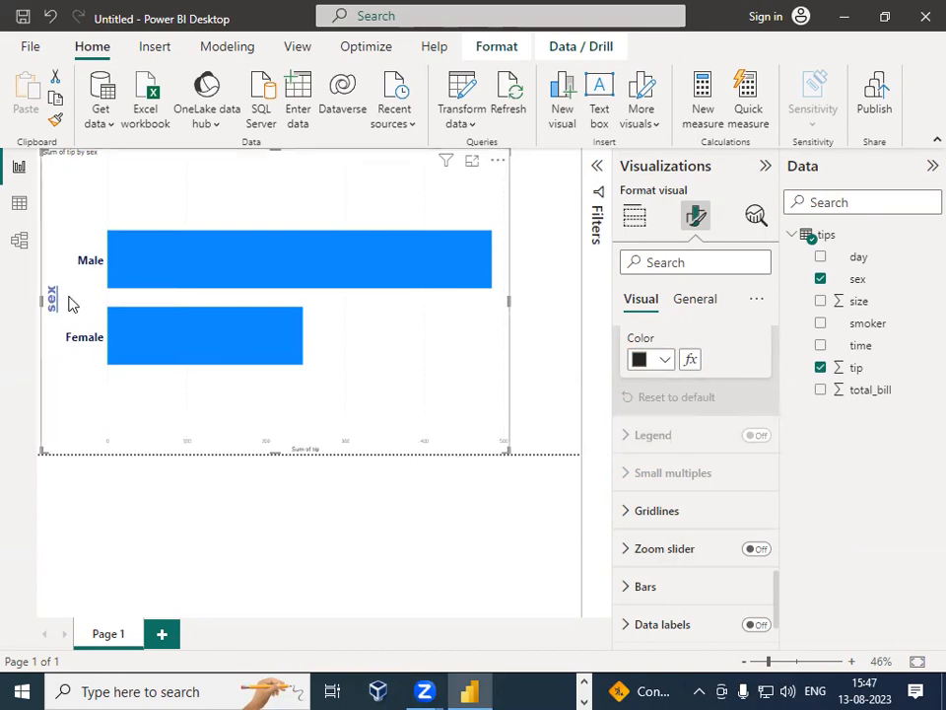
Step: Set the X-axis value labels to font size 20, bold, with black color
scroll(697, 575, up, 5)
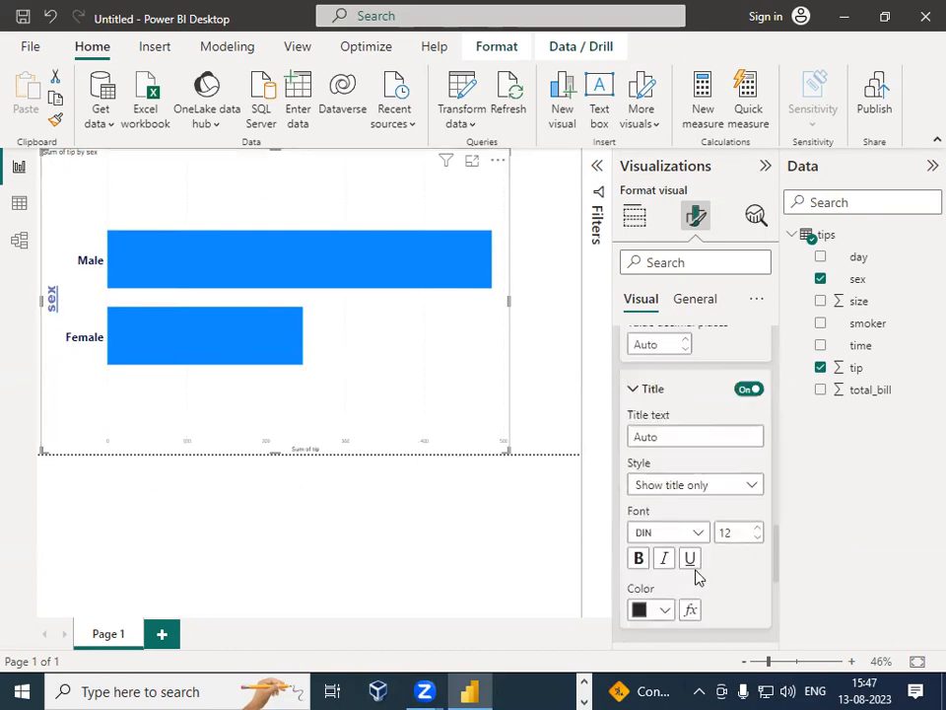
scroll(680, 507, up, 4)
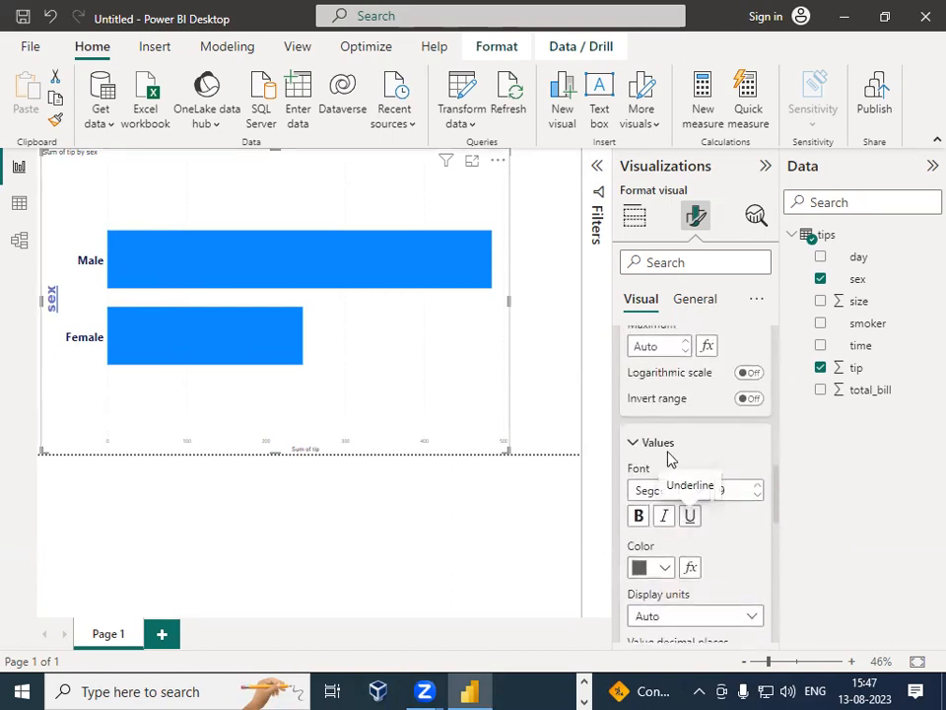
scroll(709, 508, down, 10)
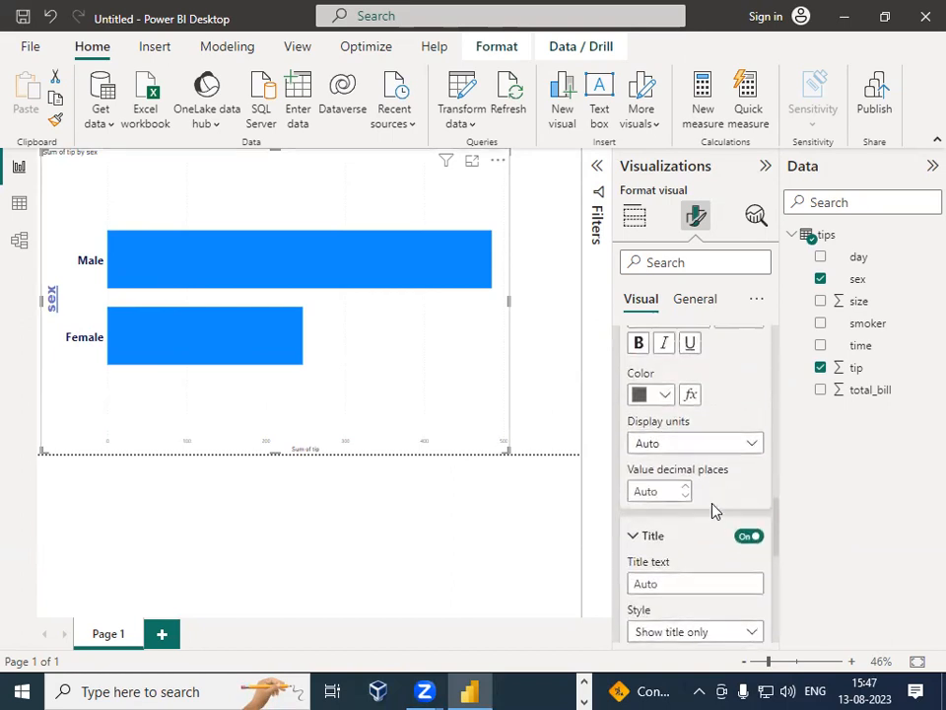
scroll(643, 453, up, 3)
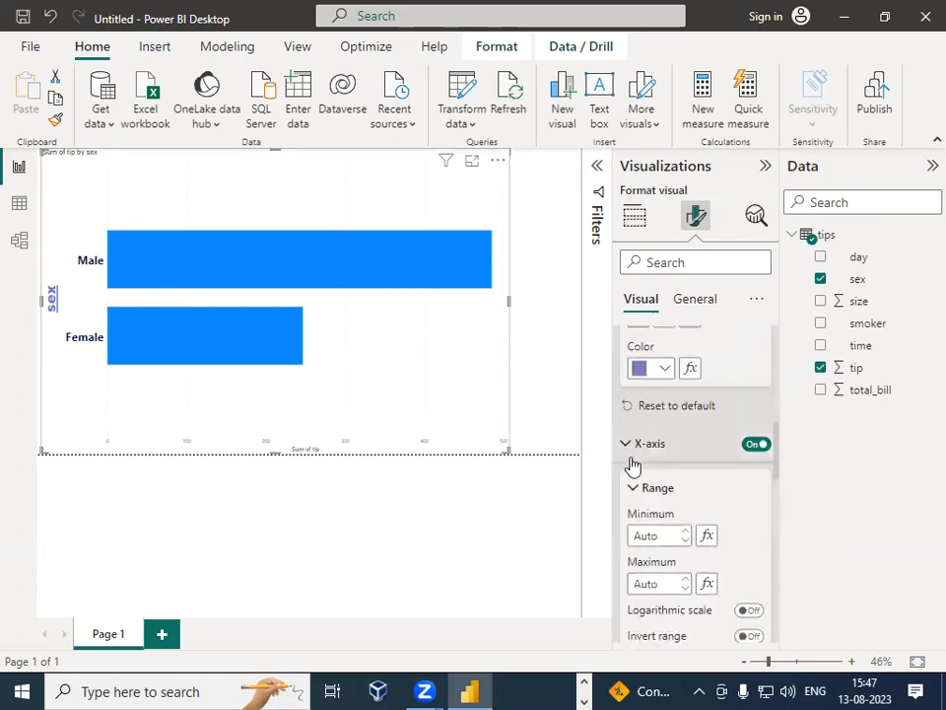
scroll(739, 492, up, 5)
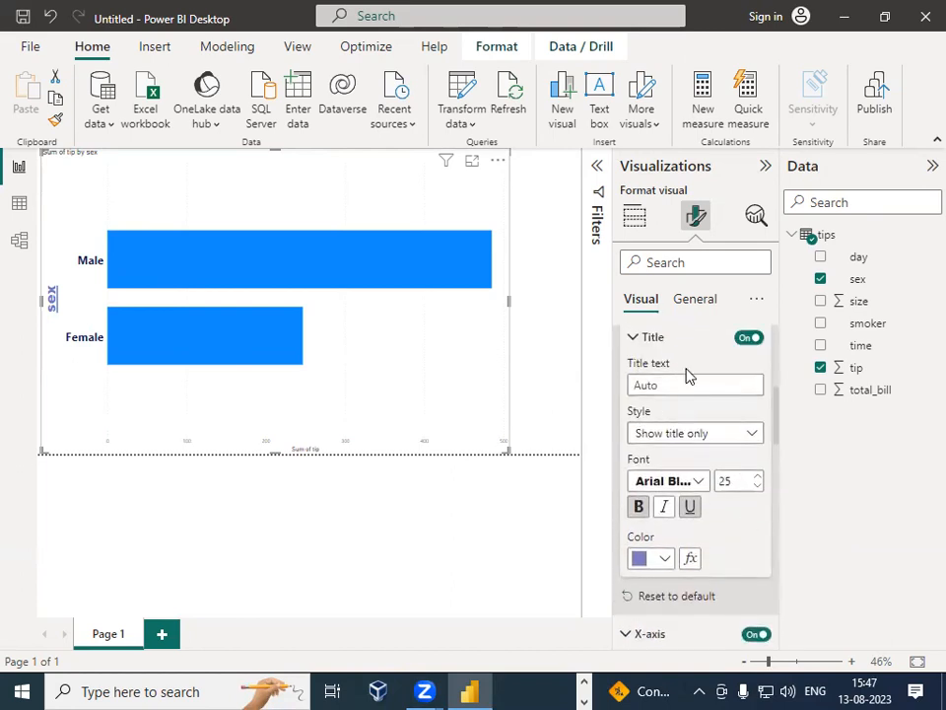
scroll(690, 424, up, 5)
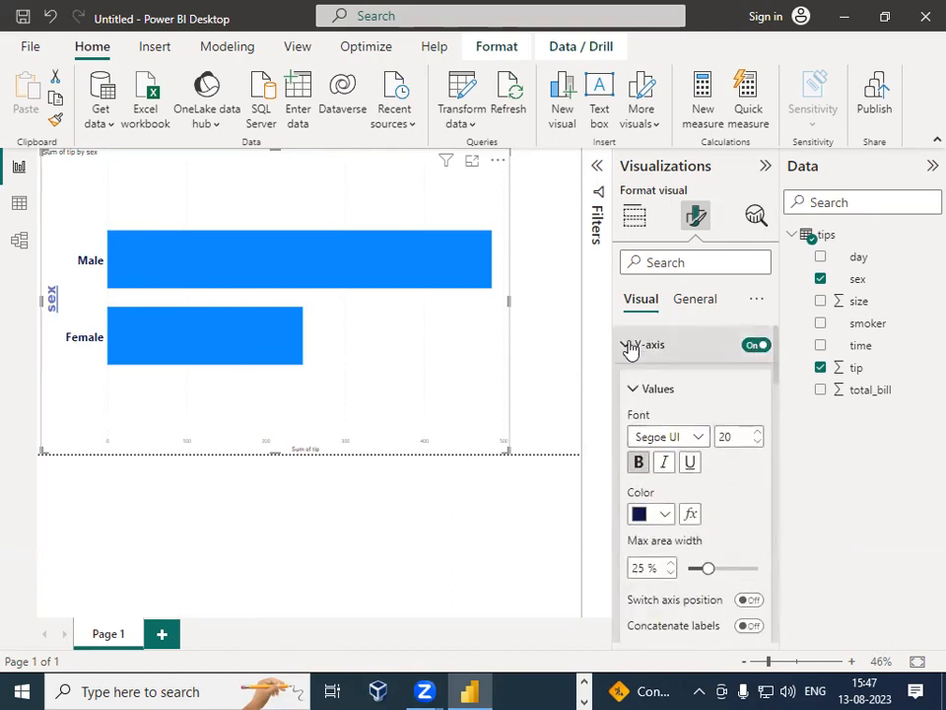
click(631, 347)
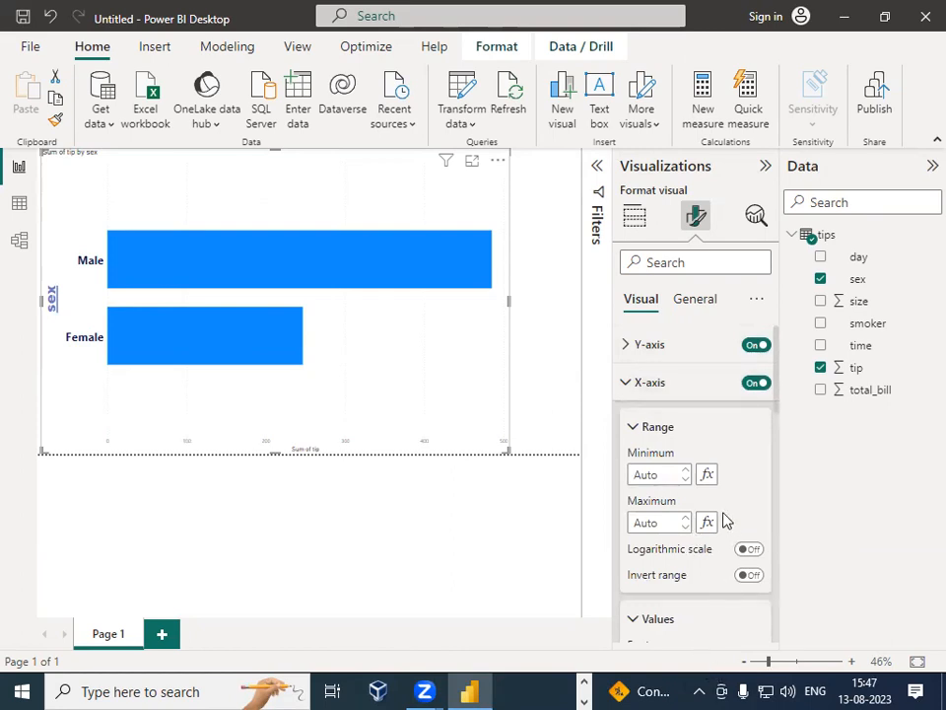
scroll(745, 541, down, 4)
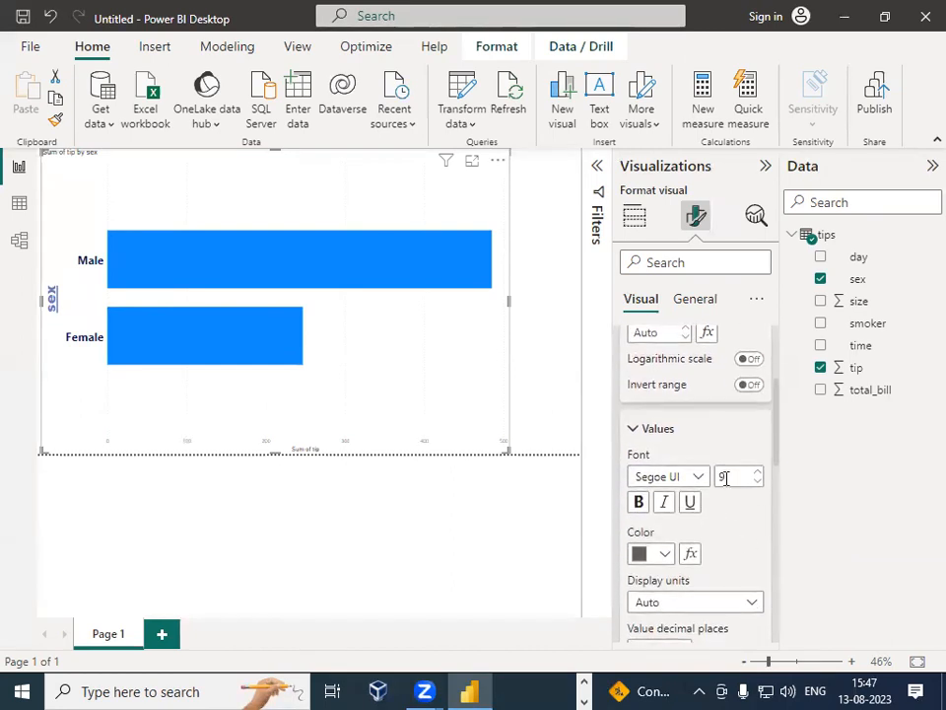
text(20)
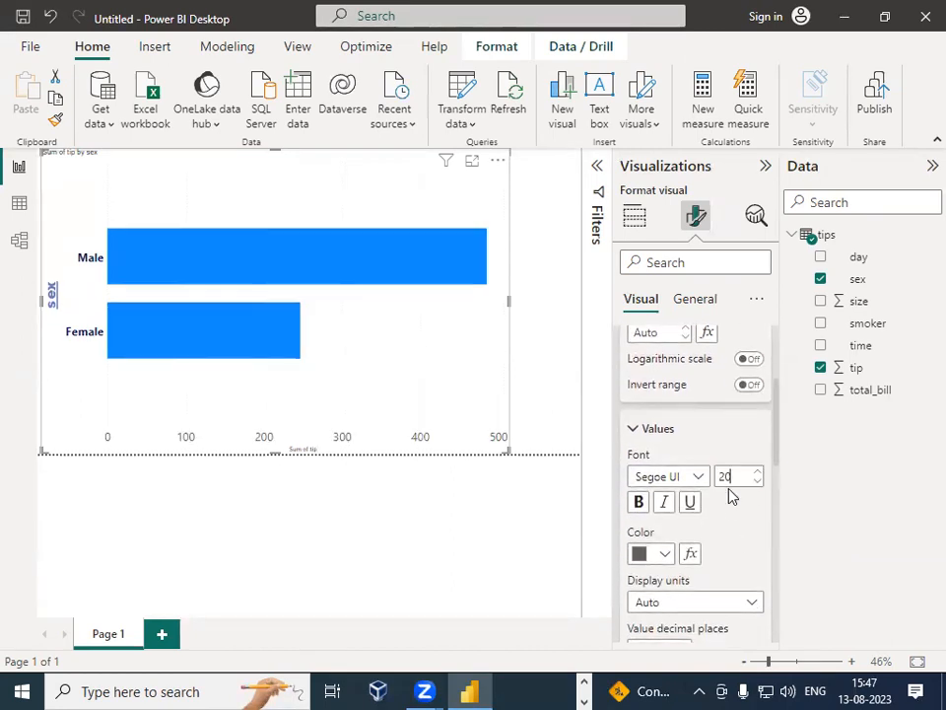
click(654, 552)
click(676, 260)
Step: Cycle the X-axis value display units through Thousands, Millions, Billions and Trillions, ending back on Auto
scroll(747, 514, down, 3)
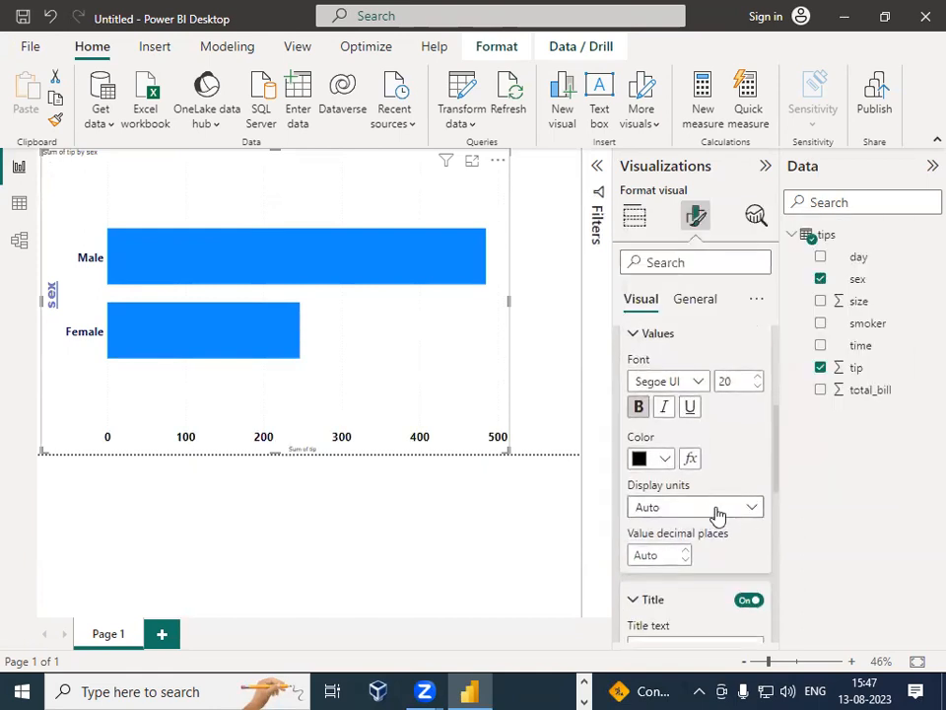
click(719, 511)
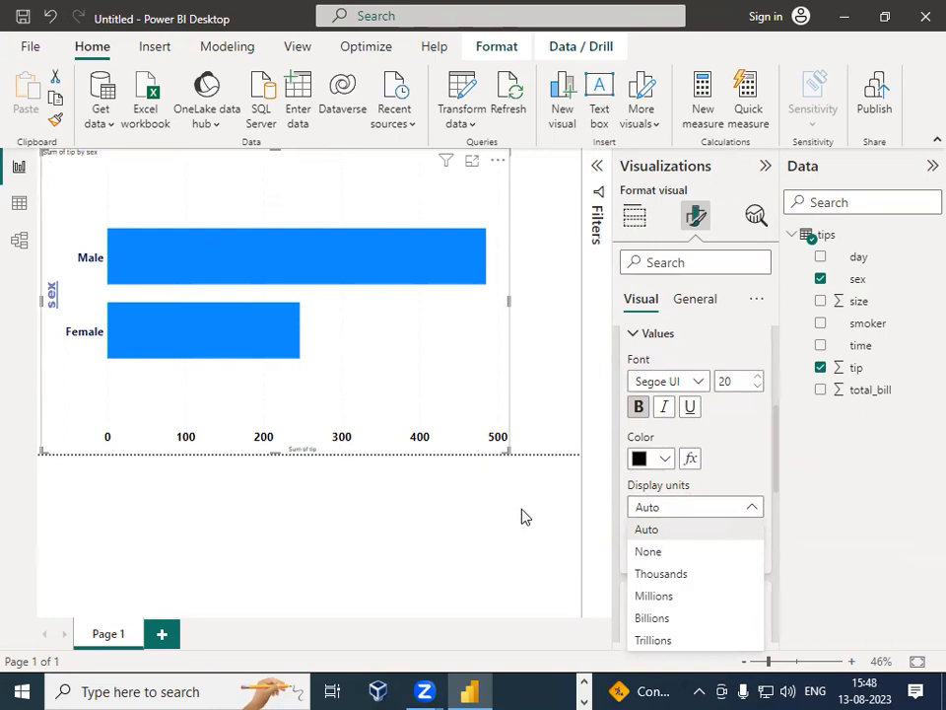
click(704, 510)
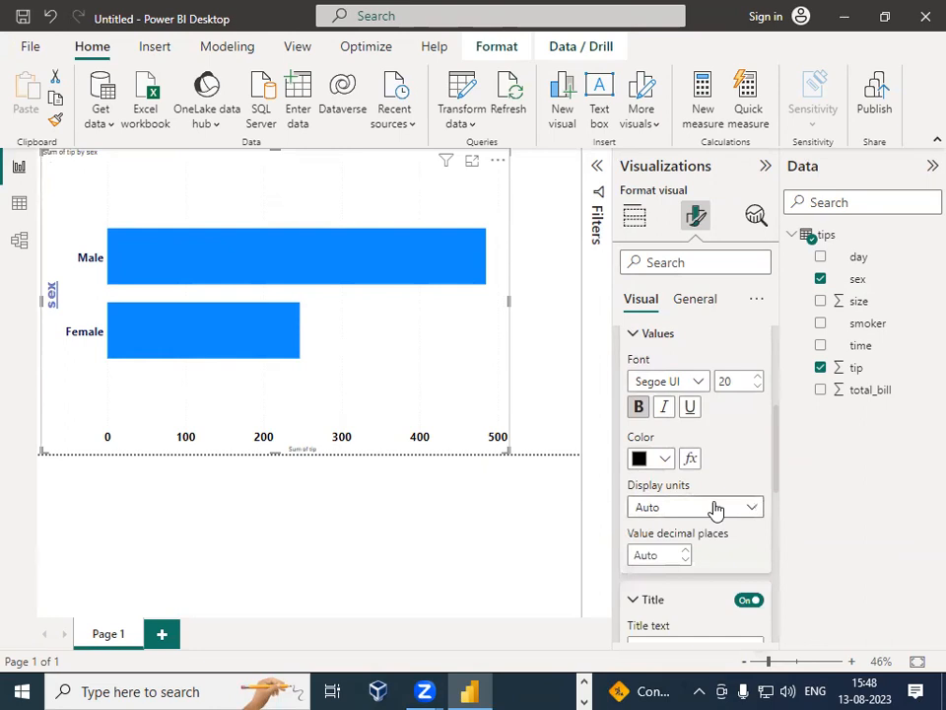
click(716, 509)
click(680, 574)
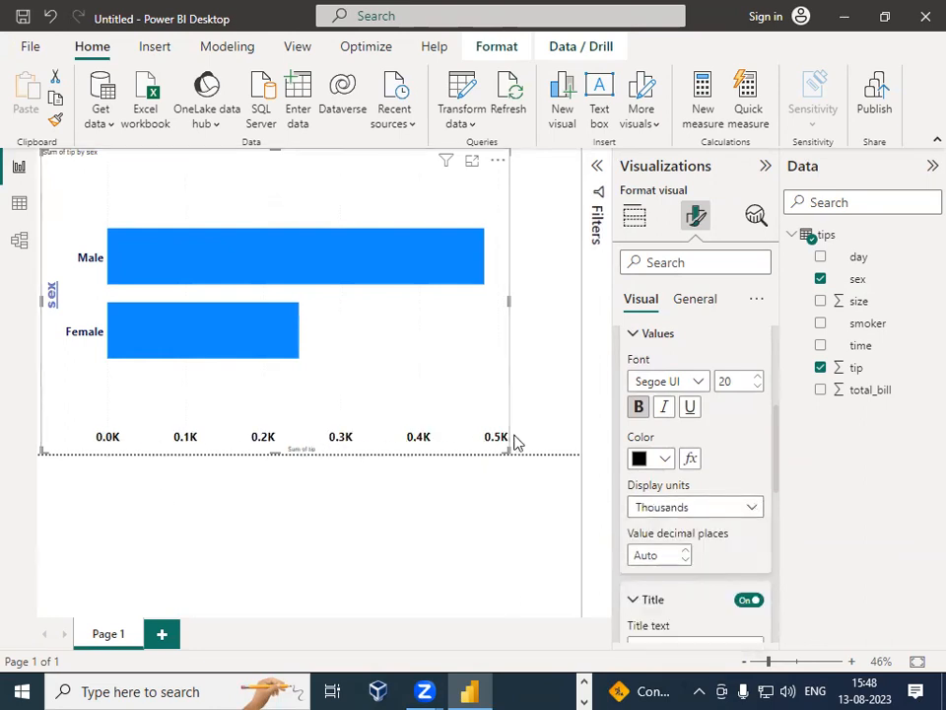
click(726, 508)
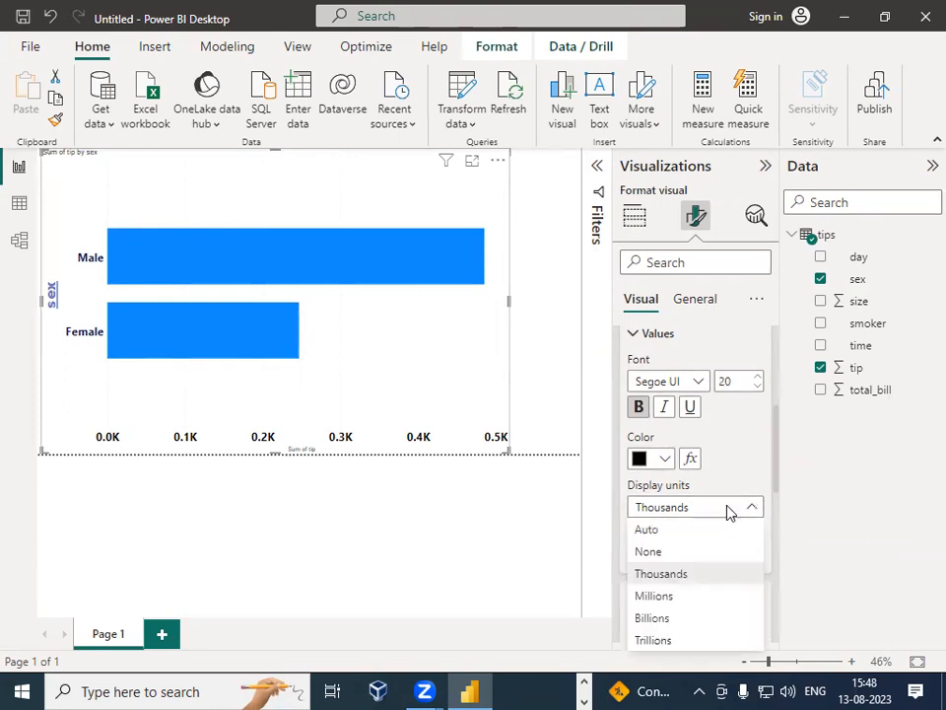
click(702, 597)
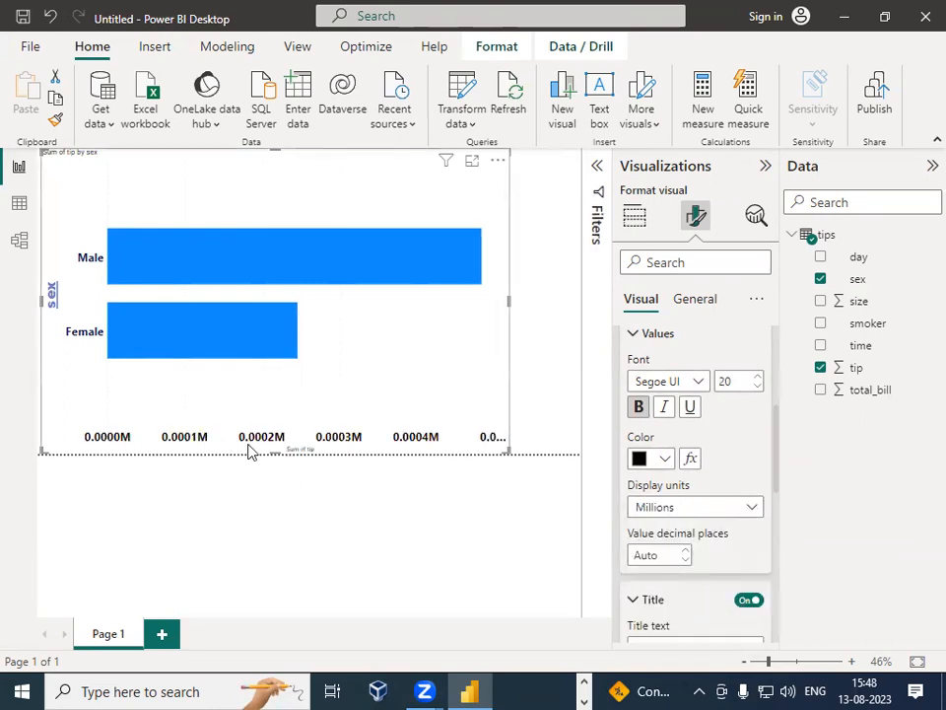
click(684, 508)
click(684, 628)
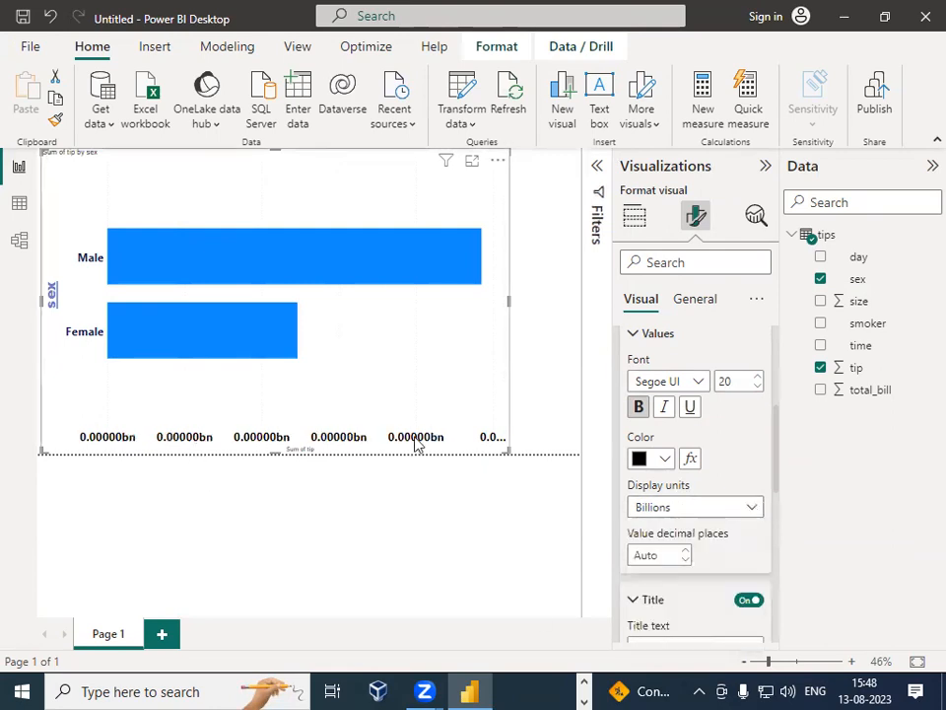
click(652, 510)
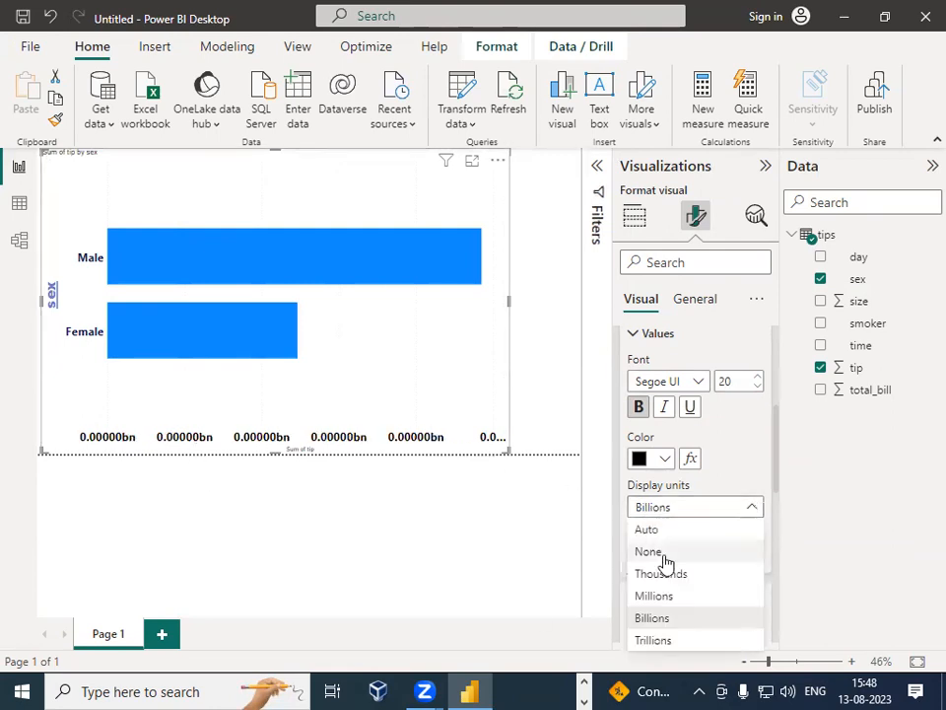
click(671, 639)
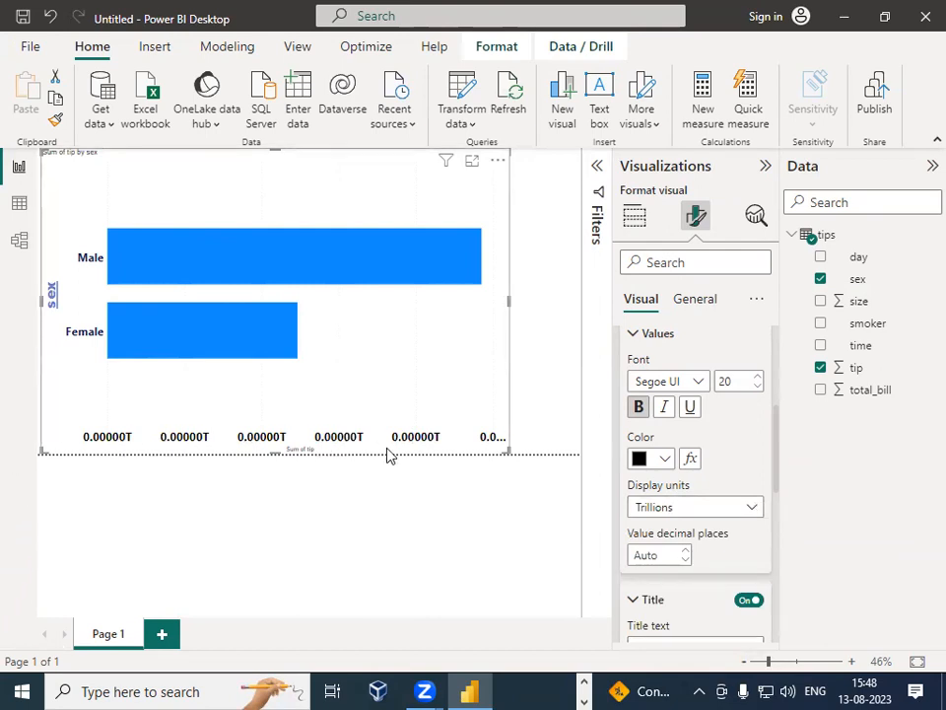
click(669, 511)
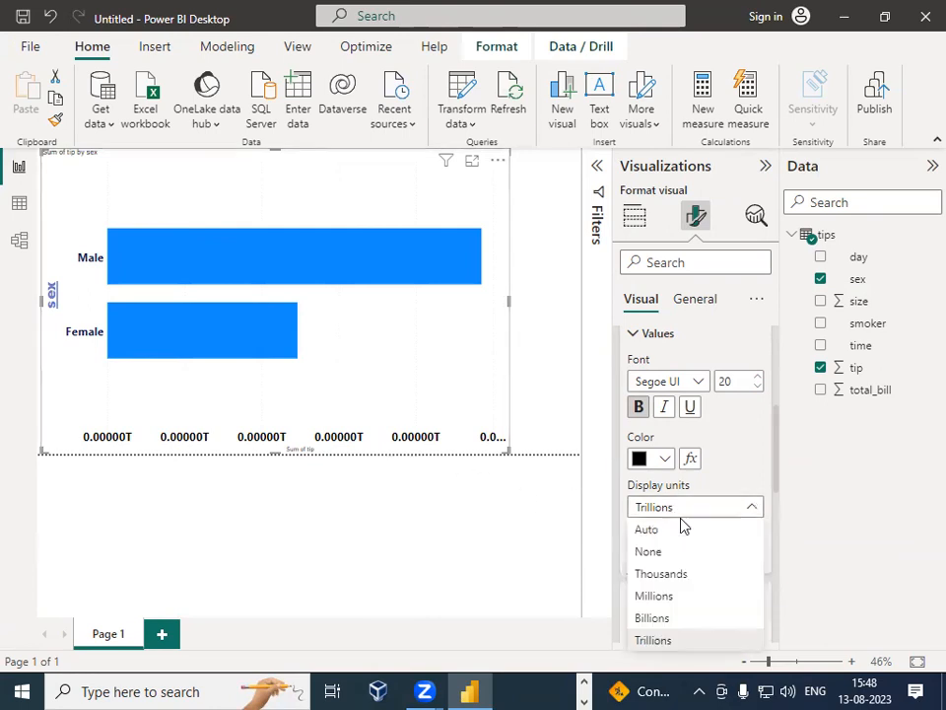
click(681, 571)
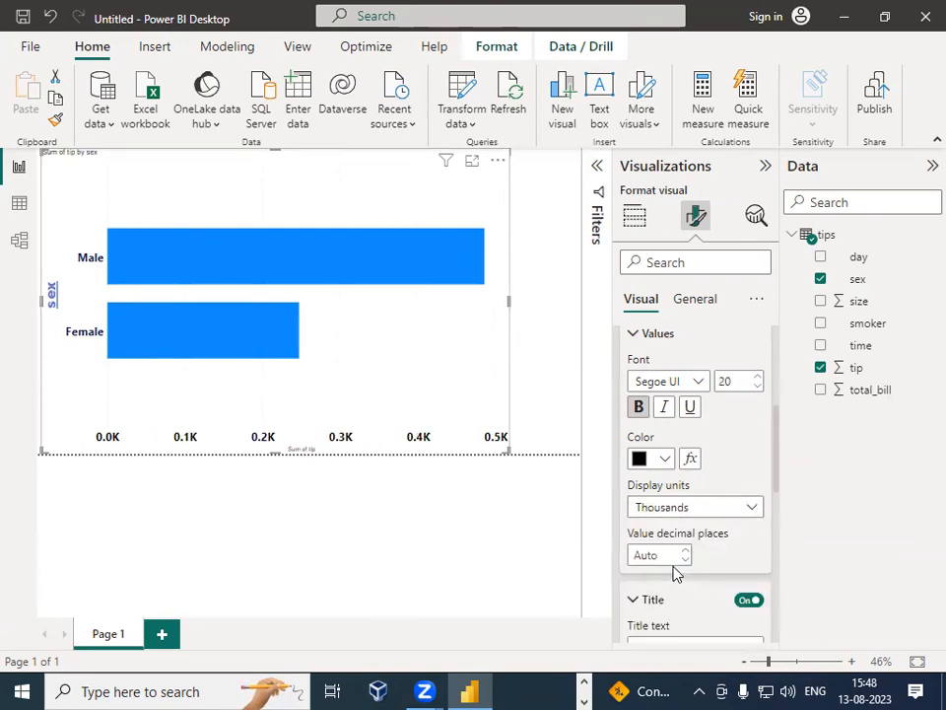
click(671, 509)
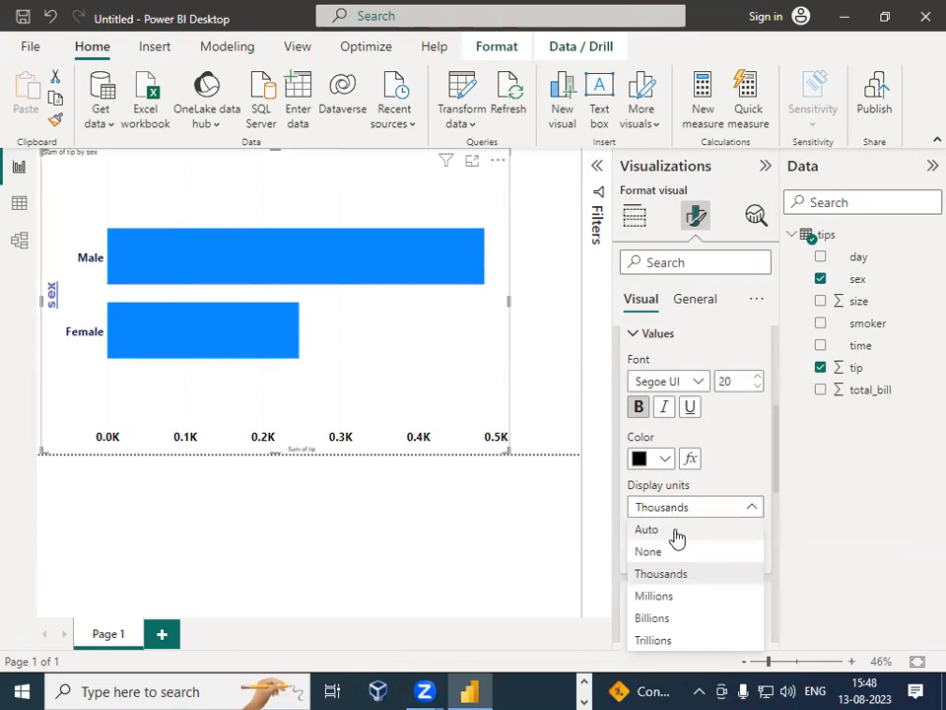
click(675, 532)
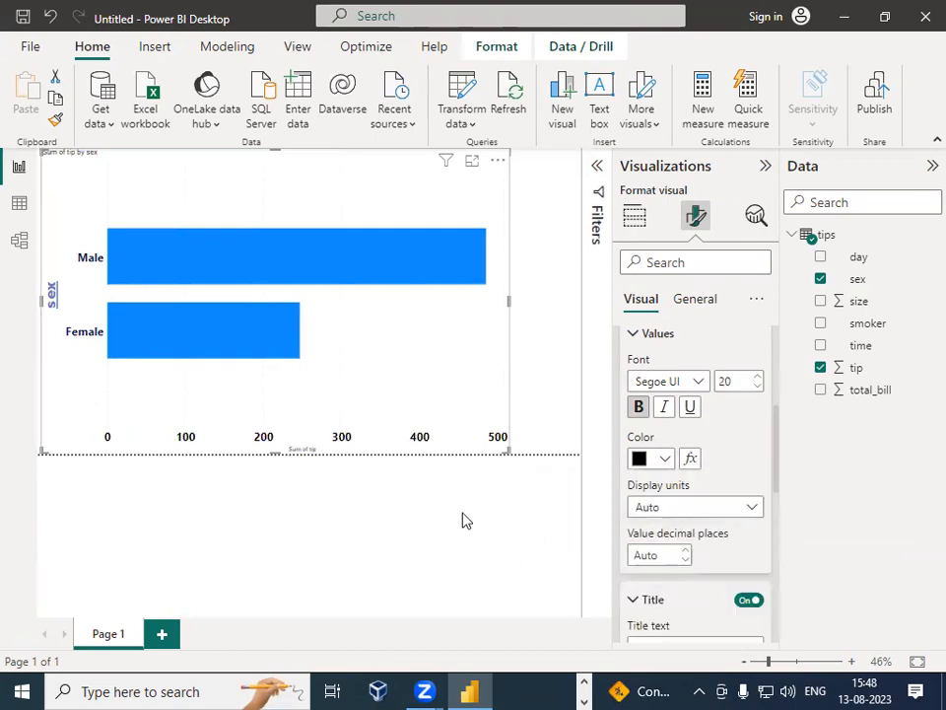
scroll(728, 552, down, 3)
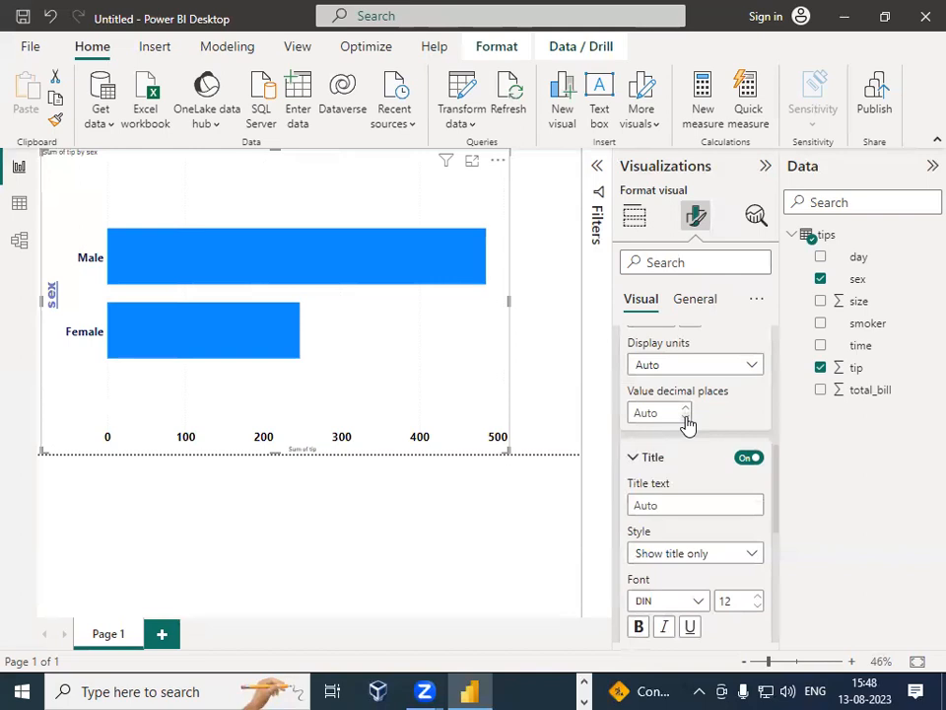
Step: Set the X-axis value display units to Thousands and the value decimal places to 2
click(730, 368)
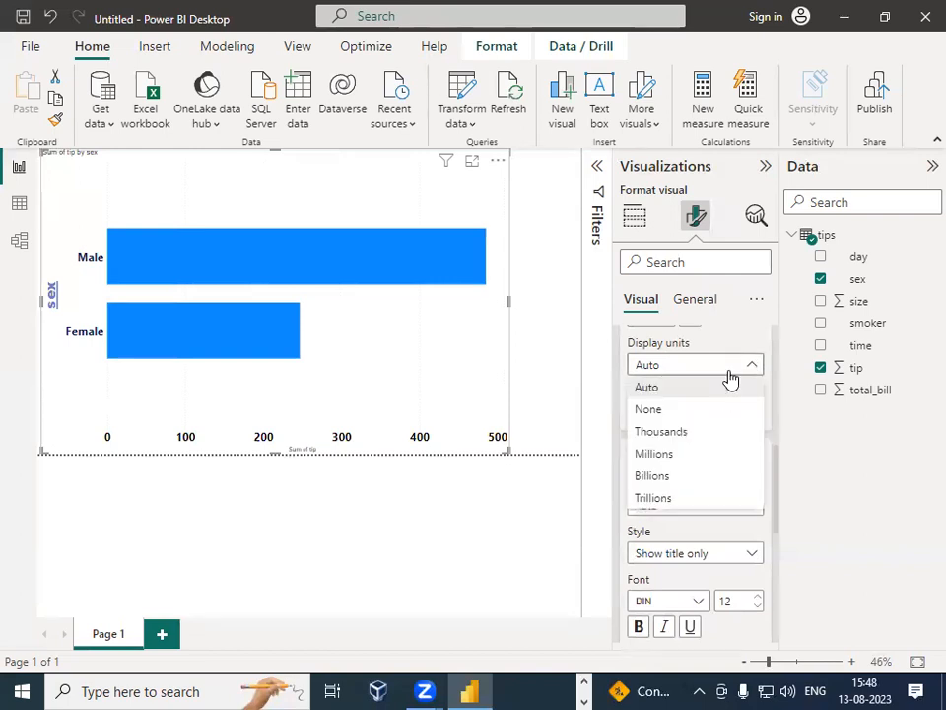
click(710, 432)
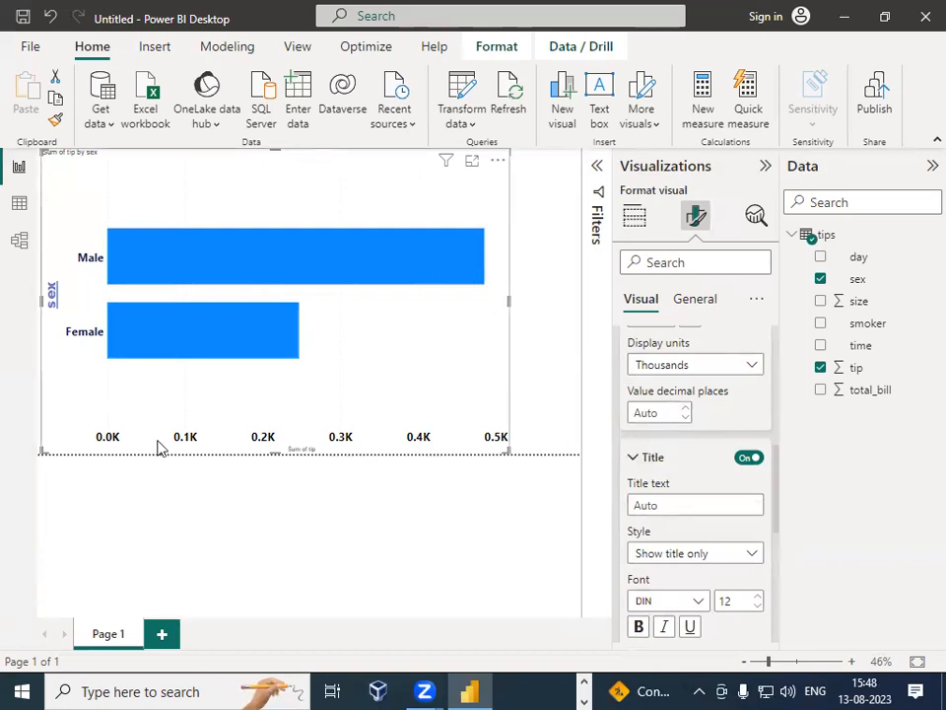
click(687, 409)
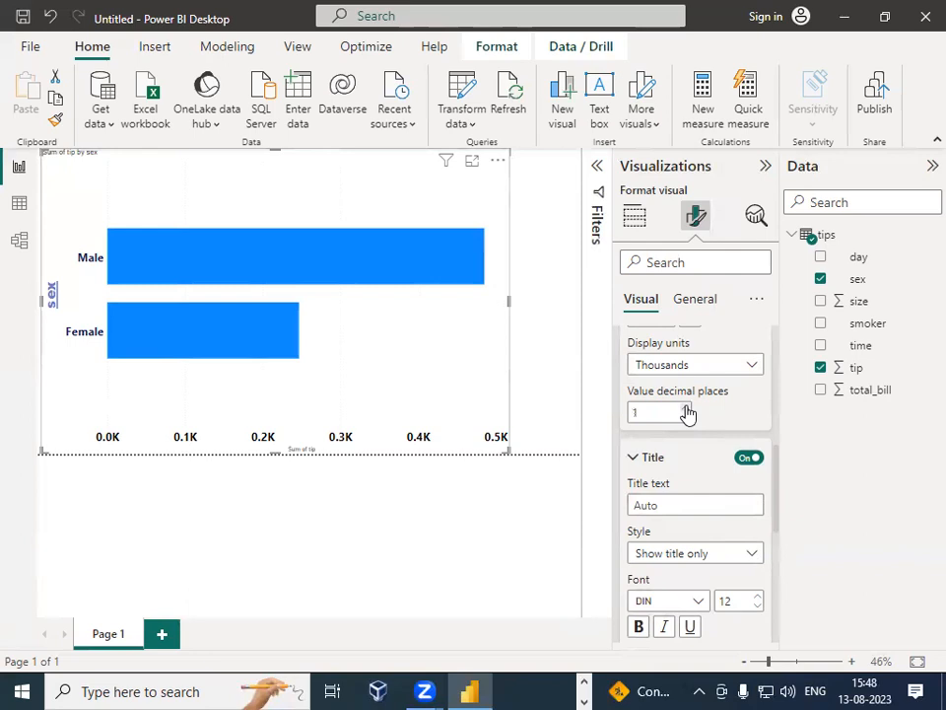
click(687, 408)
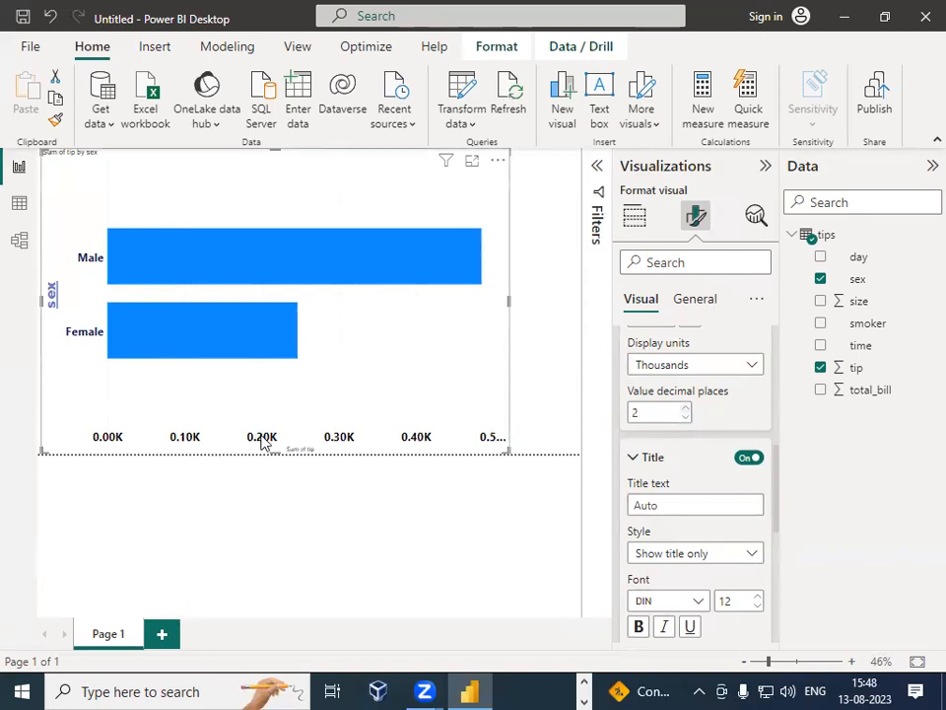
click(687, 408)
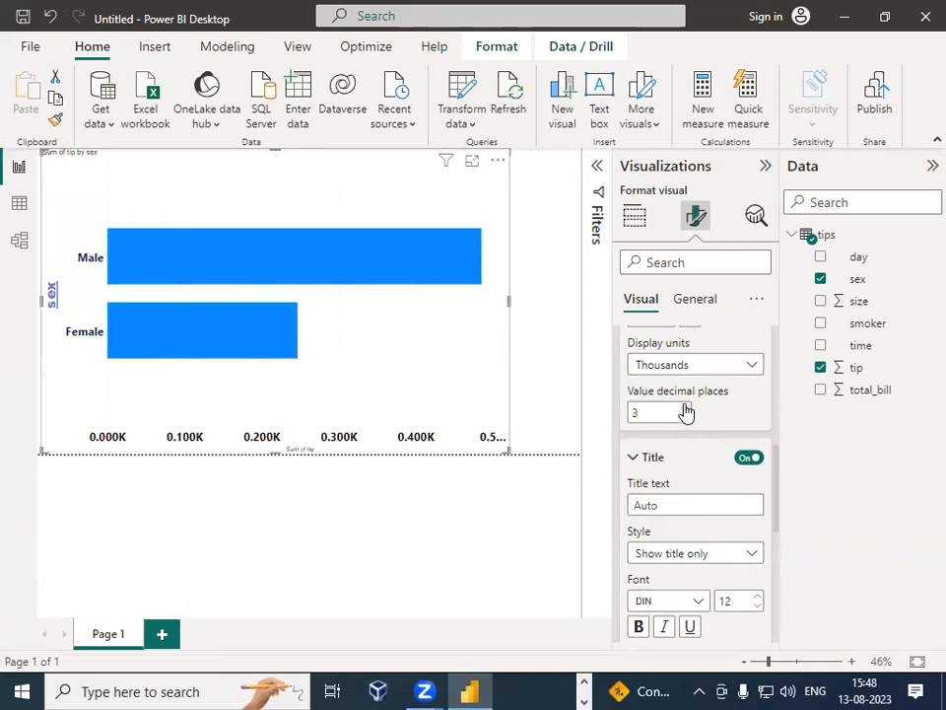
click(687, 409)
click(687, 409)
click(687, 410)
click(687, 410)
click(687, 409)
click(687, 409)
click(687, 409)
click(687, 410)
click(687, 409)
click(687, 417)
click(687, 417)
click(687, 417)
click(687, 417)
click(687, 417)
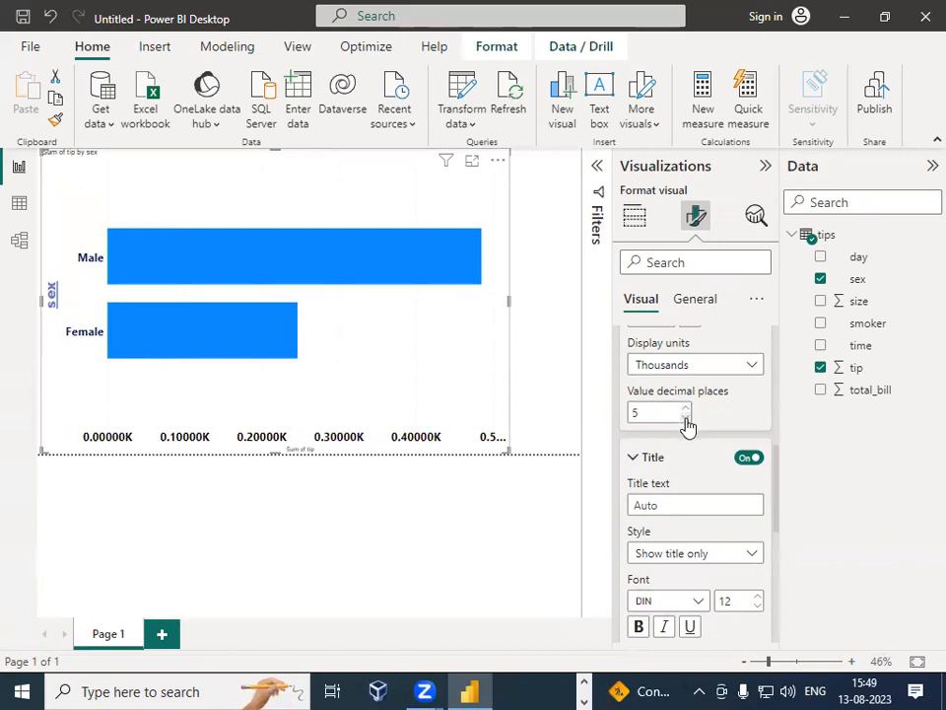
click(687, 417)
click(687, 417)
click(688, 417)
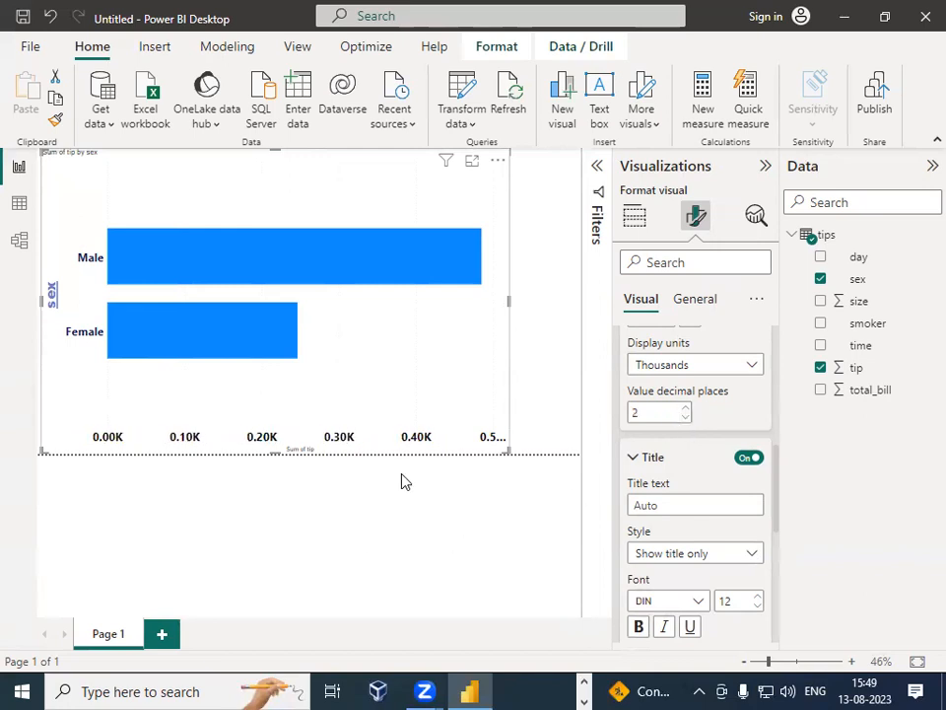
scroll(636, 501, down, 2)
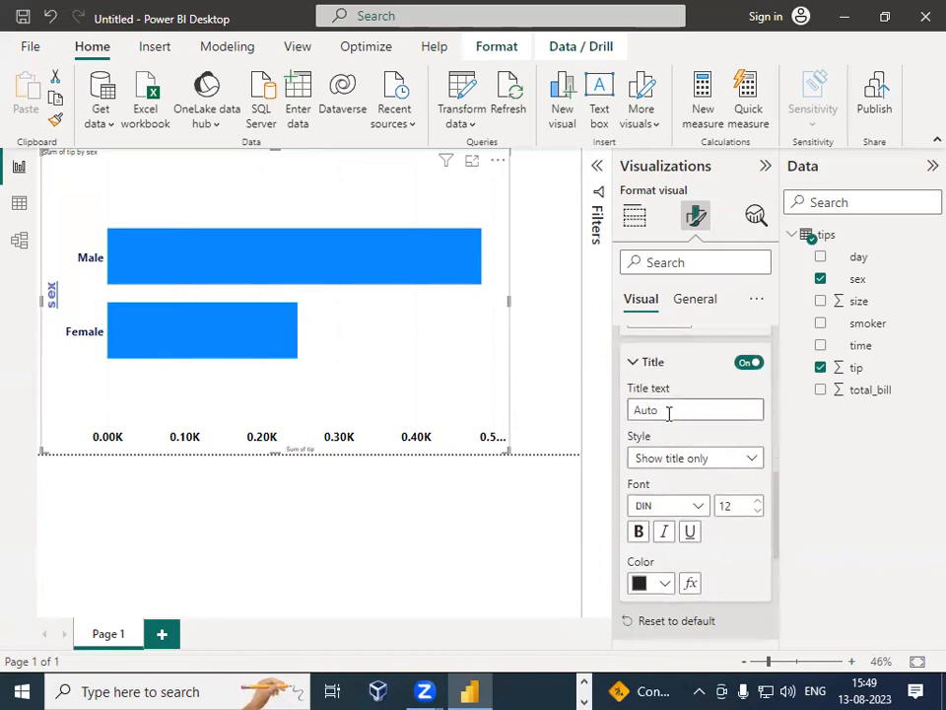
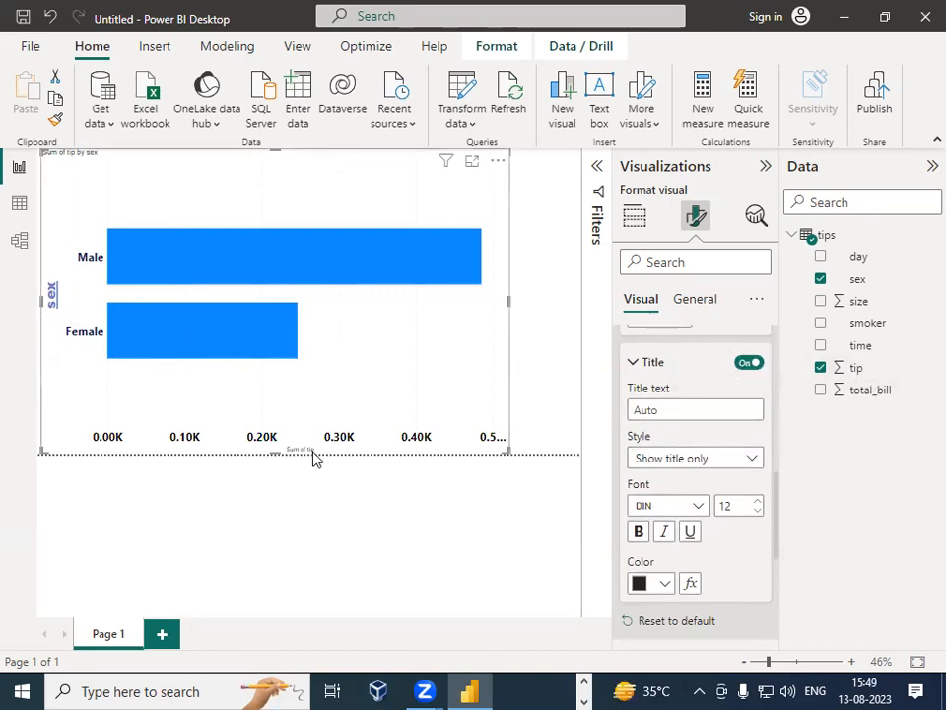
Step: Set the X-axis title font to Arial Black, size 25, bold, underlined and italic
double_click(725, 504)
text(25)
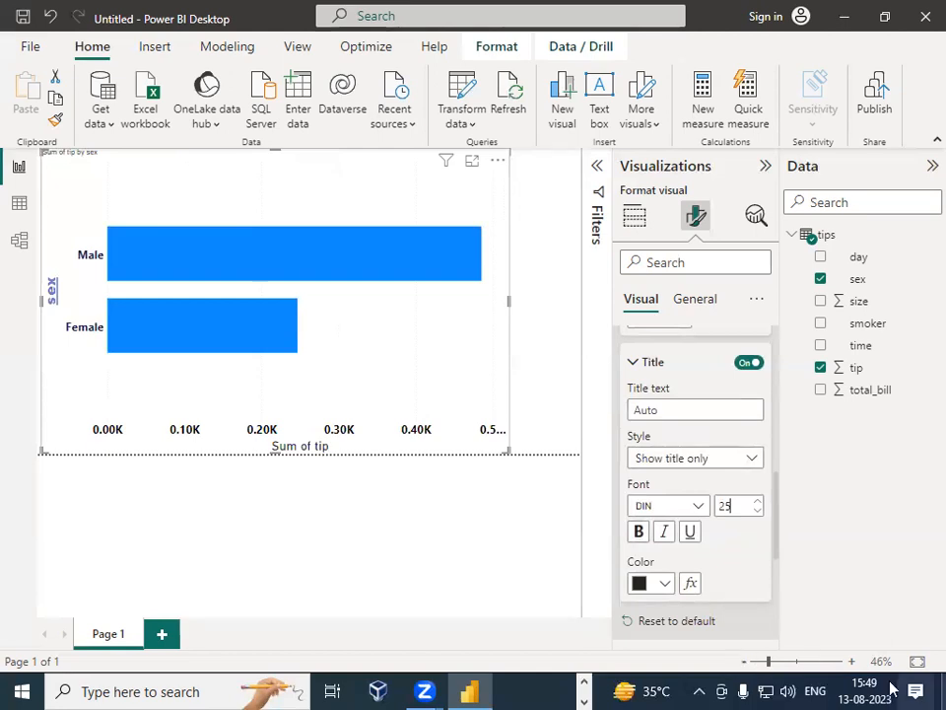
click(639, 532)
click(688, 506)
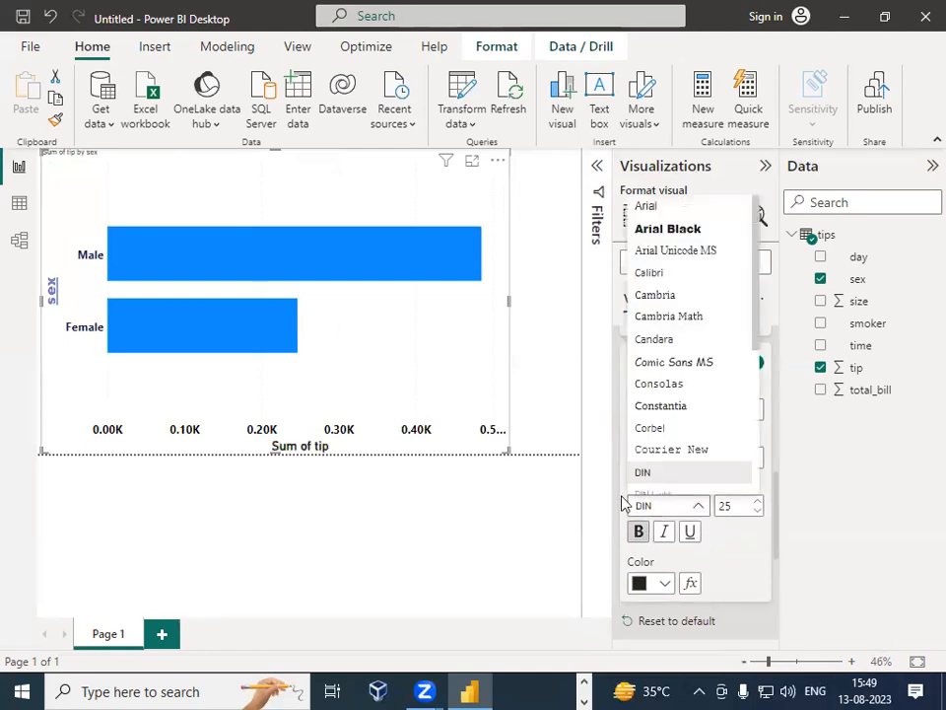
click(668, 229)
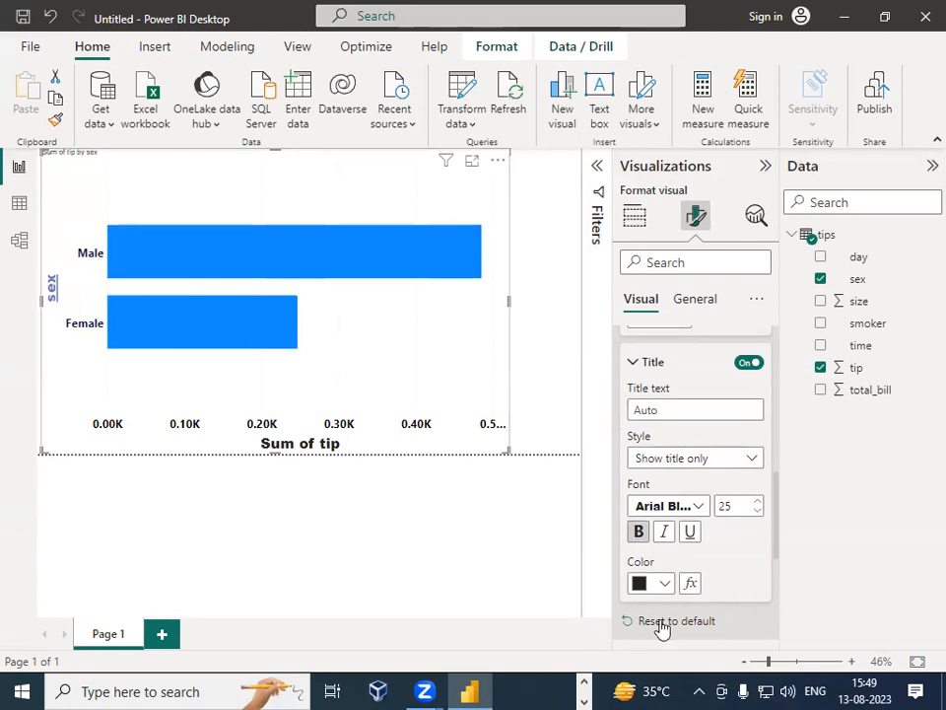
click(691, 533)
click(665, 532)
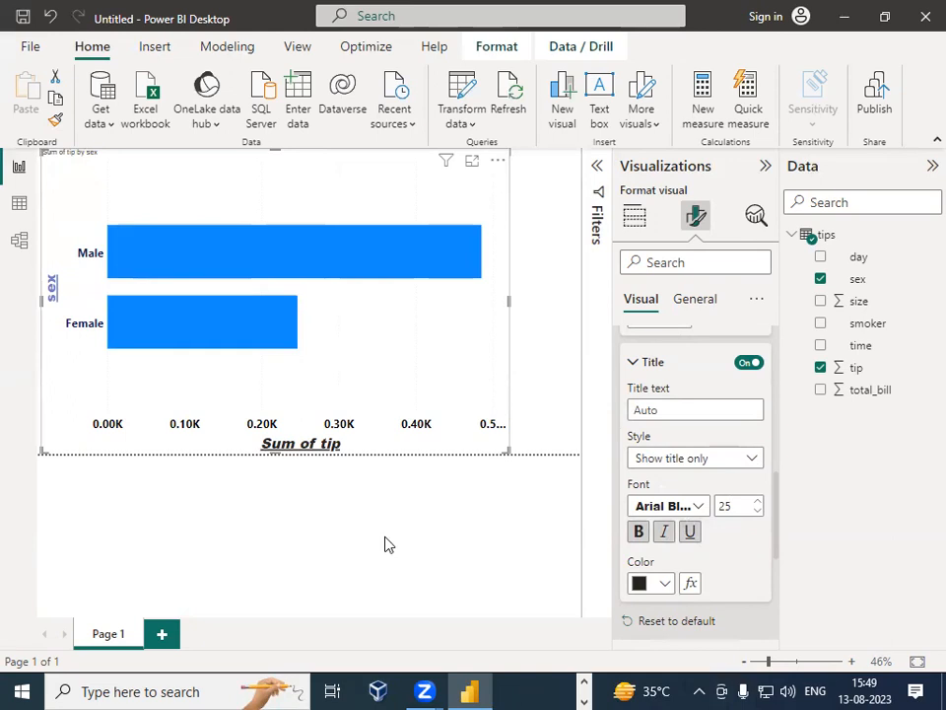
Step: Open the chart's Gridlines formatting section
scroll(730, 549, down, 3)
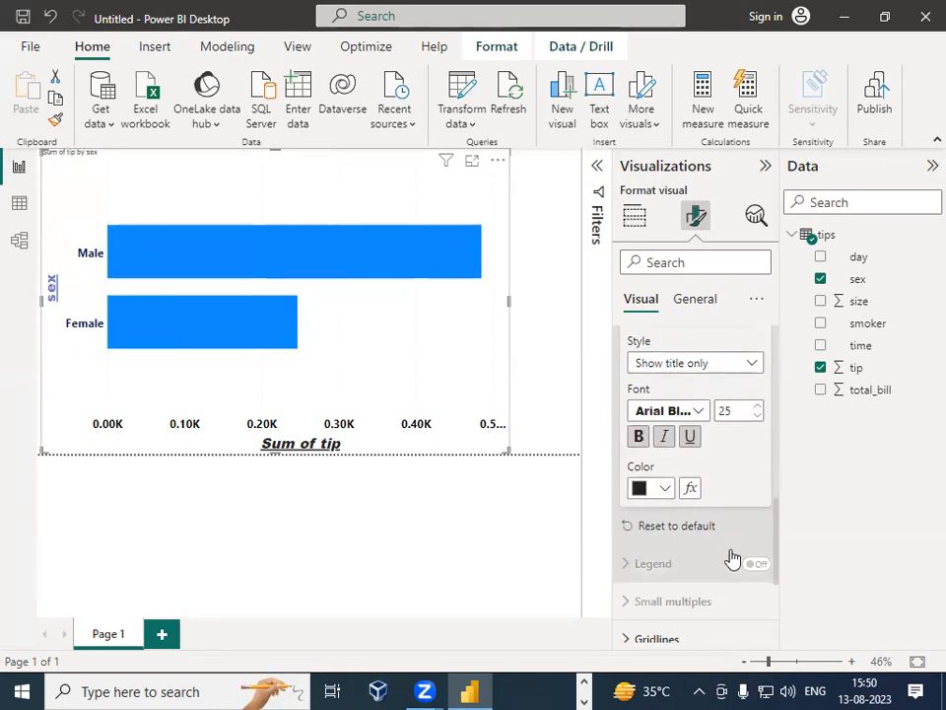
scroll(721, 556, down, 3)
click(628, 449)
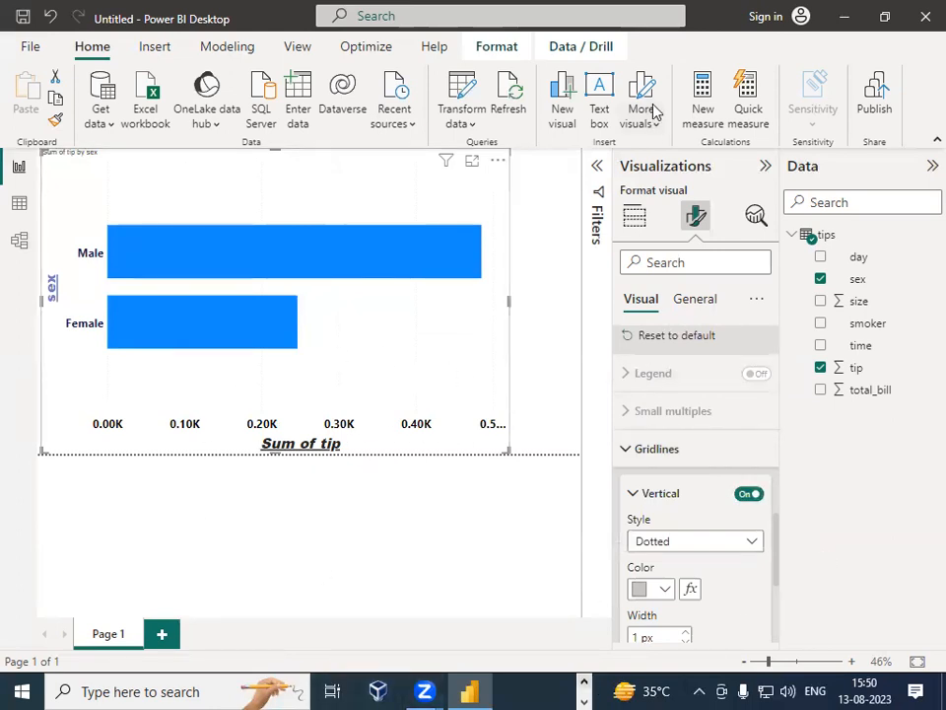
drag(167, 160, 161, 375)
drag(223, 169, 223, 376)
drag(276, 170, 289, 318)
drag(291, 377, 289, 402)
drag(336, 171, 353, 359)
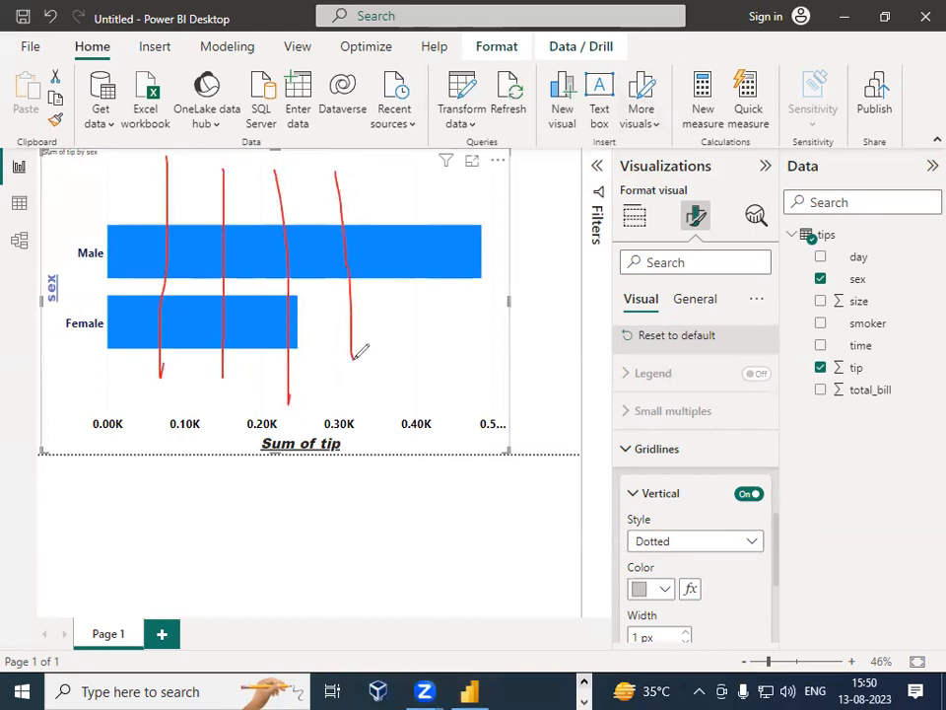
drag(399, 174, 446, 375)
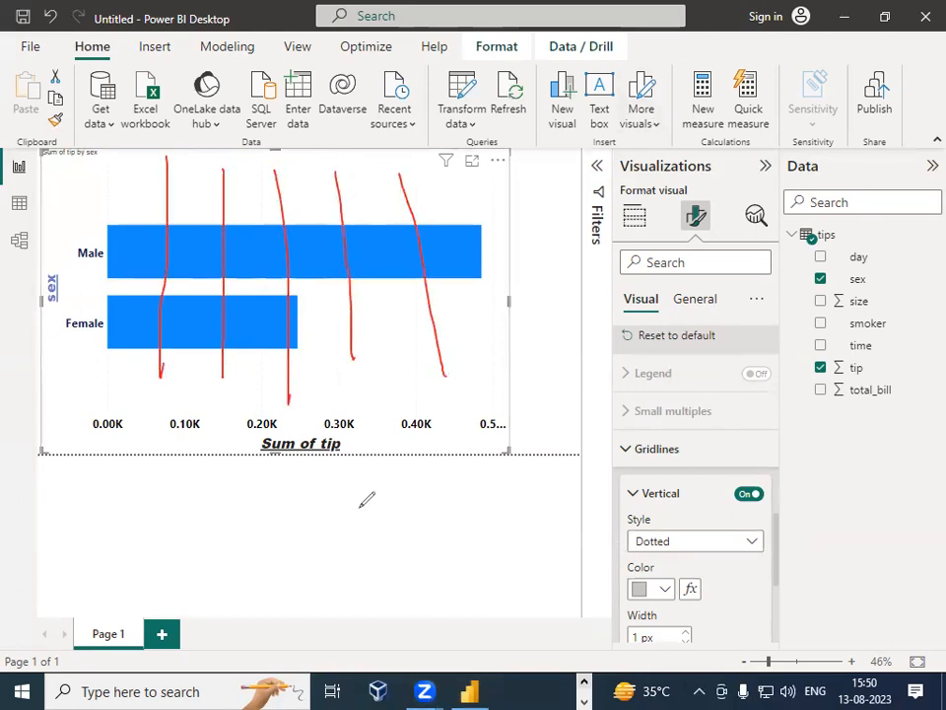
mouse_move(396, 439)
mouse_down()
mouse_move(537, 562)
mouse_move(551, 412)
mouse_move(397, 424)
mouse_move(440, 545)
mouse_up()
mouse_move(486, 428)
mouse_down()
mouse_move(493, 560)
mouse_move(517, 567)
mouse_up()
drag(396, 471, 562, 461)
drag(414, 503, 584, 500)
drag(377, 540, 507, 538)
drag(533, 532, 552, 531)
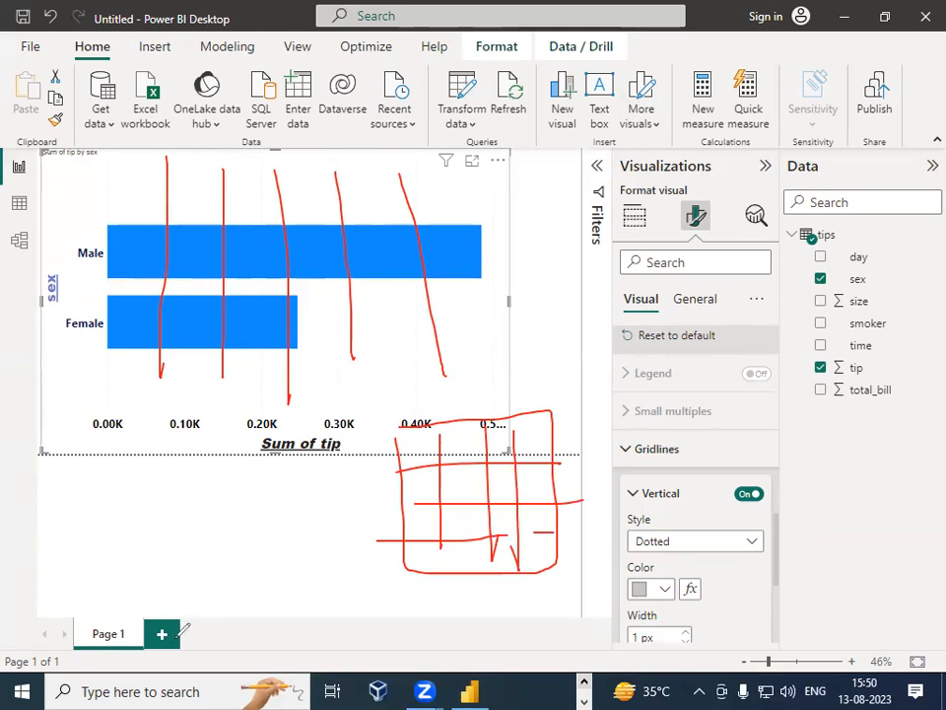
drag(482, 276, 484, 424)
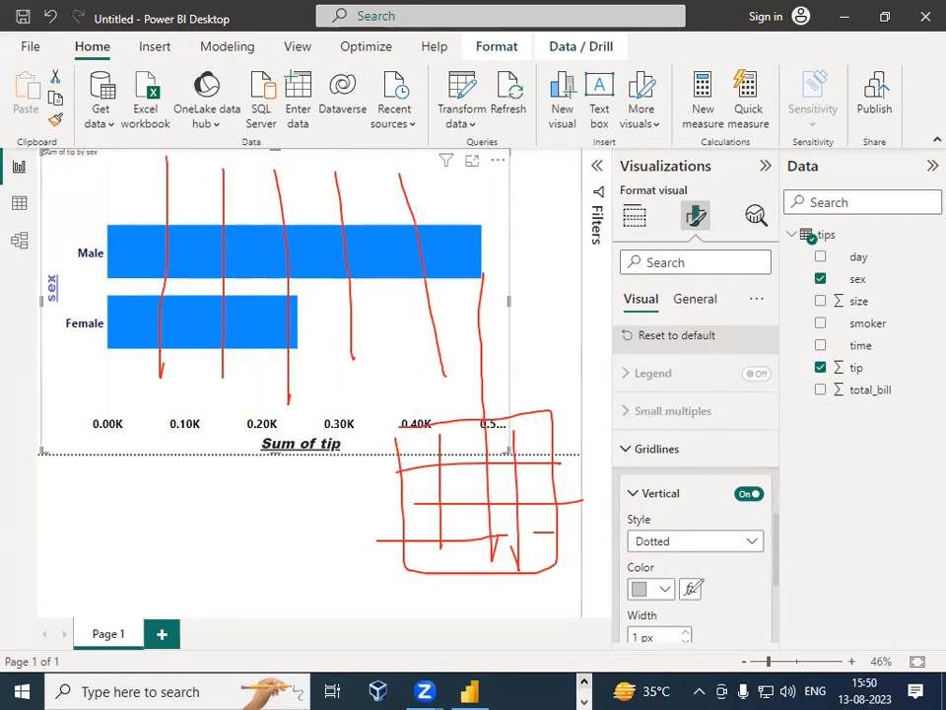
key(Escape)
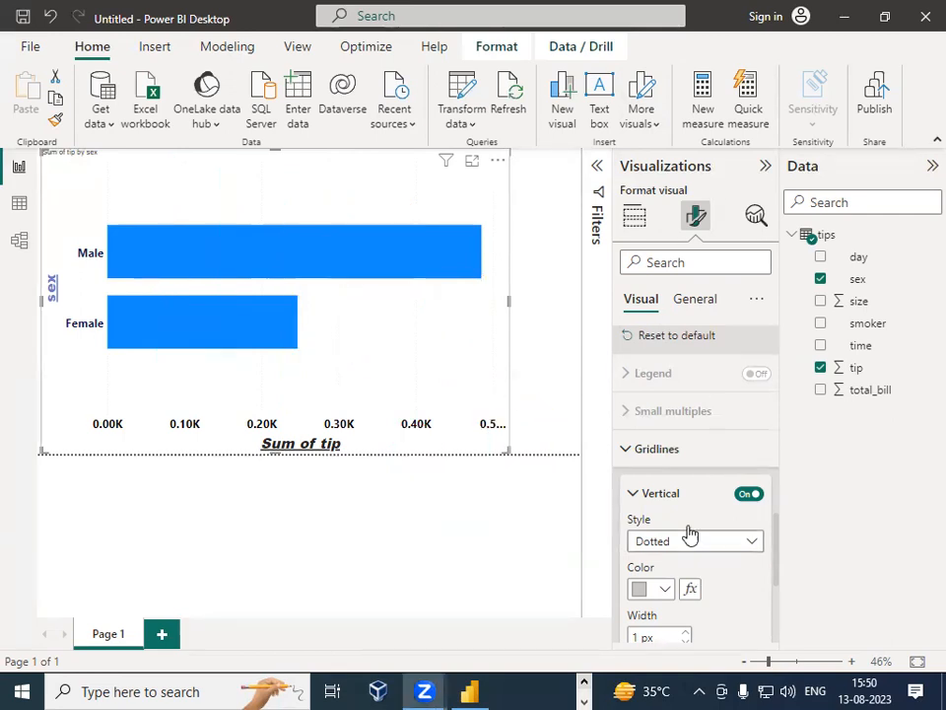
Step: Set the vertical gridlines color to black and their width to 4 px
click(754, 548)
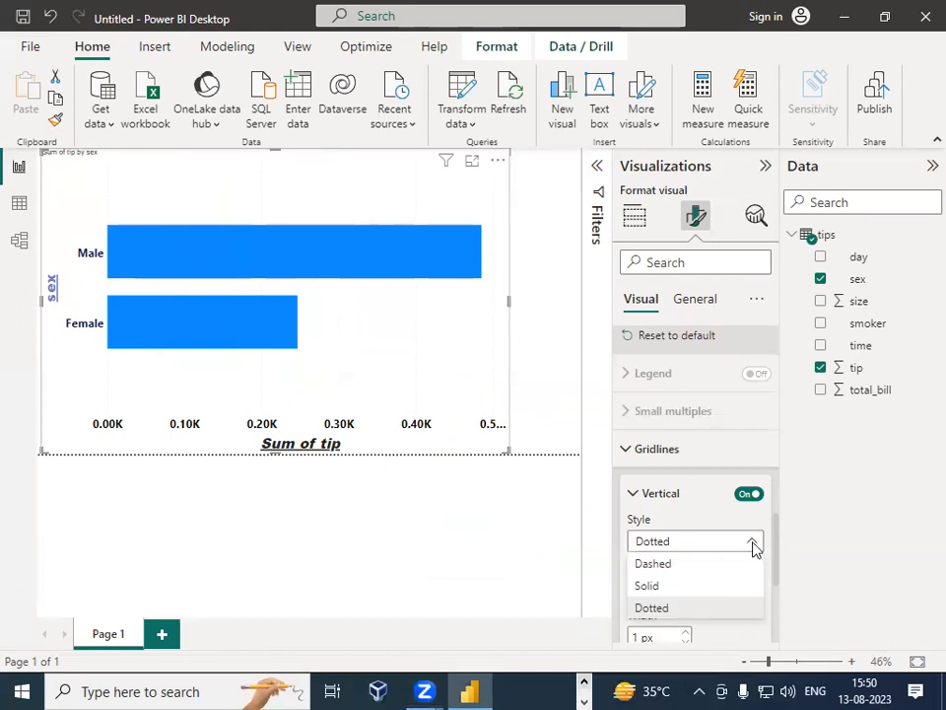
click(848, 537)
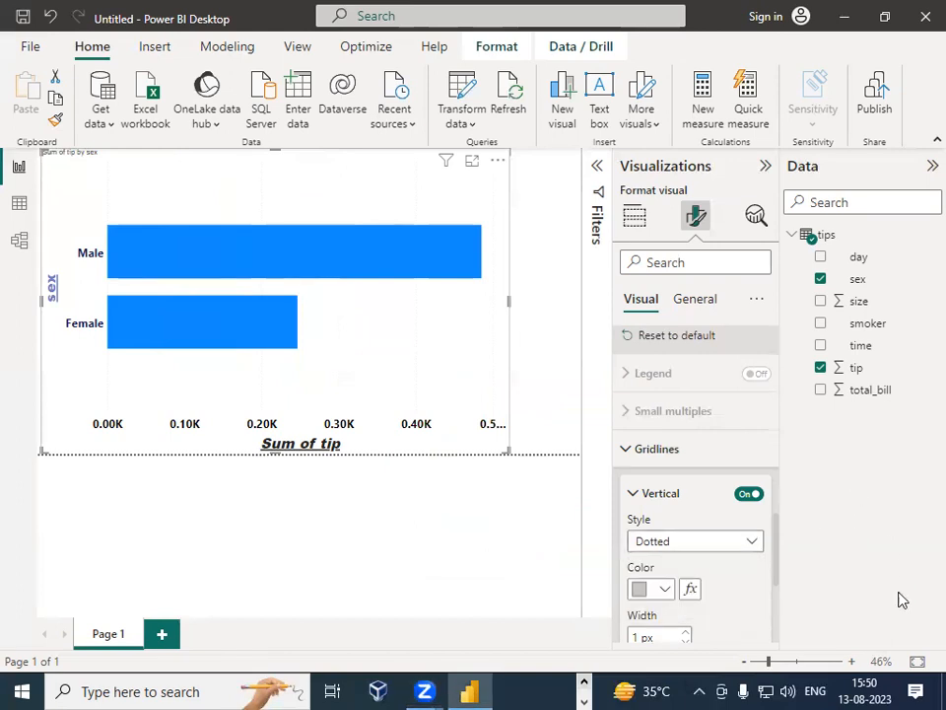
scroll(707, 634, down, 1)
scroll(707, 634, down, 1)
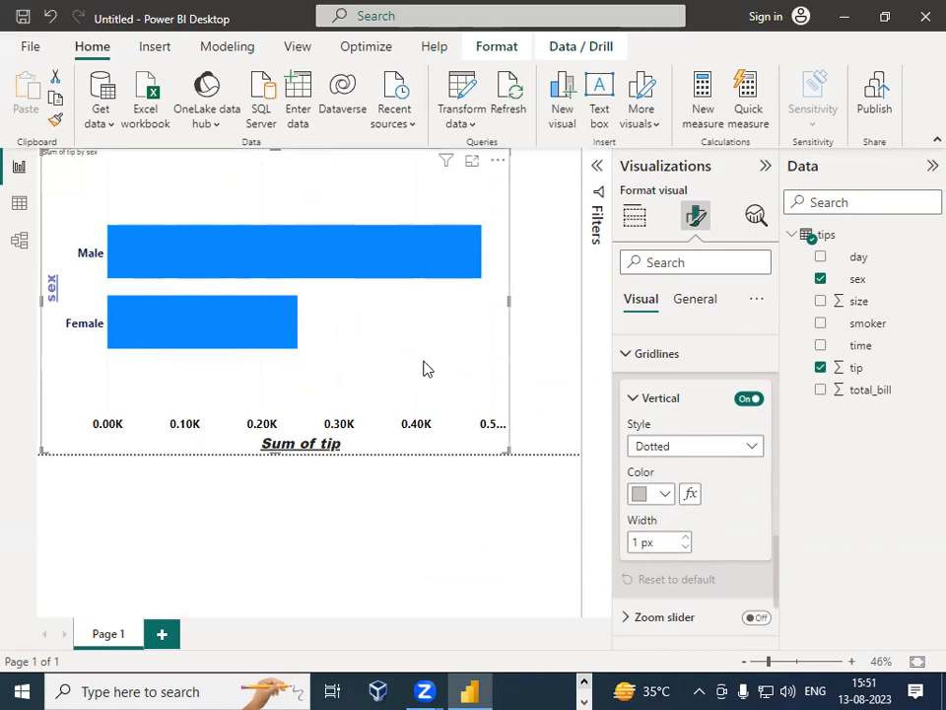
click(645, 493)
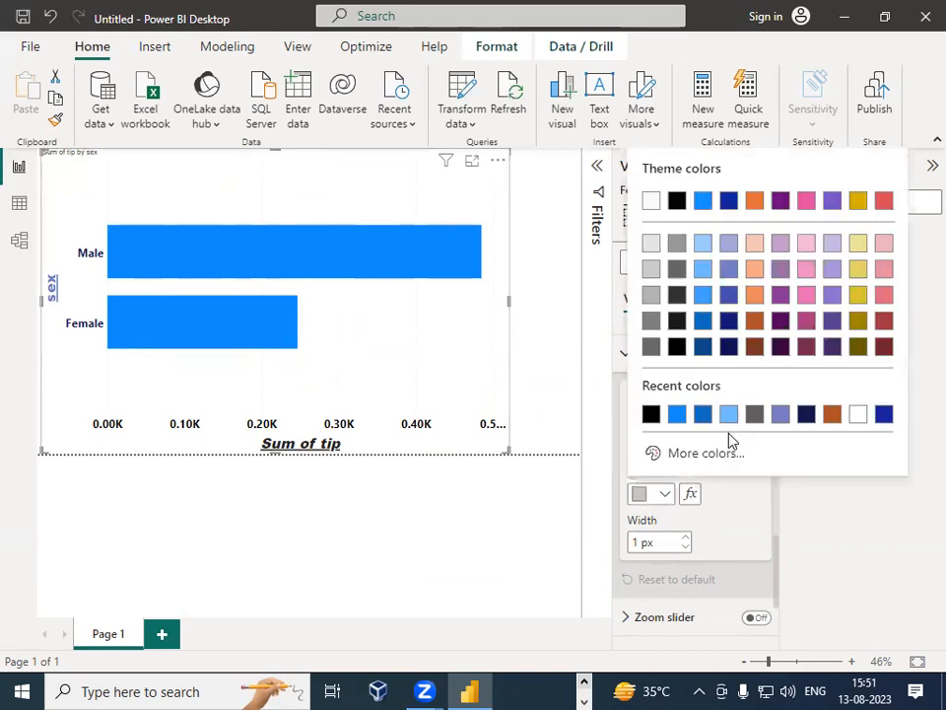
click(655, 414)
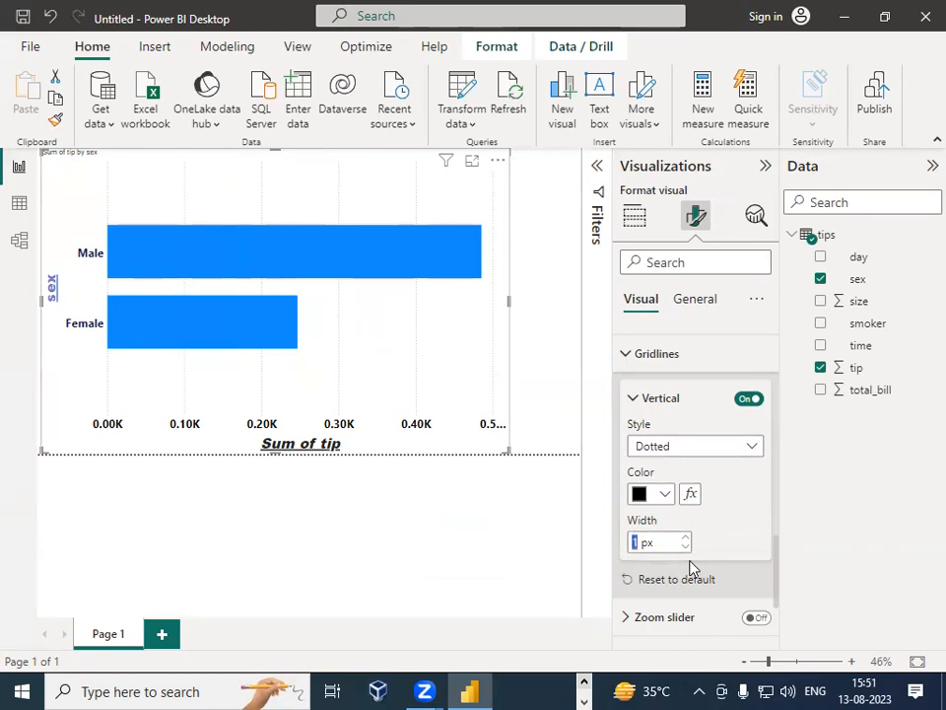
text(4)
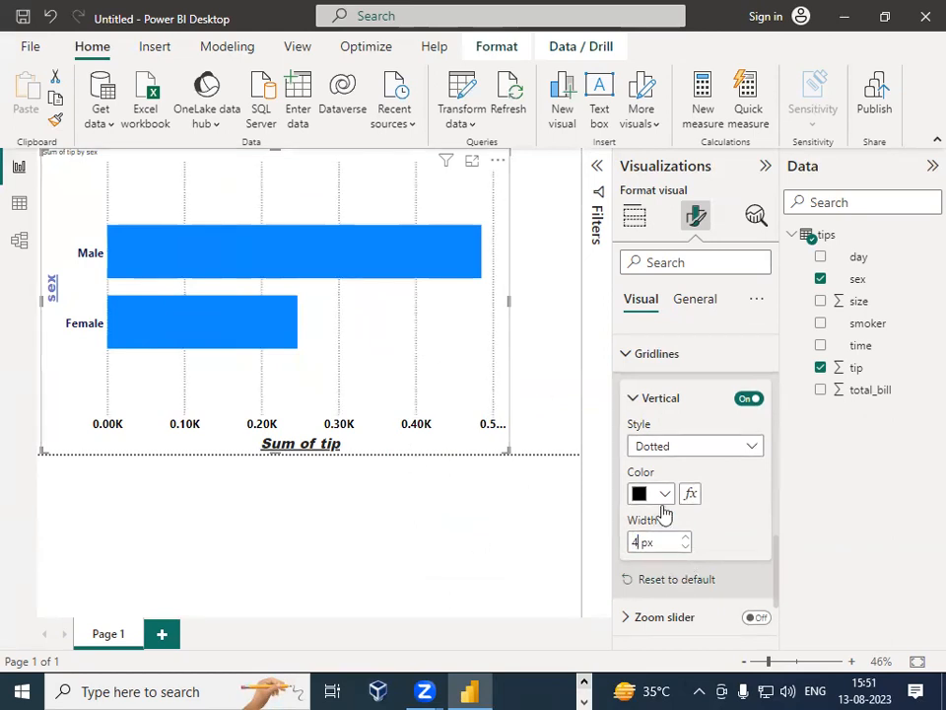
Step: Reselect the chart and review its vertical gridline settings
click(305, 406)
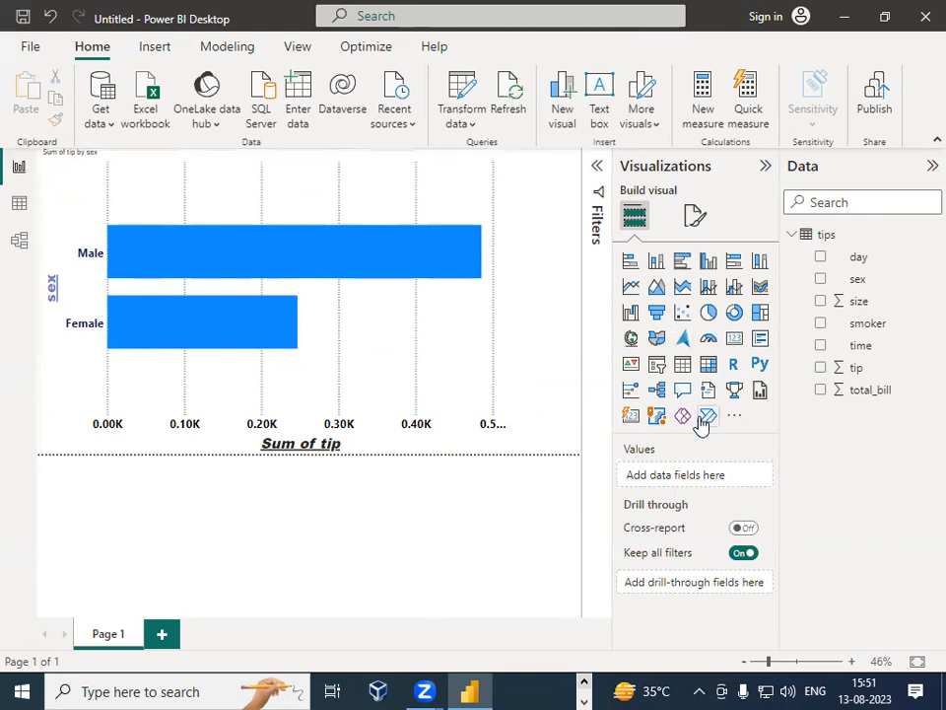
click(416, 335)
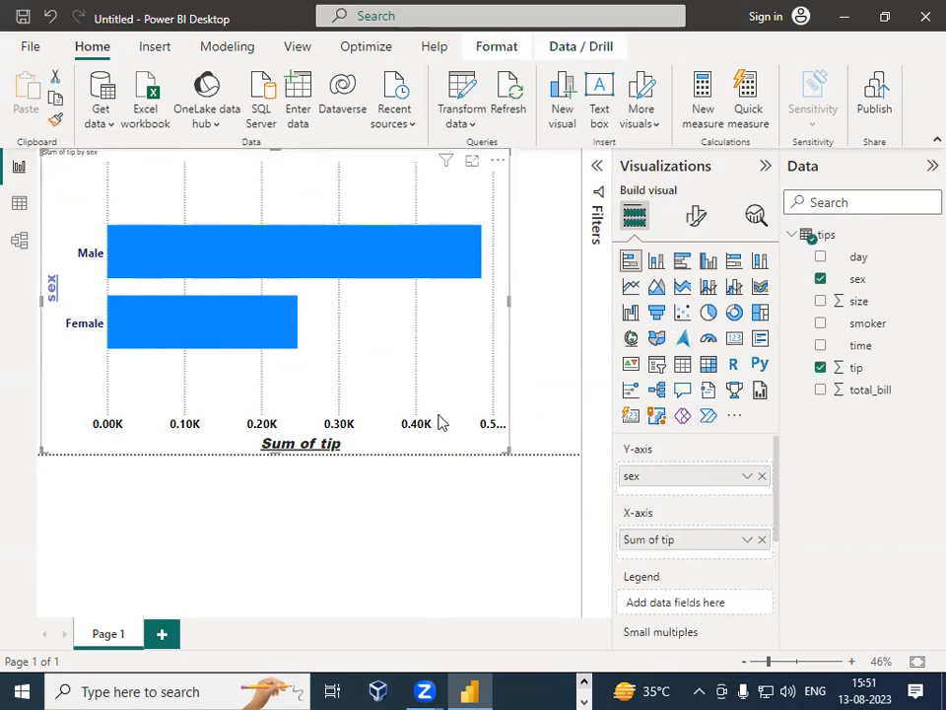
click(554, 544)
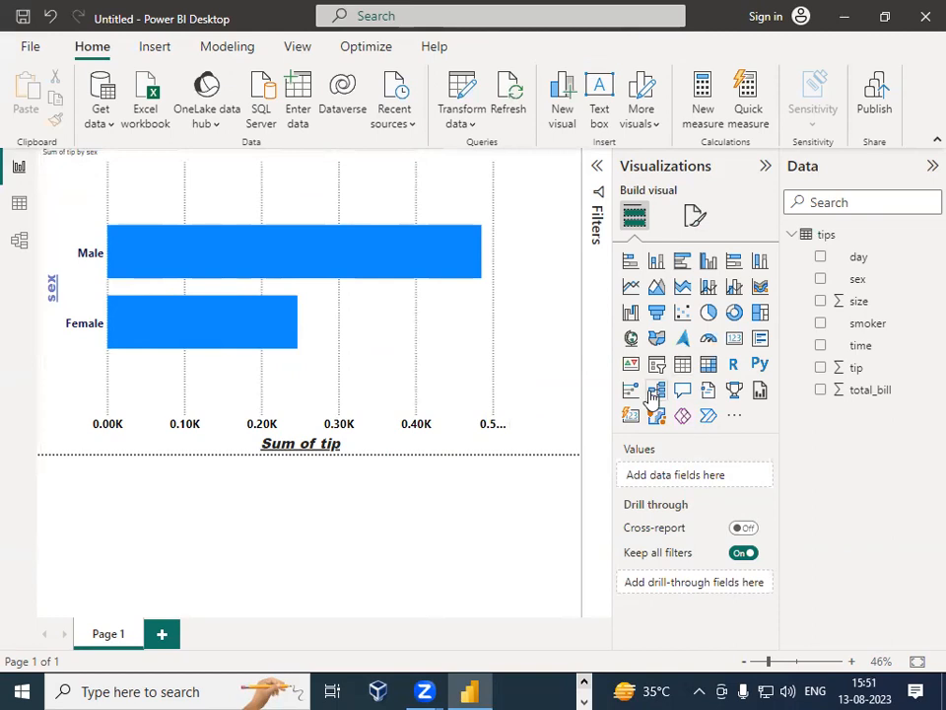
click(361, 358)
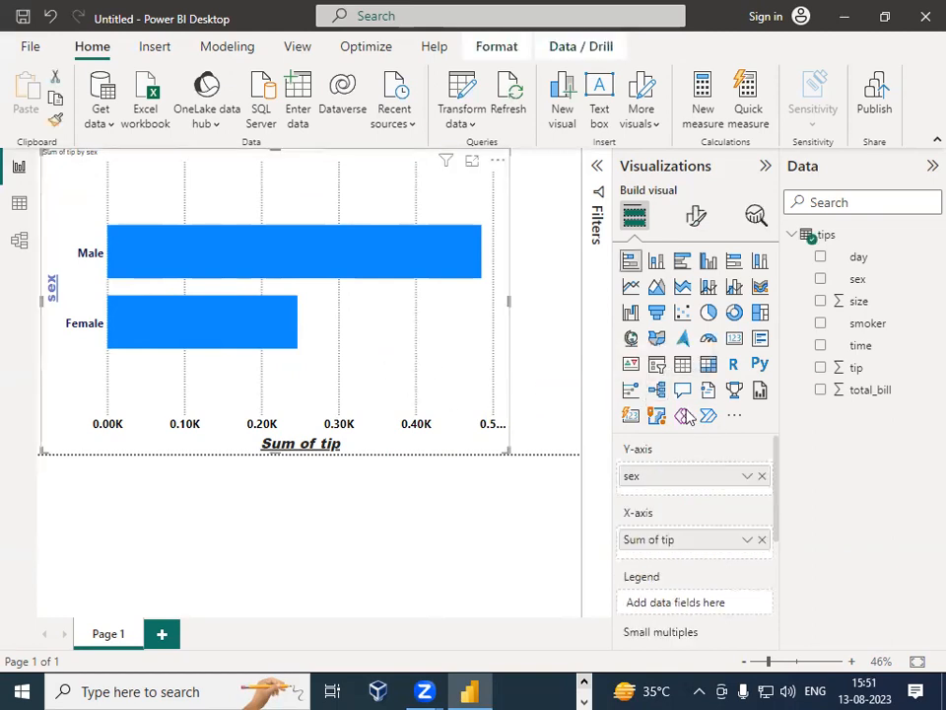
scroll(685, 532, down, 3)
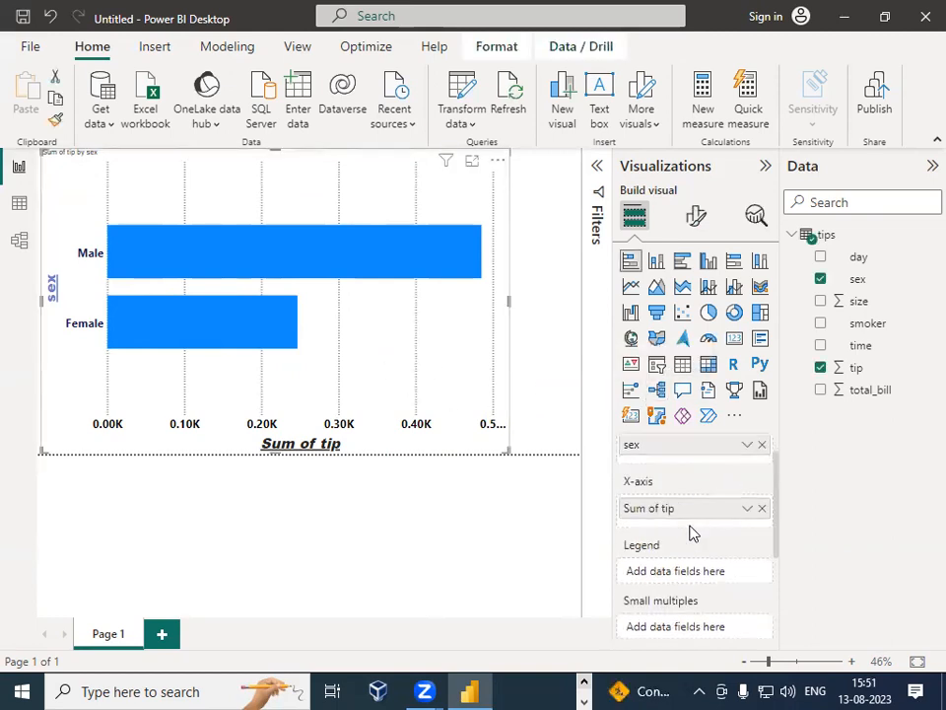
click(696, 216)
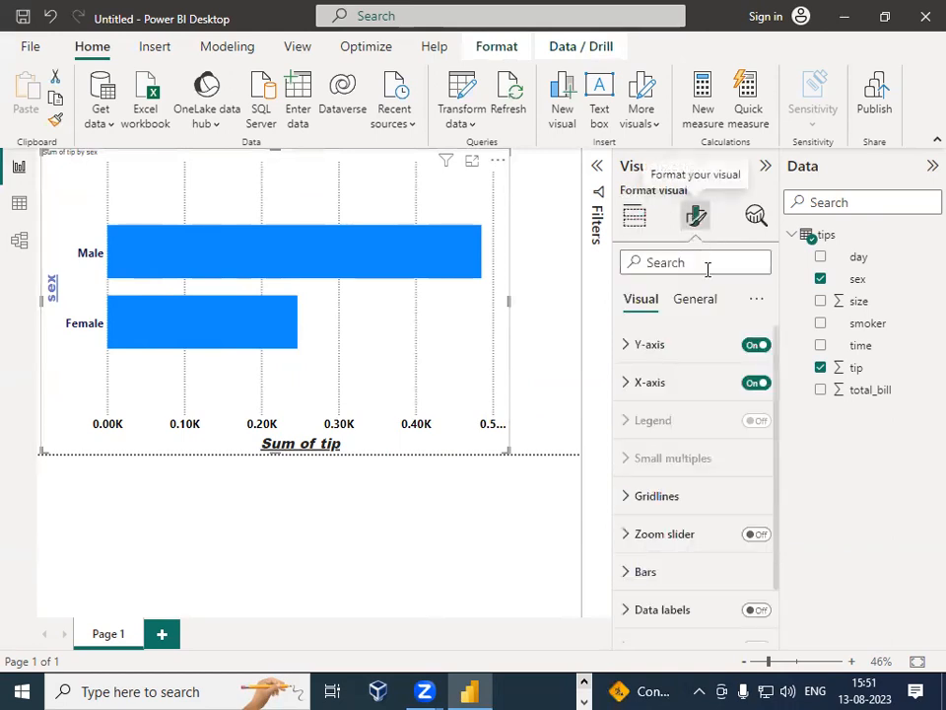
click(655, 499)
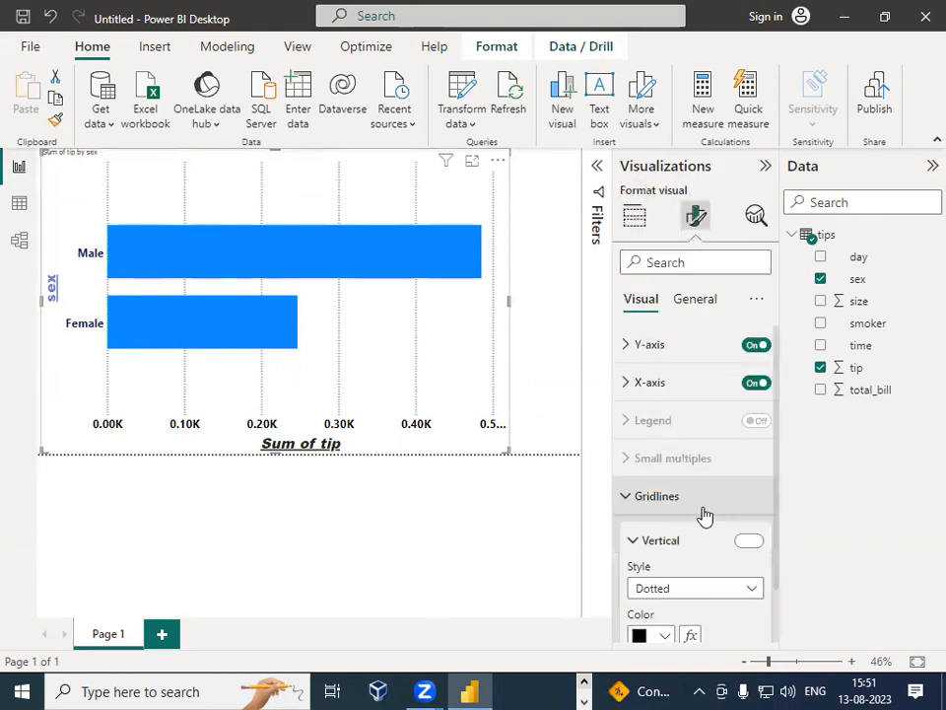
scroll(721, 517, down, 3)
scroll(721, 516, down, 1)
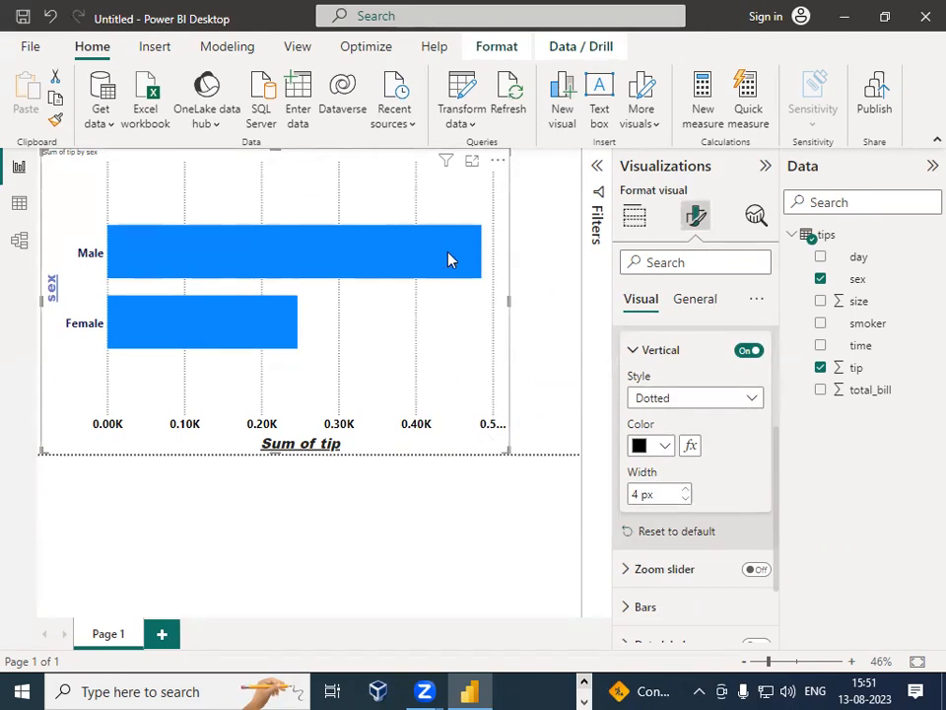
mouse_move(449, 259)
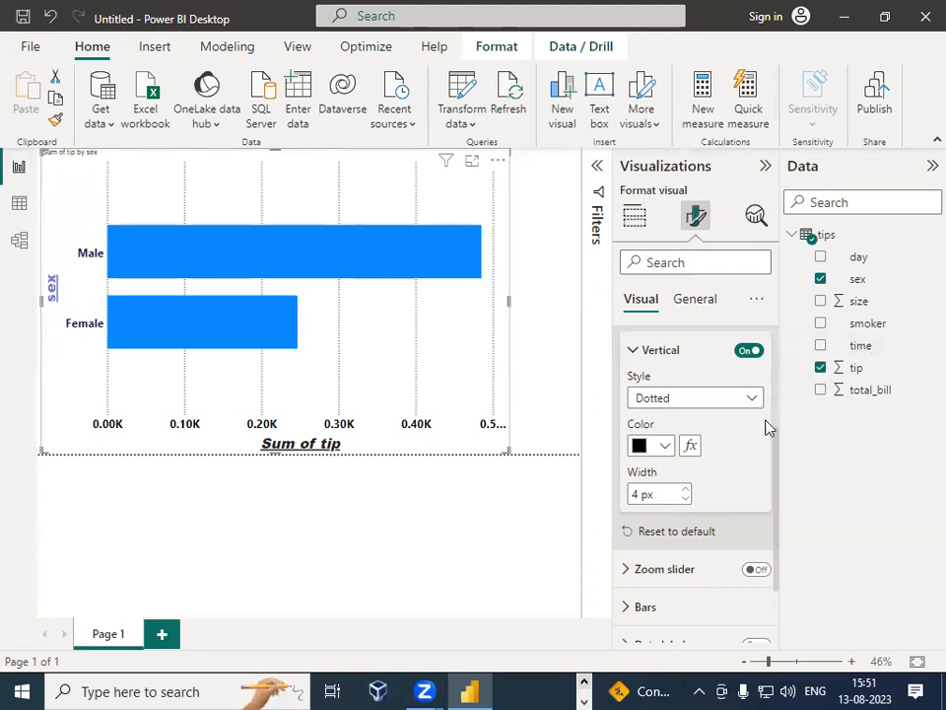
Step: Add the sex field to the chart's Legend
click(634, 229)
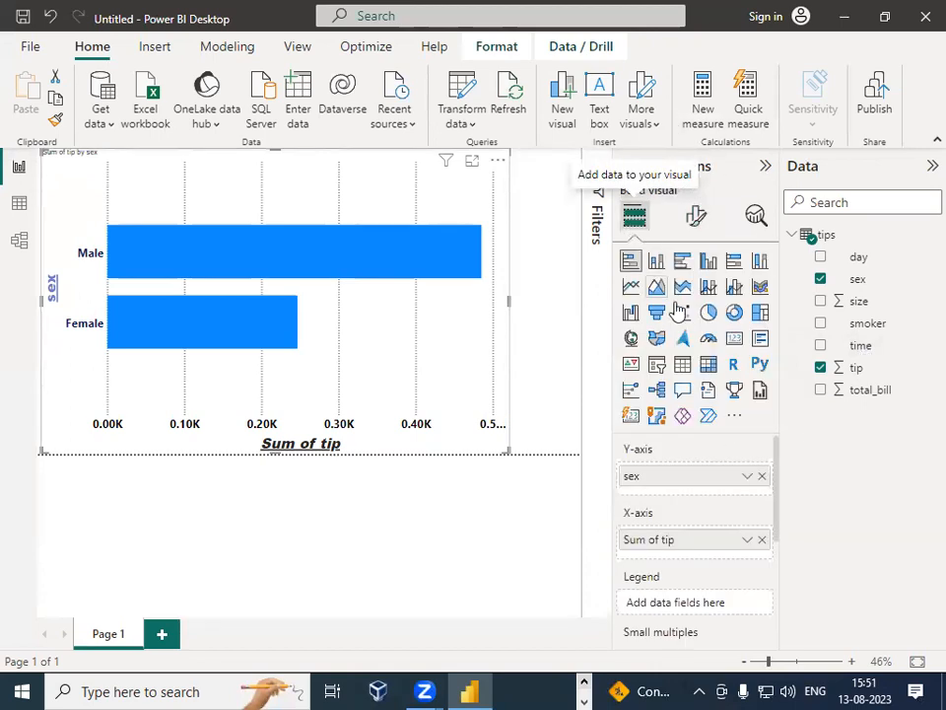
scroll(680, 567, down, 1)
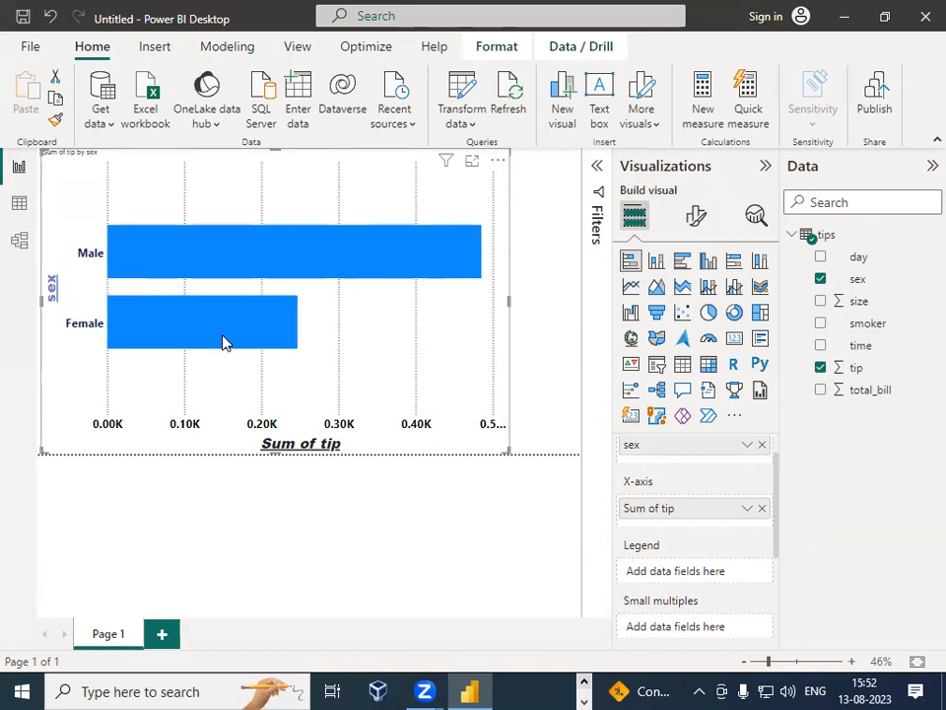
drag(836, 279, 699, 586)
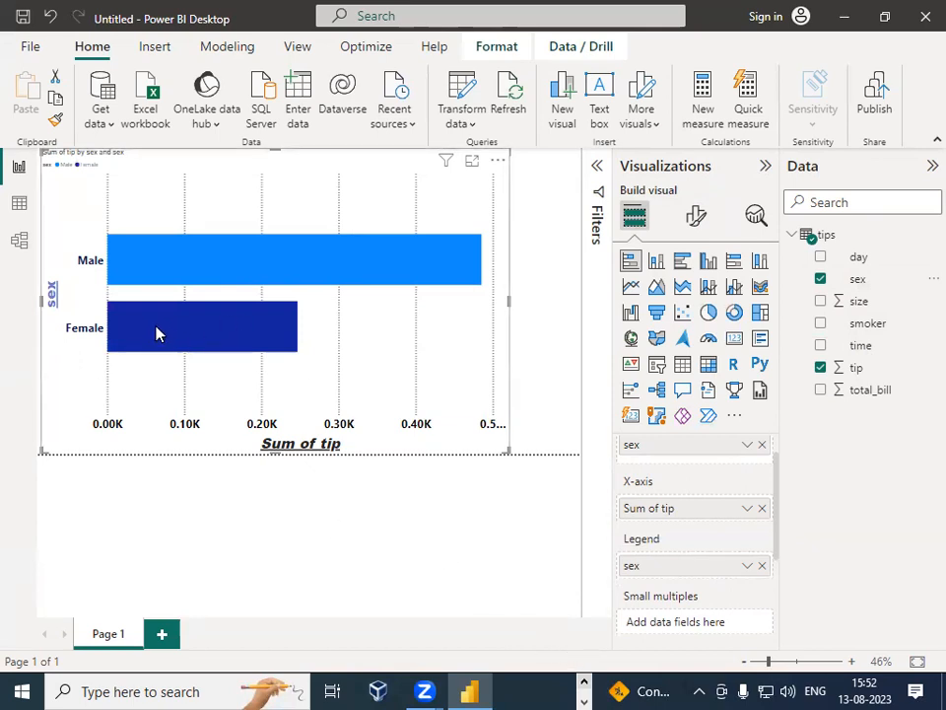
mouse_move(195, 254)
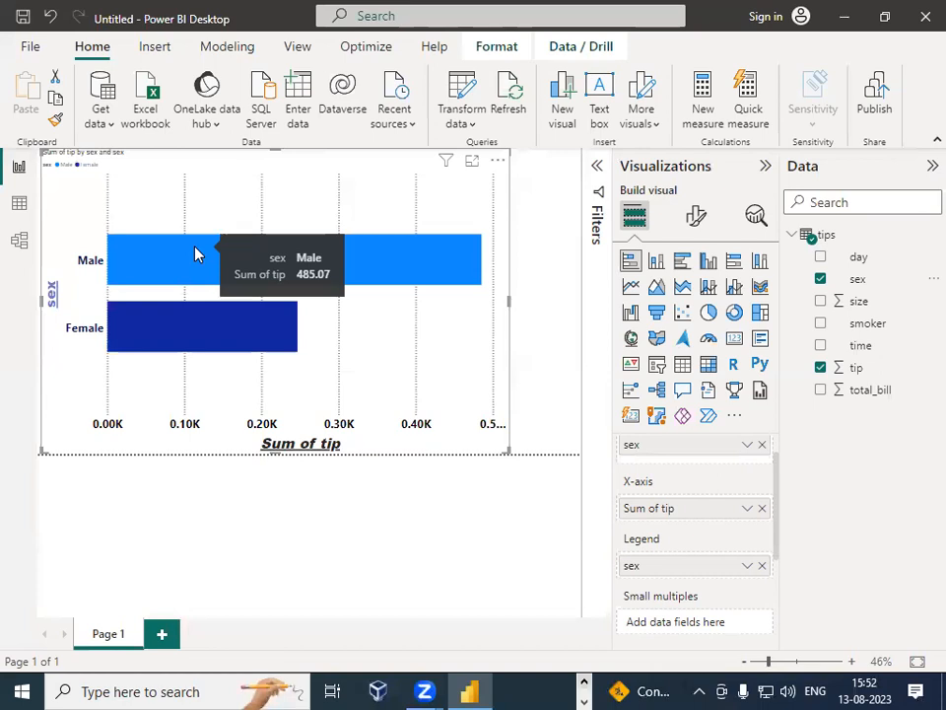
Step: Open the legend's text formatting and set its font size to 20 with bold text
scroll(734, 542, down, 2)
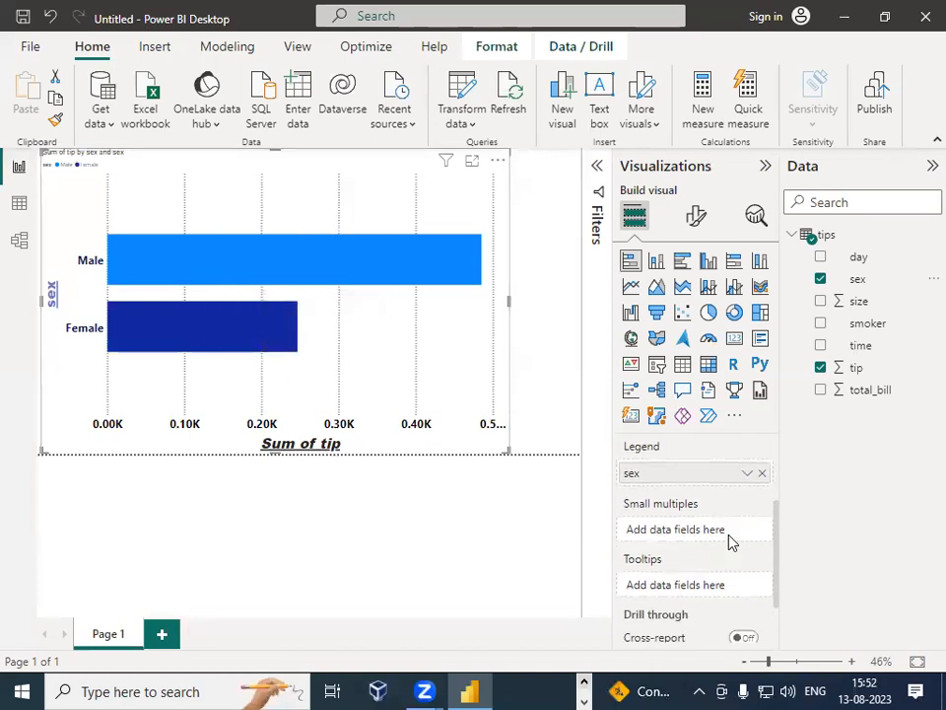
click(696, 216)
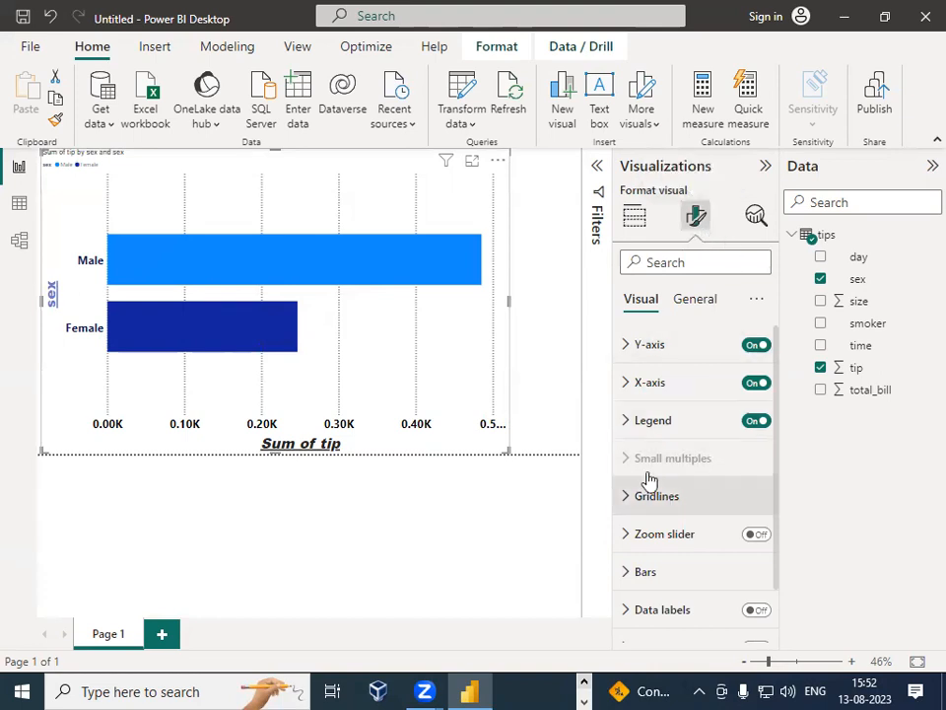
click(632, 422)
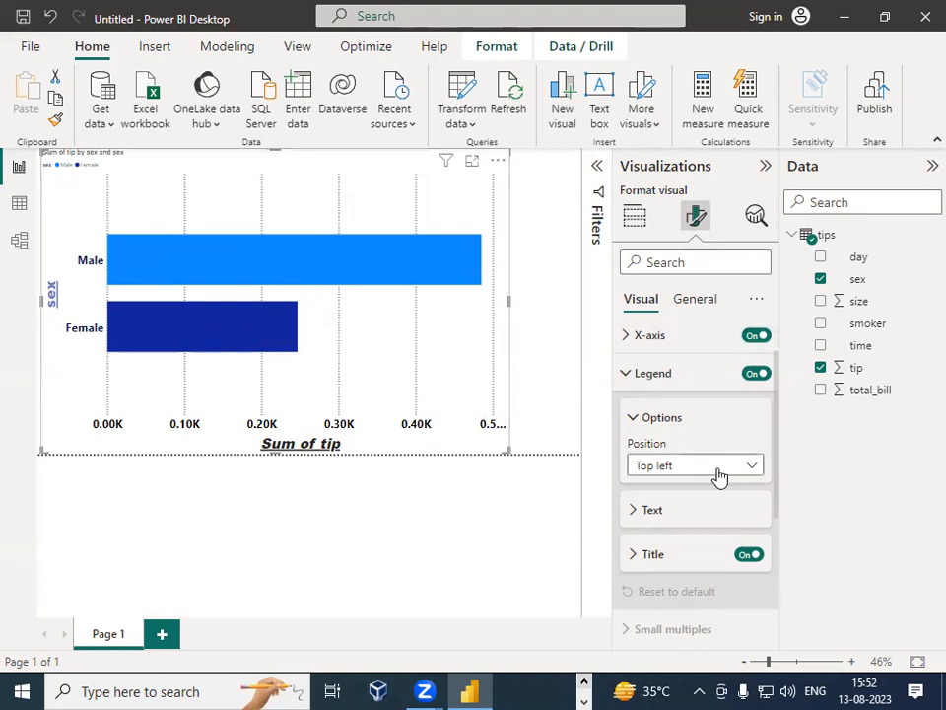
click(638, 513)
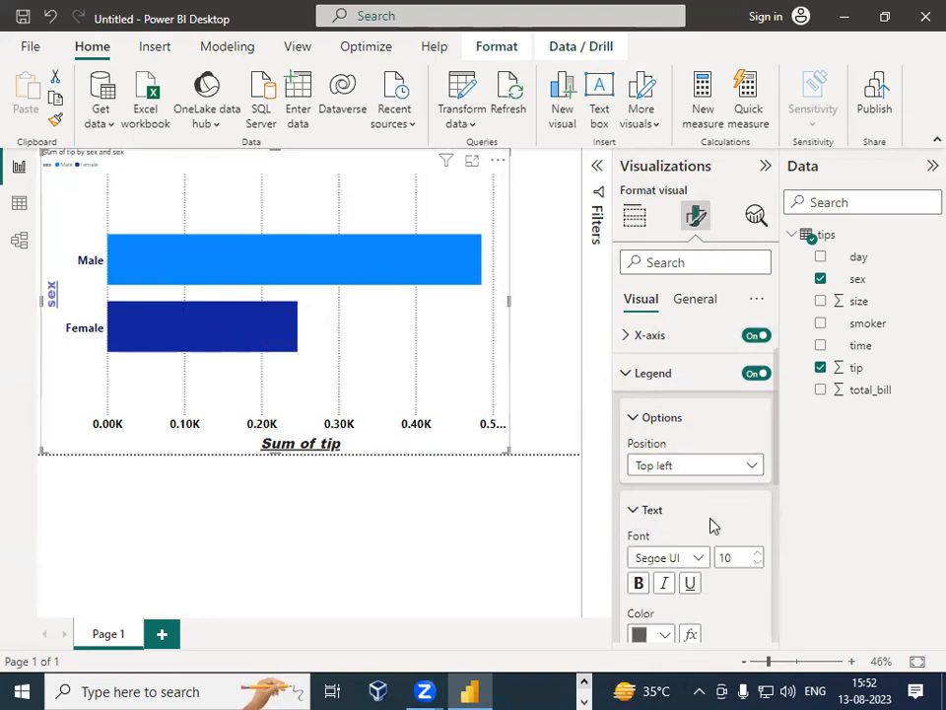
scroll(714, 526, down, 2)
double_click(729, 462)
text(2)
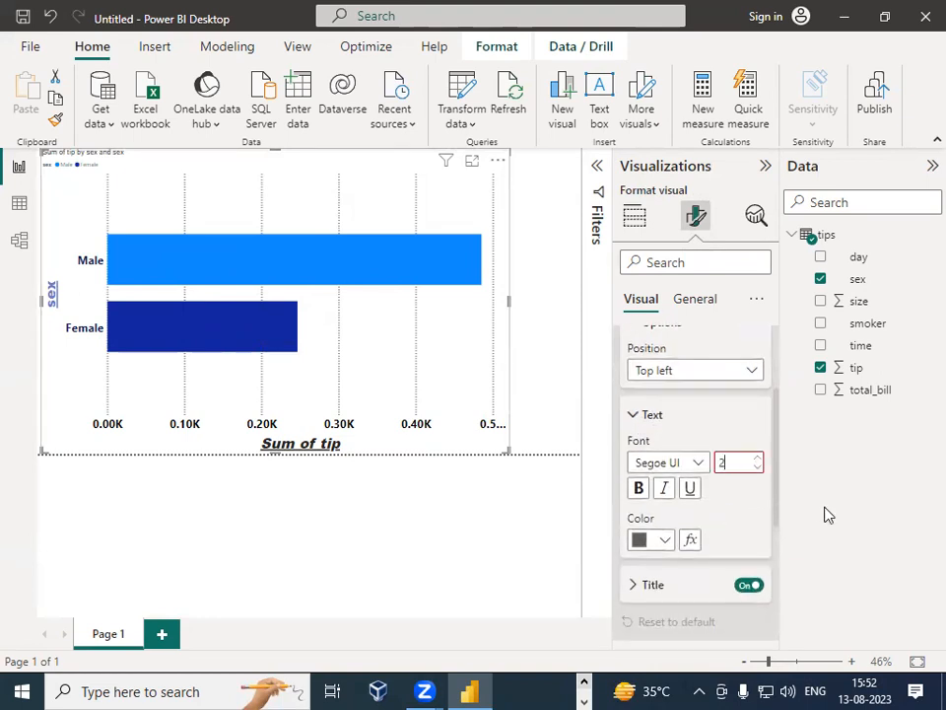
text(0)
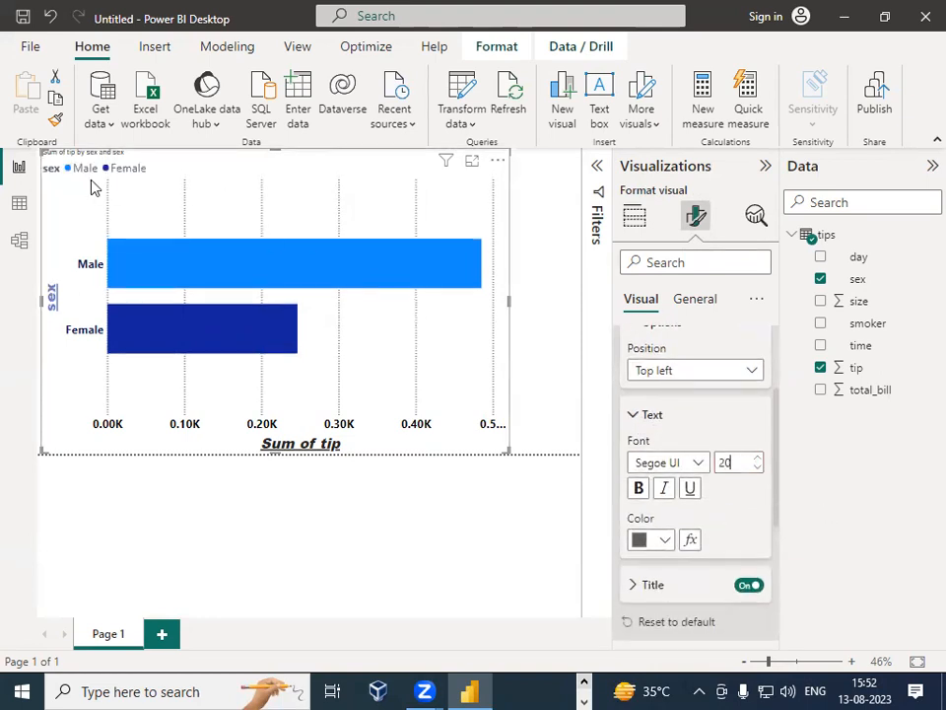
click(640, 490)
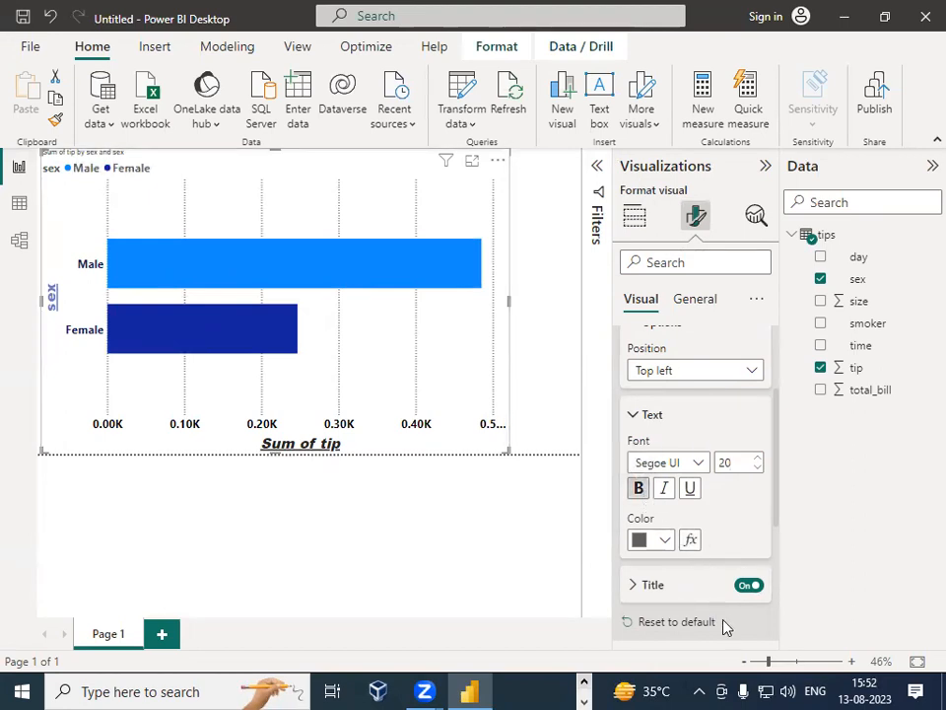
Step: Set the legend text color to dark blue and make it italic
click(641, 540)
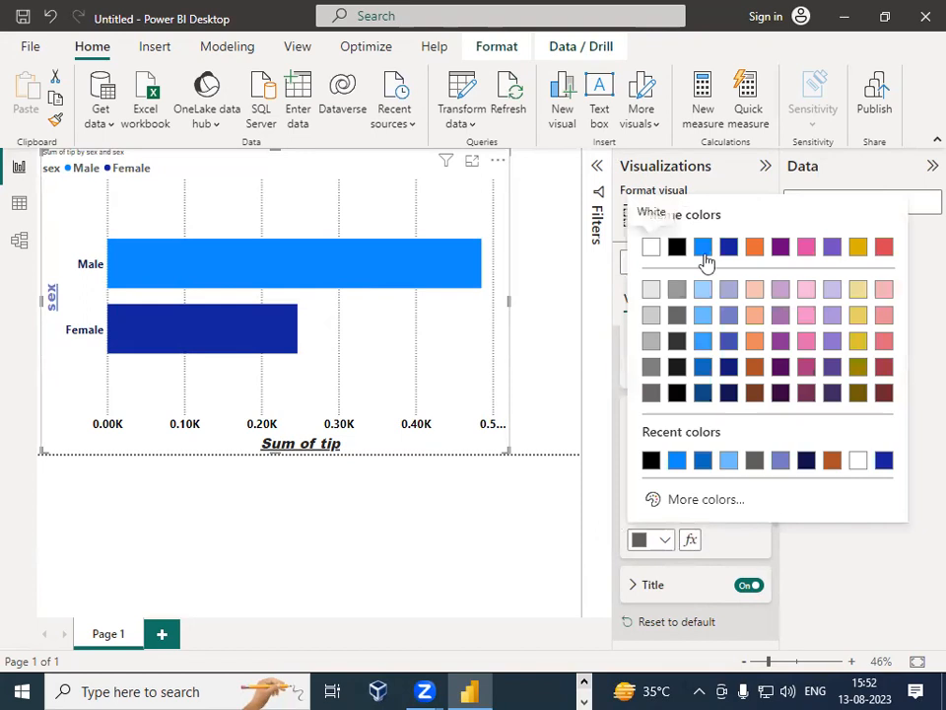
click(730, 251)
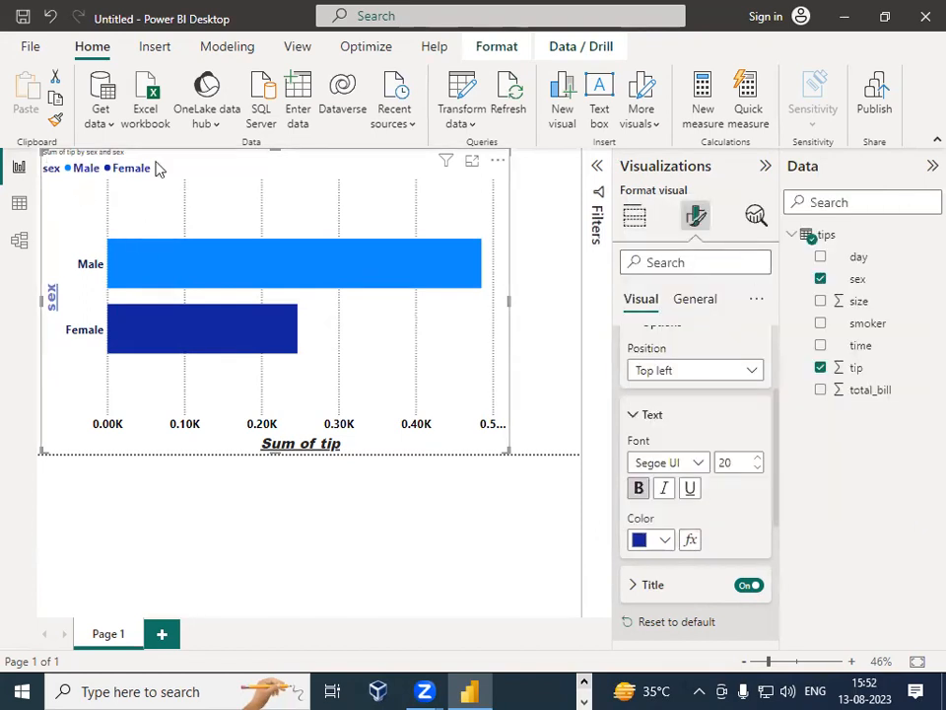
scroll(720, 542, down, 1)
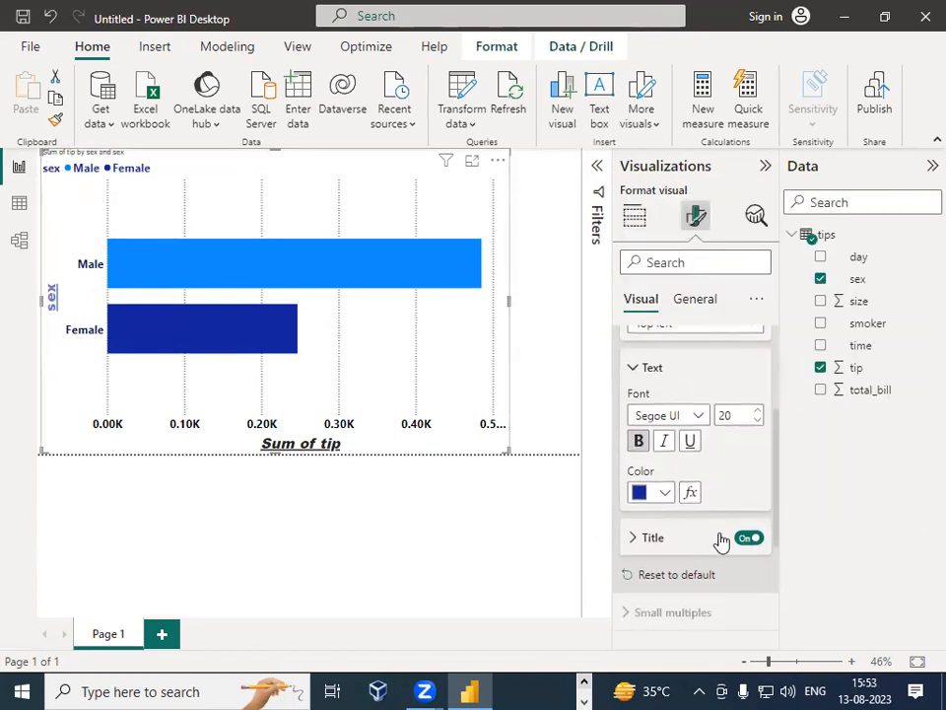
click(664, 442)
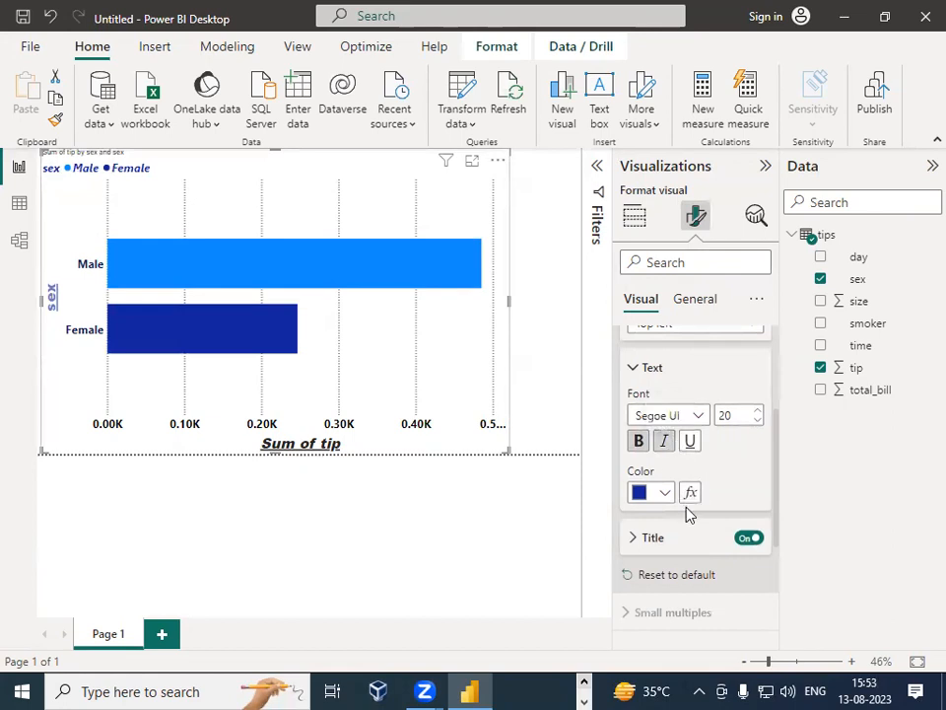
Step: Change the legend title text to Gender
scroll(730, 478, down, 2)
click(636, 441)
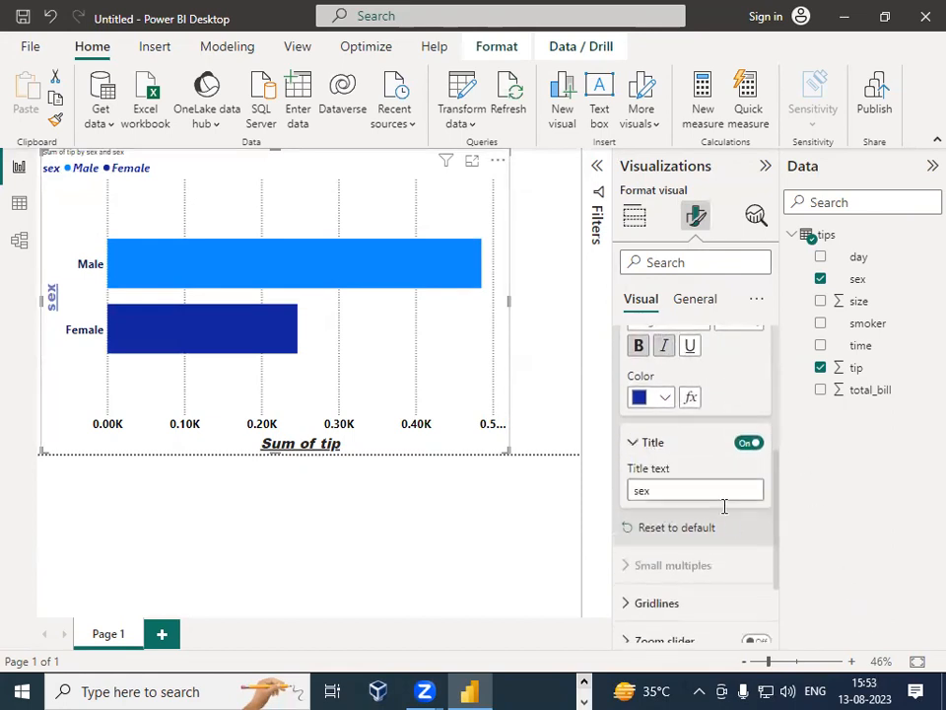
double_click(639, 490)
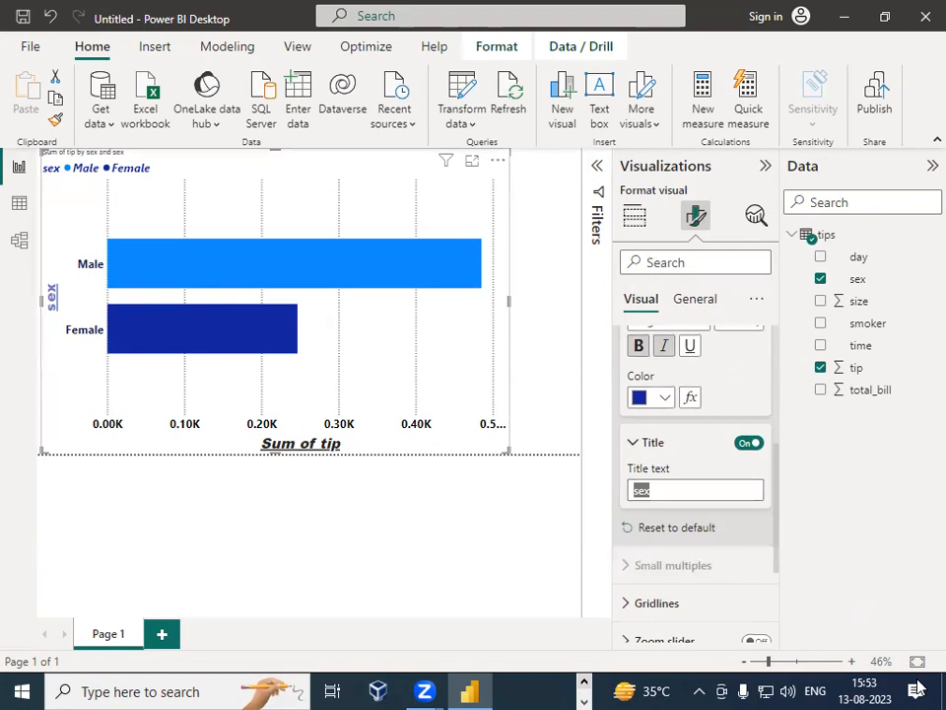
text(Gender)
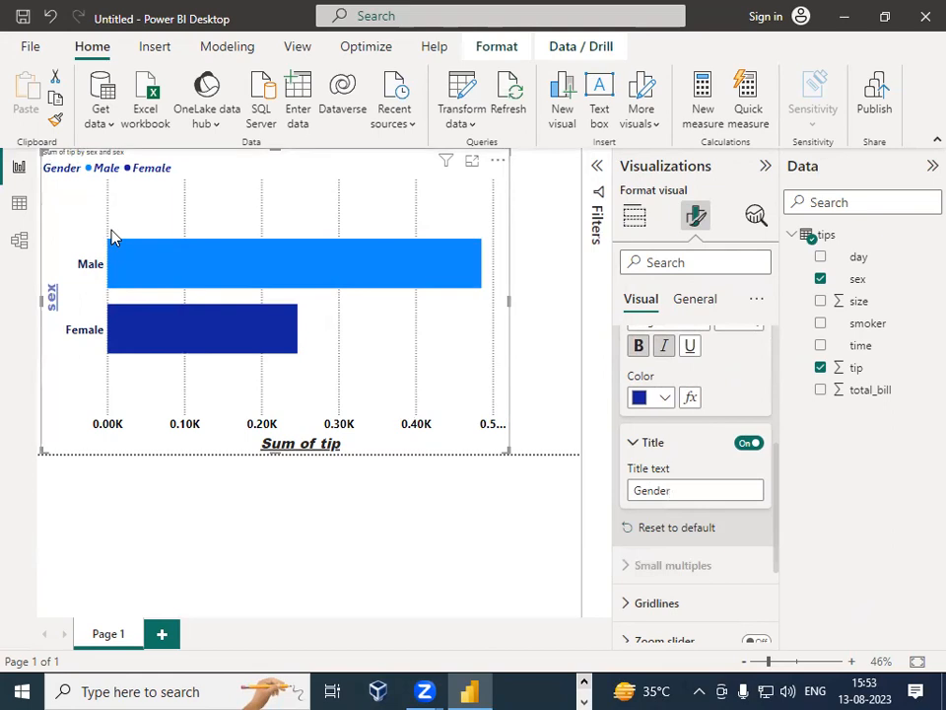
Step: Scroll through the format options and reopen the Gridlines section
scroll(655, 469, down, 2)
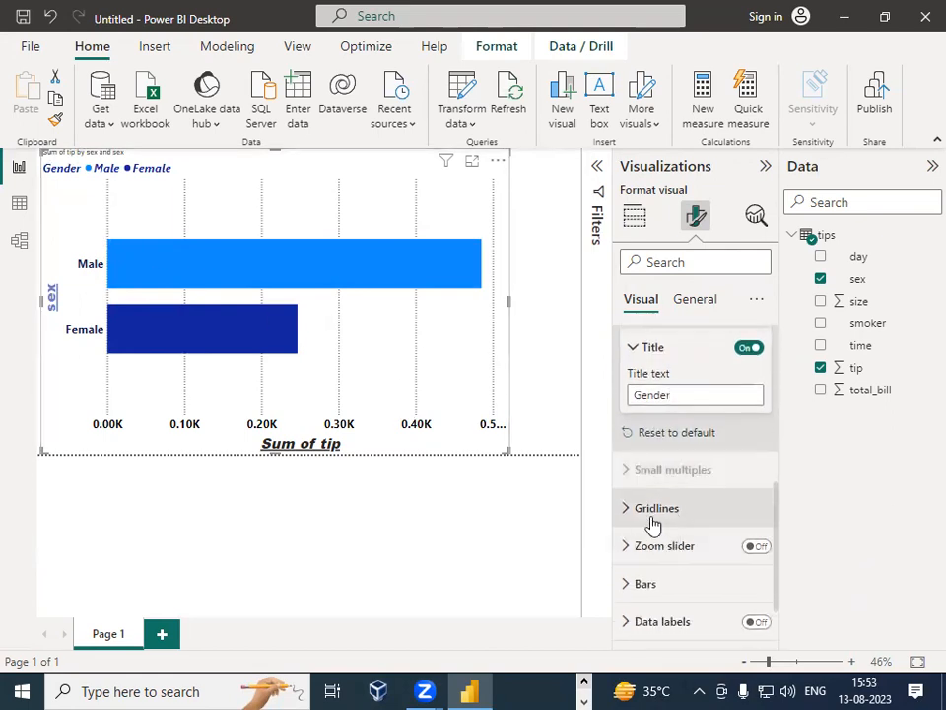
scroll(672, 507, up, 4)
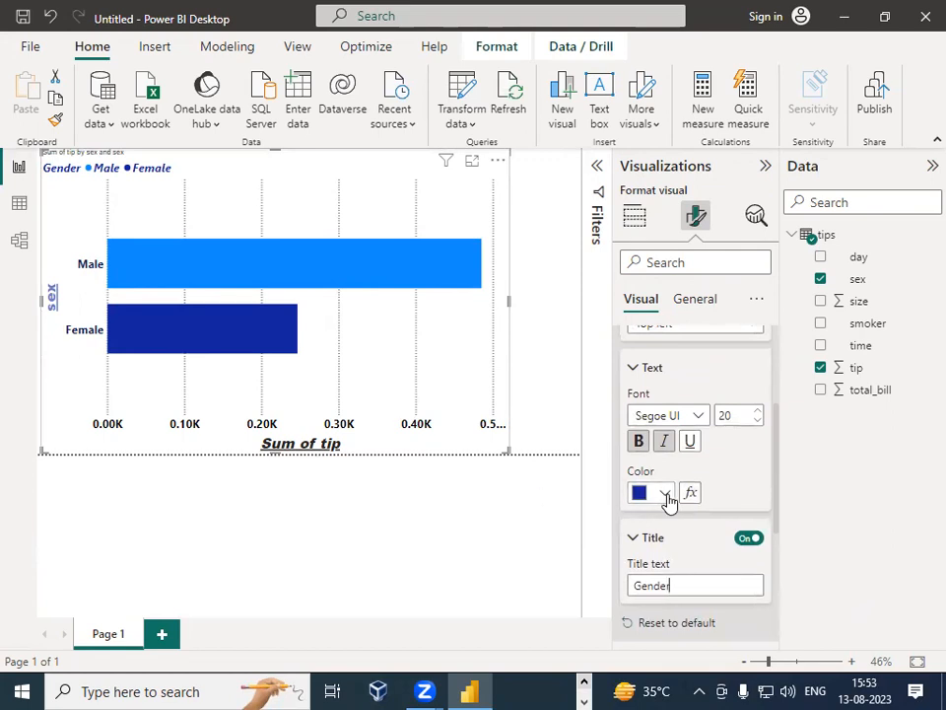
click(668, 501)
click(728, 508)
scroll(730, 512, down, 3)
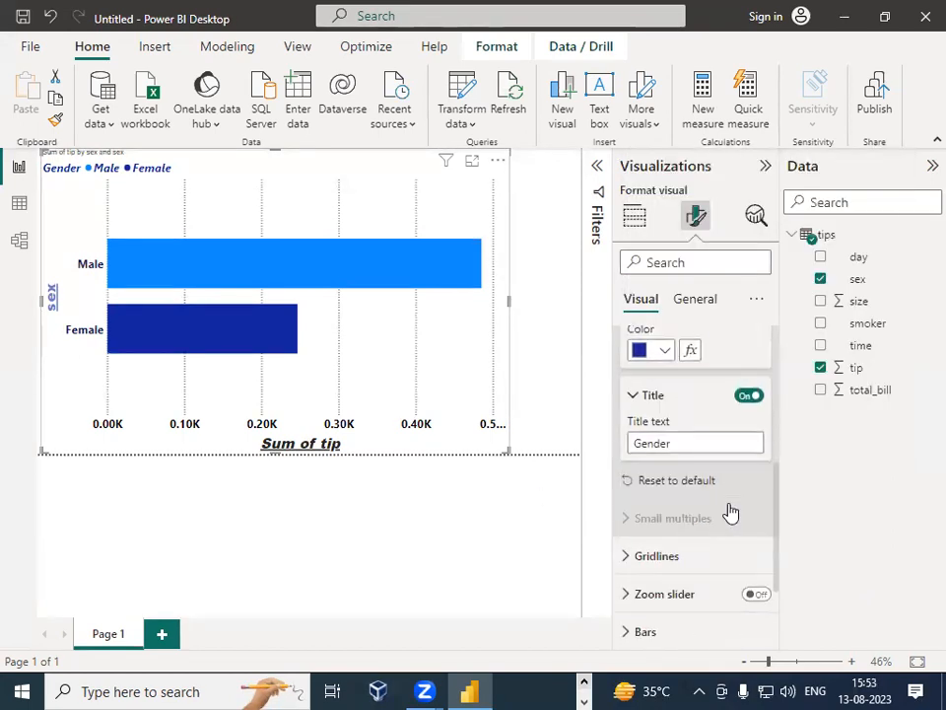
scroll(730, 511, down, 2)
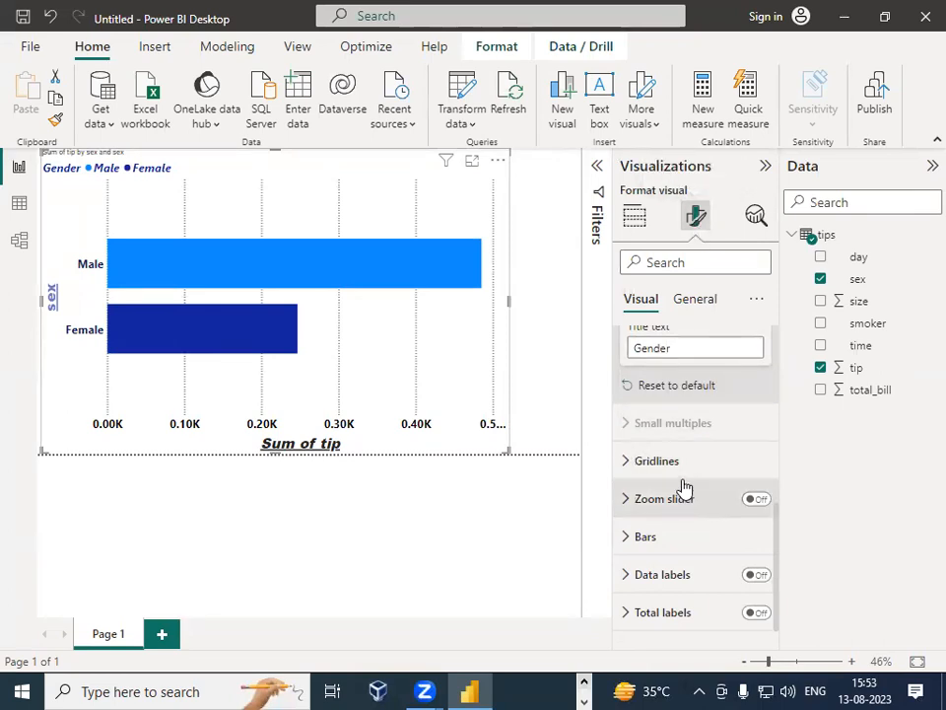
scroll(650, 452, down, 1)
click(634, 442)
scroll(712, 474, down, 5)
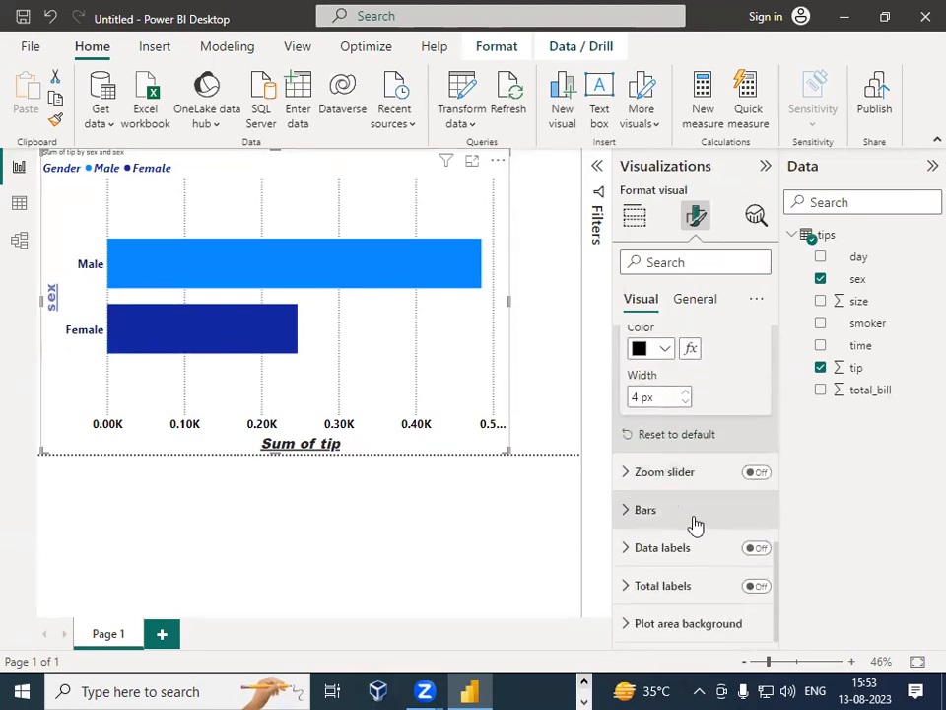
scroll(696, 523, up, 3)
Step: Highlight the Male and Female bars in turn and clear the highlight
click(285, 272)
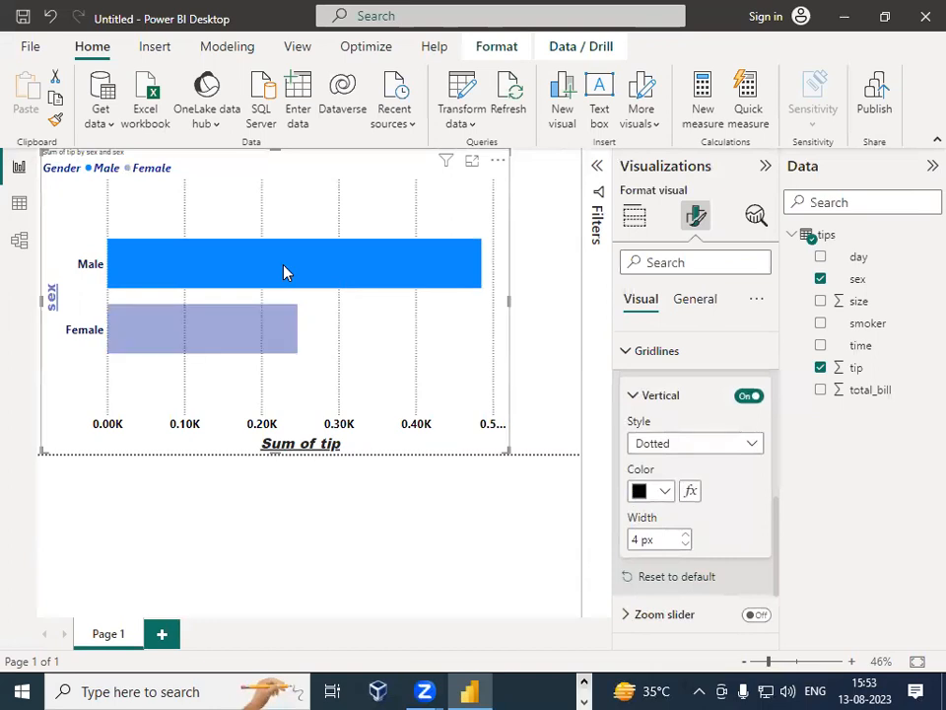
click(224, 342)
click(217, 264)
click(233, 331)
click(247, 281)
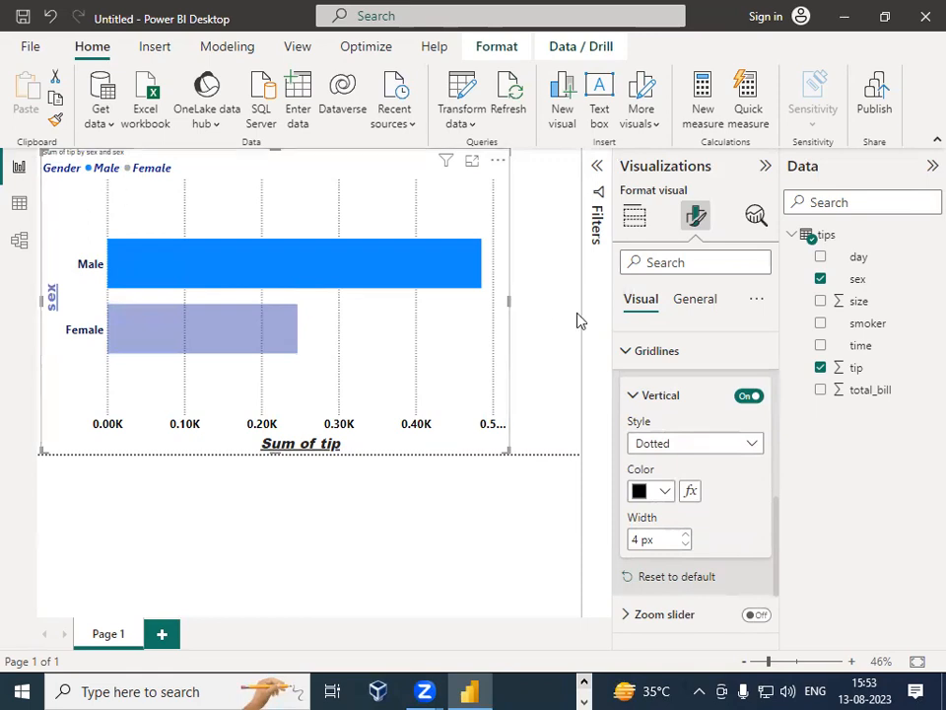
click(450, 392)
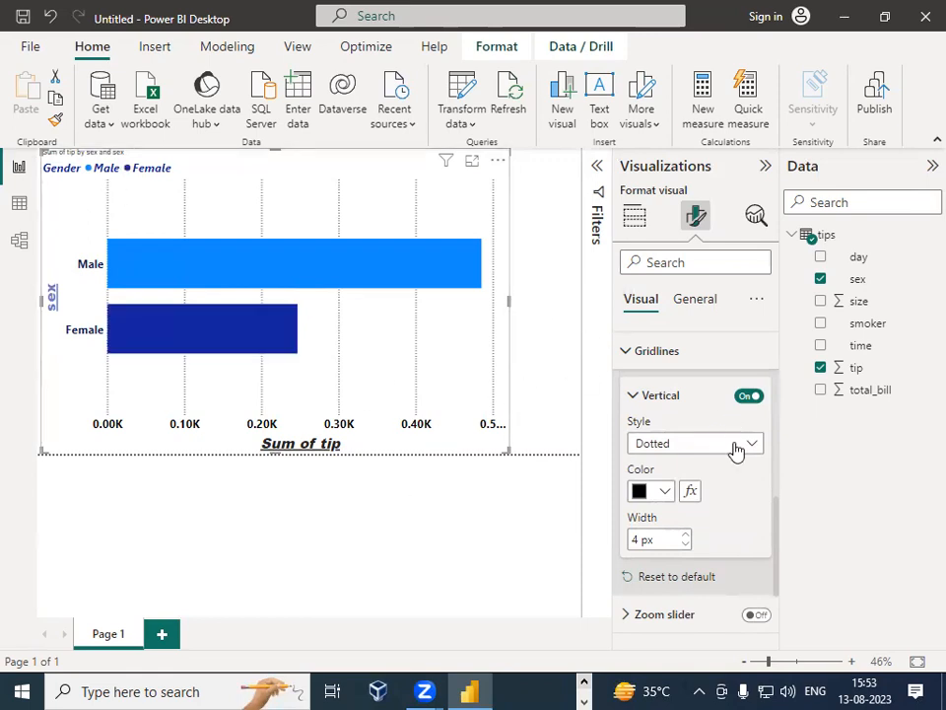
Step: Change the vertical gridlines style to Solid
scroll(735, 464, up, 2)
click(752, 541)
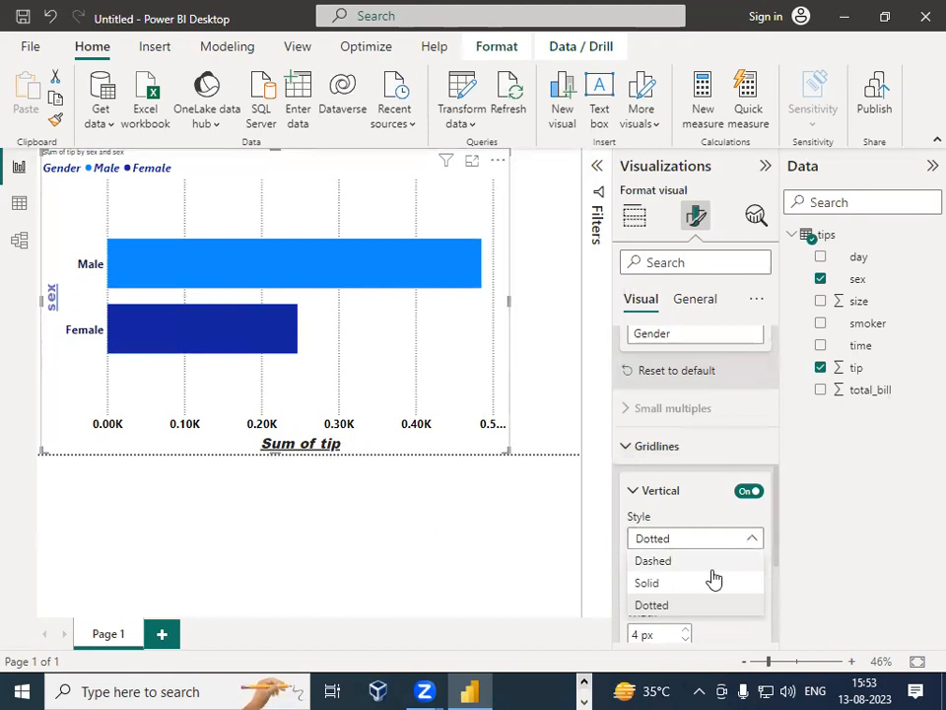
click(711, 569)
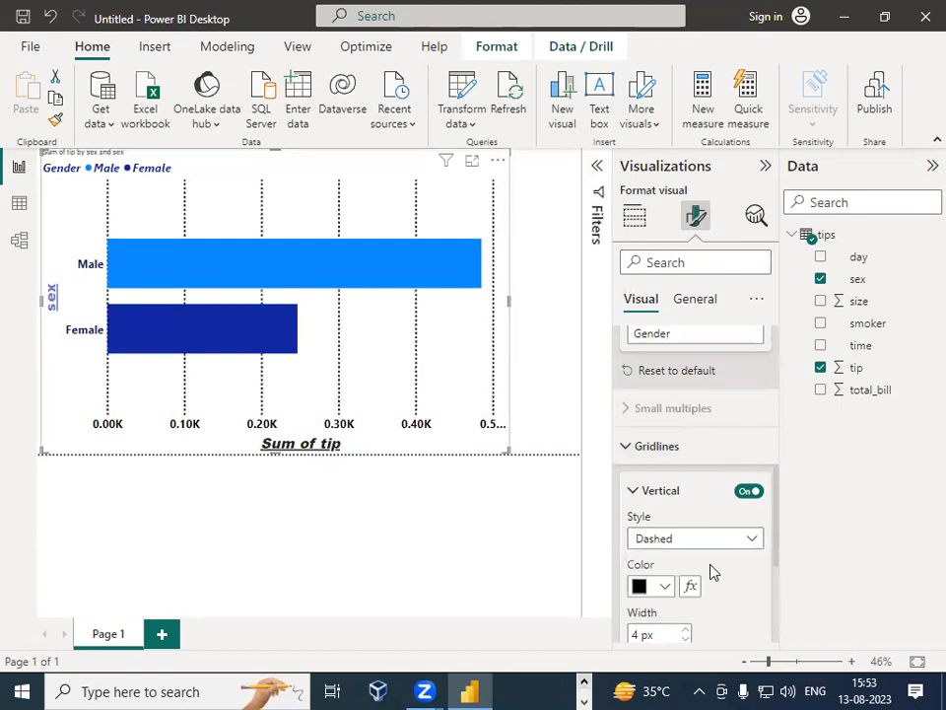
click(756, 551)
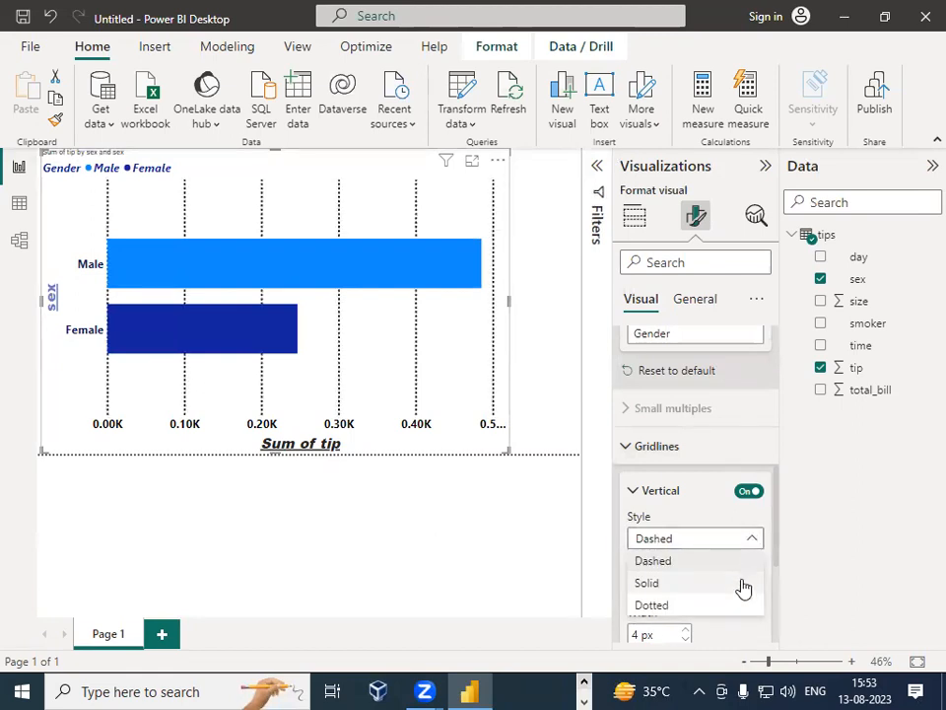
click(741, 585)
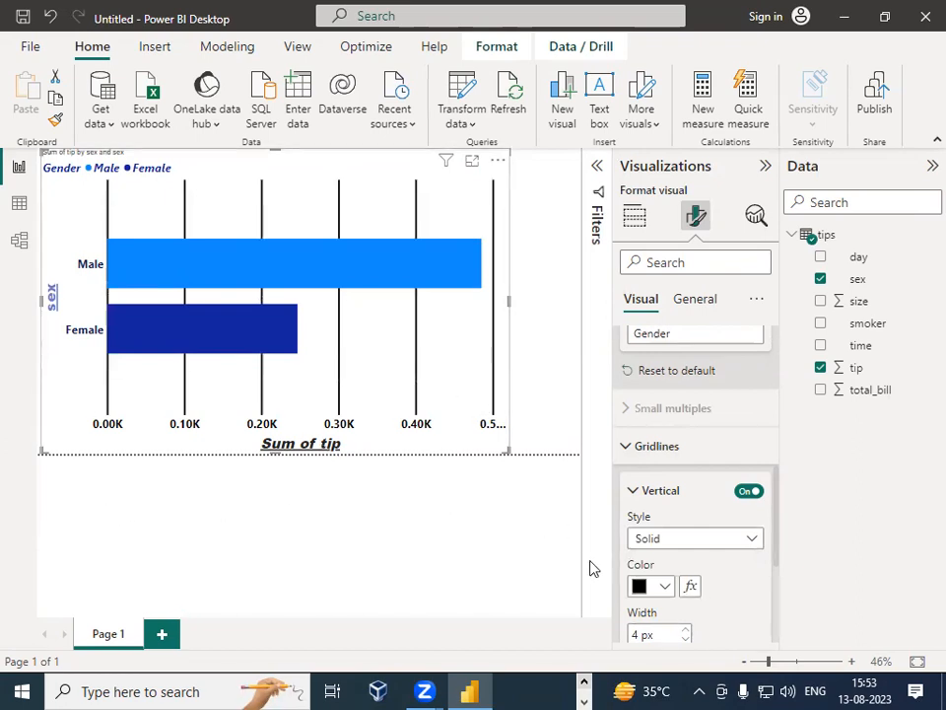
Step: Turn on the chart's zoom slider for the X-axis
scroll(695, 592, down, 3)
scroll(696, 505, down, 1)
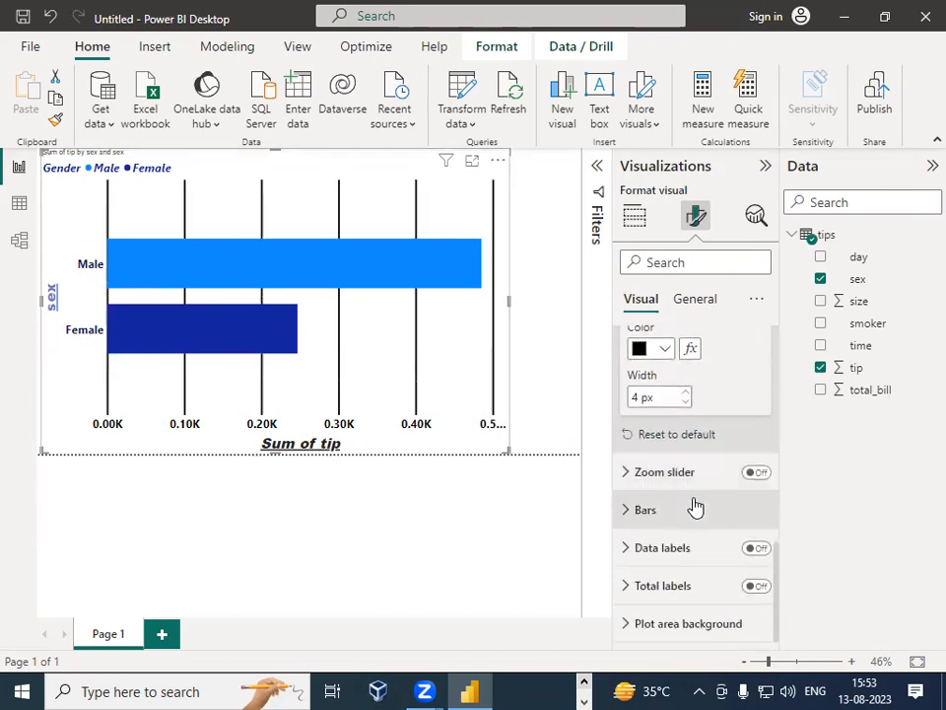
click(630, 476)
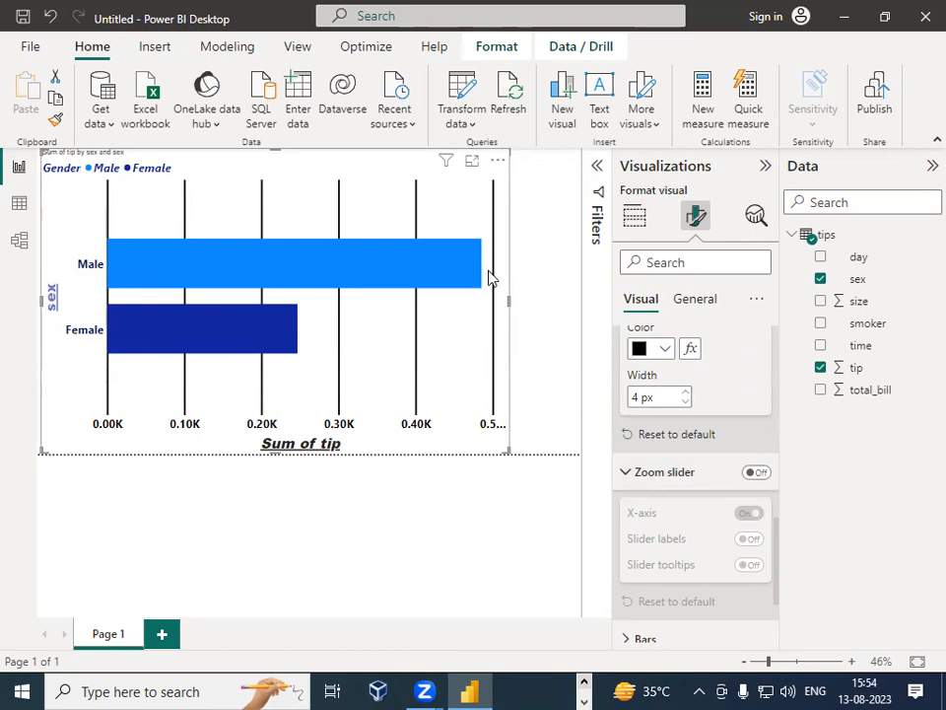
click(754, 476)
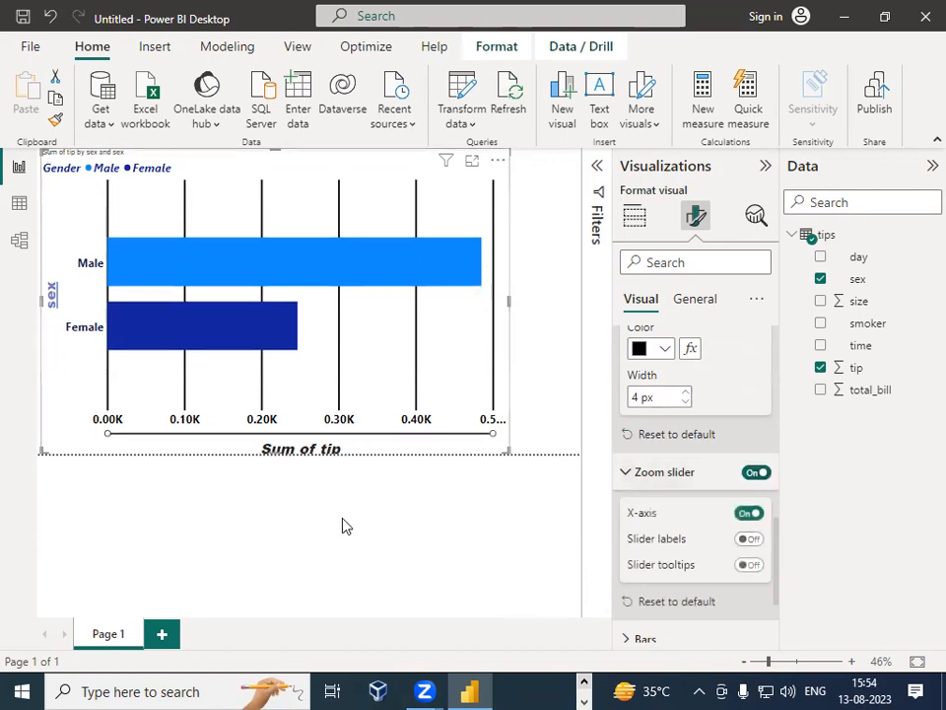
Step: Narrow the axis range with the zoom slider handles and restore its full range
drag(122, 447, 228, 435)
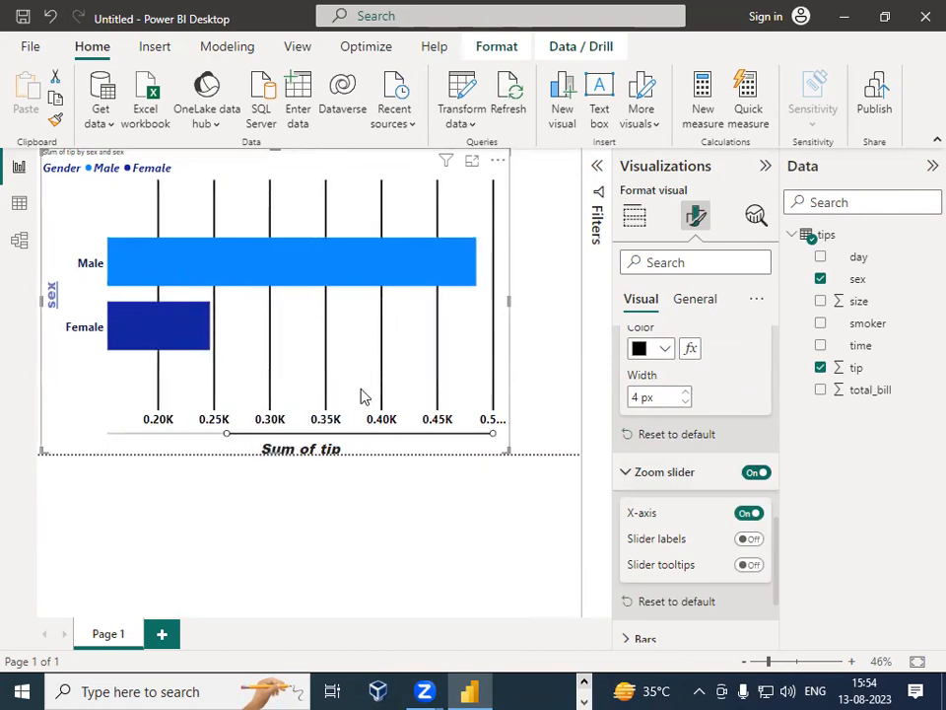
mouse_move(493, 433)
mouse_down()
mouse_move(285, 435)
mouse_move(508, 425)
mouse_up()
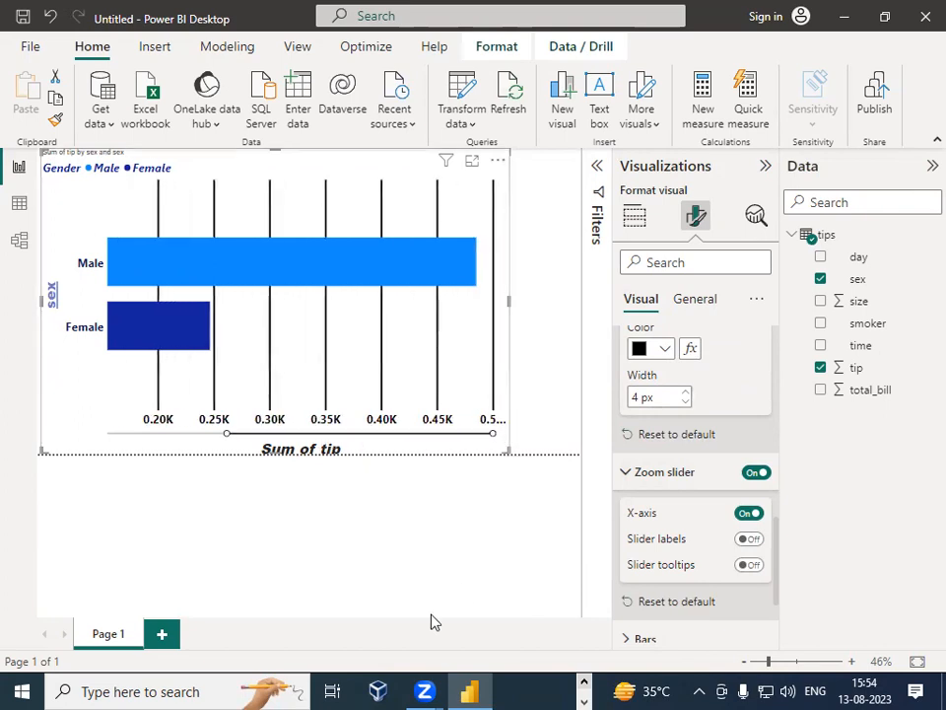
drag(225, 441, 68, 444)
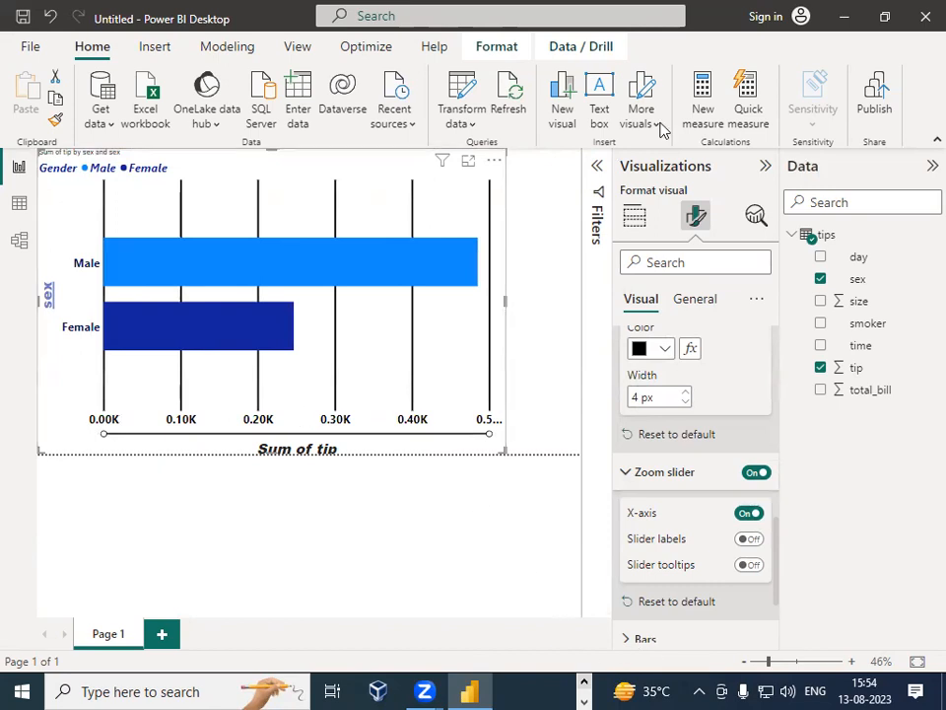
mouse_move(284, 218)
mouse_down()
mouse_move(285, 379)
mouse_move(481, 370)
mouse_move(483, 235)
mouse_move(419, 222)
mouse_move(270, 223)
mouse_up()
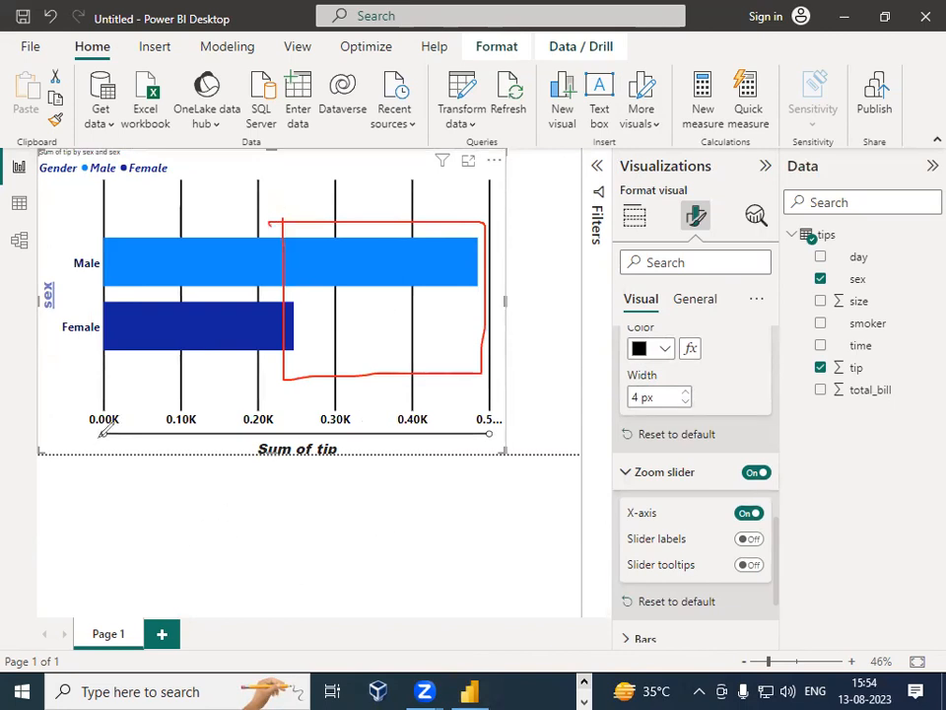
drag(106, 434, 281, 434)
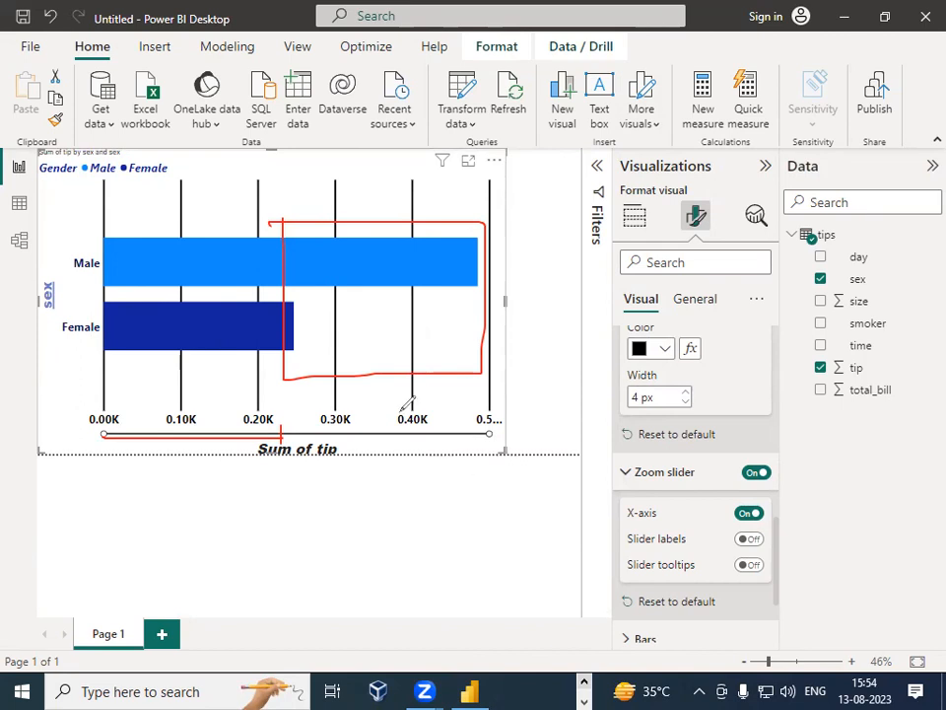
drag(333, 342, 375, 322)
click(672, 593)
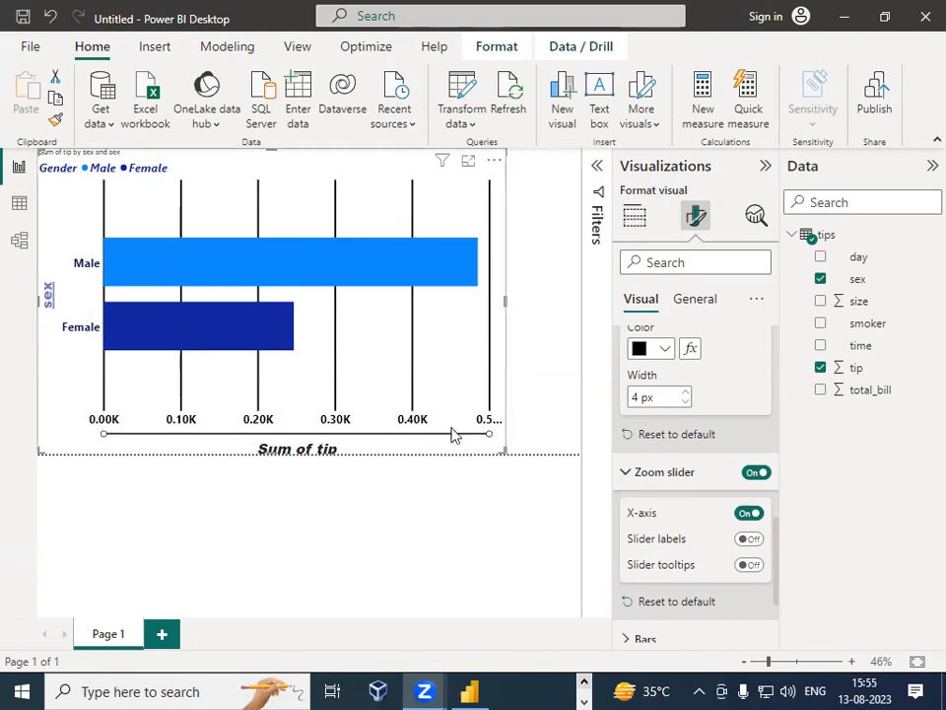
Step: Turn on the zoom slider's labels and slider tooltips
drag(488, 433, 494, 436)
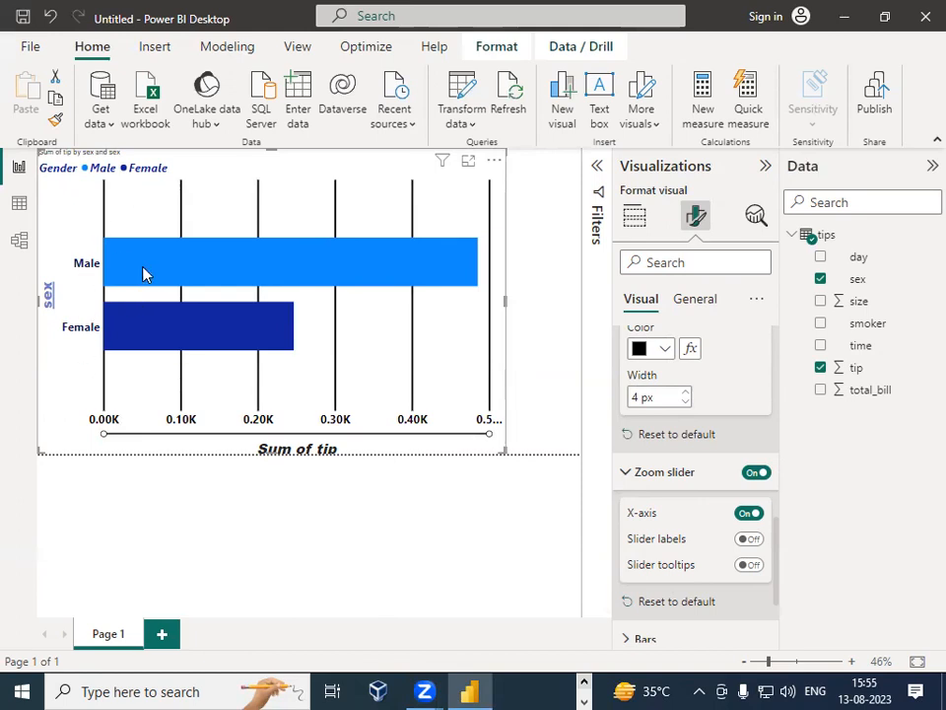
scroll(714, 493, down, 3)
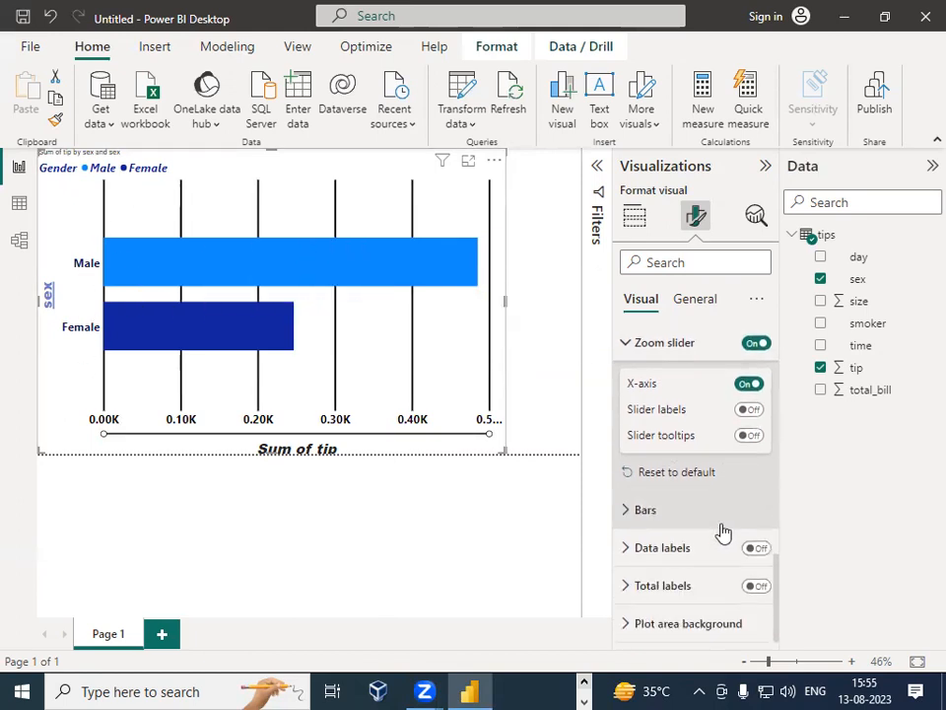
click(631, 557)
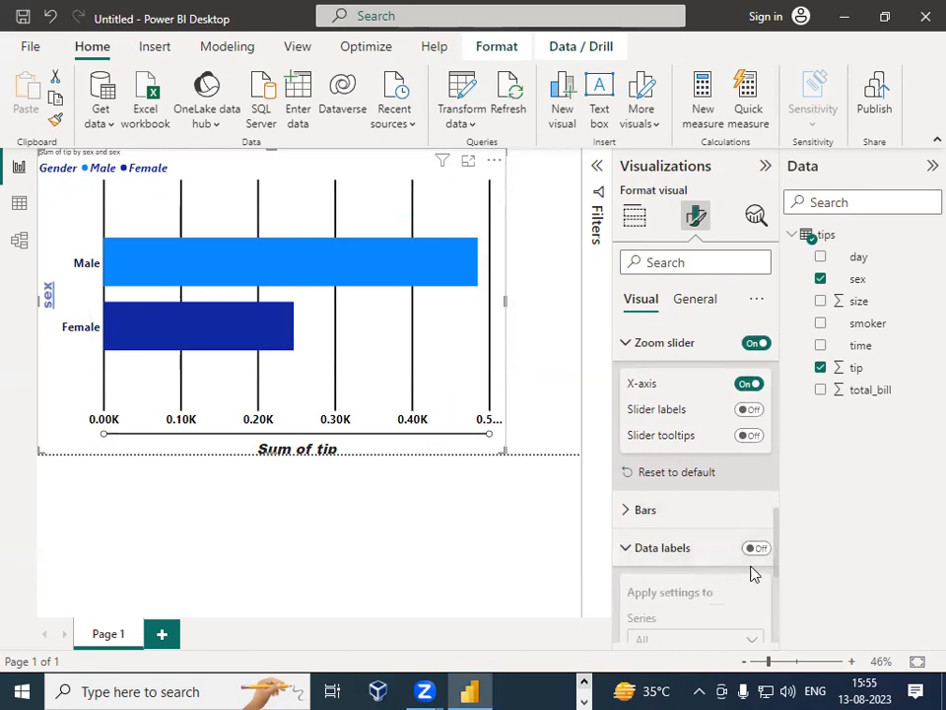
click(748, 412)
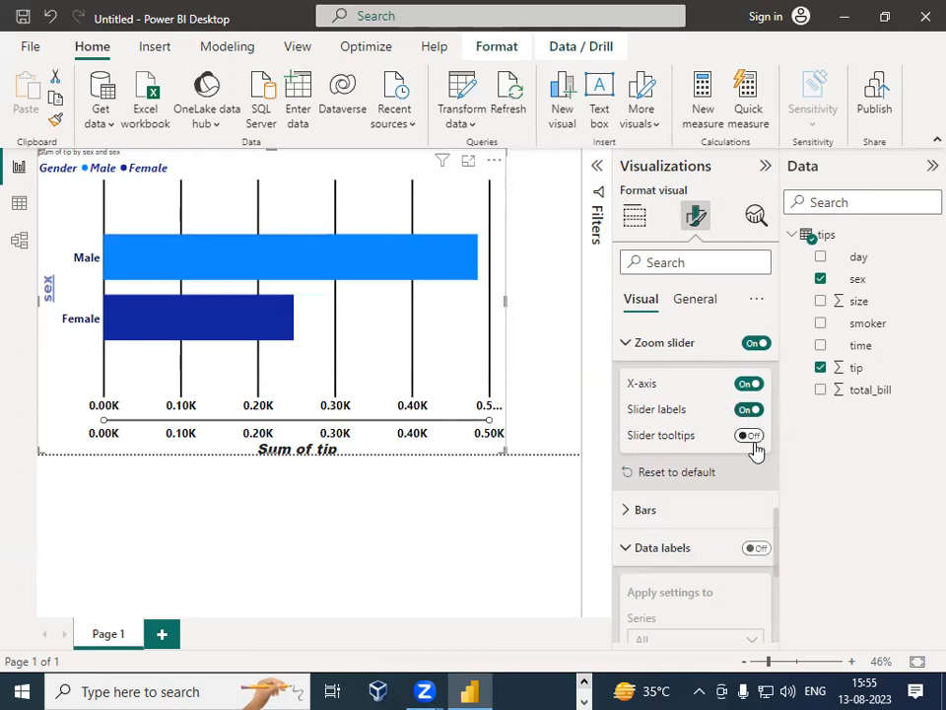
click(749, 437)
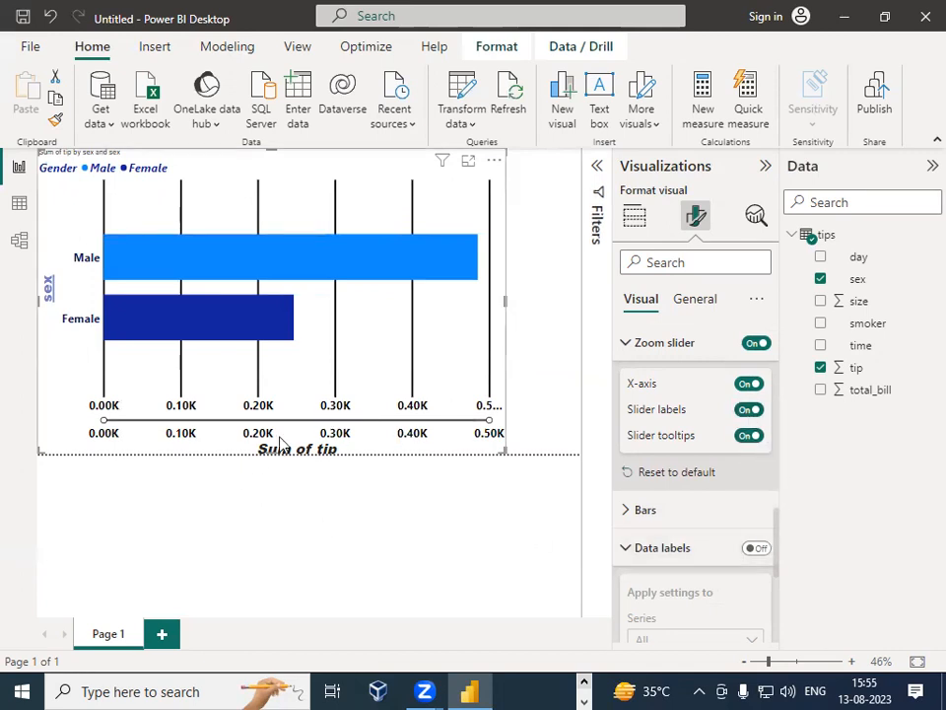
click(749, 410)
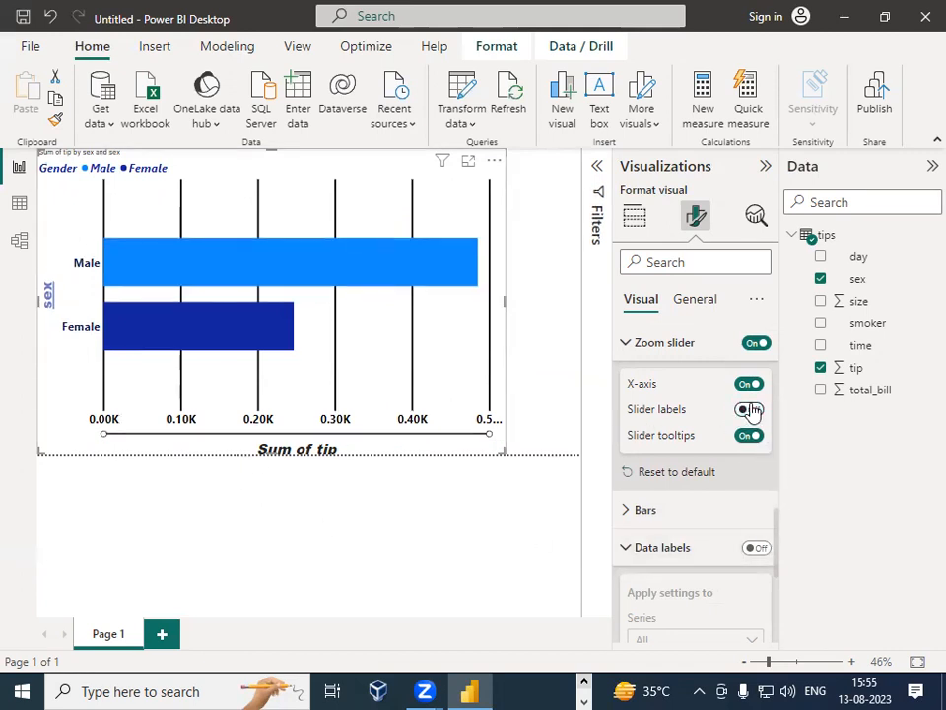
click(749, 410)
Step: Narrow the X-axis range by moving the zoom slider's start handle to about 0.20K
drag(104, 420, 276, 425)
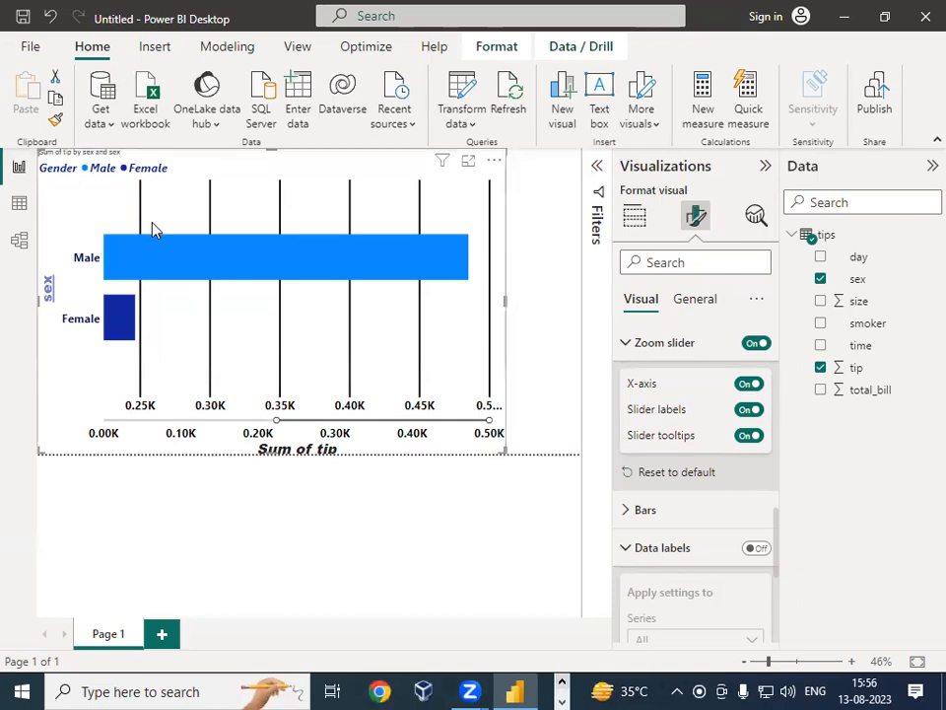
mouse_move(239, 284)
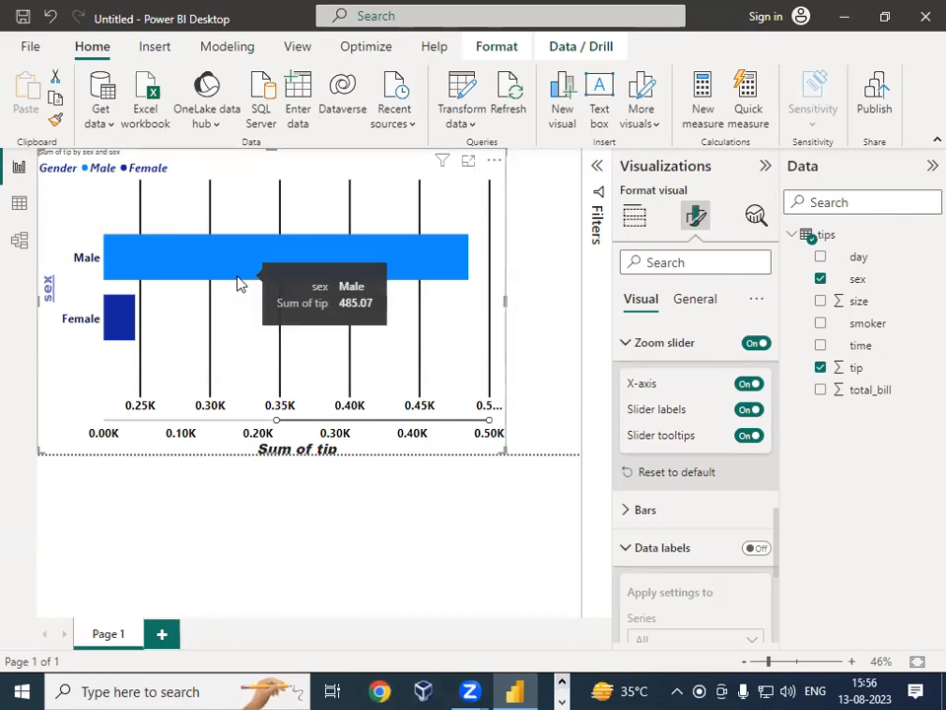